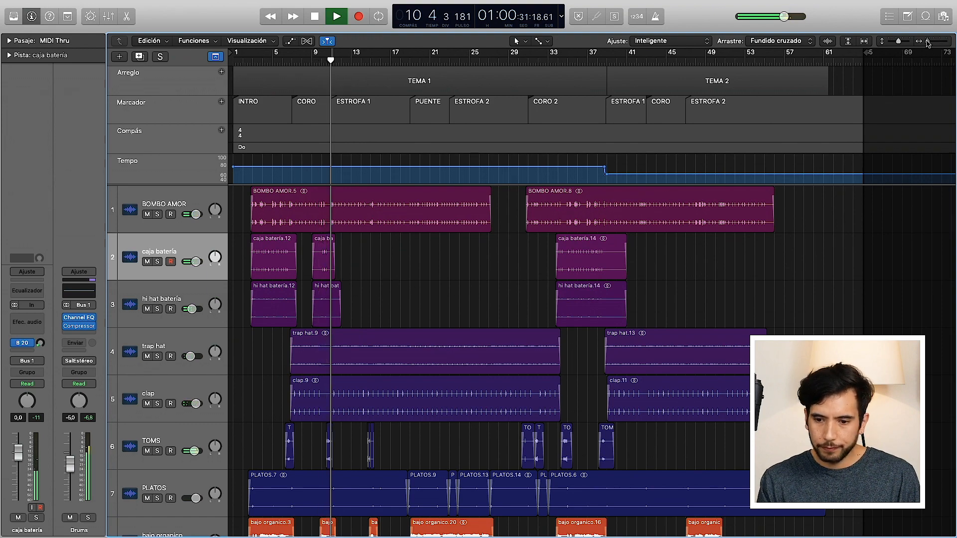
Step: Examine the project's tracks from the drums through bass, synths and effects to the vocals while the song plays
drag(896, 42, 884, 41)
scroll(675, 265, up, 2)
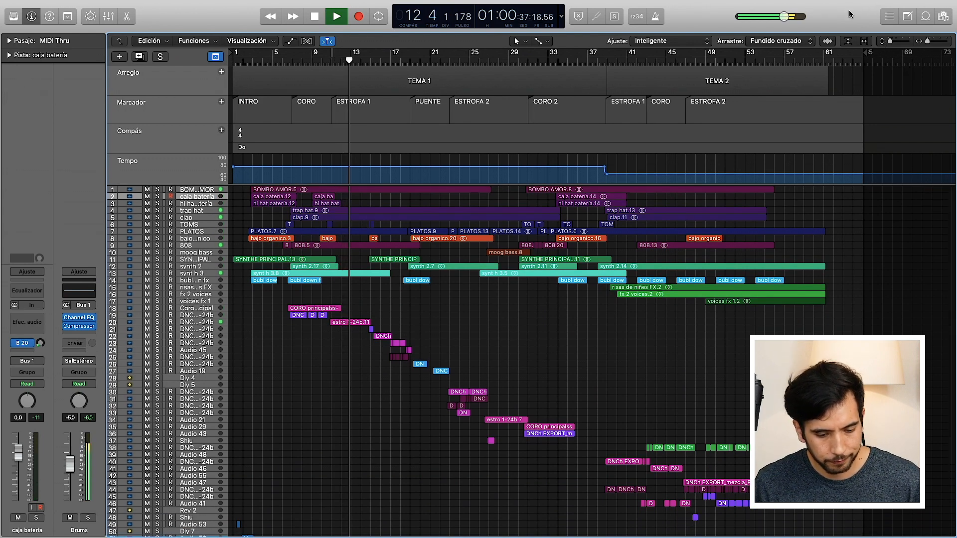
drag(894, 44, 902, 50)
scroll(624, 288, down, 10)
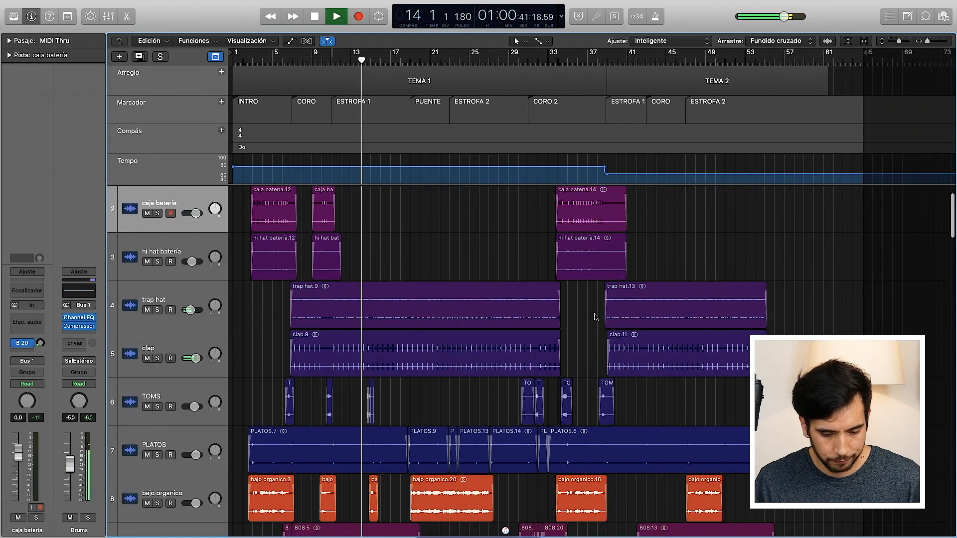
scroll(596, 317, down, 10)
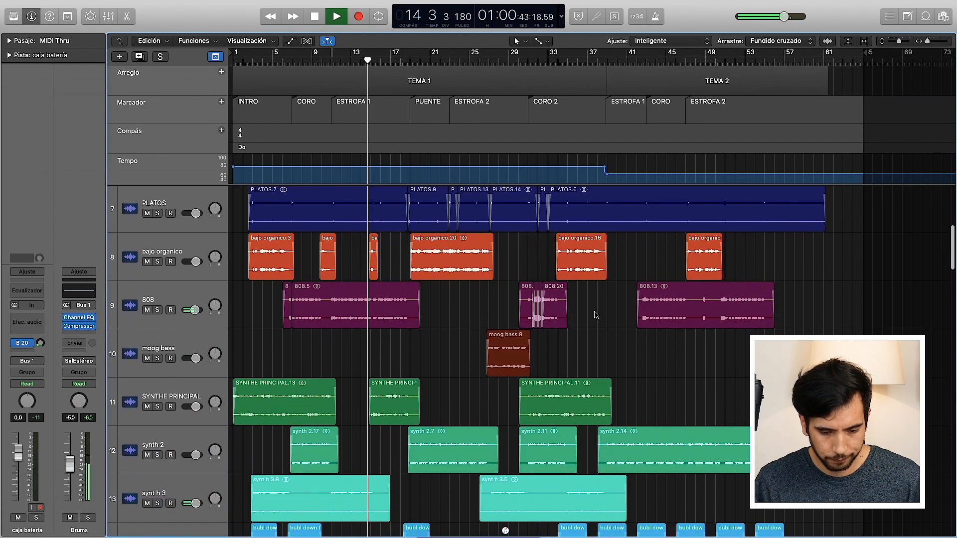
scroll(596, 314, down, 10)
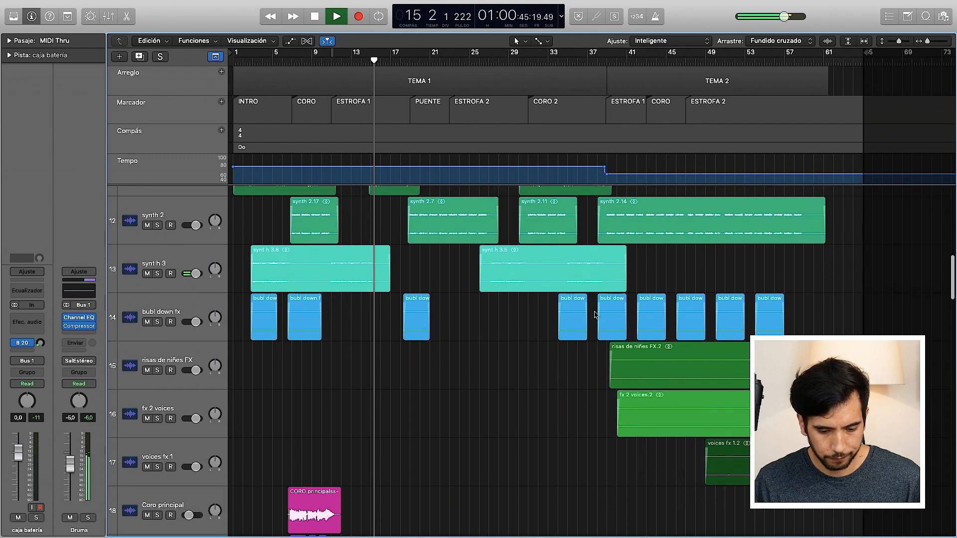
scroll(596, 315, down, 10)
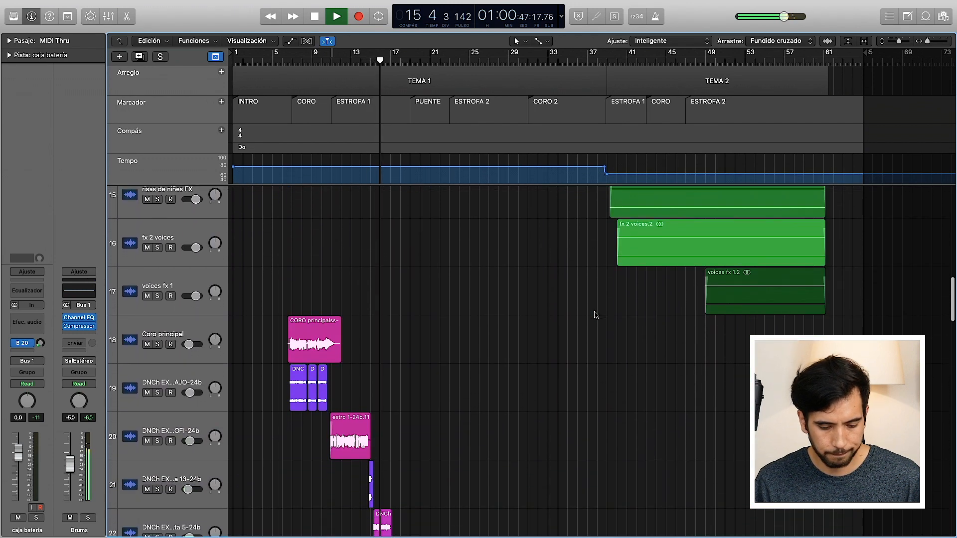
scroll(595, 314, down, 6)
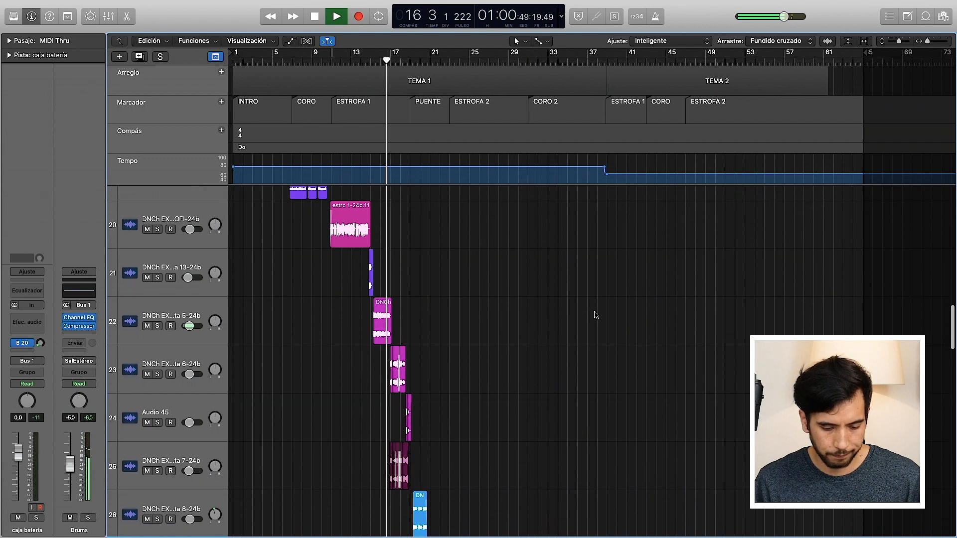
scroll(596, 315, down, 4)
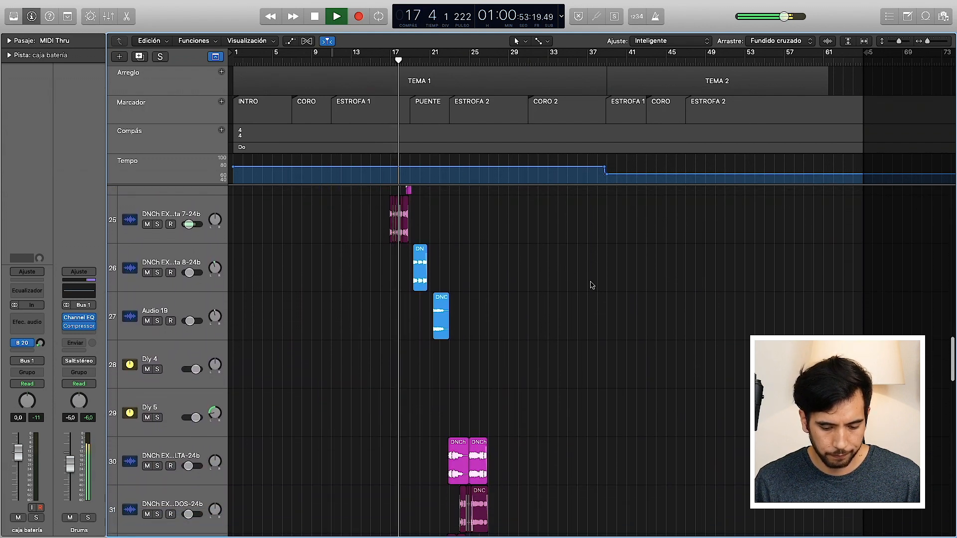
scroll(587, 243, down, 4)
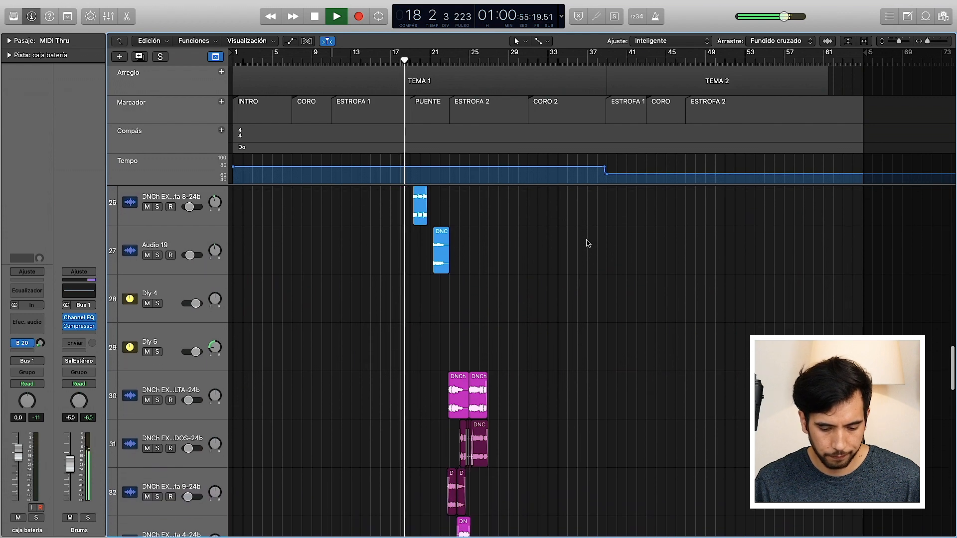
scroll(587, 243, down, 1)
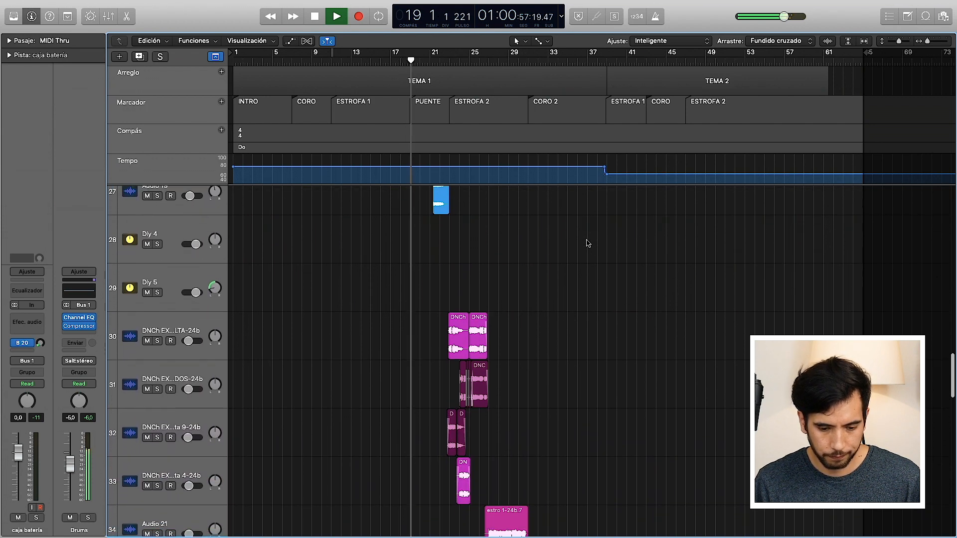
scroll(587, 243, down, 5)
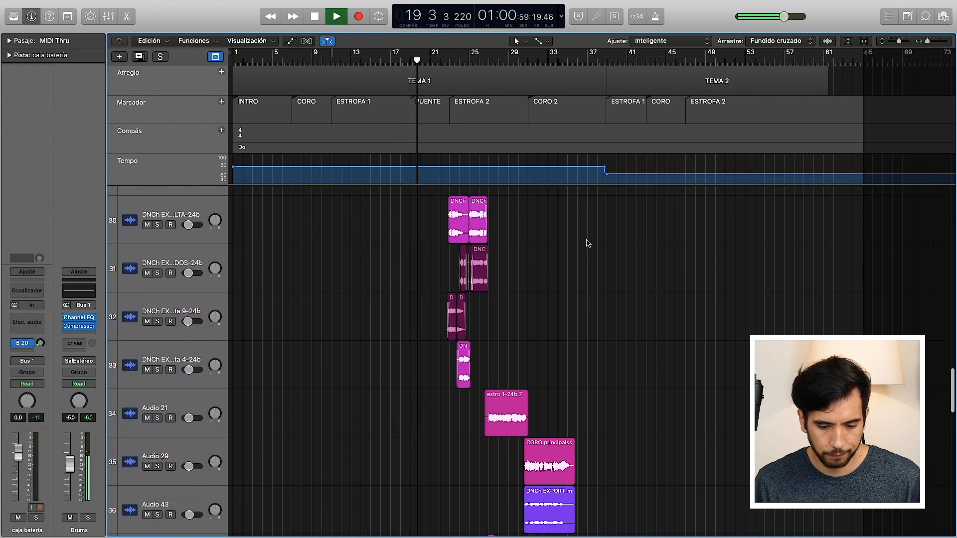
scroll(586, 243, down, 6)
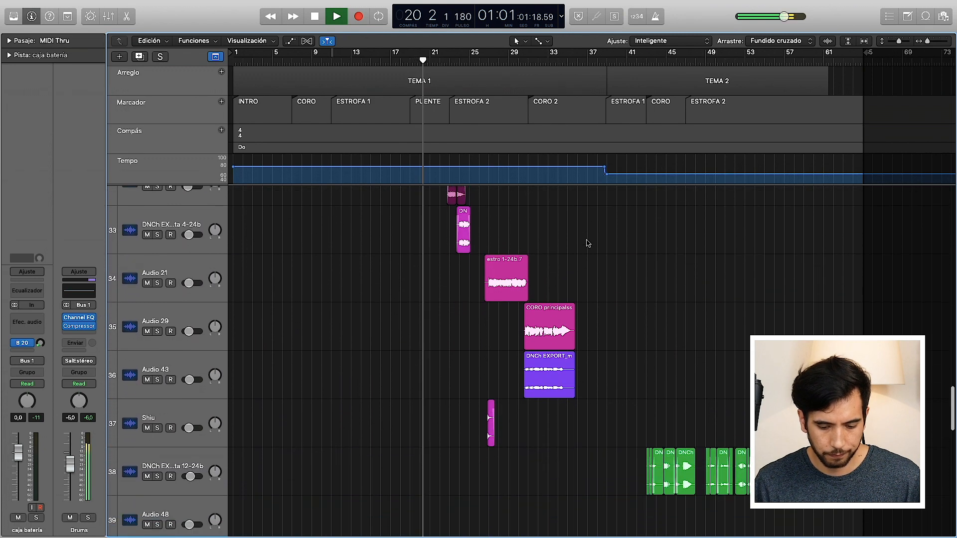
scroll(586, 243, down, 2)
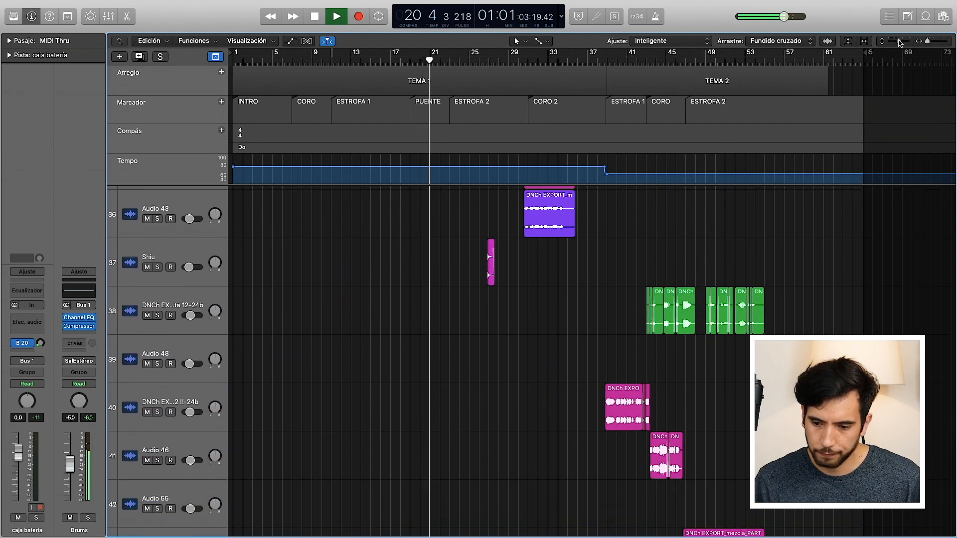
Step: Shrink the track heights to examine the whole arrangement of both songs at once, down to the Stereo Out track
drag(898, 42, 870, 51)
scroll(607, 362, up, 5)
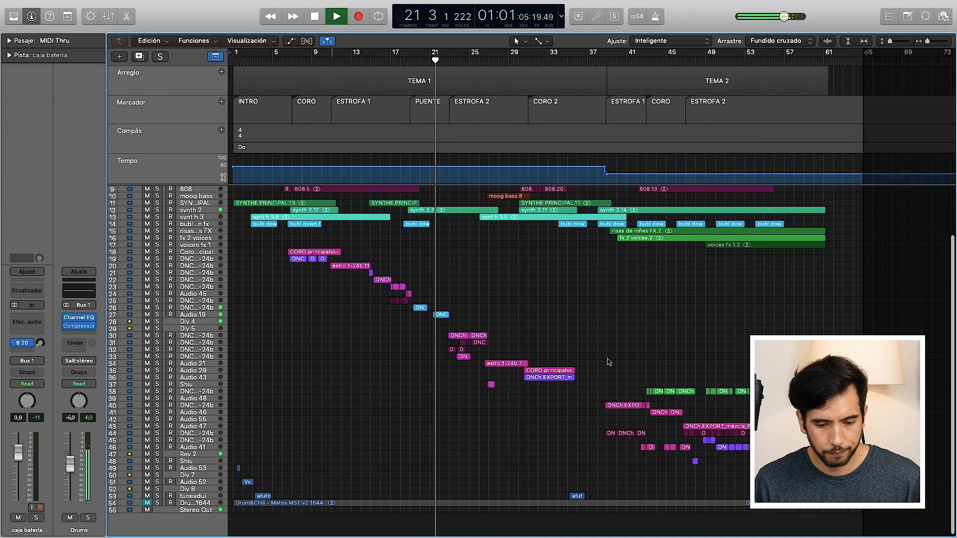
scroll(606, 362, up, 2)
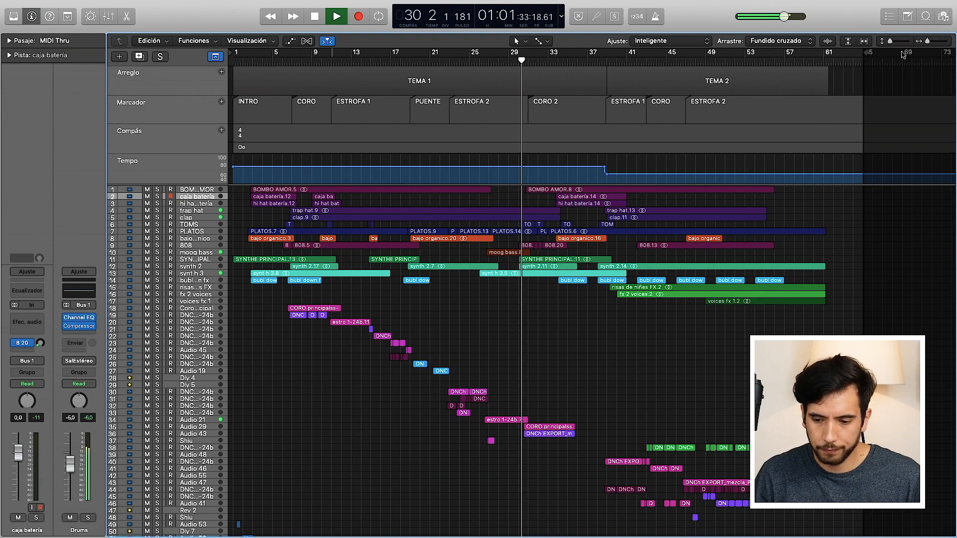
Step: Enlarge the track heights and review the drum, bass, synth and voice regions during playback
key(super+Down)
key(super+Down)
key(super+Down)
key(super+Down)
key(super+Down)
key(super+Down)
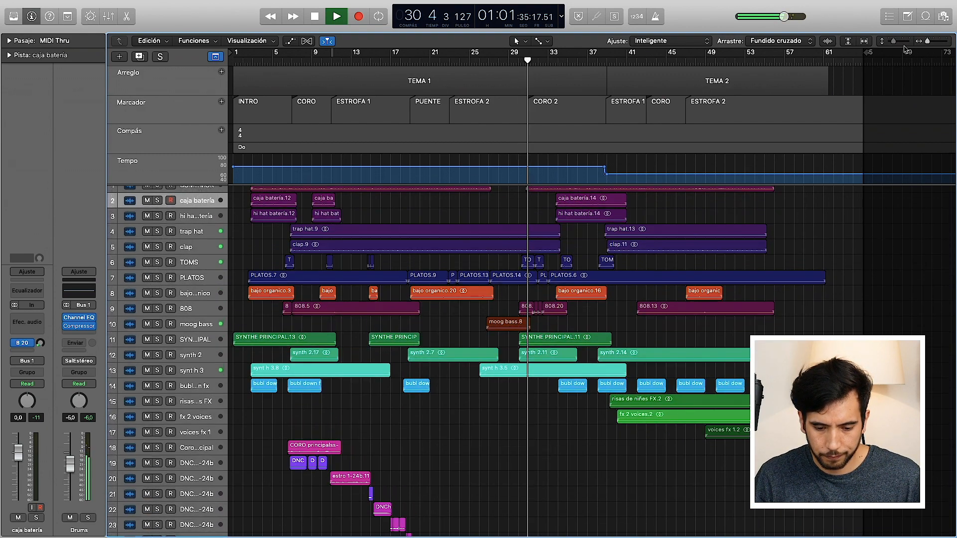
key(super+Down)
key(super+Down)
key(super+Down)
scroll(750, 296, up, 2)
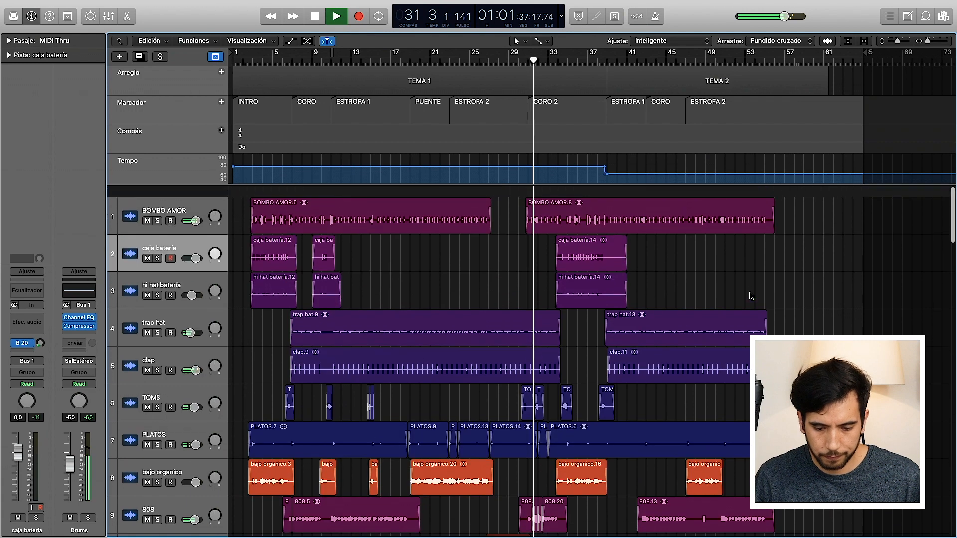
scroll(750, 296, down, 5)
scroll(751, 296, down, 6)
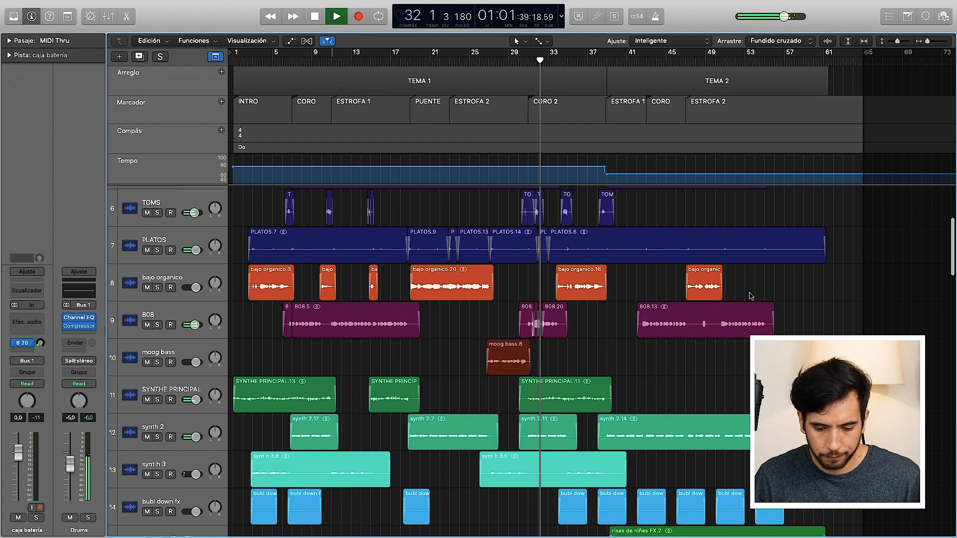
scroll(751, 296, down, 3)
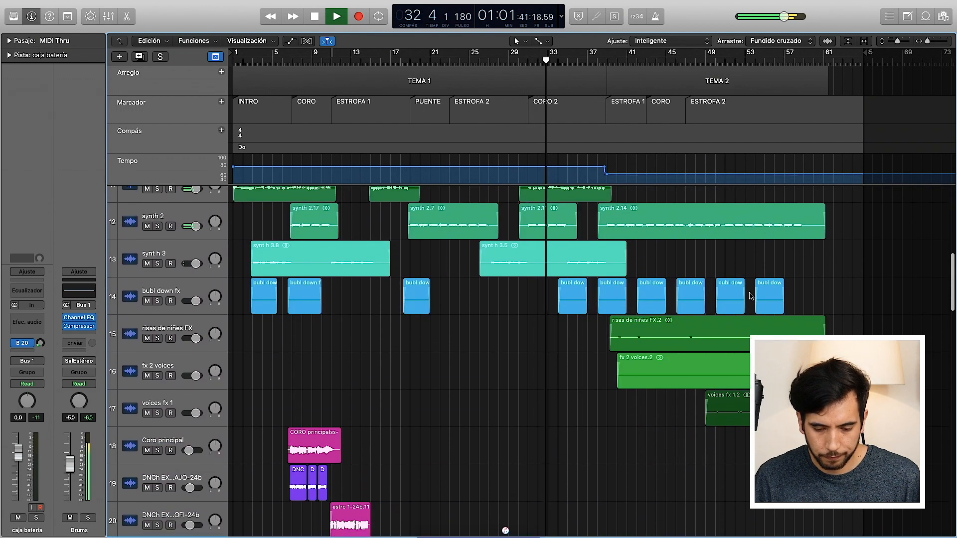
scroll(751, 296, down, 2)
scroll(751, 297, up, 13)
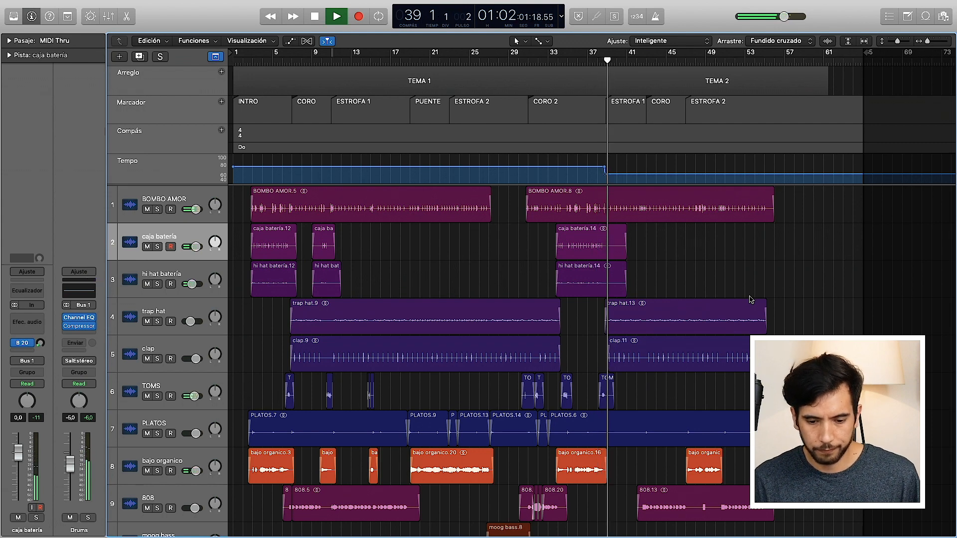
Step: Restart playback from bar 38, just before the transition from TEMA 1 to TEMA 2
key(space)
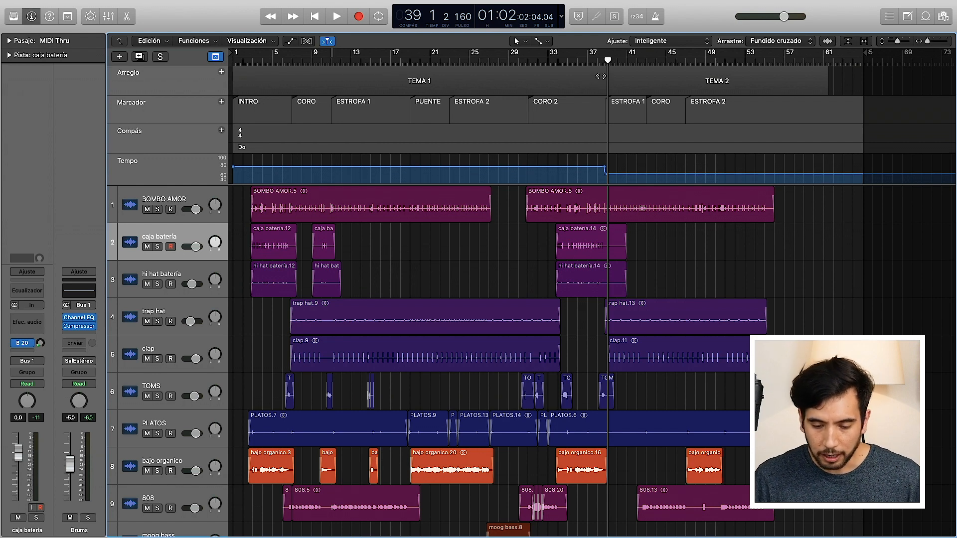
drag(609, 63, 597, 63)
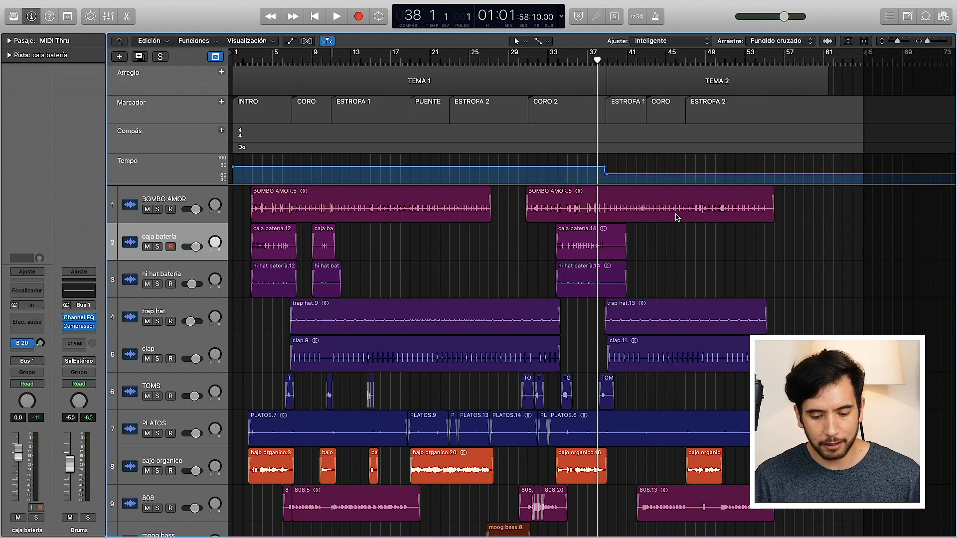
key(space)
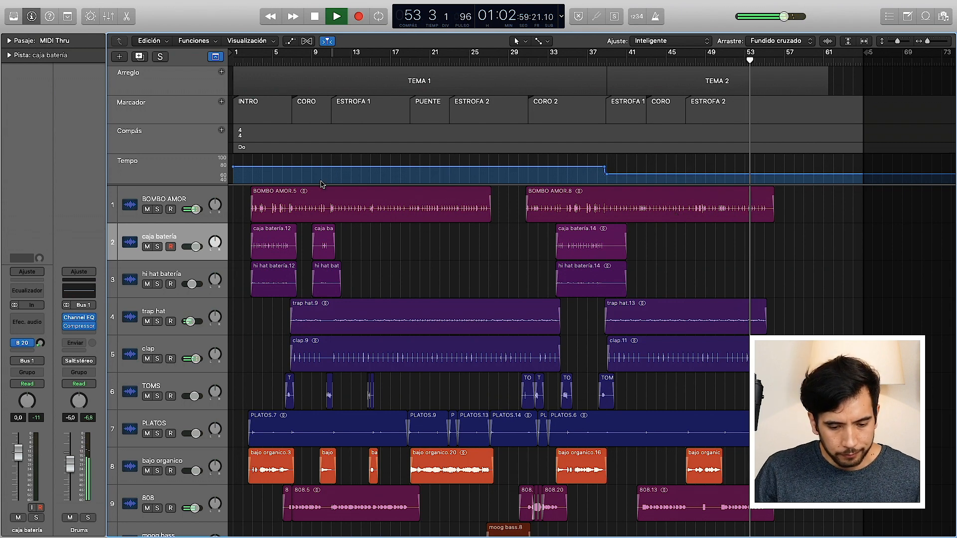
Step: Enlarge the global tracks area so the tempo values are readable, and magnify the arrangement slightly
drag(210, 185, 208, 333)
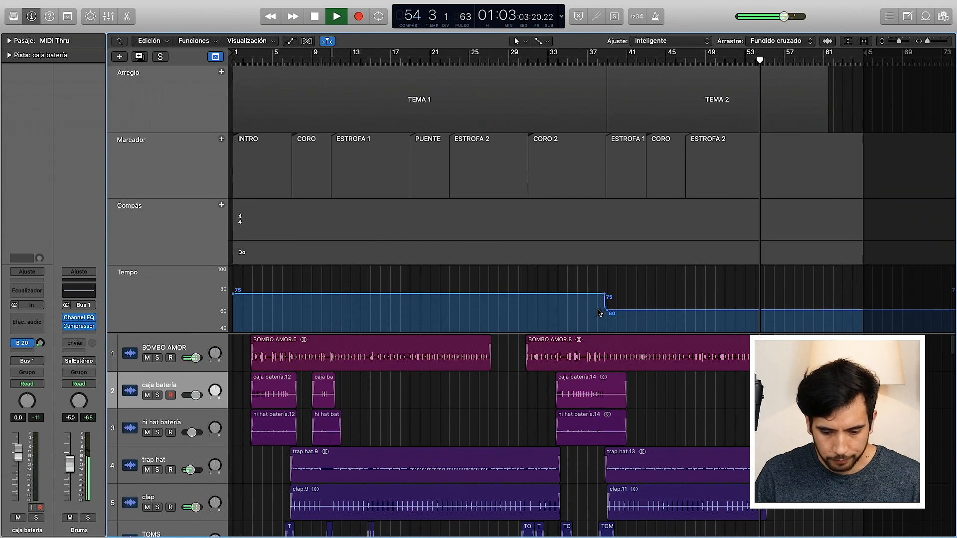
scroll(599, 312, down, 4)
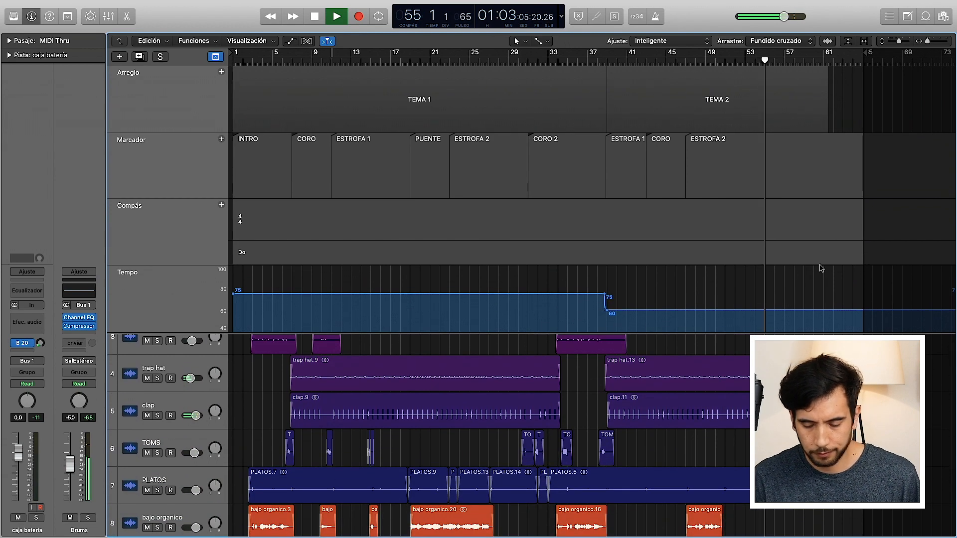
click(901, 41)
click(927, 42)
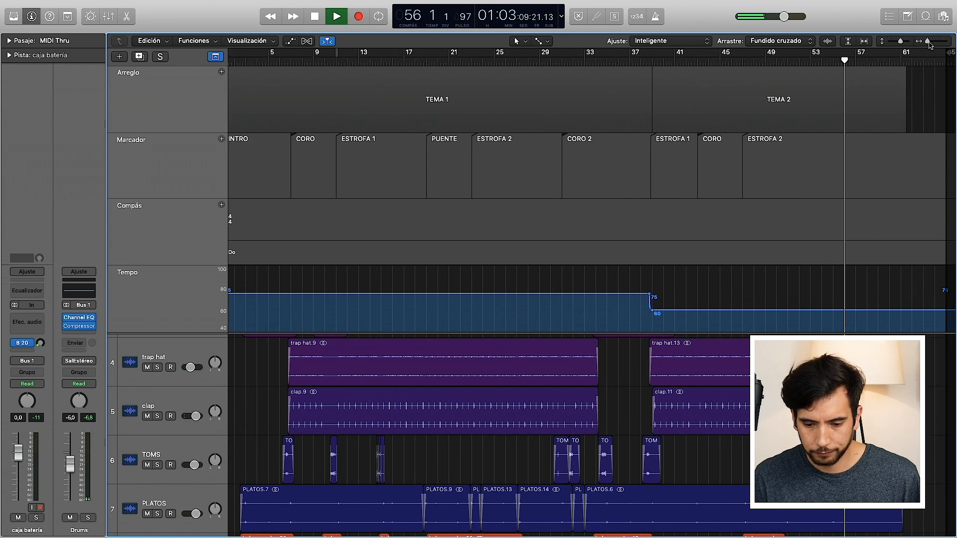
scroll(809, 256, down, 1)
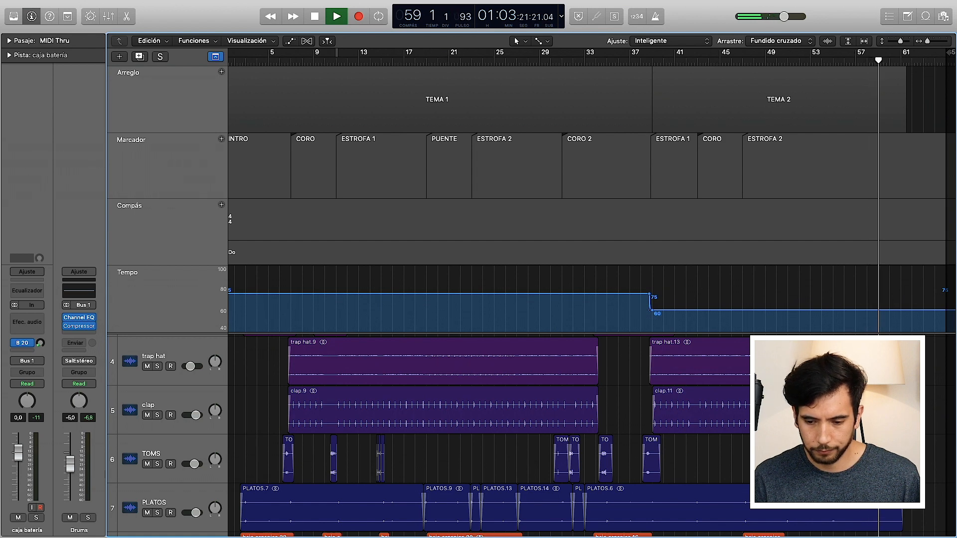
Step: Turn on the metronome and restart playback from bar 33, within CORO 2
key(space)
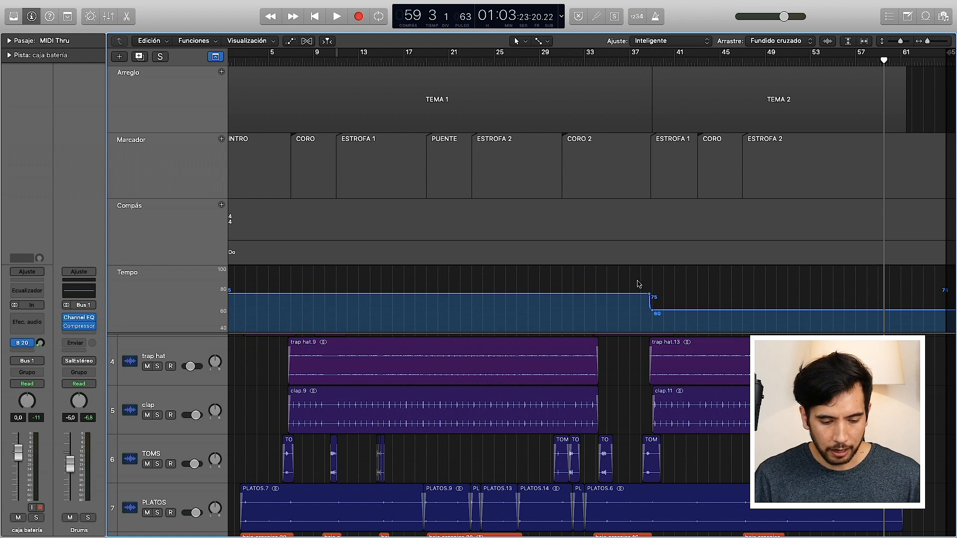
click(584, 62)
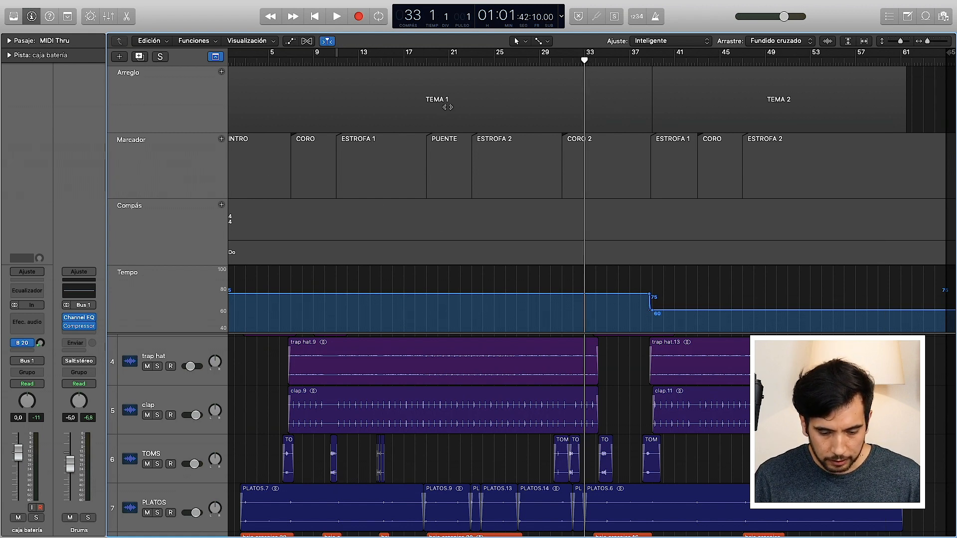
click(655, 16)
key(space)
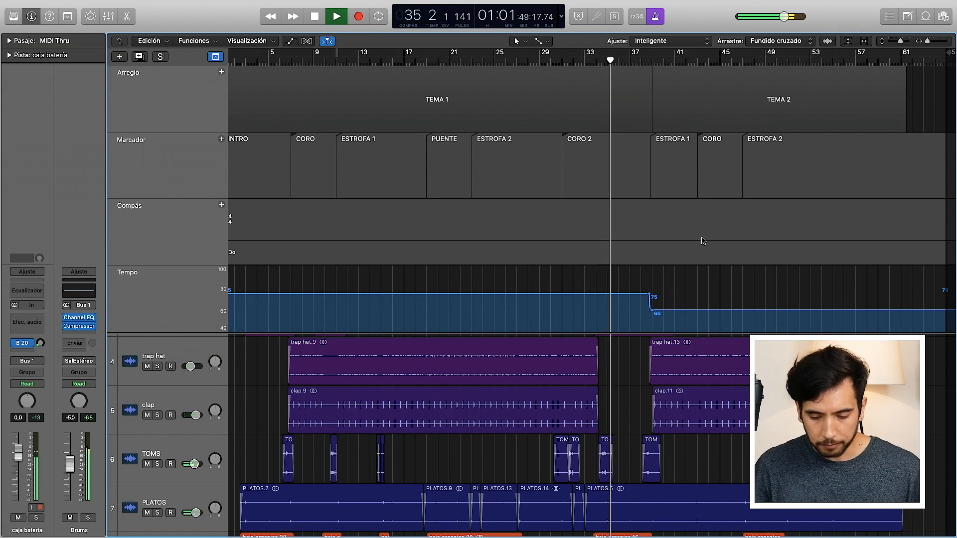
Step: Examine the tempo curve and the drum regions around the song transition between bars 38 and 39
key(super+Right)
key(super+Right)
key(super+Right)
key(super+Right)
key(super+Right)
key(super+Right)
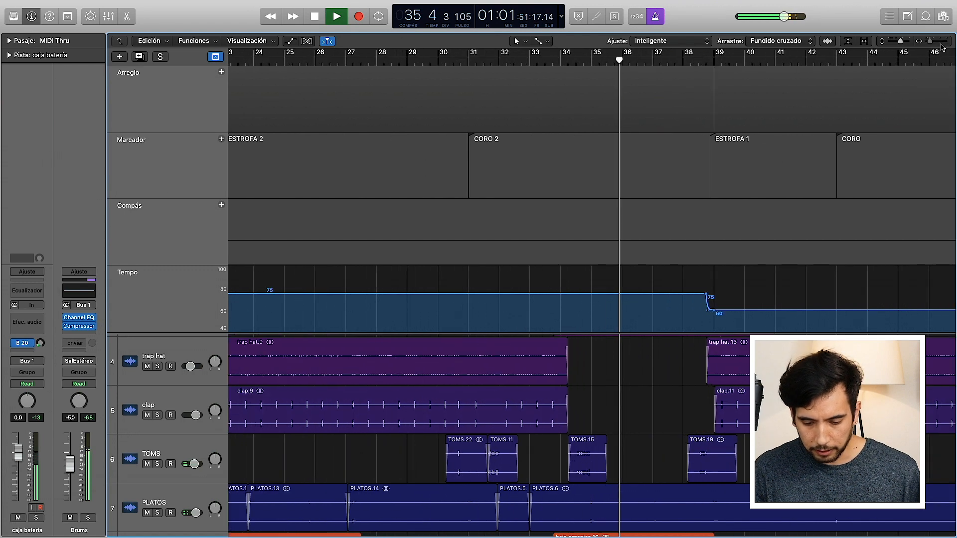
scroll(738, 243, right, 5)
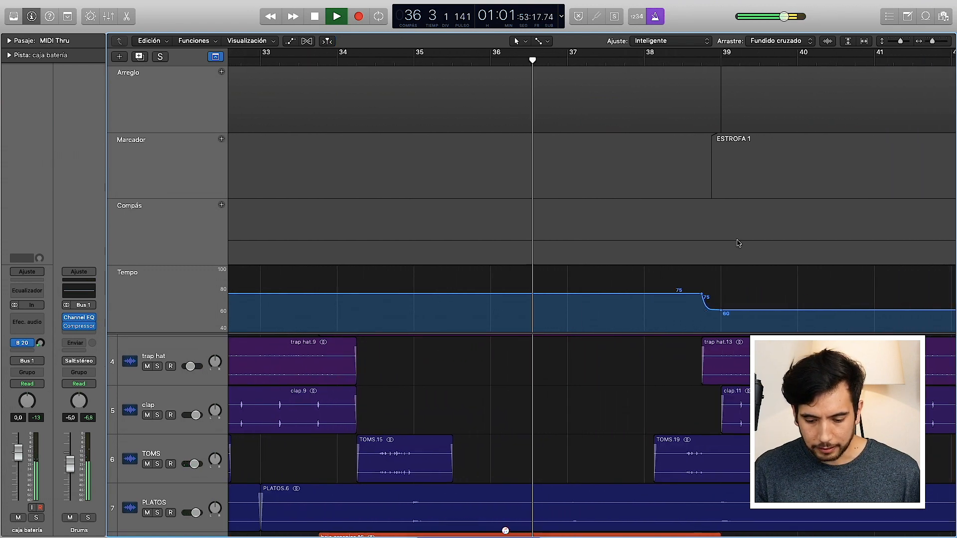
scroll(739, 243, right, 2)
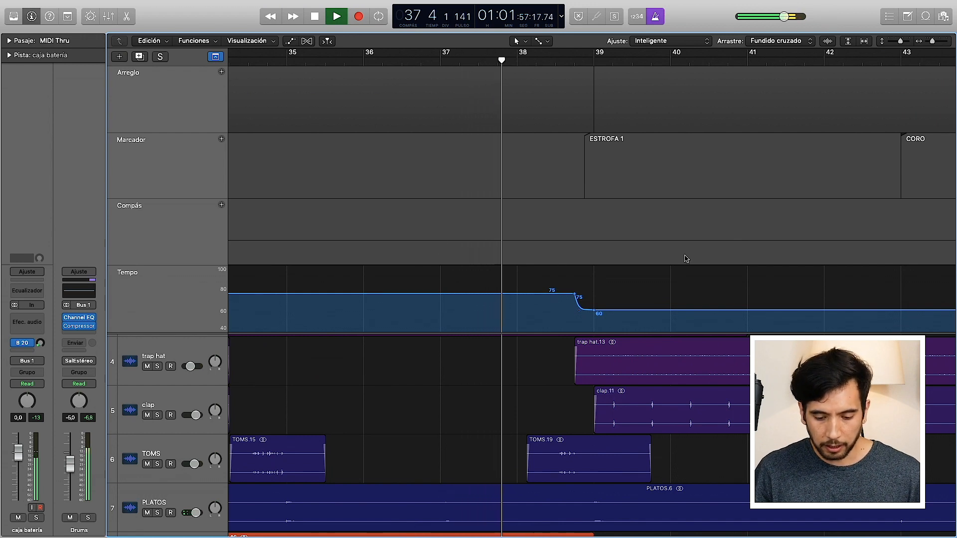
click(903, 41)
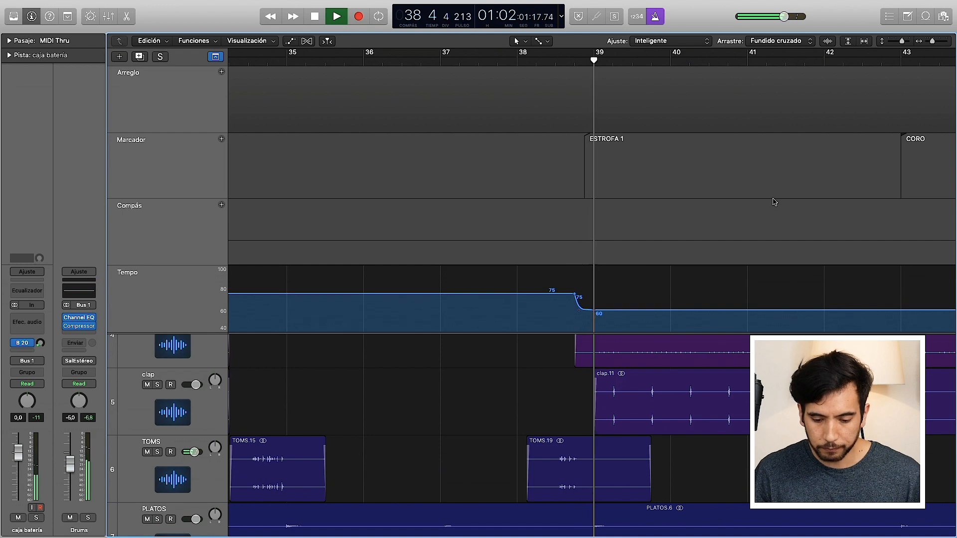
Step: Turn off the metronome and stop playback, keeping the tempo transition in view
click(654, 17)
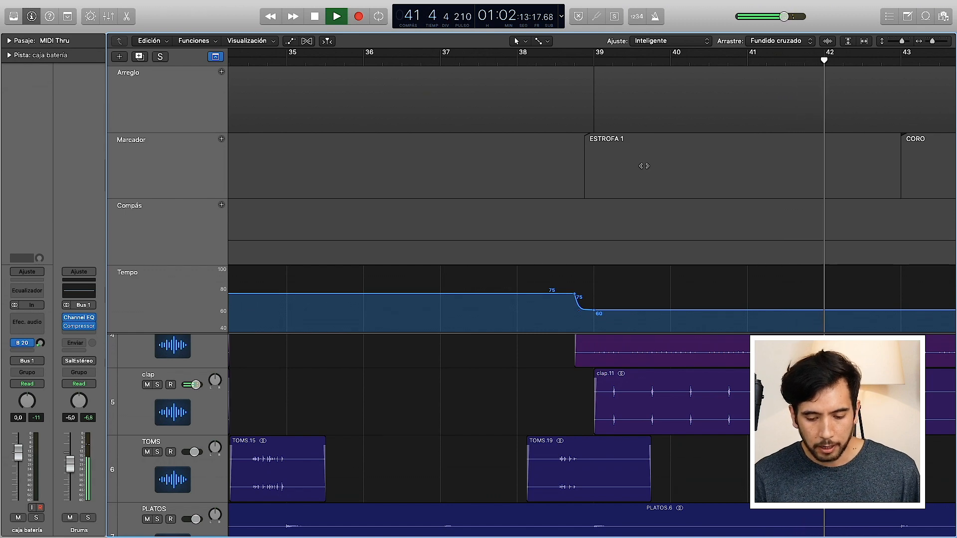
key(space)
scroll(643, 166, left, 3)
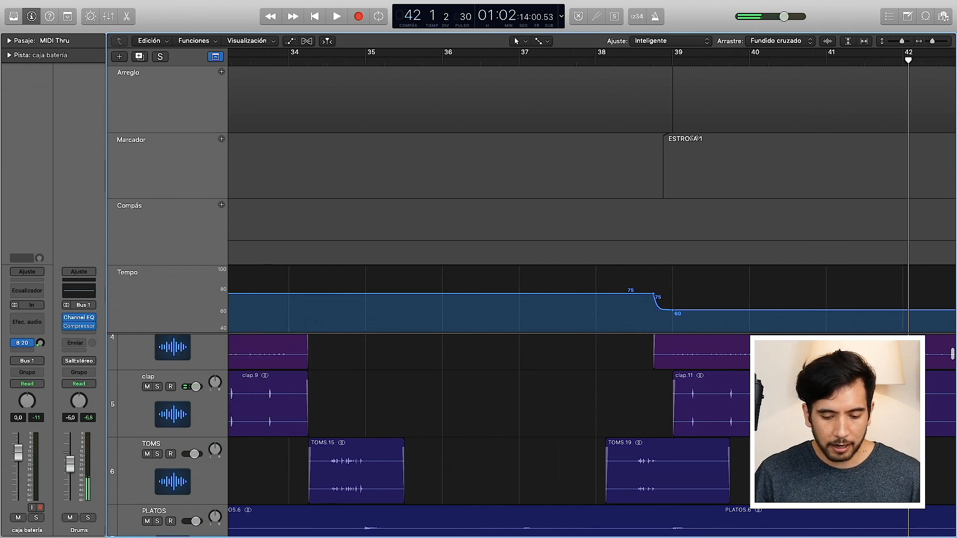
Step: Hide the global tracks and select the BOMBO AMOR track at the beginning of the track list
drag(931, 42, 921, 45)
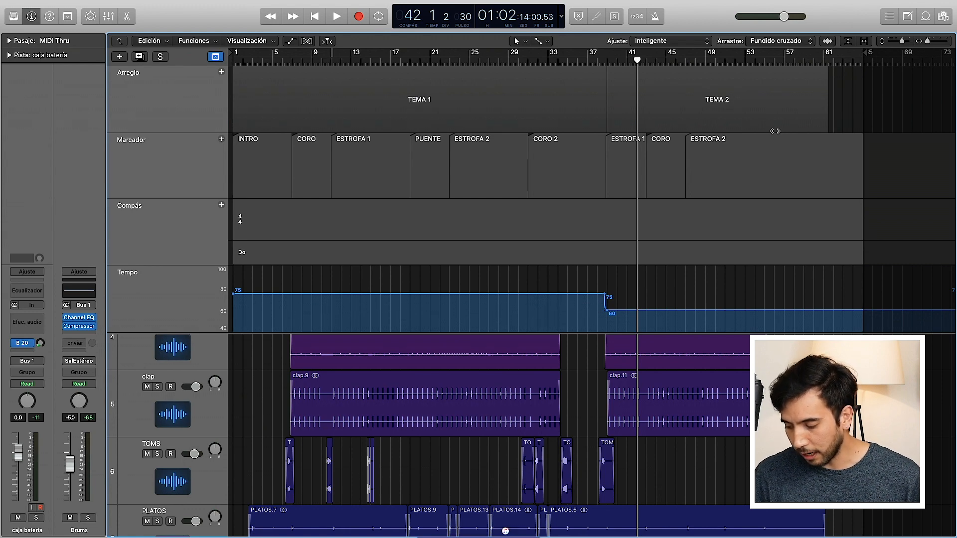
scroll(505, 533, down, 2)
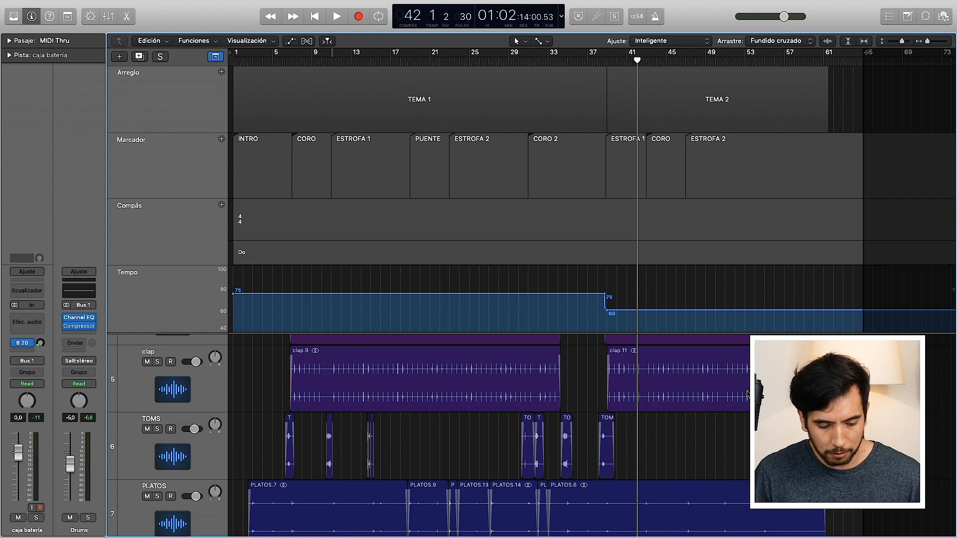
scroll(747, 393, down, 4)
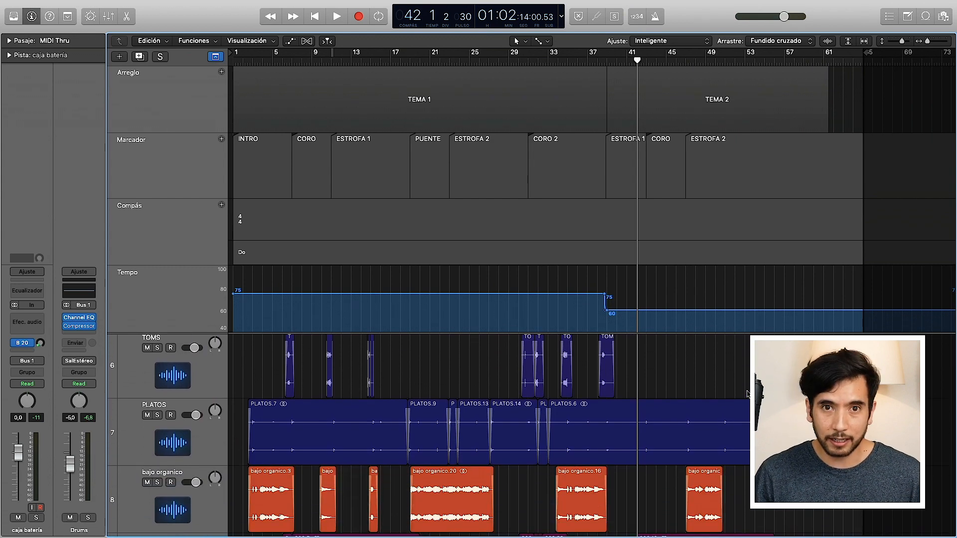
scroll(747, 394, down, 3)
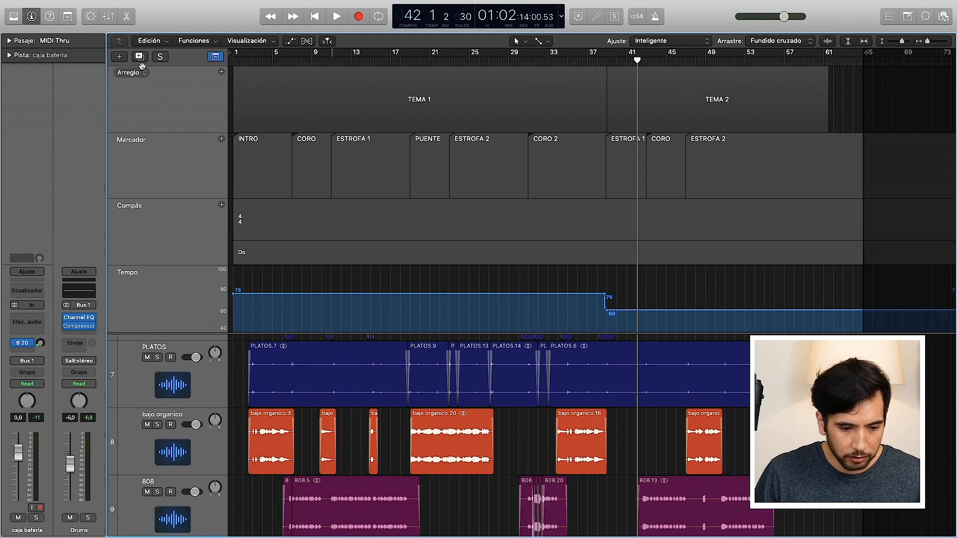
click(215, 56)
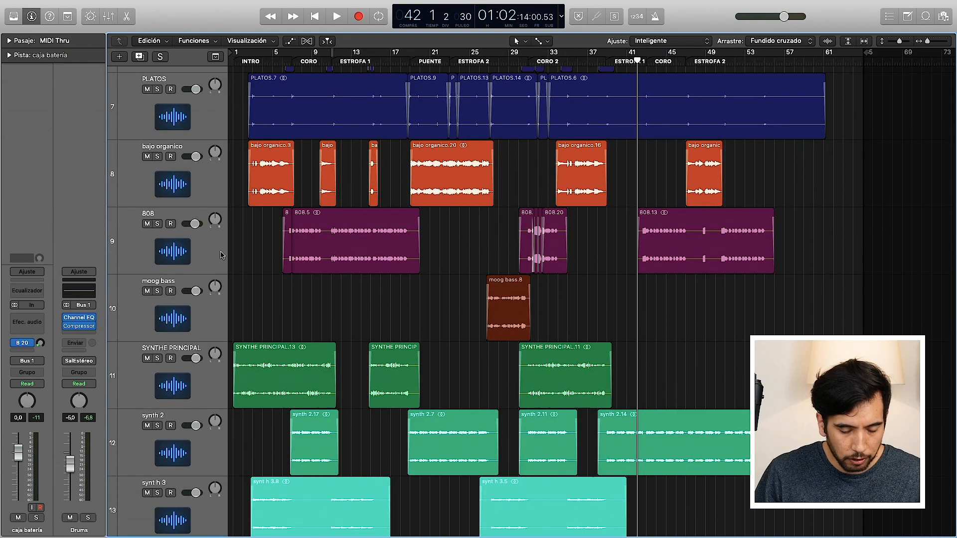
scroll(319, 334, up, 10)
click(138, 99)
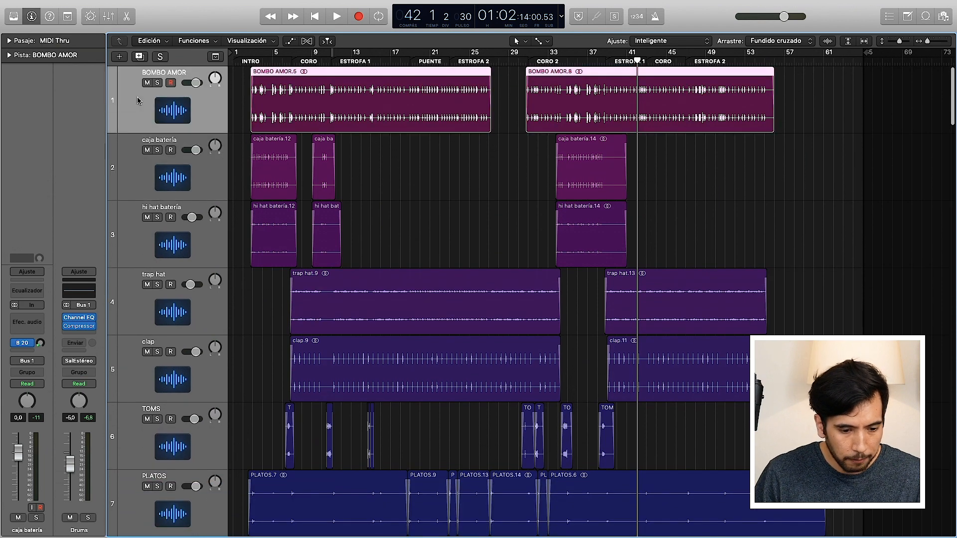
Step: Solo the Drums bus and play the intro with enlarged drum tracks, stopping just before CORO
click(88, 518)
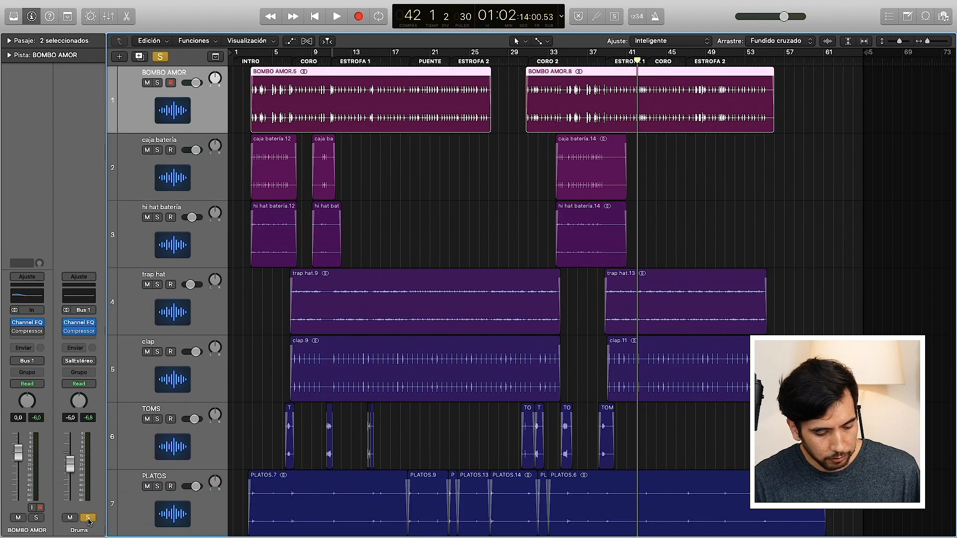
click(249, 63)
key(space)
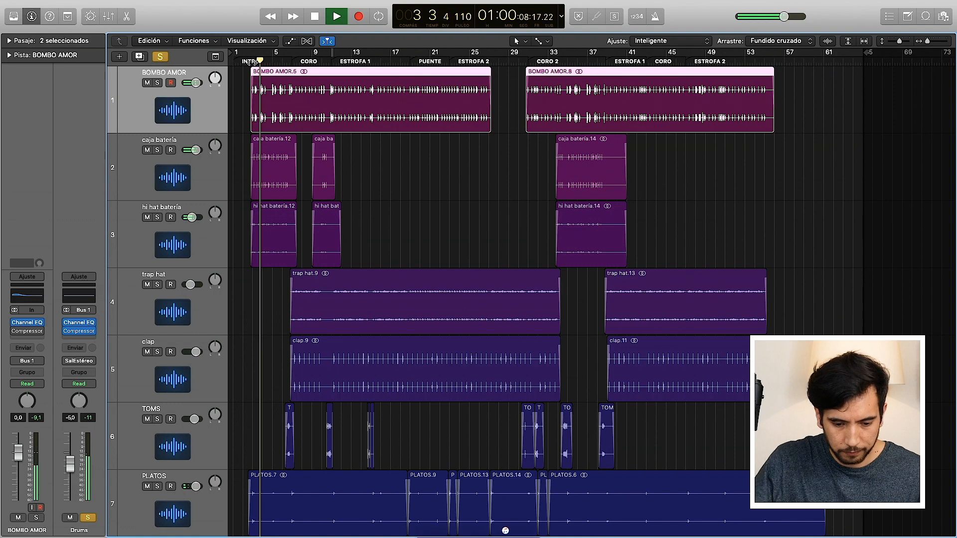
mouse_move(943, 22)
drag(927, 42, 902, 42)
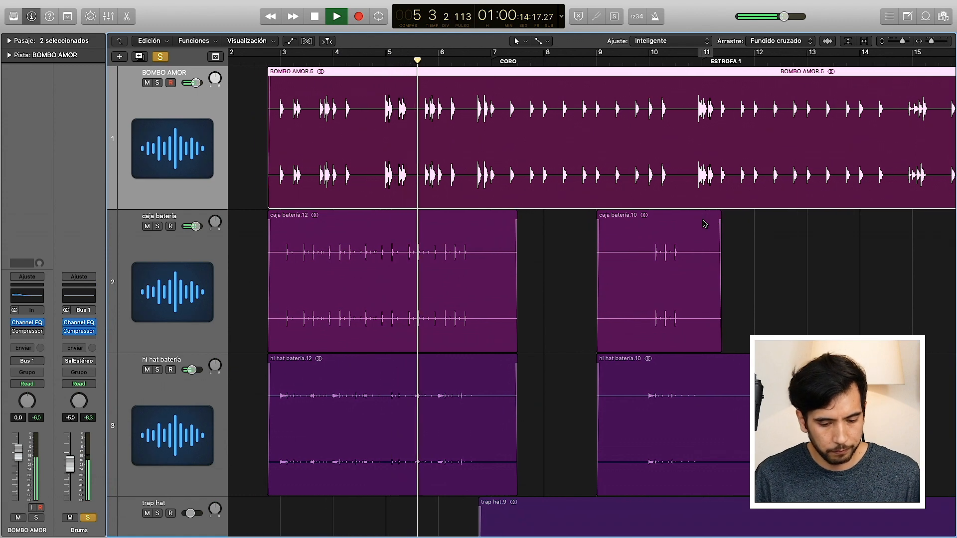
scroll(705, 222, down, 3)
scroll(705, 224, down, 1)
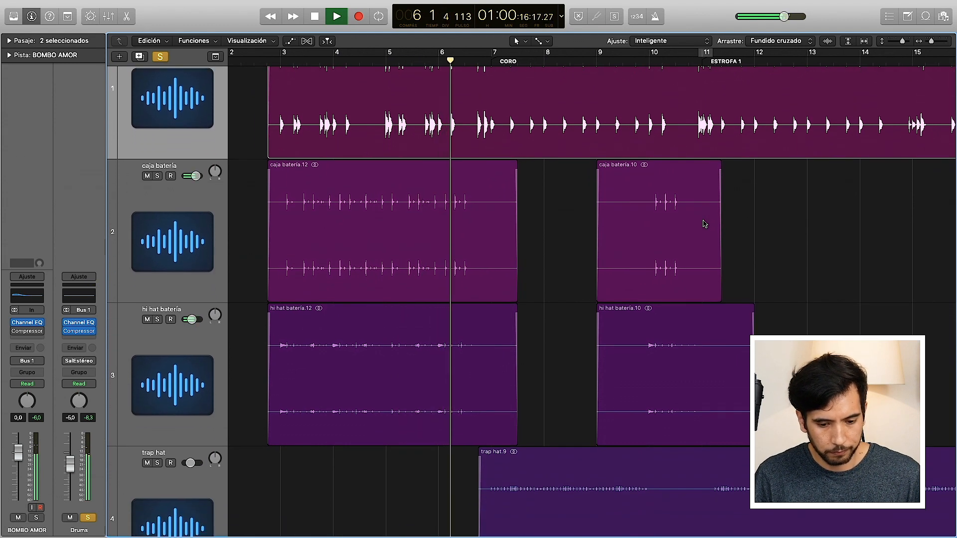
key(space)
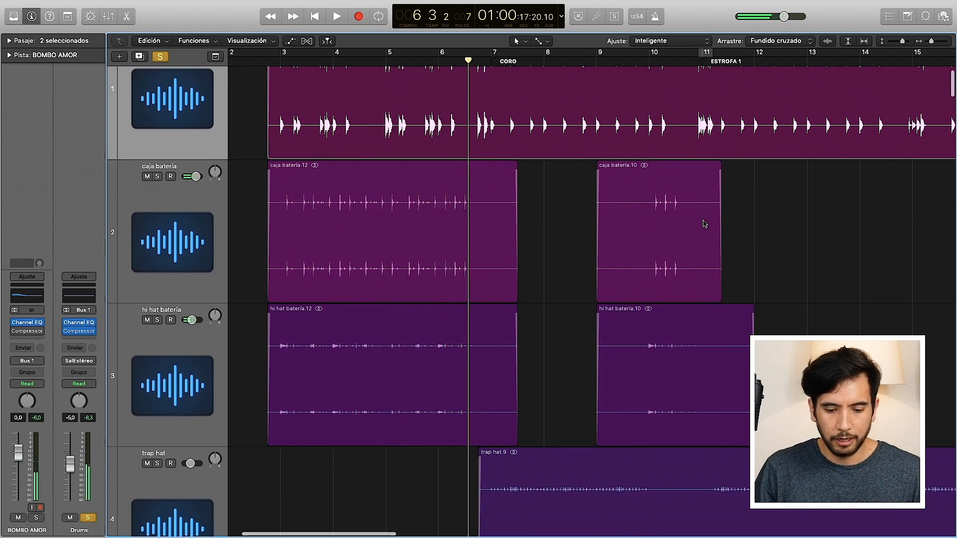
Step: Solo the hi hat batería track, play it from bar 3, and turn off the Drums bus solo to isolate it
scroll(705, 224, up, 4)
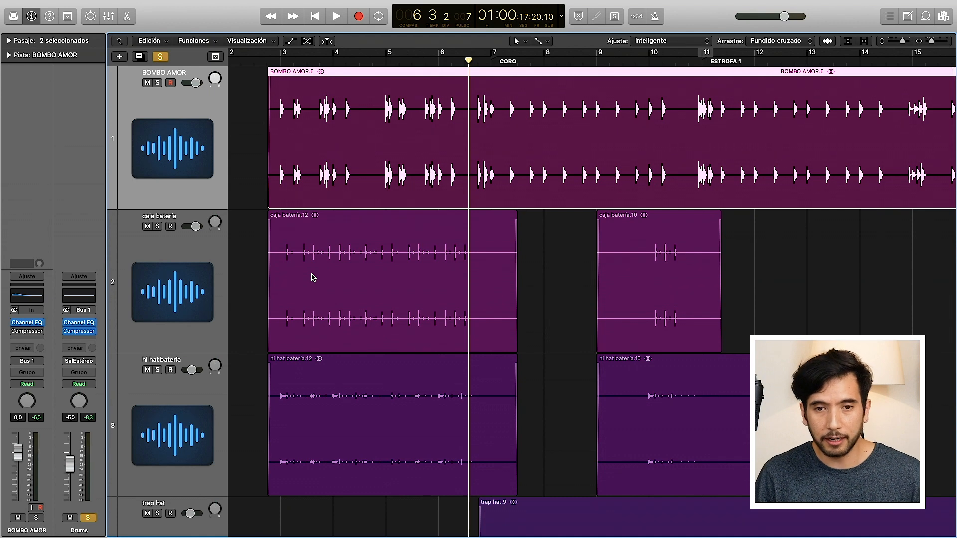
scroll(313, 278, down, 2)
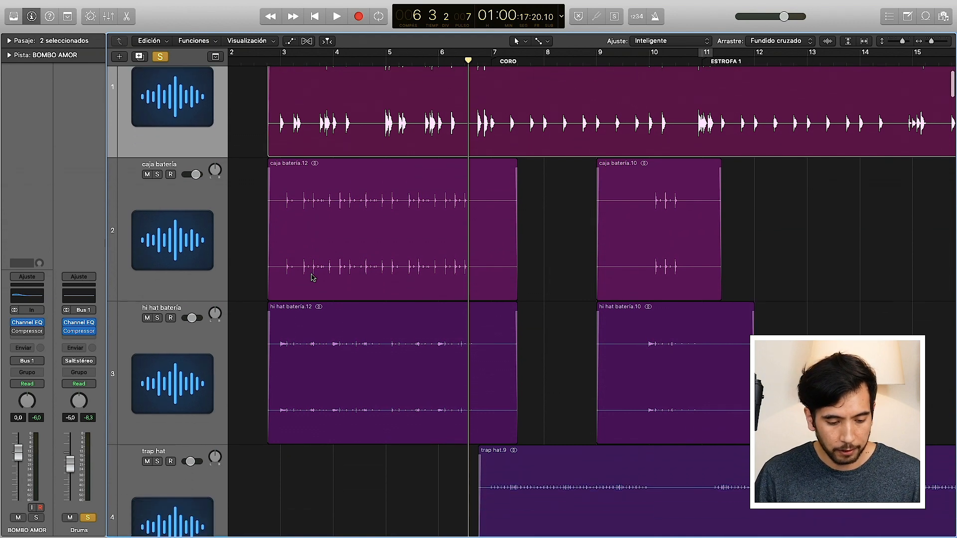
click(307, 363)
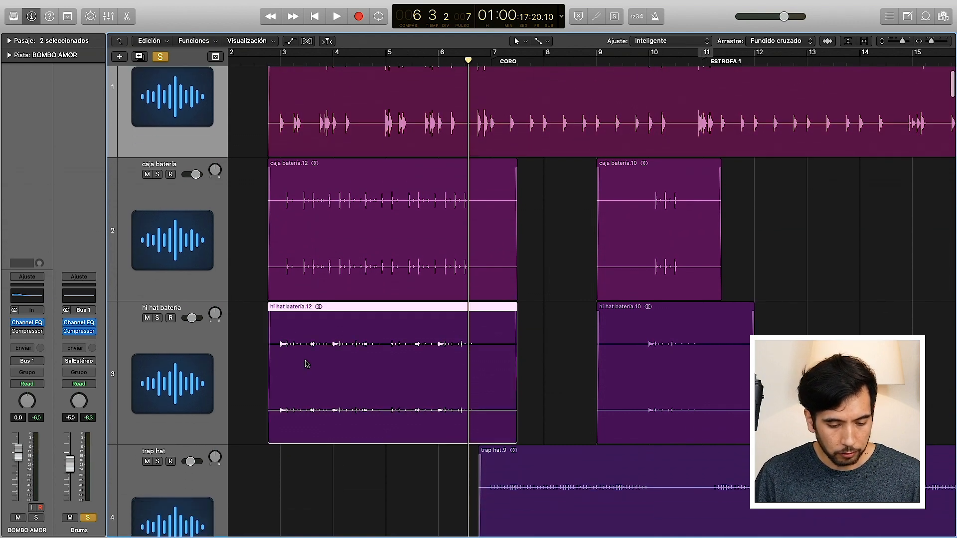
click(157, 318)
click(286, 62)
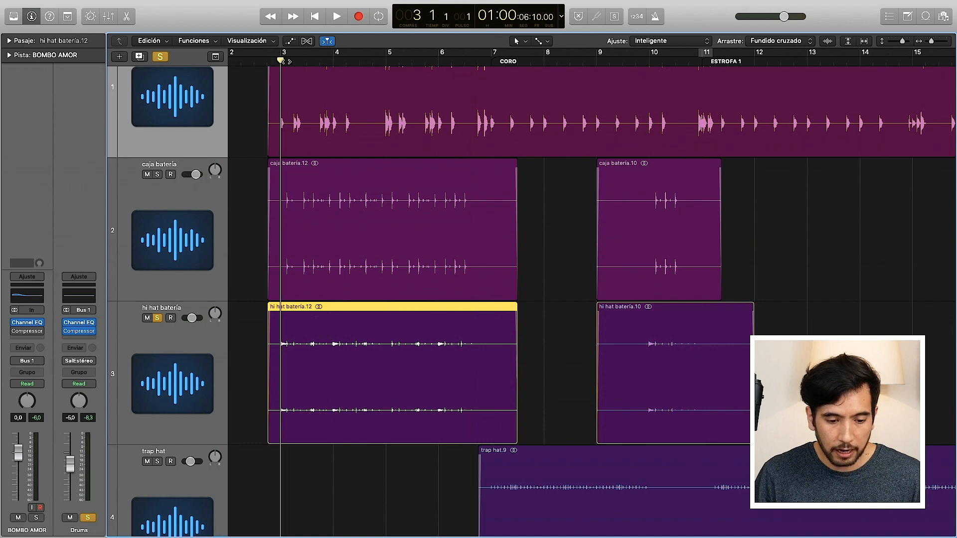
key(space)
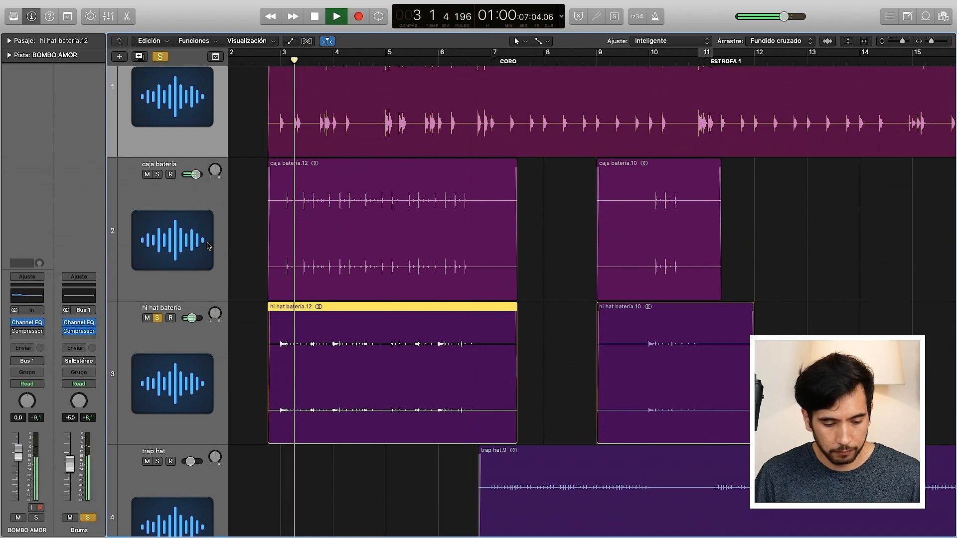
click(88, 518)
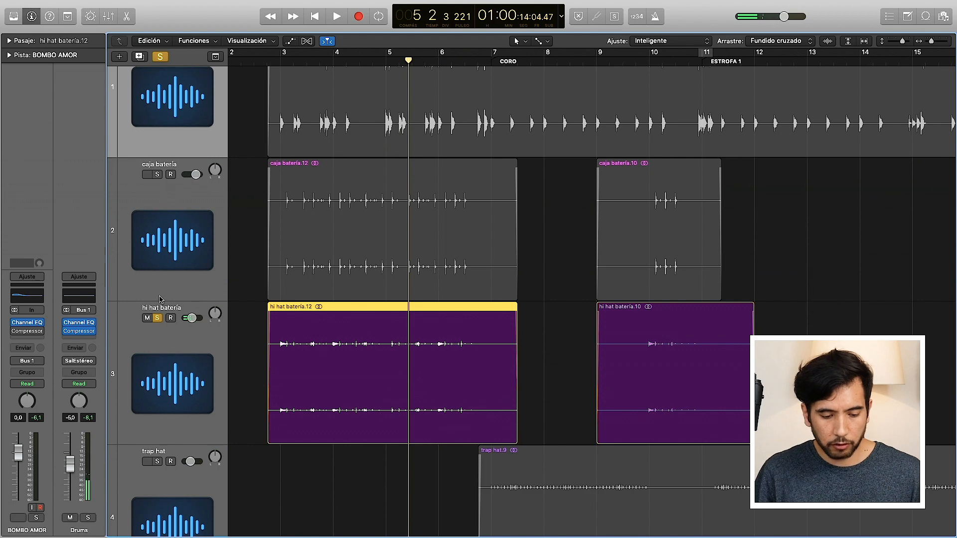
Step: Turn the Drums bus solo back on and remove the solo from the hi hat batería track
click(88, 518)
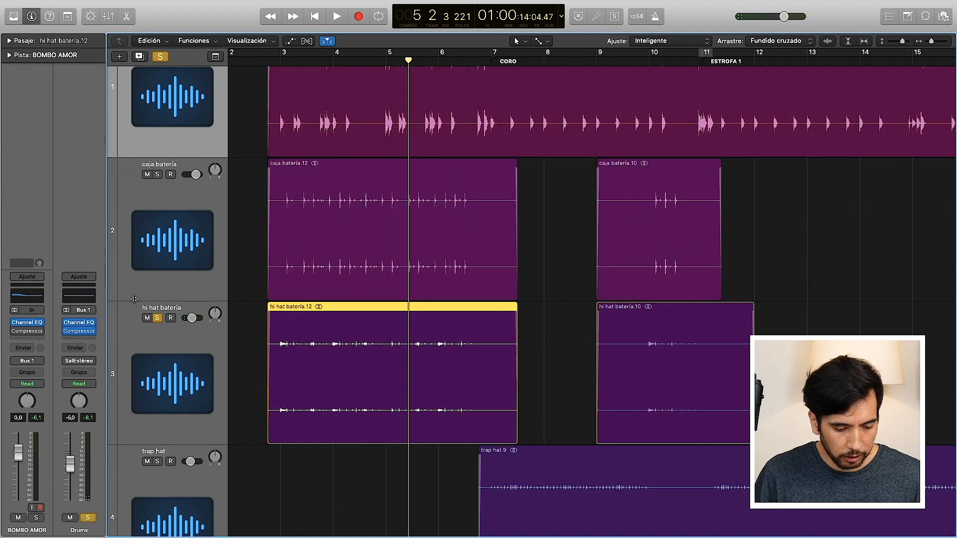
click(158, 318)
scroll(363, 333, up, 3)
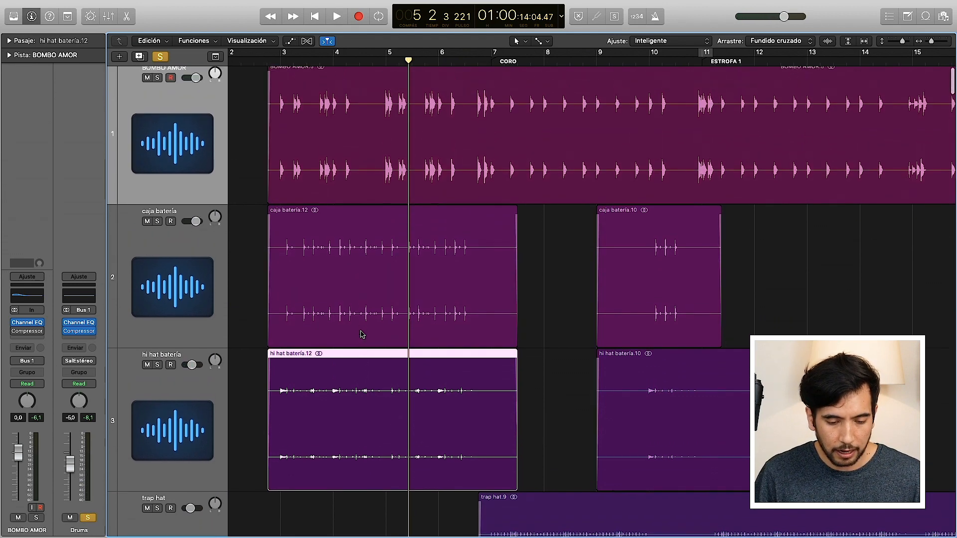
Step: Review the drum tracks from BOMBO AMOR to PLATOS and play them from bar 6 into CORO
click(281, 63)
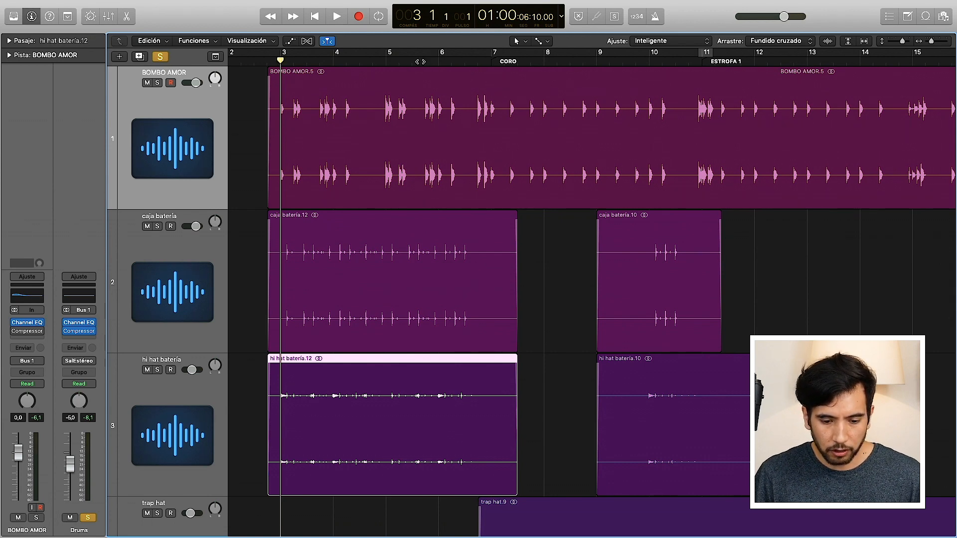
scroll(531, 299, down, 8)
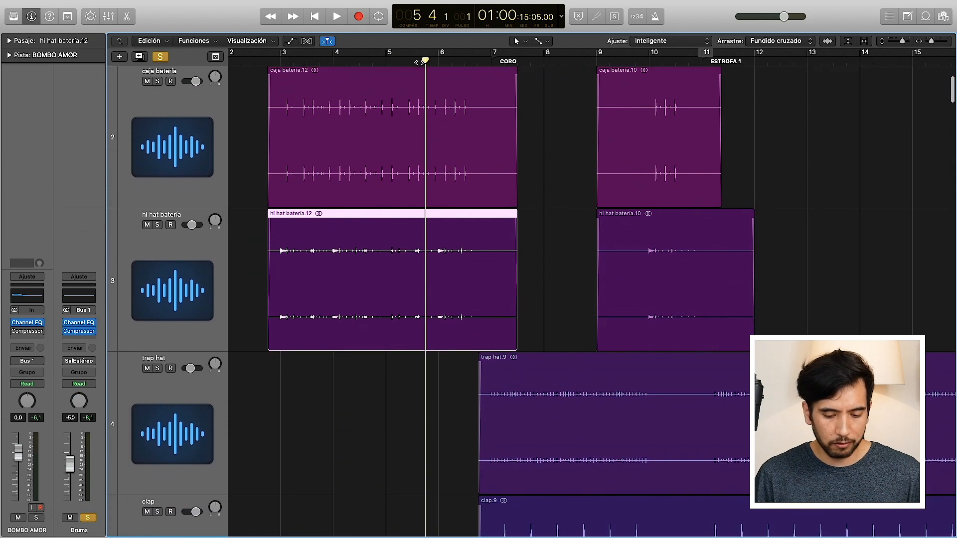
scroll(420, 63, down, 6)
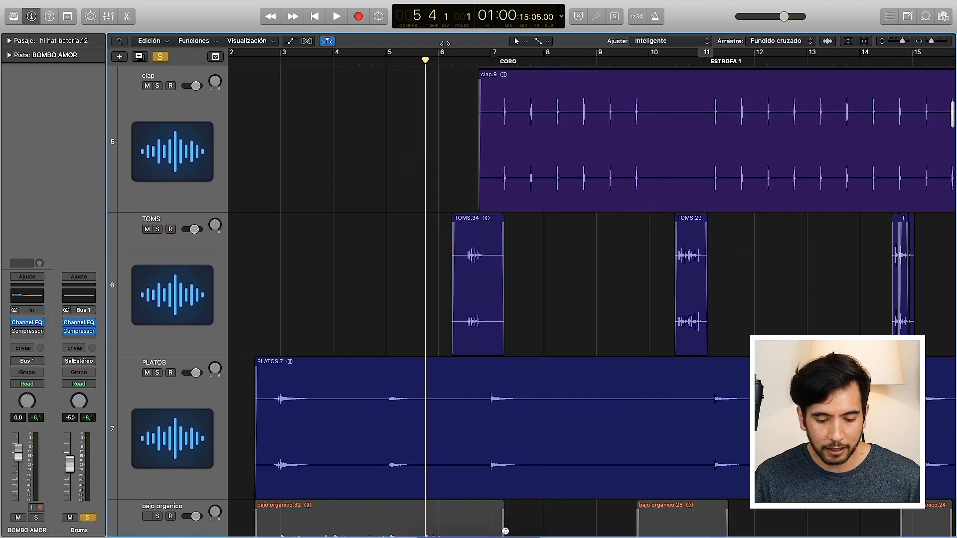
click(438, 61)
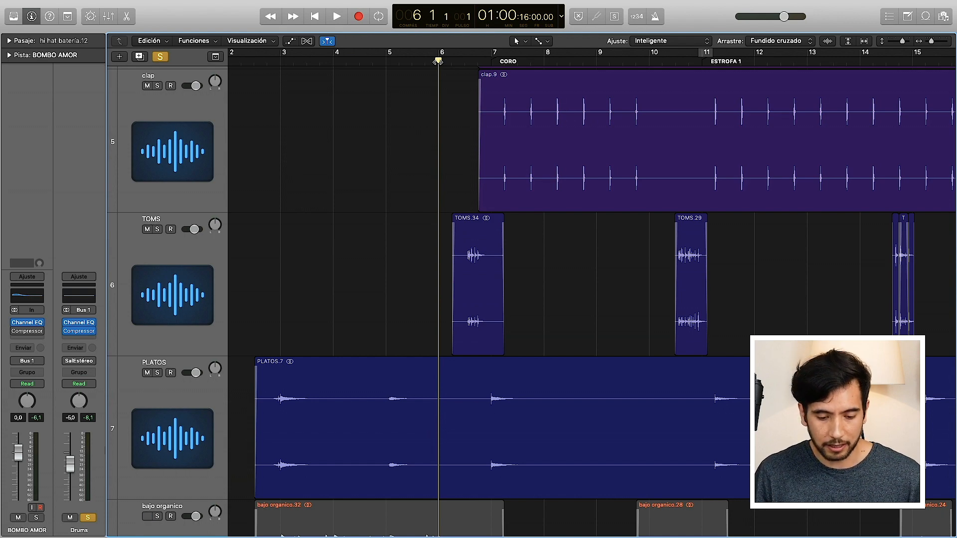
scroll(584, 124, up, 5)
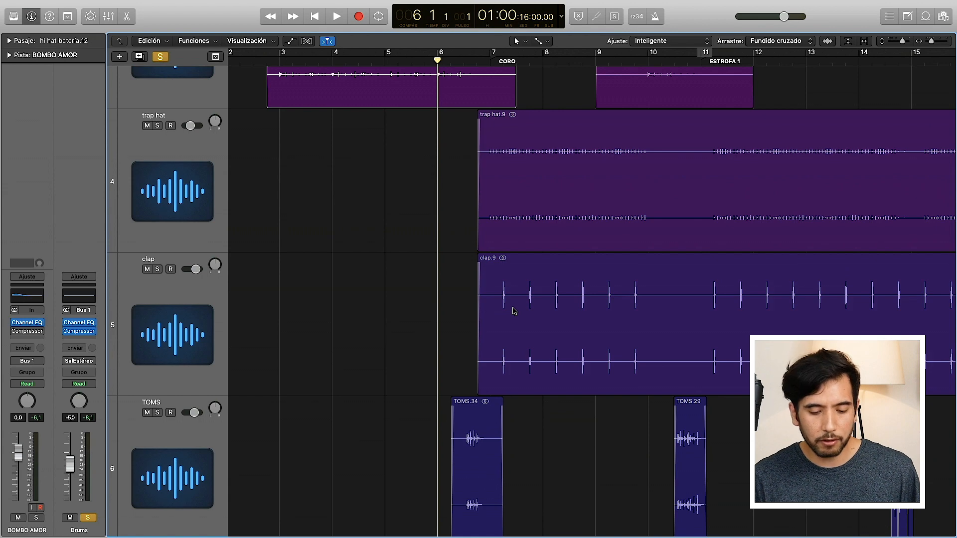
key(space)
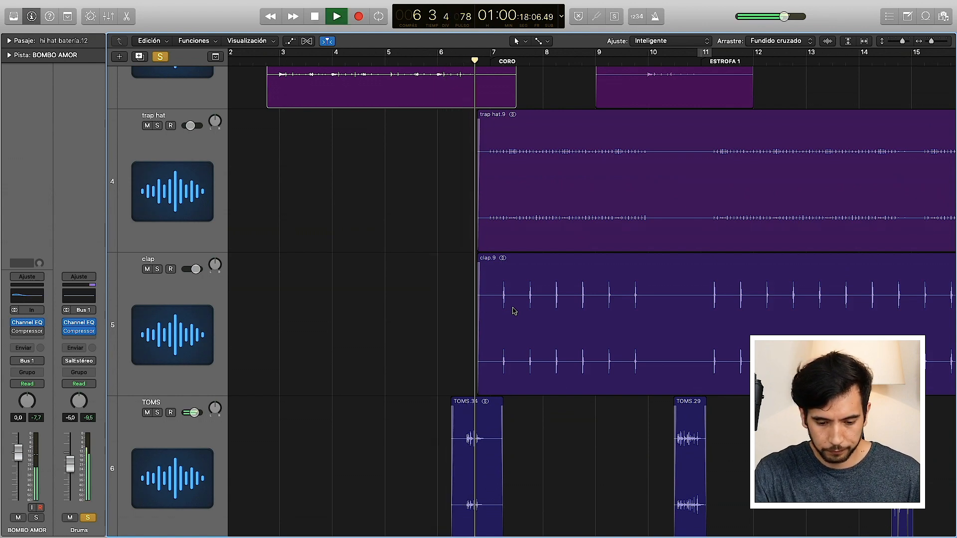
Step: Reduce the track height so all the drum tracks fit together, and restart playback from bar 6
mouse_move(901, 41)
mouse_down()
mouse_move(888, 44)
mouse_move(898, 46)
mouse_up()
scroll(647, 219, up, 4)
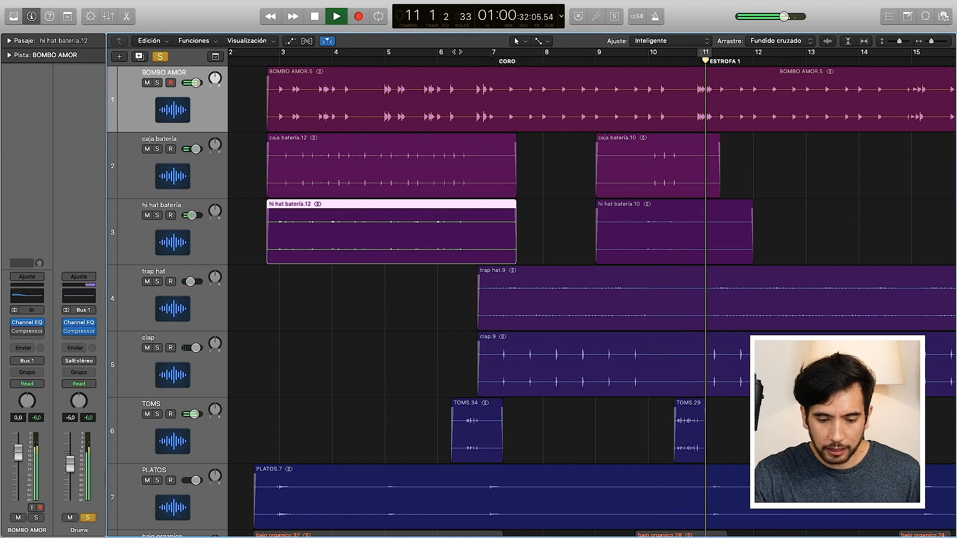
click(437, 59)
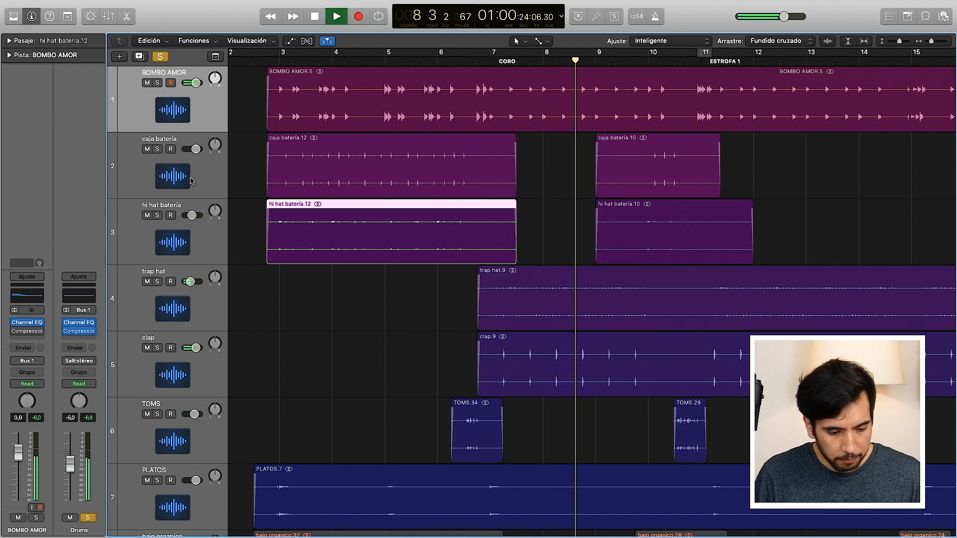
Step: Solo the BOMBO AMOR track and turn off the Drums bus solo to hear the kick alone
click(157, 83)
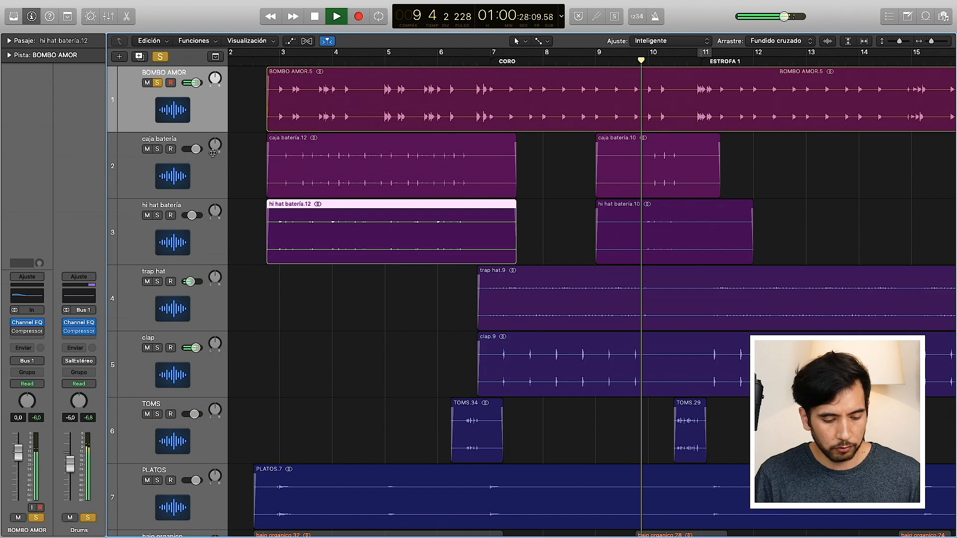
click(88, 517)
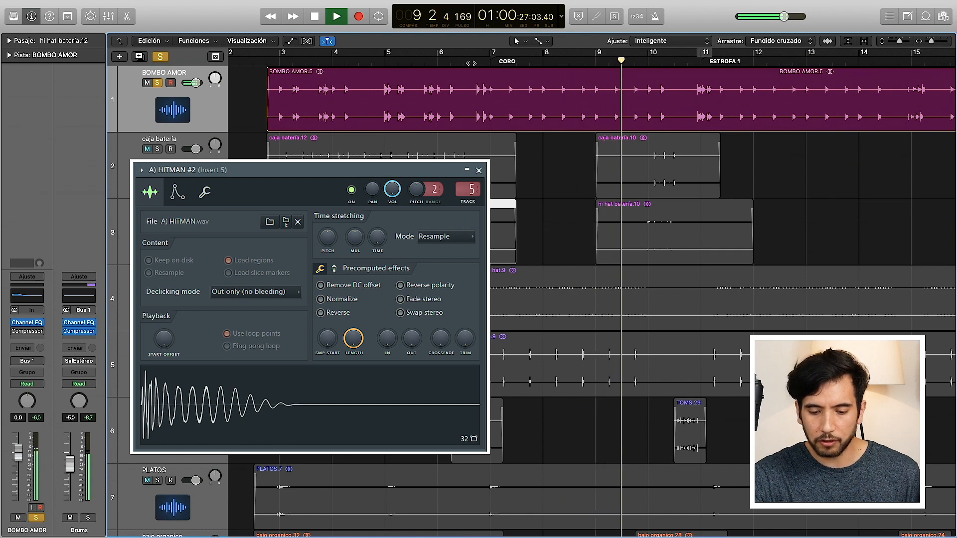
key(super+w)
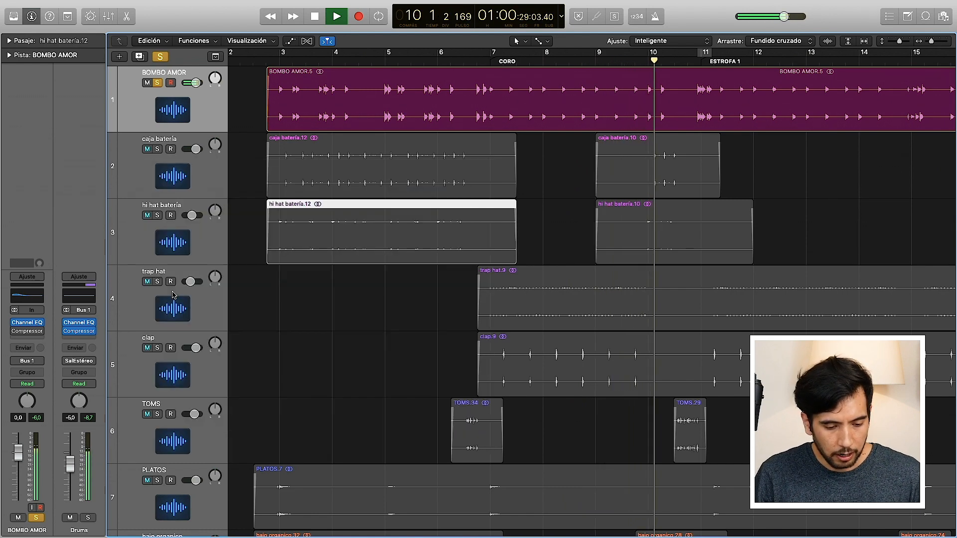
Step: Solo the trap hat and clap tracks in place of BOMBO AMOR, restarting playback from bar 7
click(157, 281)
click(492, 62)
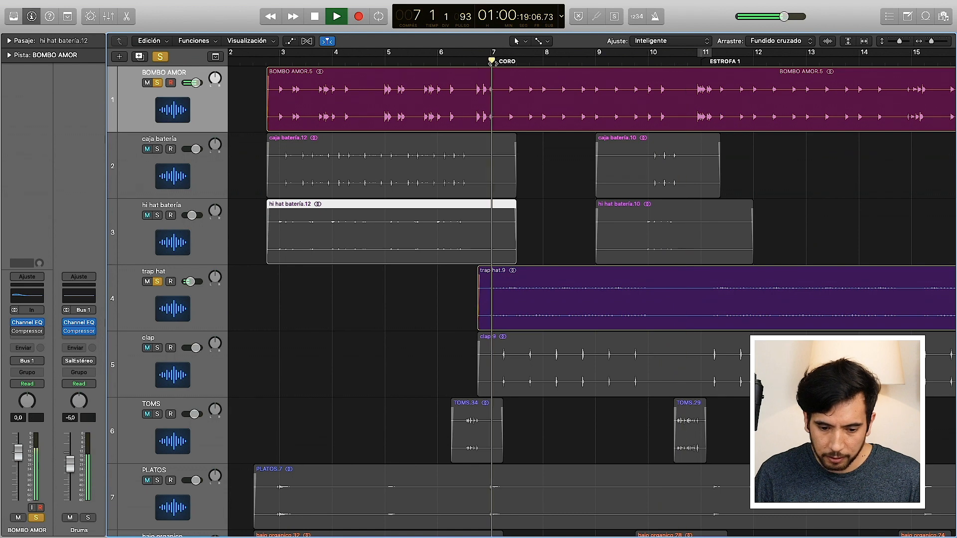
click(157, 83)
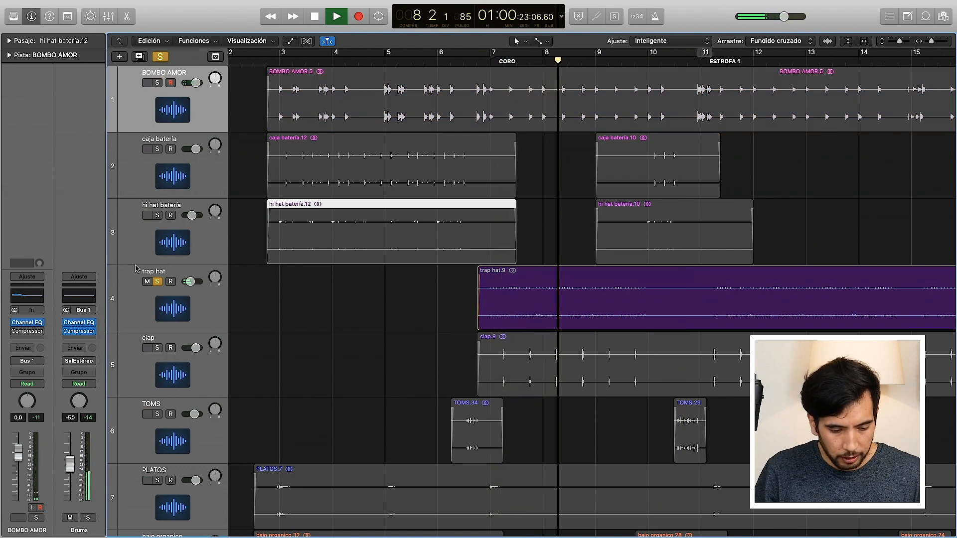
click(157, 348)
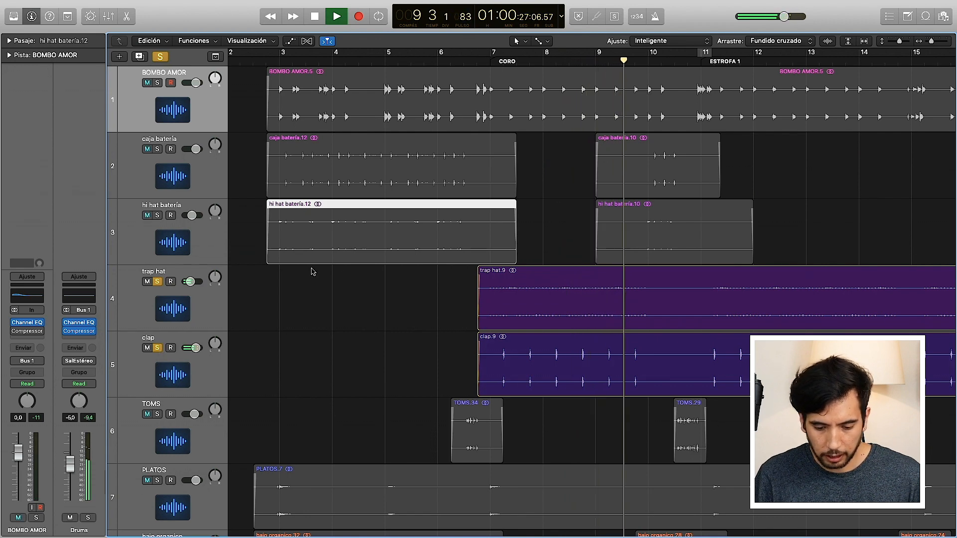
Step: Solo the Drums bus again, follow the full drum group into ESTROFA 1, and stop playback
click(88, 517)
scroll(842, 198, right, 3)
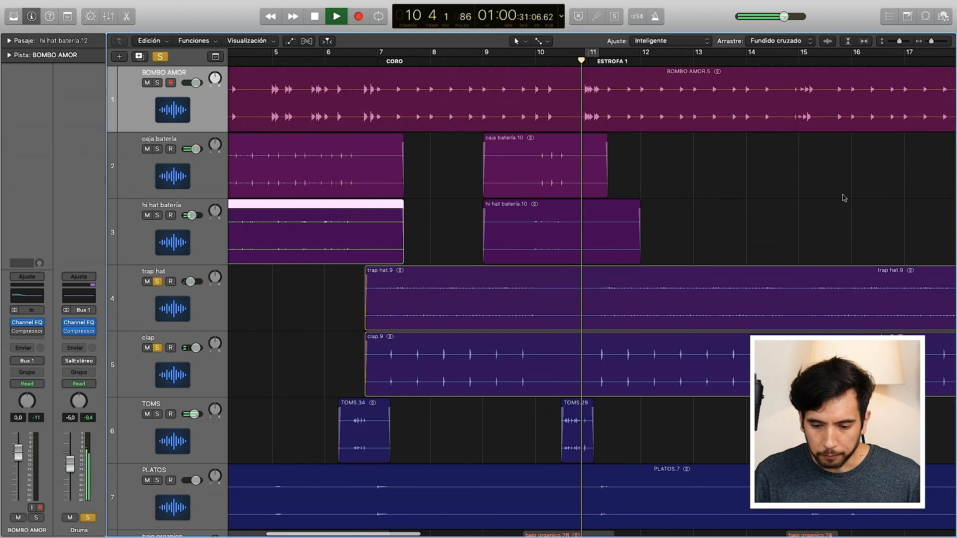
scroll(842, 198, right, 4)
key(space)
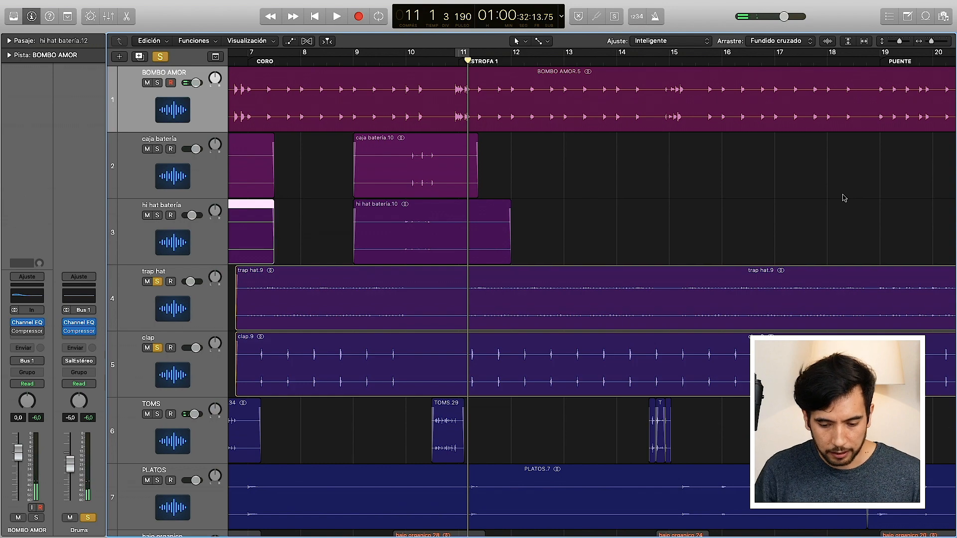
Step: Play the soloed drum group from the start of the PUENTE section at bar 19, and stop after two bars
scroll(842, 197, right, 5)
scroll(842, 198, down, 2)
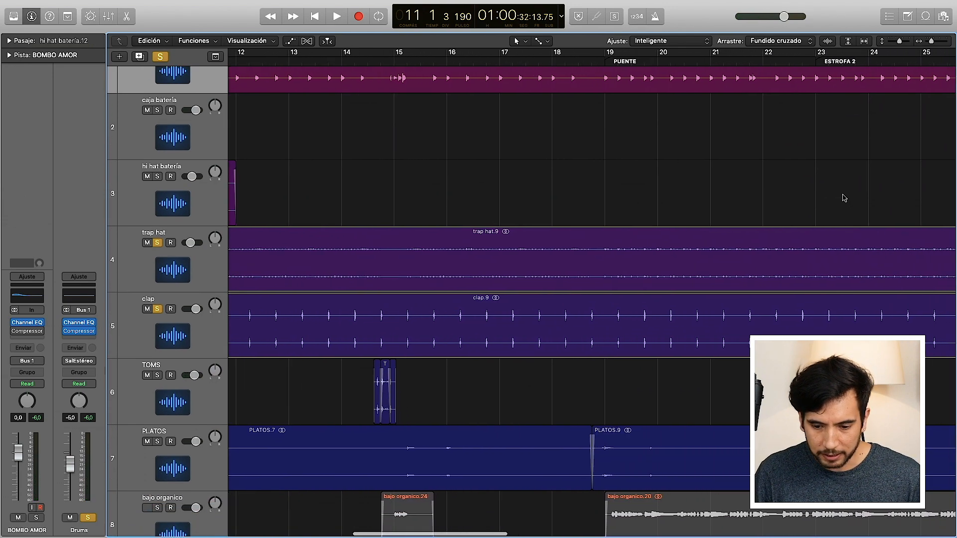
scroll(842, 197, right, 2)
scroll(842, 196, up, 2)
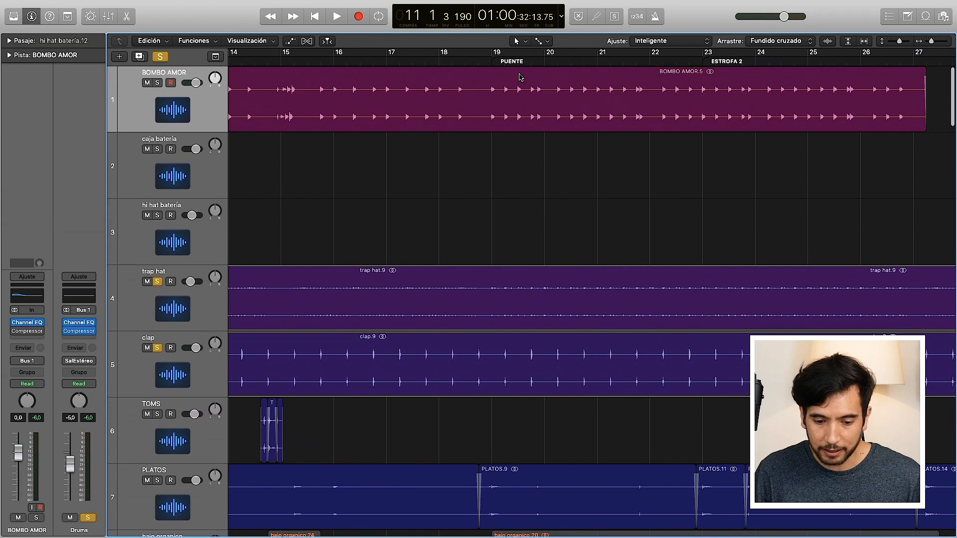
double_click(485, 62)
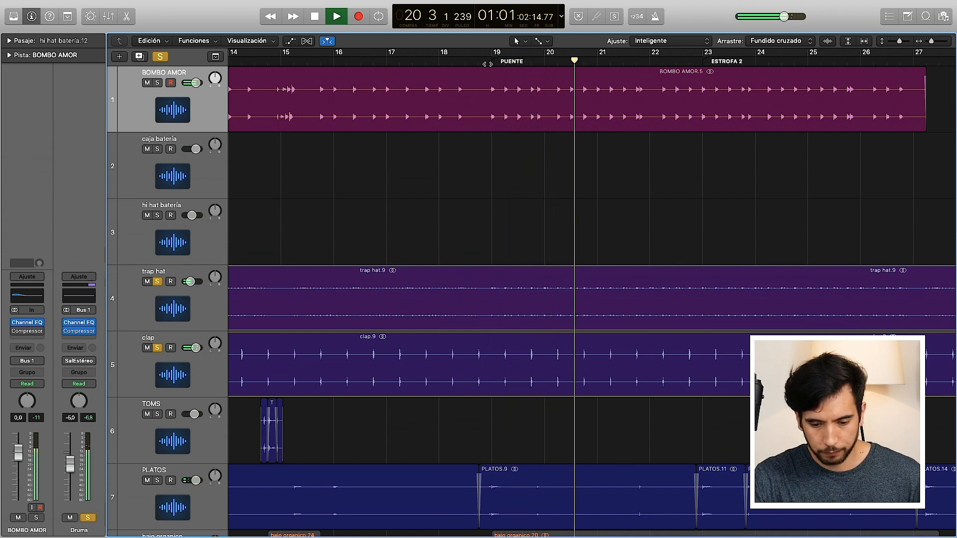
key(space)
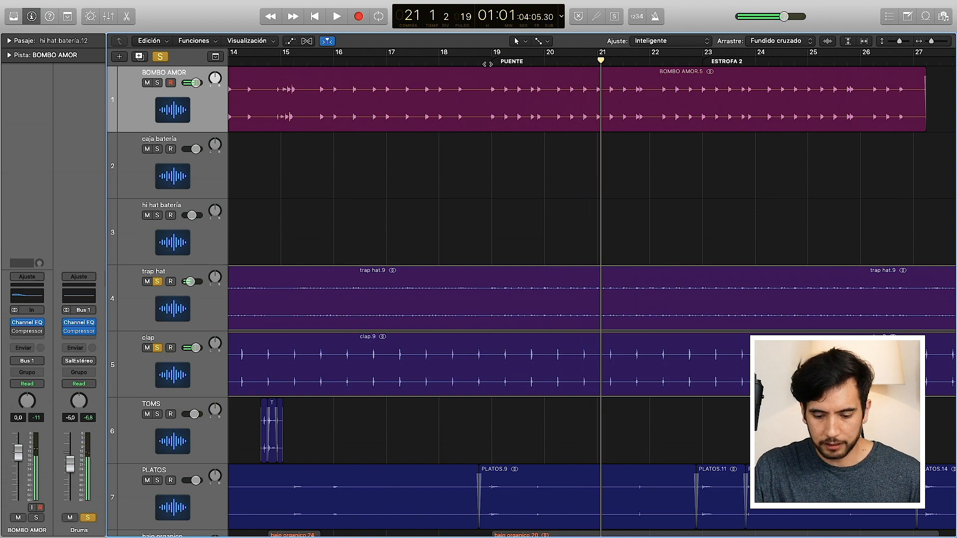
Step: Show the global tracks and play the soloed drums from bar 39, where TEMA 2's ESTROFA 1 begins, stopping before CORO
scroll(591, 299, right, 15)
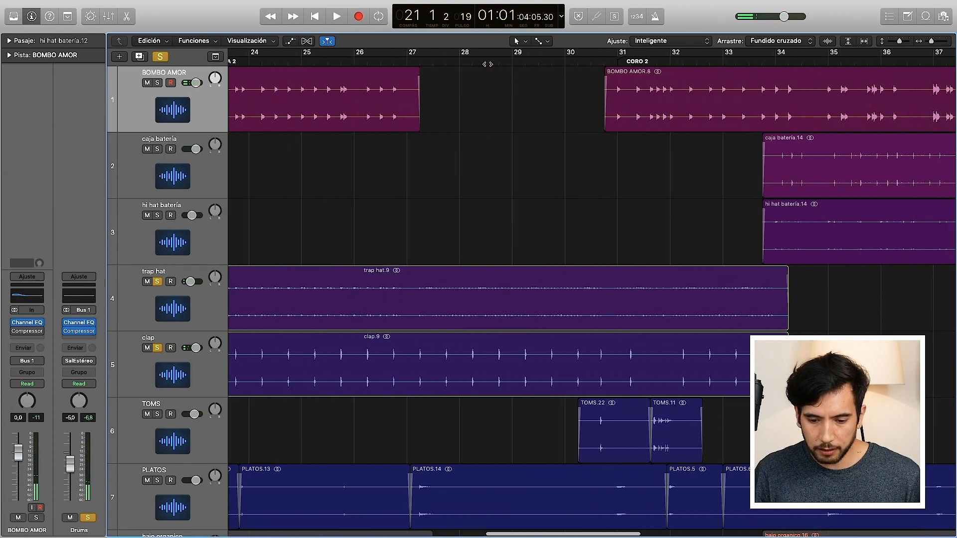
scroll(591, 299, right, 14)
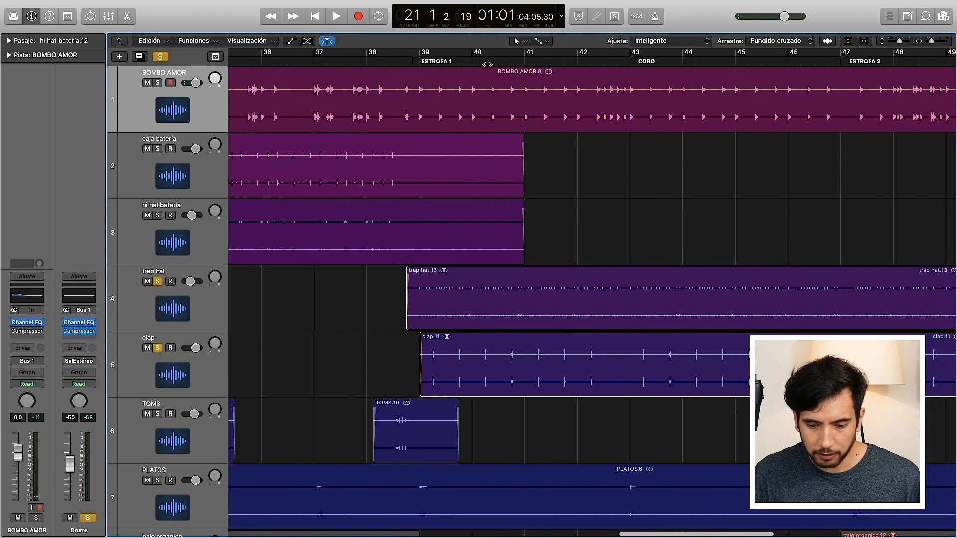
scroll(592, 299, right, 2)
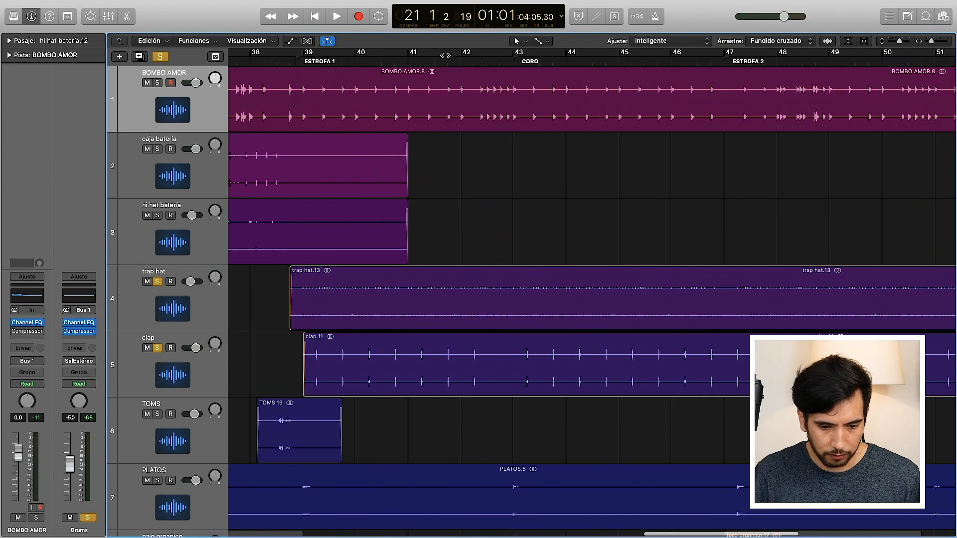
click(216, 56)
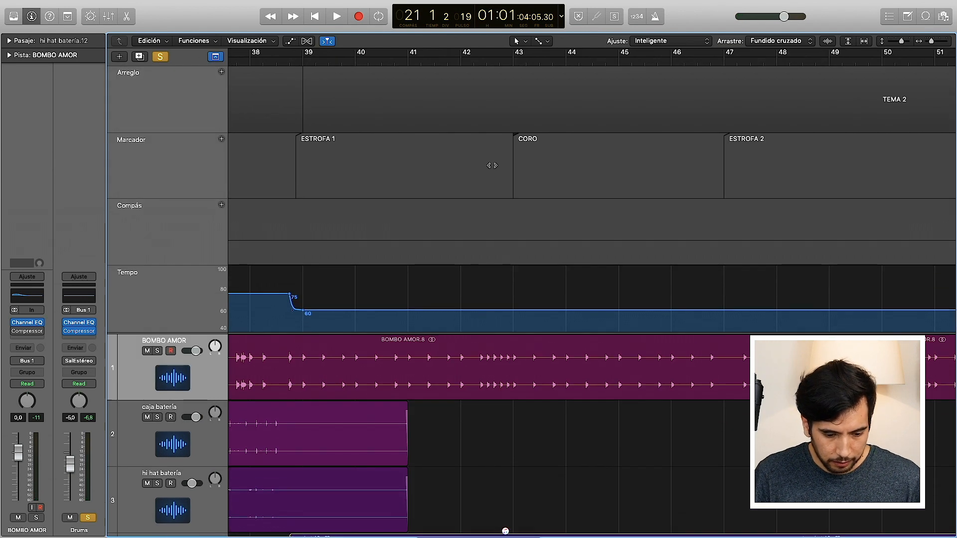
scroll(492, 165, left, 2)
click(391, 64)
key(space)
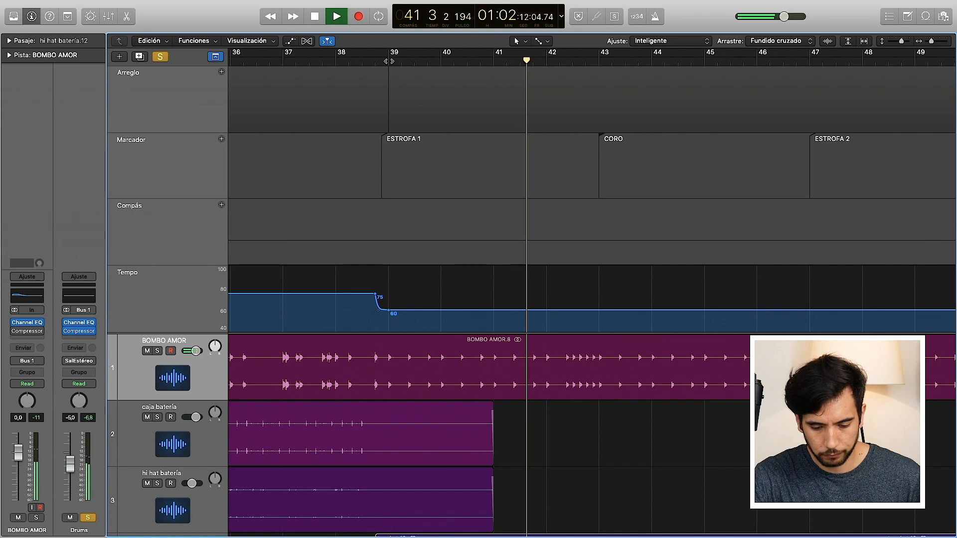
key(space)
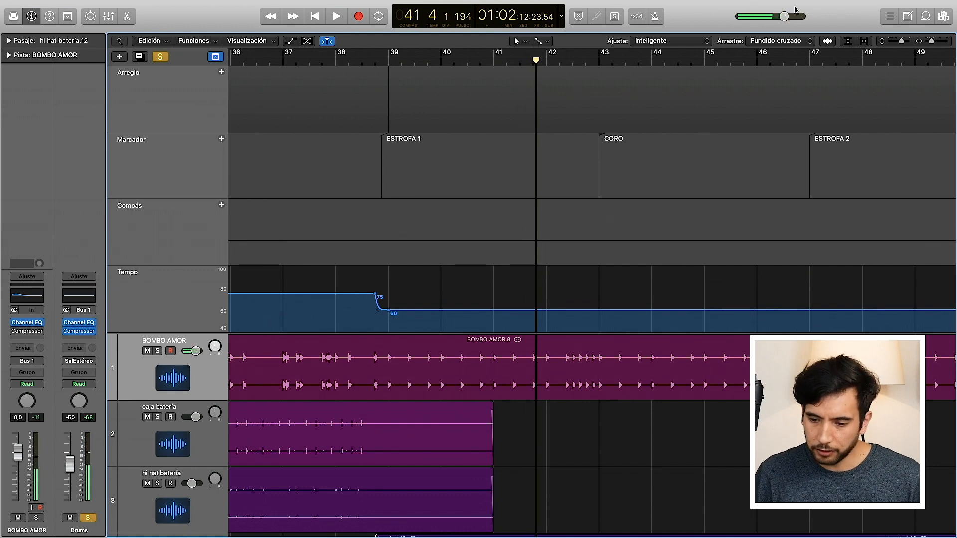
Step: Reduce the track height and shrink the global tracks so the session's full track list fits in view
drag(900, 42, 890, 42)
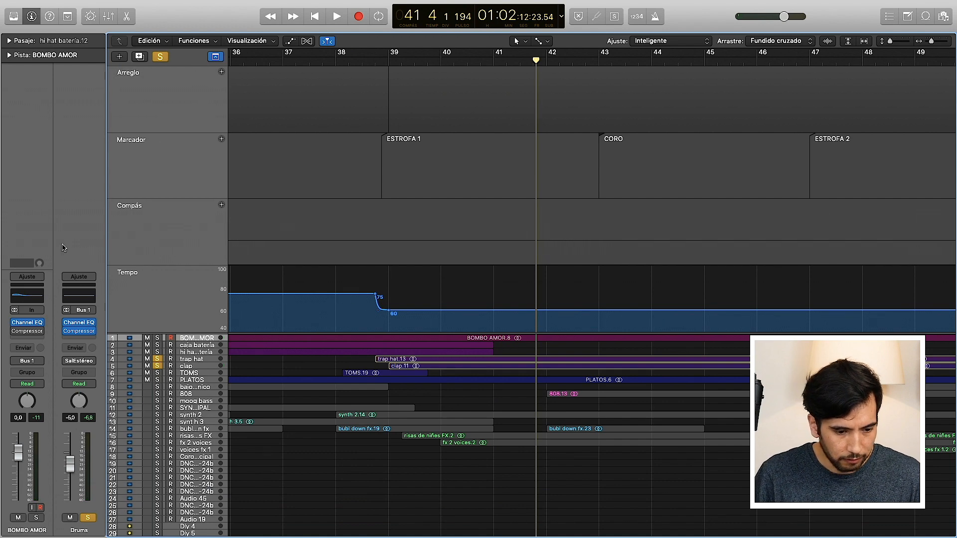
drag(187, 333, 194, 95)
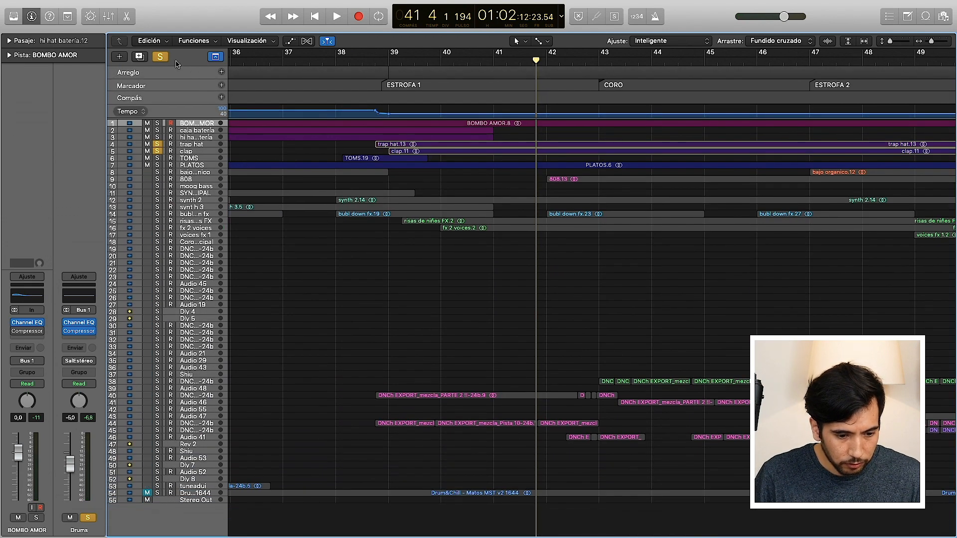
Step: Clear the drum solos, select the bajo organico track and solo its Bass bus
click(158, 56)
scroll(338, 225, left, 20)
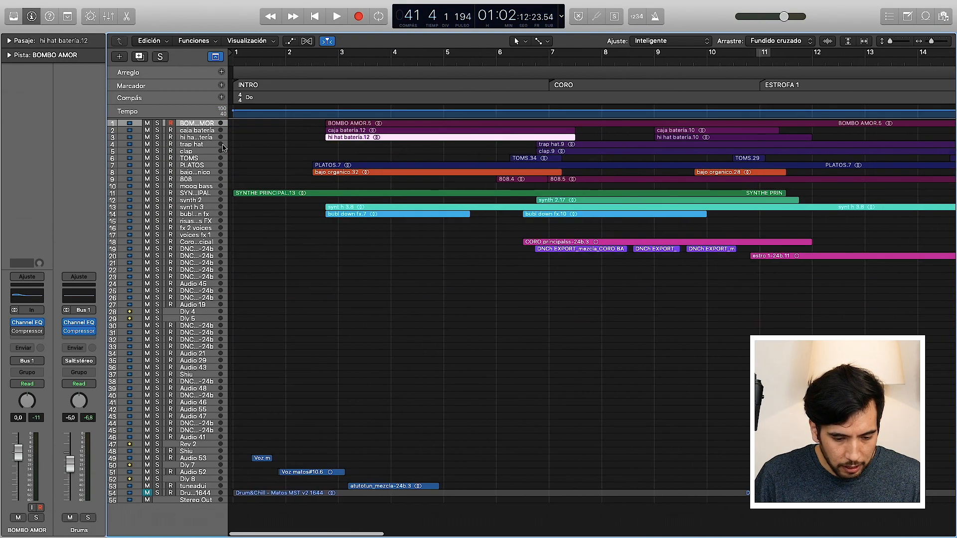
click(204, 172)
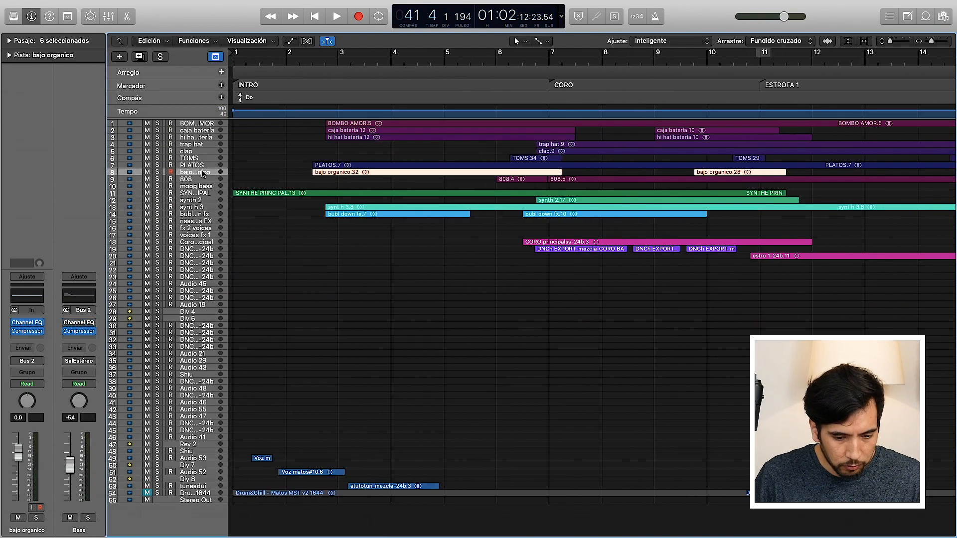
click(88, 518)
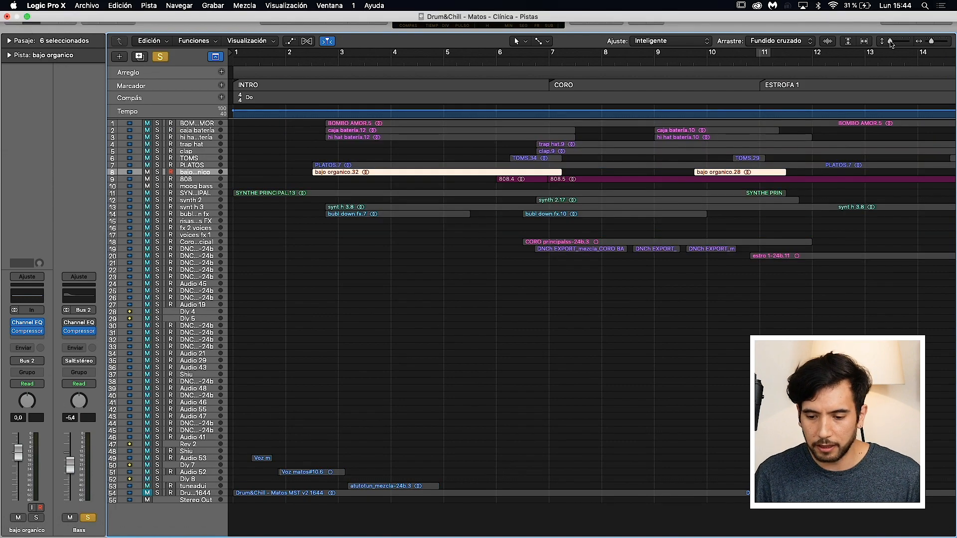
Step: Enlarge the bass tracks and play the soloed Bass bus from bar 2 beat 4 into the CORO section, then stop
drag(890, 41, 901, 47)
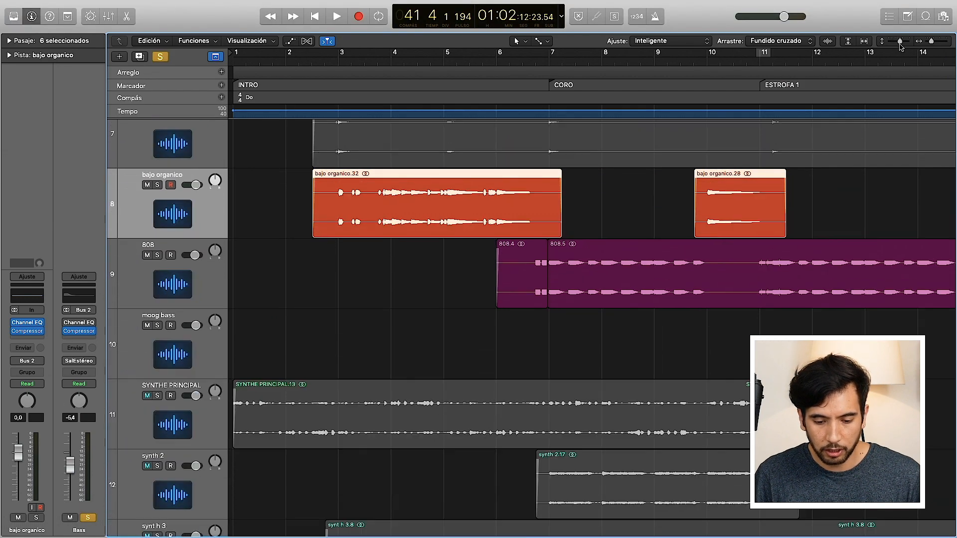
click(439, 325)
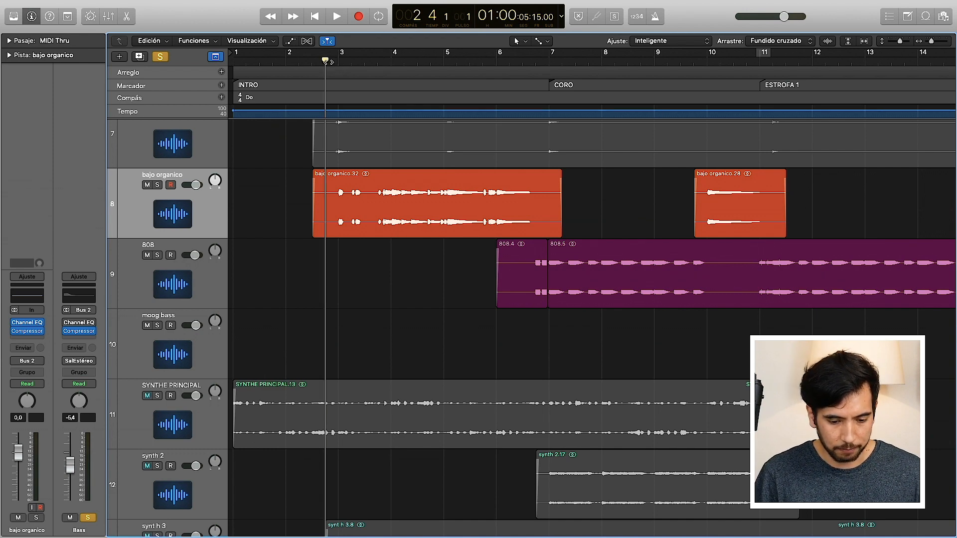
key(space)
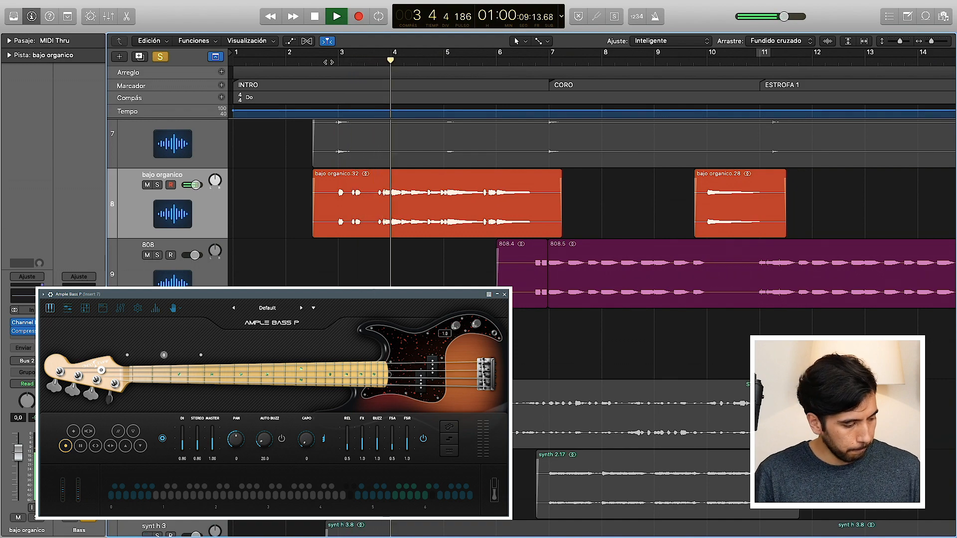
drag(901, 42, 904, 42)
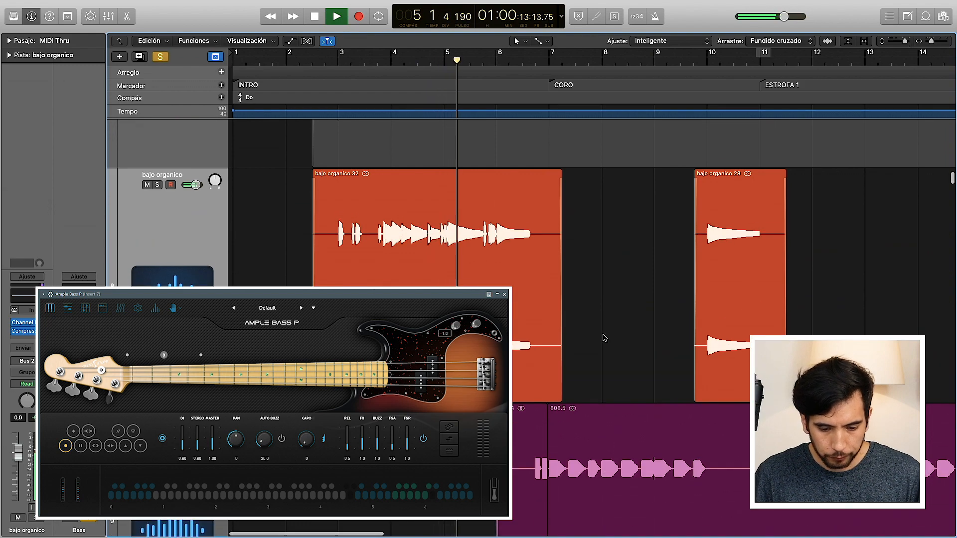
scroll(604, 338, down, 3)
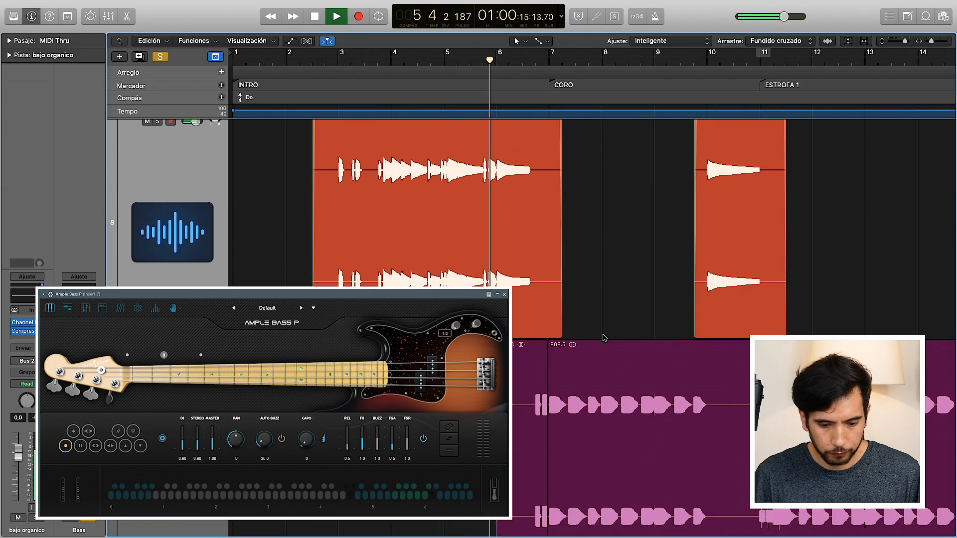
scroll(604, 338, up, 2)
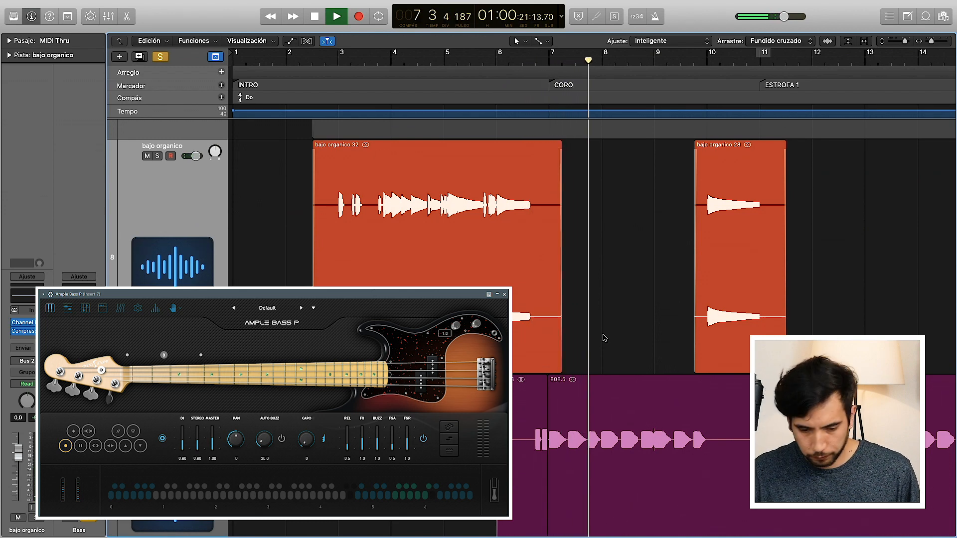
key(space)
Step: Select the bajo organico region under INTRO and compare it with the 808 track's regions
scroll(580, 323, down, 3)
scroll(585, 324, up, 2)
click(433, 250)
key(v)
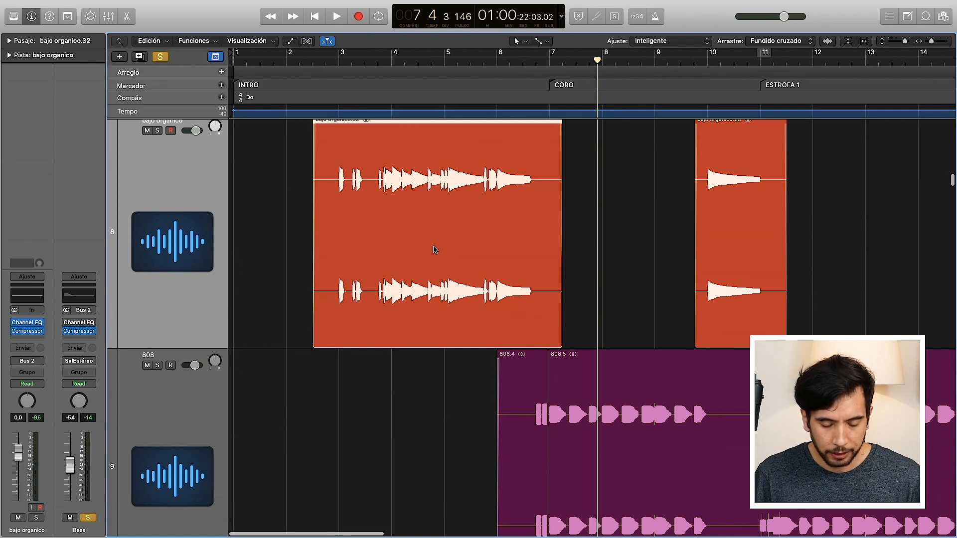
scroll(434, 250, up, 2)
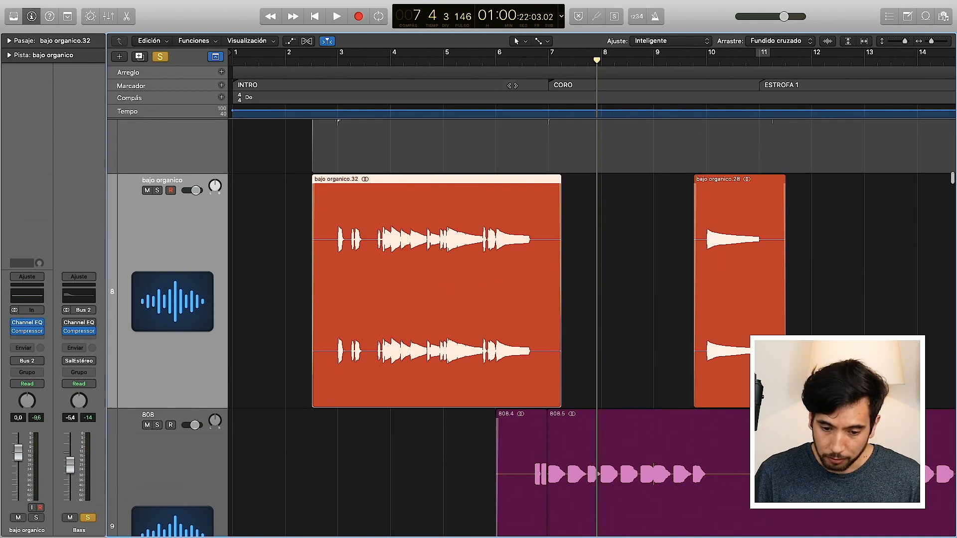
scroll(551, 151, down, 3)
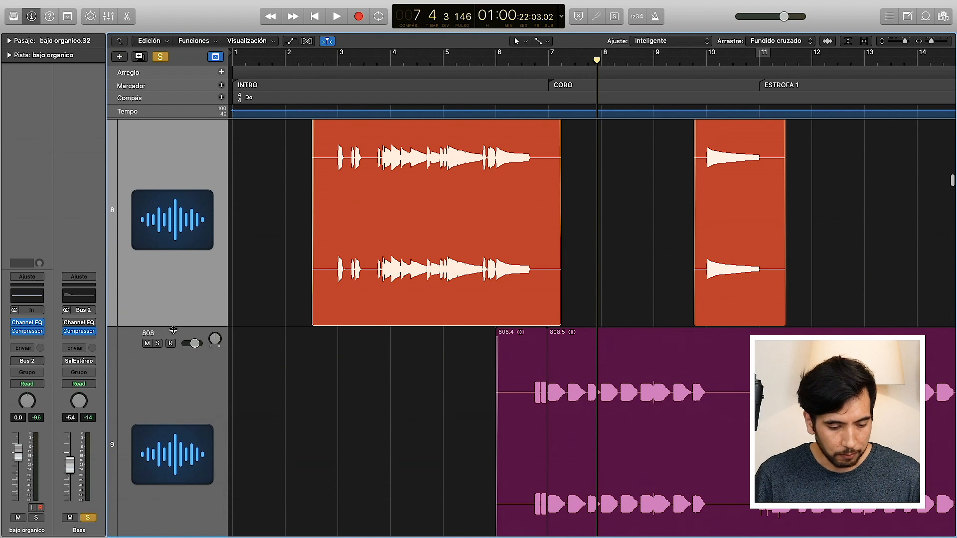
scroll(277, 422, down, 3)
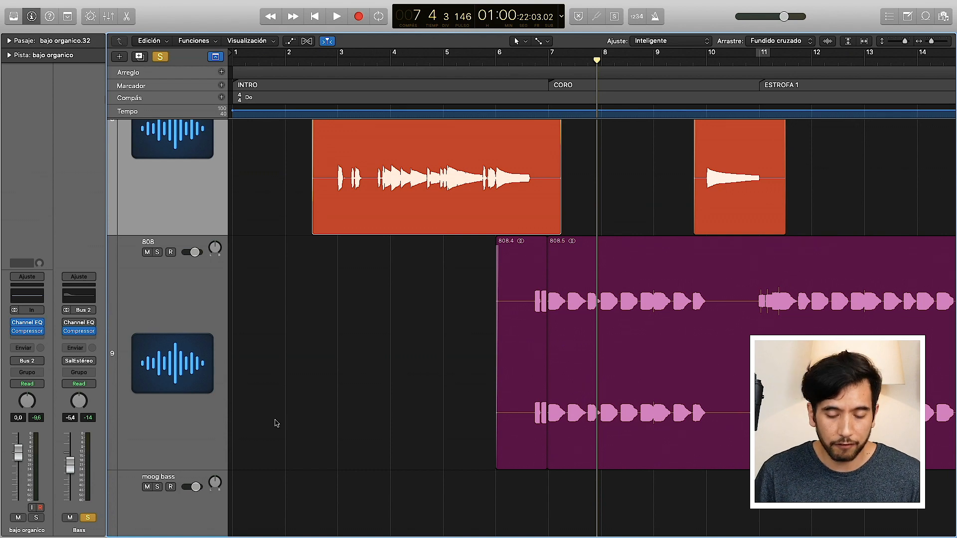
Step: Play the 808 bass from CORO at bar 7 into ESTROFA 1, zoom out horizontally to see the whole song, and stop
click(549, 65)
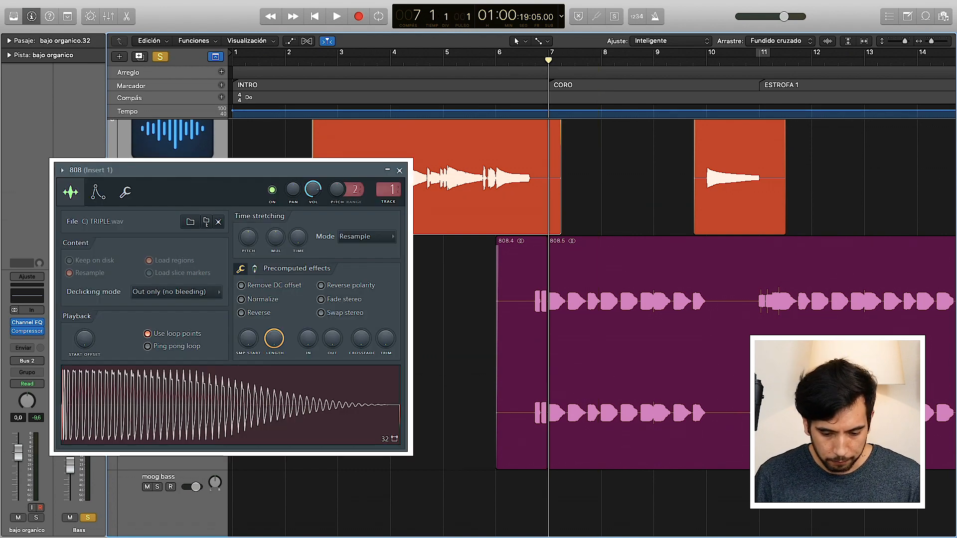
key(space)
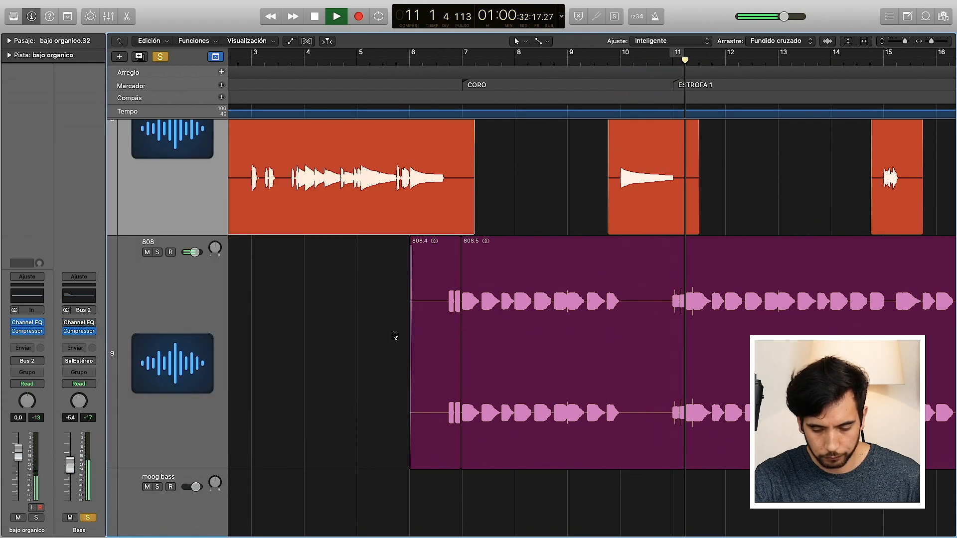
drag(929, 43, 927, 43)
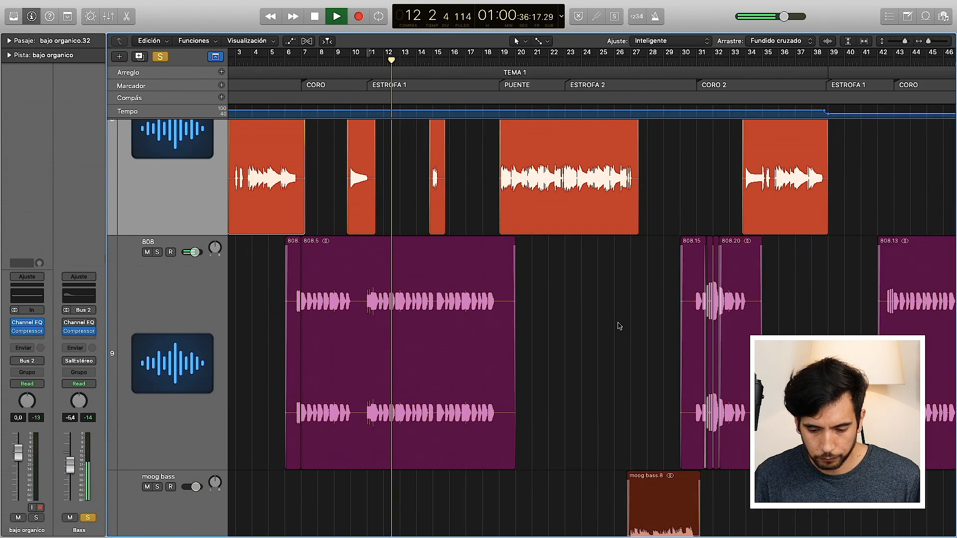
key(space)
scroll(618, 326, down, 5)
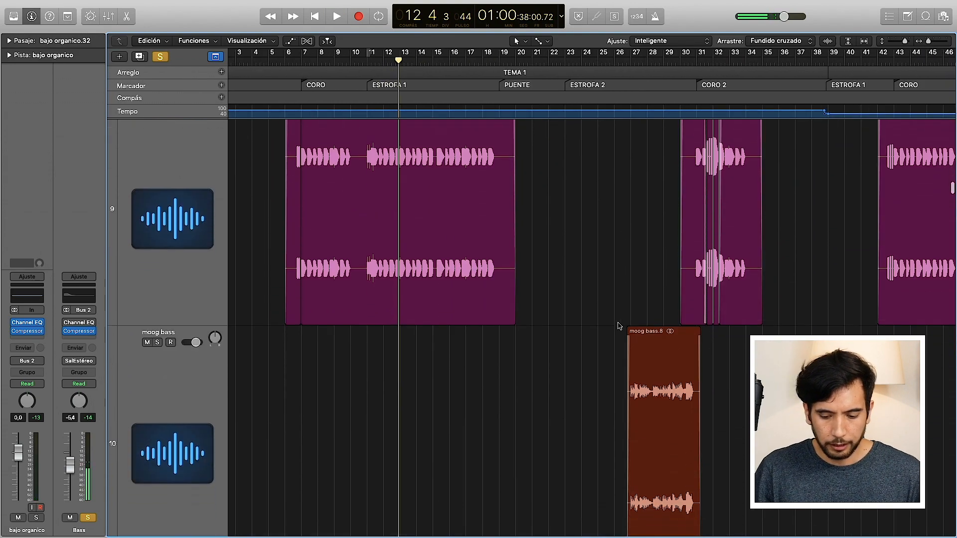
Step: Place the playhead at bar 26 beat 3, just before the moog bass region, and turn the Bass bus solo off and on again
scroll(618, 326, down, 4)
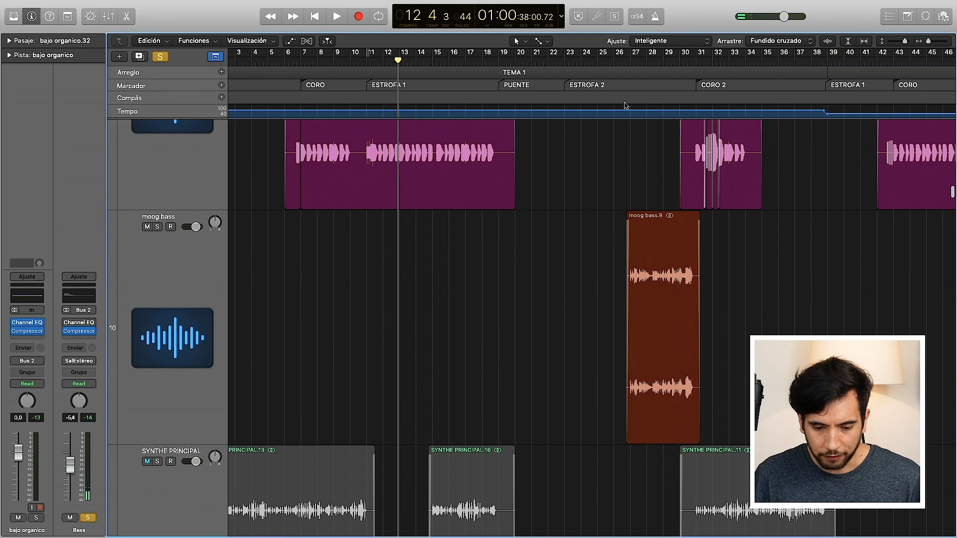
mouse_move(611, 87)
mouse_down()
mouse_move(629, 64)
mouse_move(621, 63)
mouse_up()
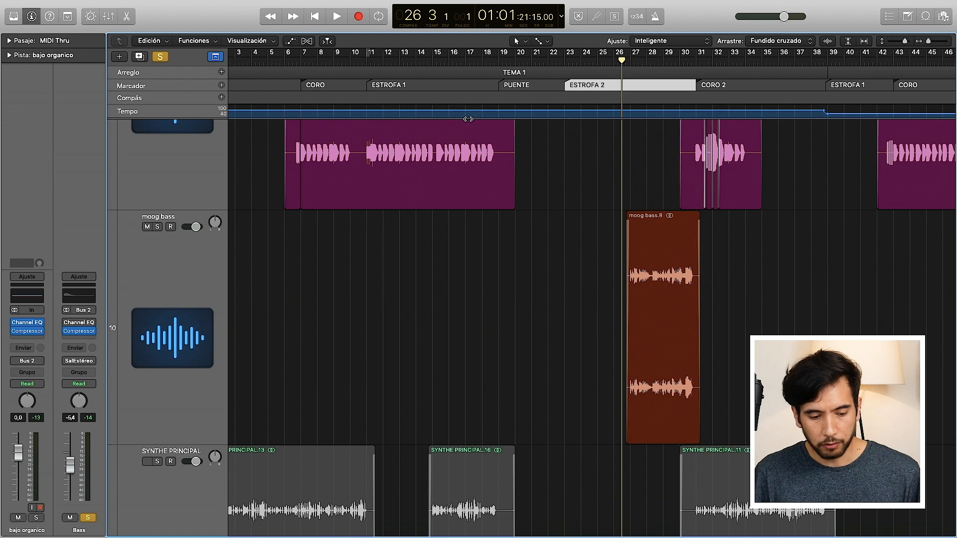
click(160, 57)
click(88, 519)
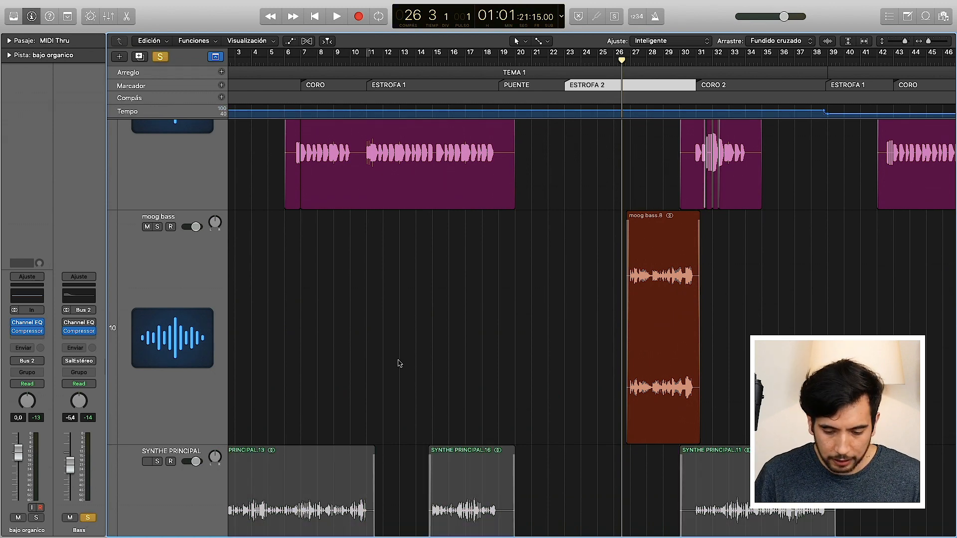
Step: Compare where the bajo organico, 808 and moog bass regions sit across the TEMA 1 sections
scroll(442, 340, up, 5)
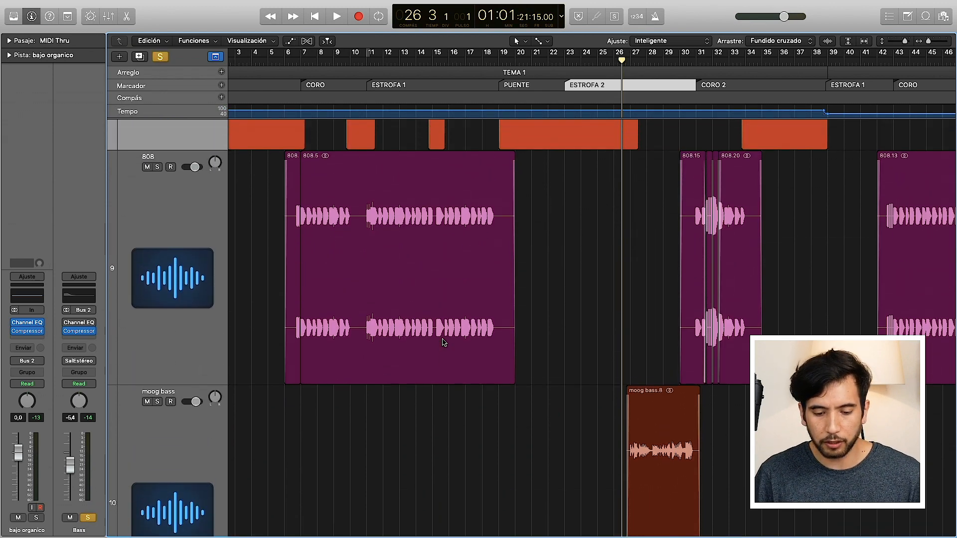
scroll(443, 342, up, 2)
scroll(443, 342, down, 4)
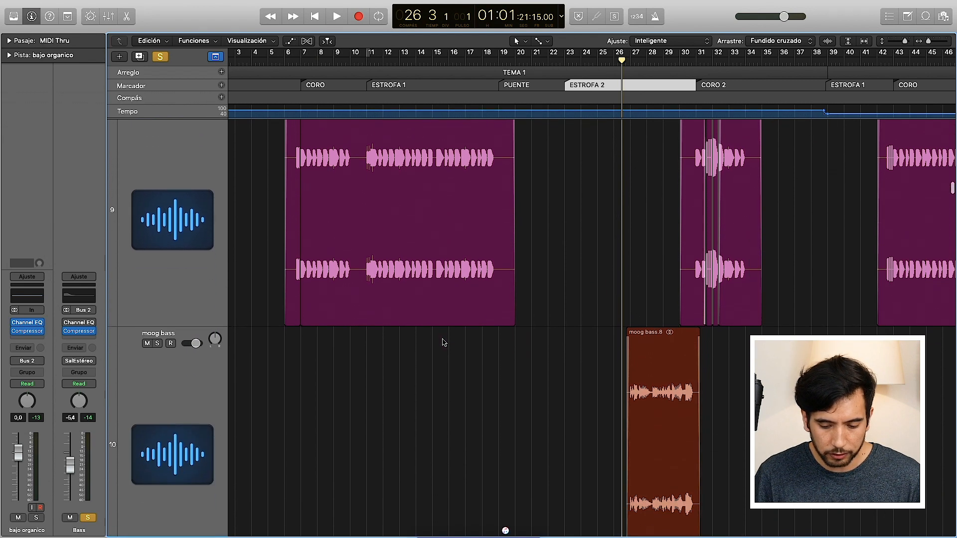
scroll(444, 342, down, 1)
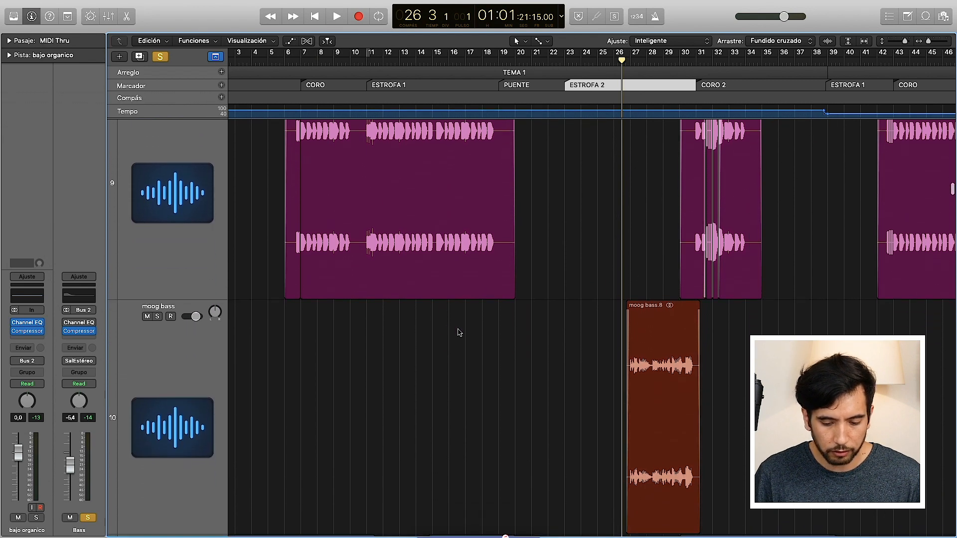
Step: Zoom in on the moog bass region and play it soloed from bar 27, in the second half of ESTROFA 2
click(930, 45)
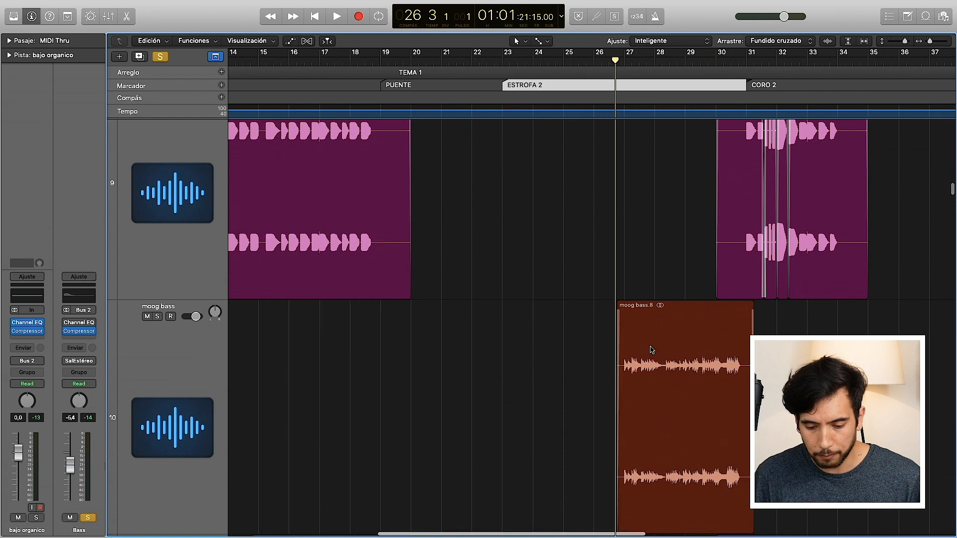
scroll(651, 349, down, 1)
scroll(651, 349, down, 2)
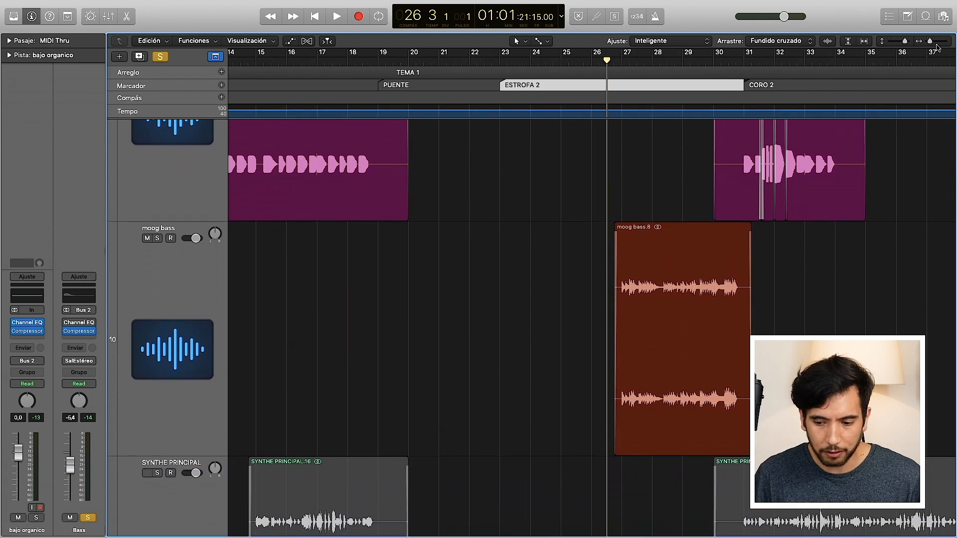
drag(932, 45, 937, 46)
scroll(645, 232, right, 3)
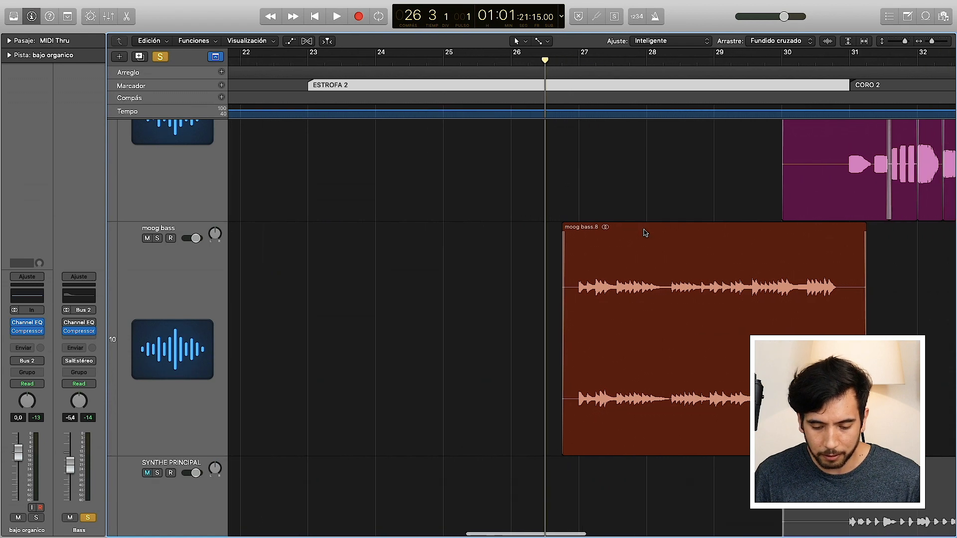
click(577, 64)
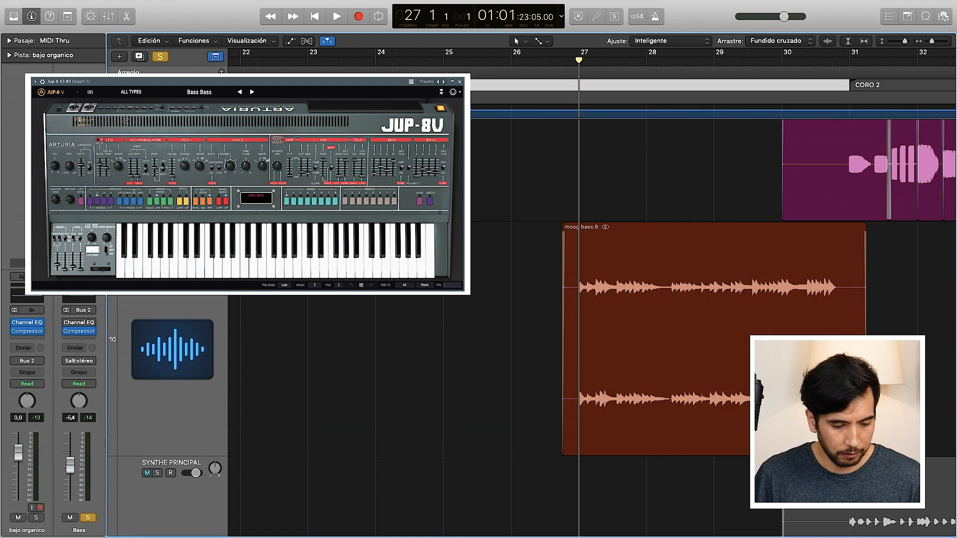
key(space)
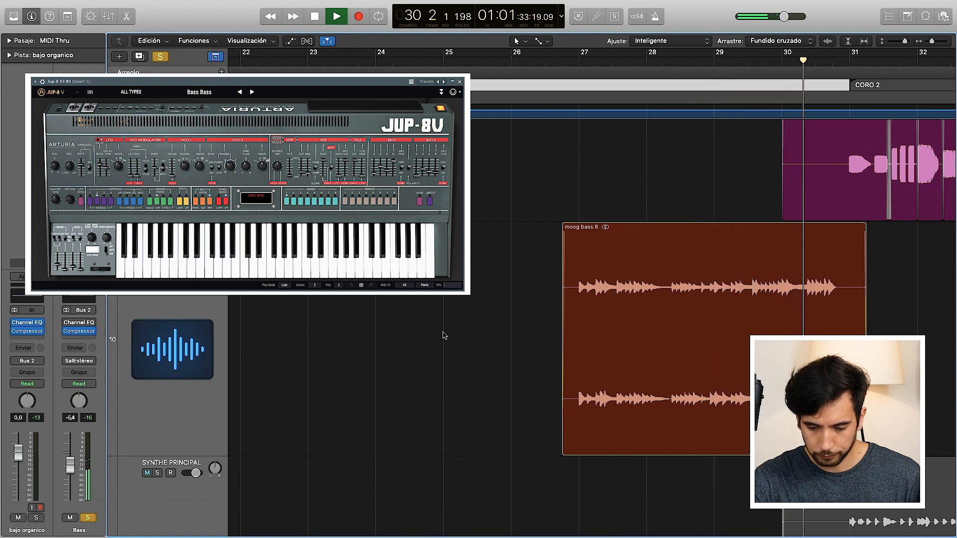
key(super+w)
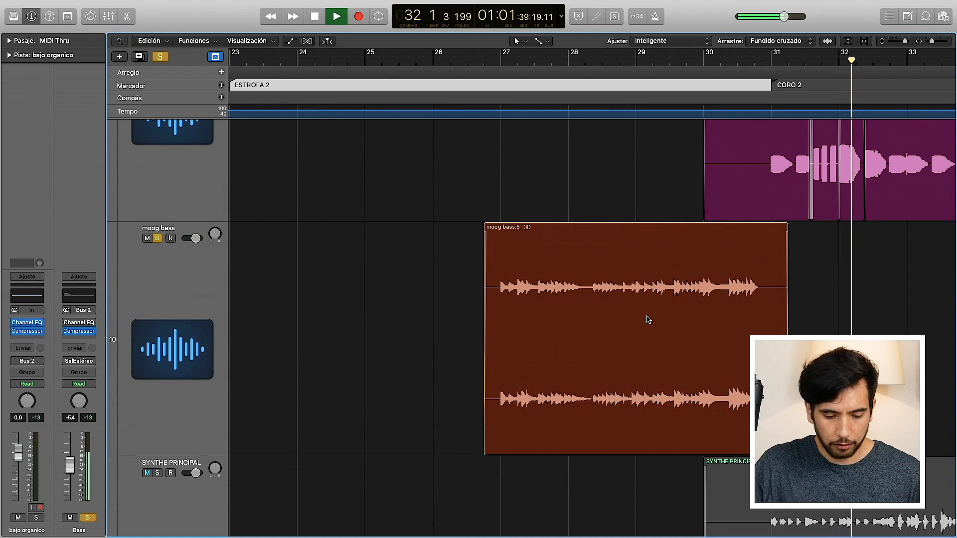
Step: Shrink the track heights, select the SYNTHE PRINCIPAL track, clear the active bass solos and solo the Synth bus
key(z)
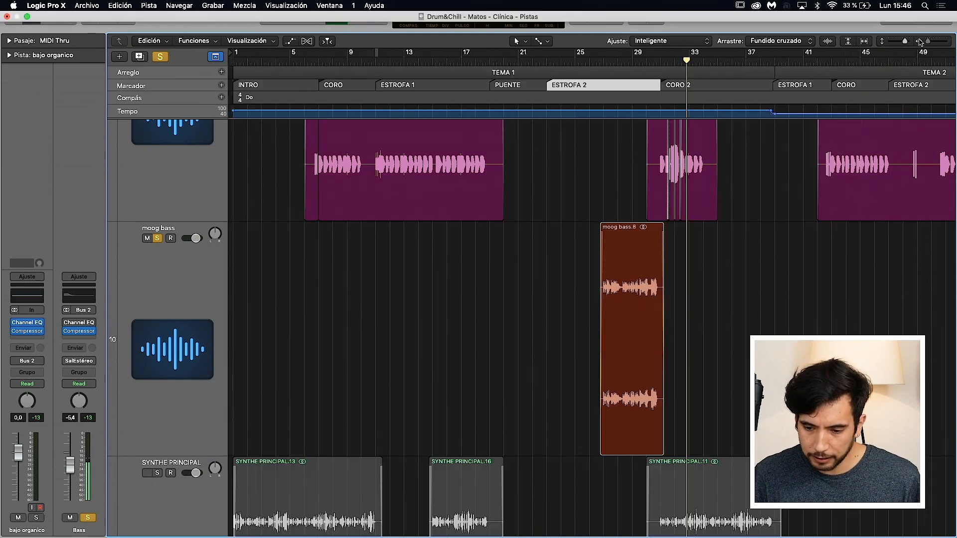
scroll(772, 331, up, 5)
scroll(772, 331, down, 10)
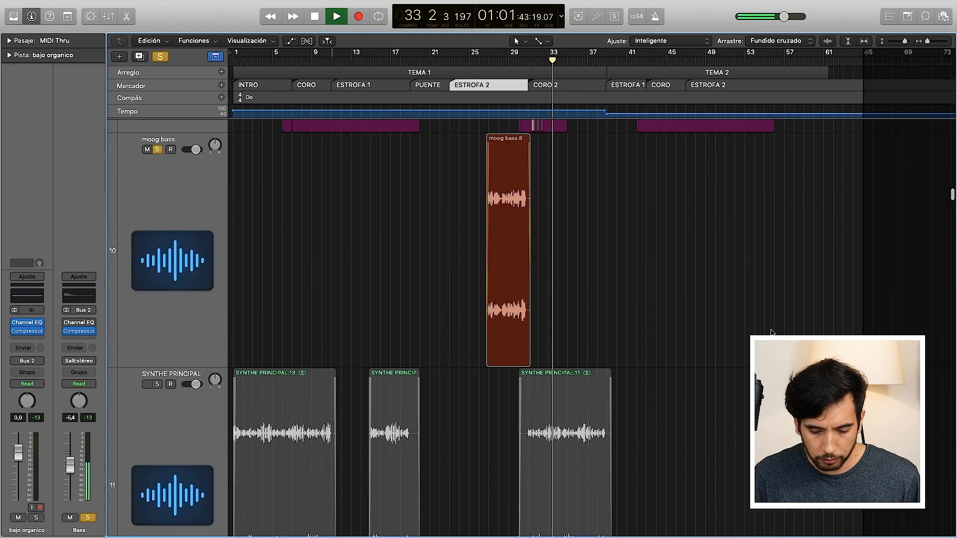
scroll(770, 332, up, 8)
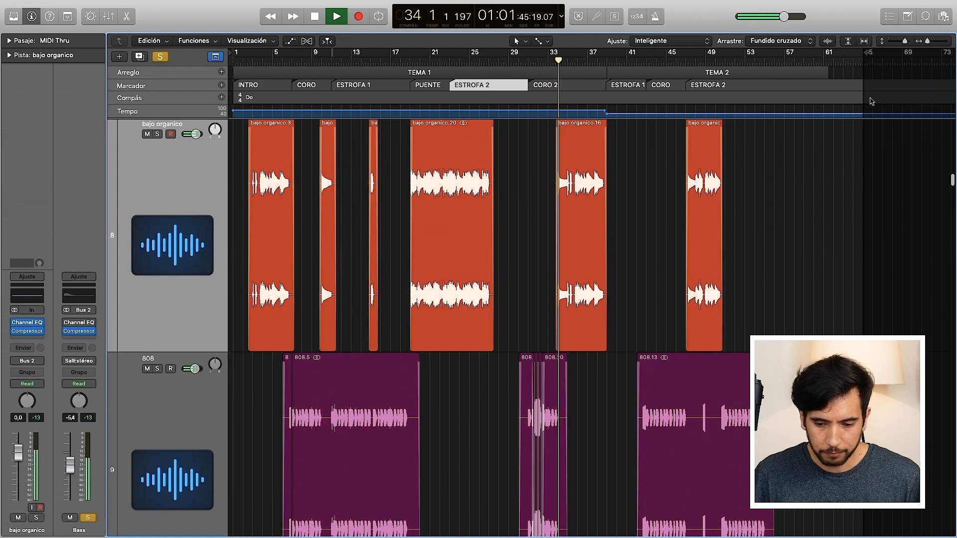
drag(905, 41, 895, 42)
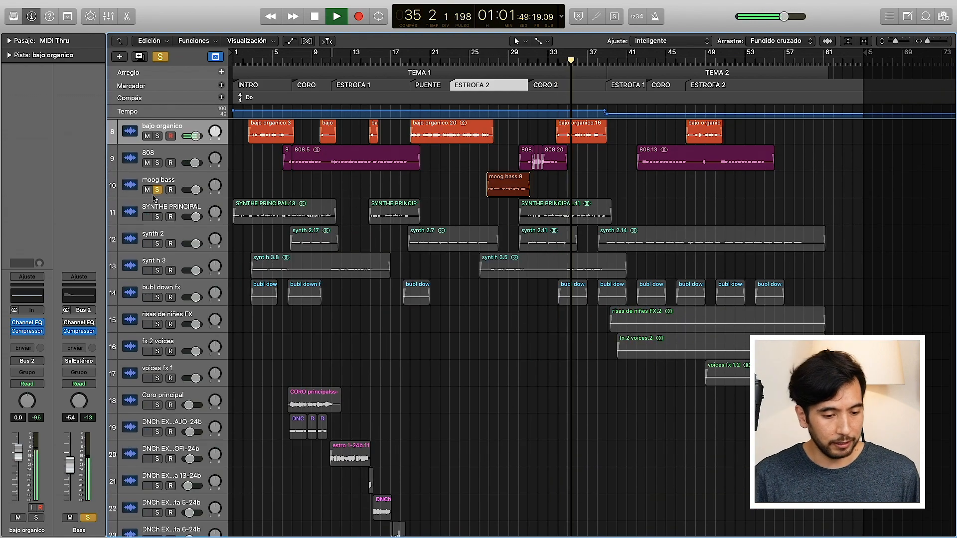
click(177, 206)
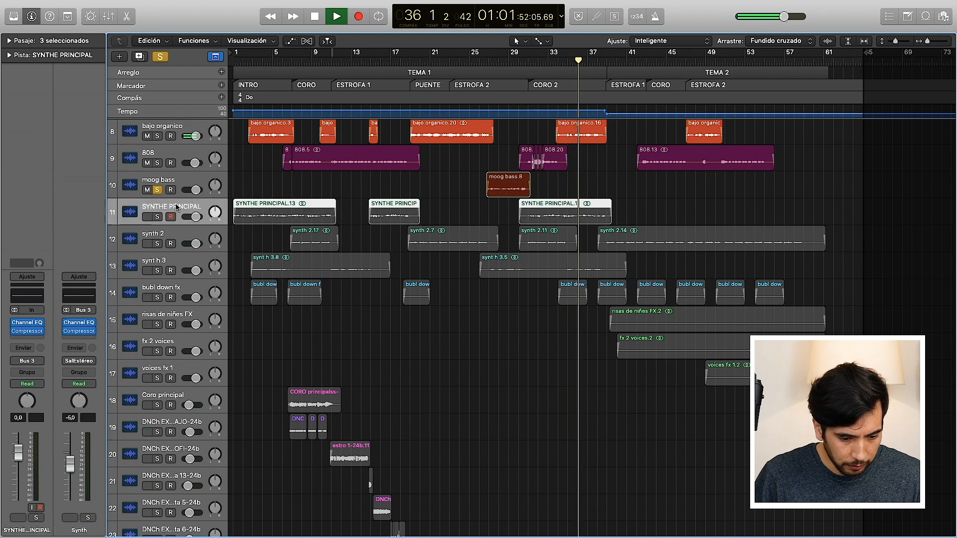
click(161, 58)
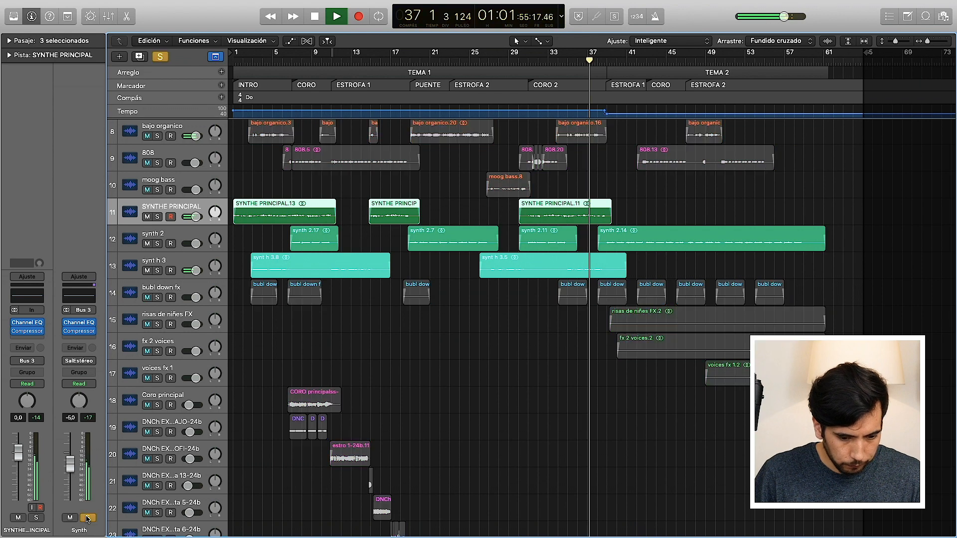
Step: Play the soloed synth layers from bar 1 through the INTRO and turn the Synth bus solo off
drag(253, 53, 180, 64)
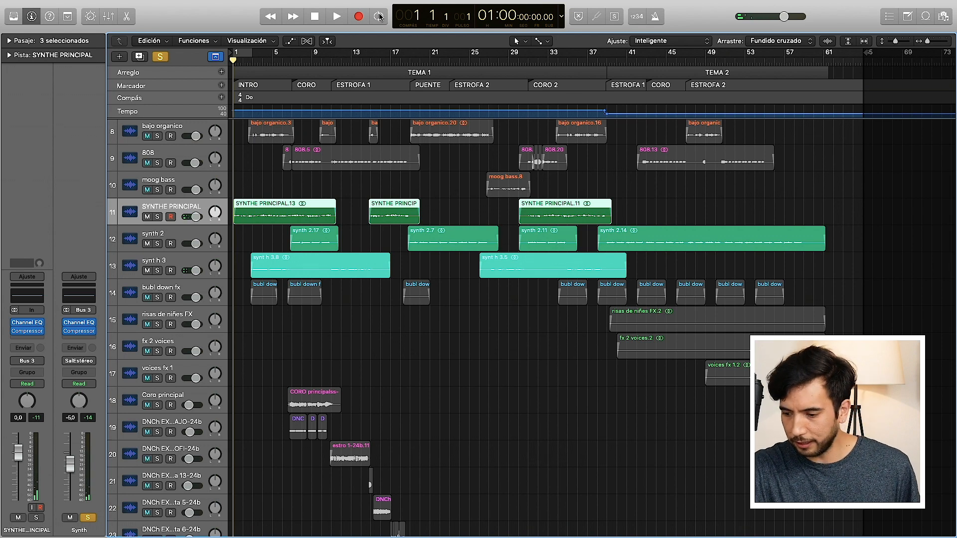
key(space)
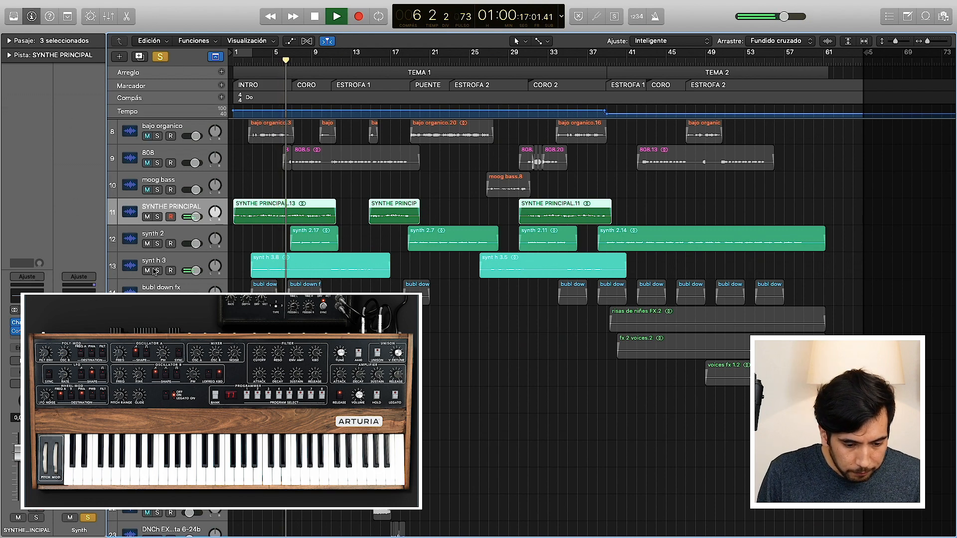
click(88, 518)
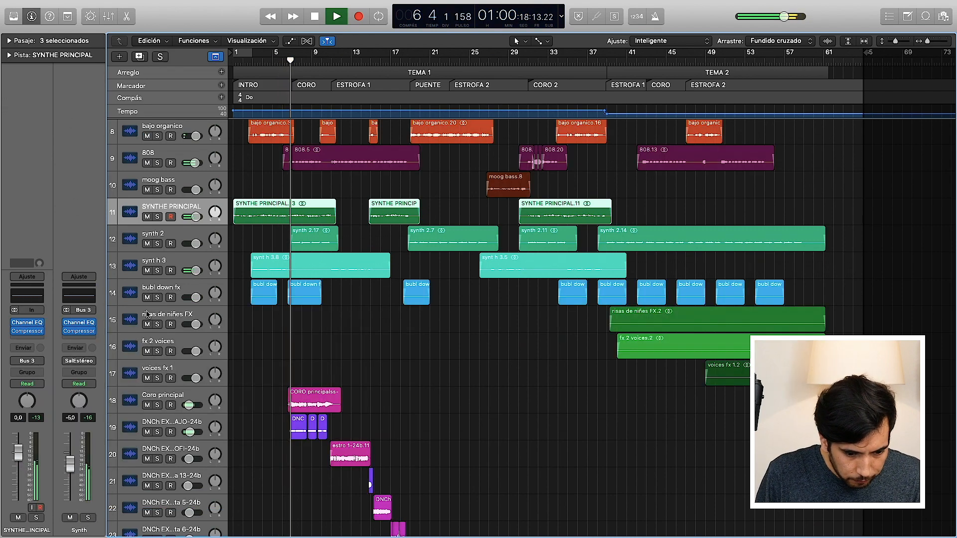
Step: Solo the synt h 3 track, enlarge the tracks and play its first region from the INTRO
click(157, 270)
drag(896, 41, 906, 43)
scroll(465, 349, down, 10)
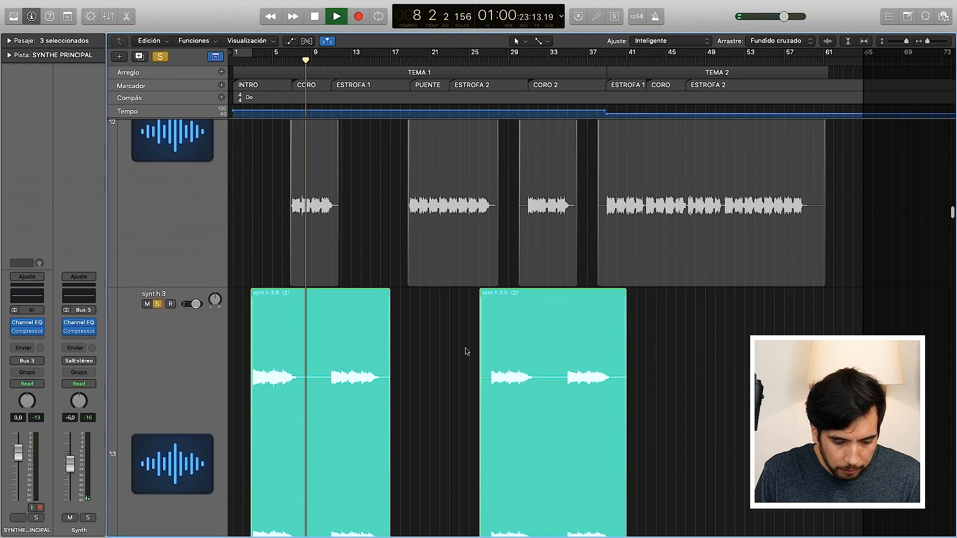
scroll(466, 351, up, 1)
click(262, 61)
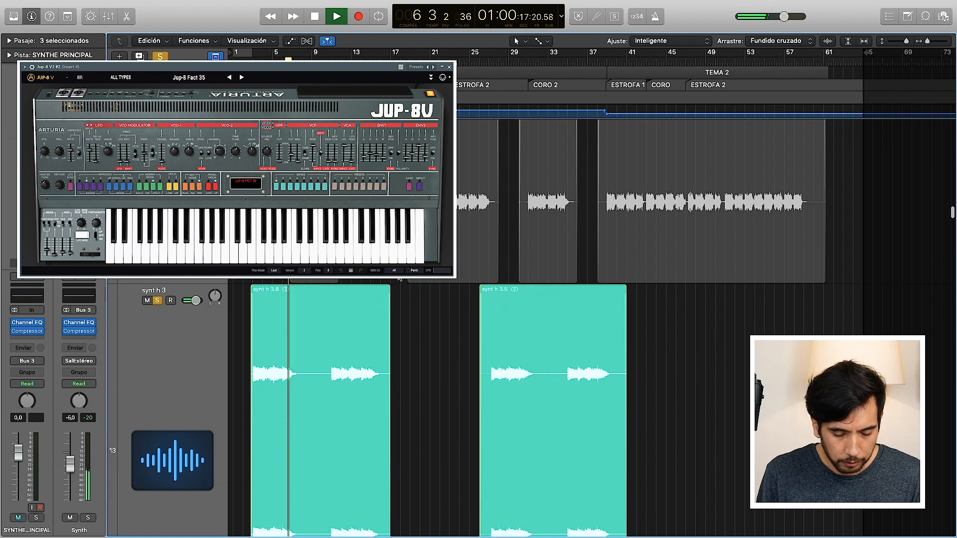
Step: Solo the synth 2 track in place of synt h 3 and play its first region in CORO
scroll(398, 277, down, 5)
scroll(399, 277, up, 12)
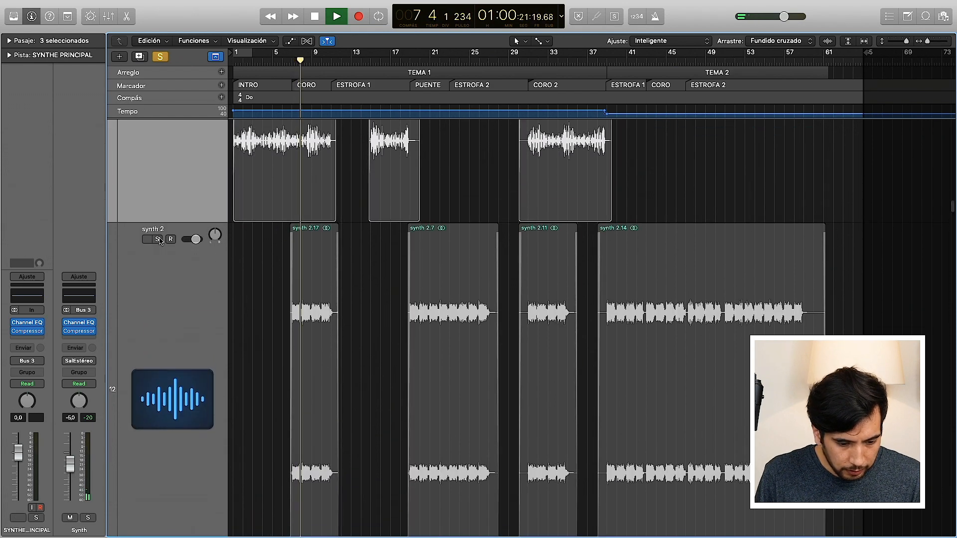
click(158, 239)
scroll(252, 339, down, 3)
click(158, 462)
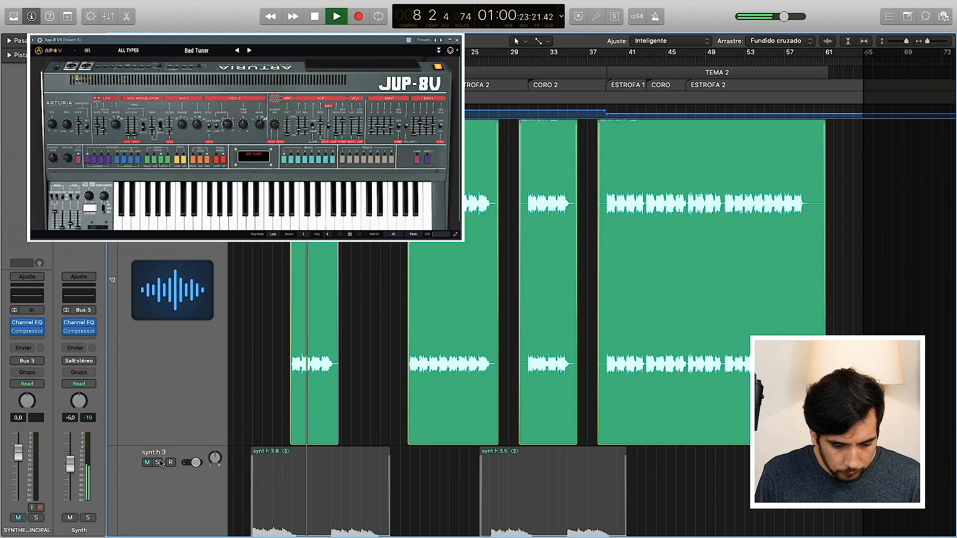
scroll(333, 377, up, 1)
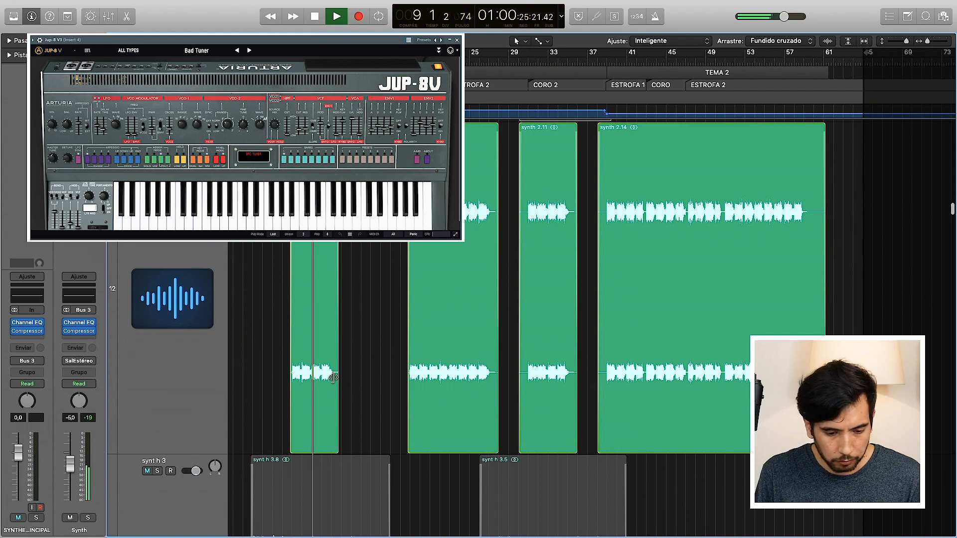
scroll(332, 378, up, 2)
drag(907, 42, 904, 43)
scroll(531, 285, up, 10)
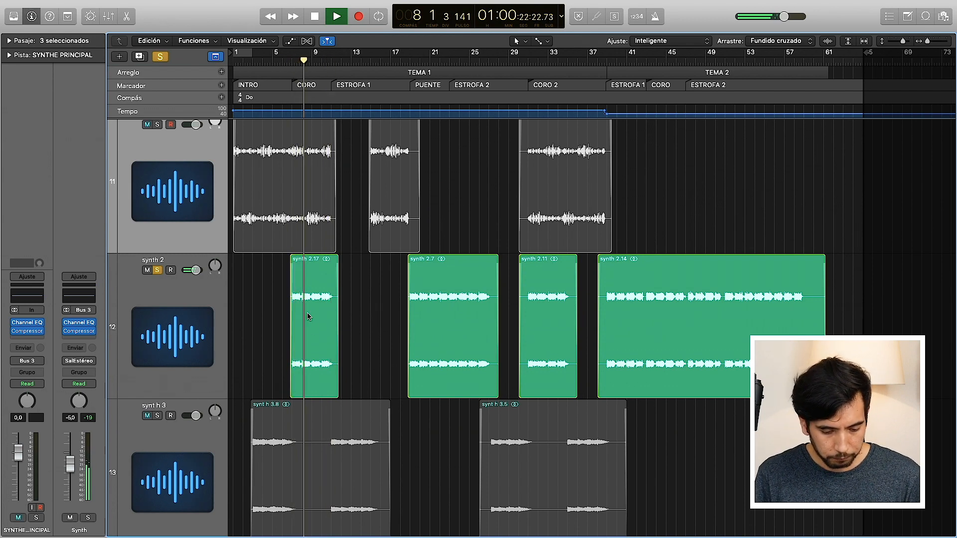
scroll(301, 297, down, 5)
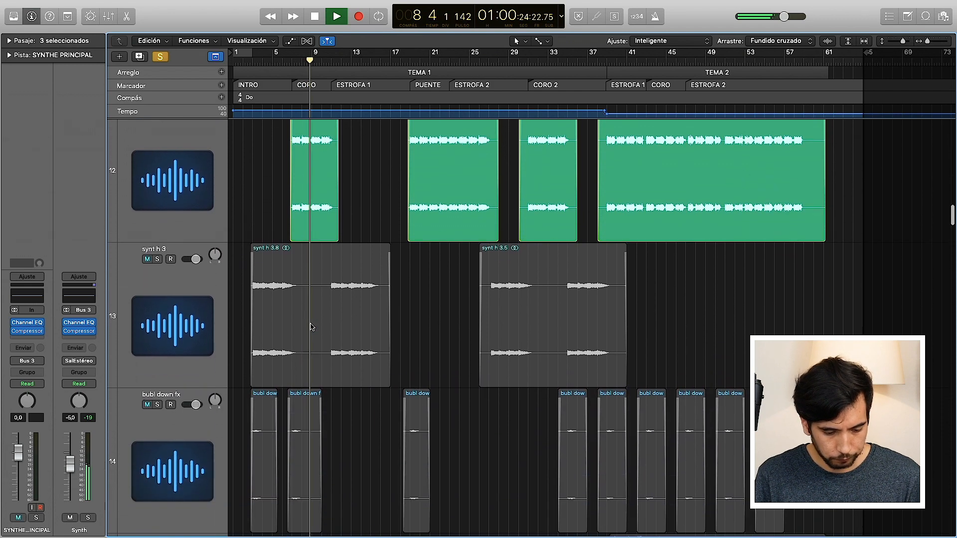
Step: Stop playback, clear the active solos, select the bubl down fx track and solo the Fx bus
click(160, 57)
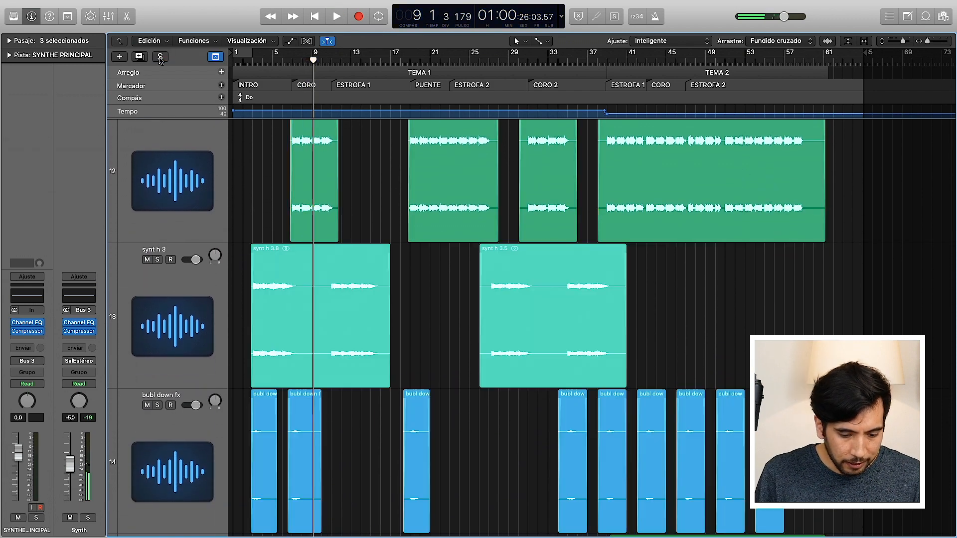
scroll(226, 228, down, 3)
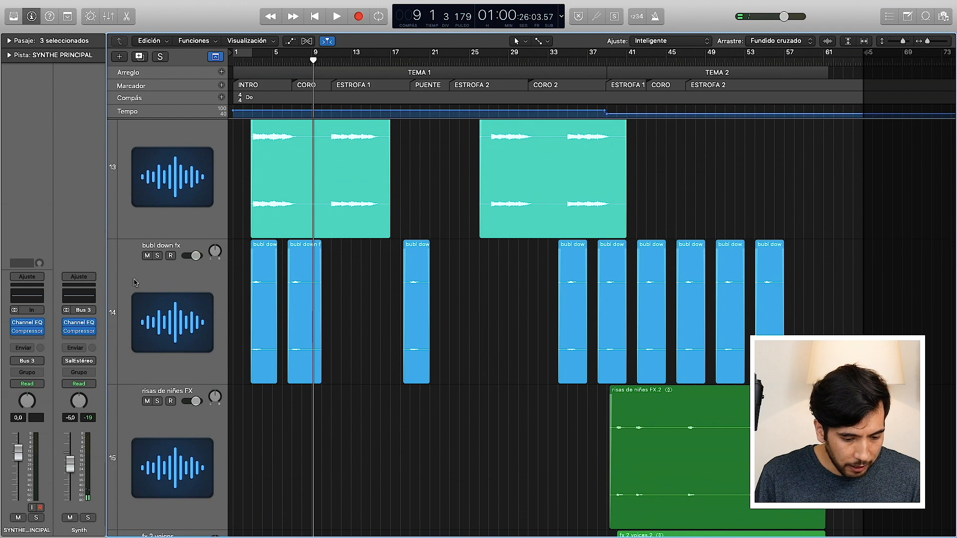
click(134, 278)
click(88, 518)
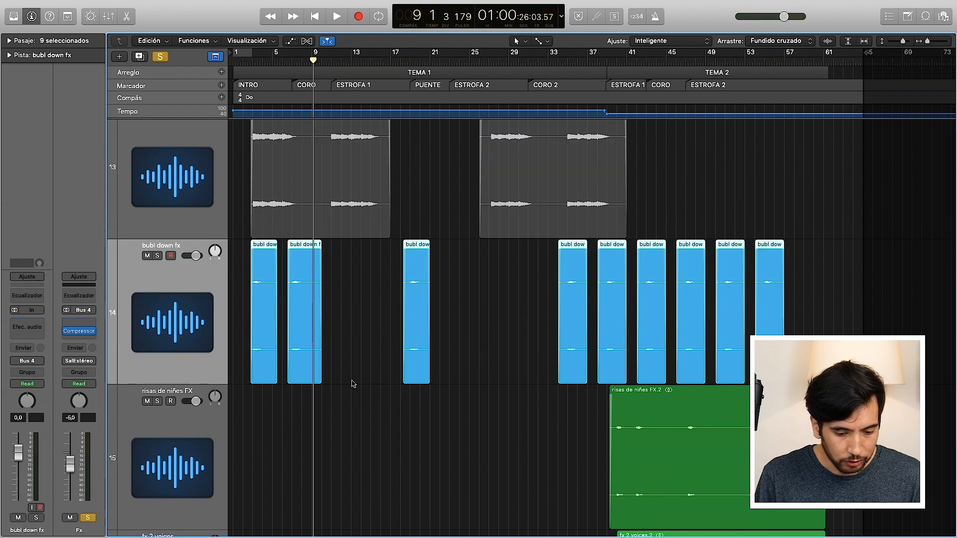
scroll(479, 212, down, 5)
scroll(479, 210, up, 3)
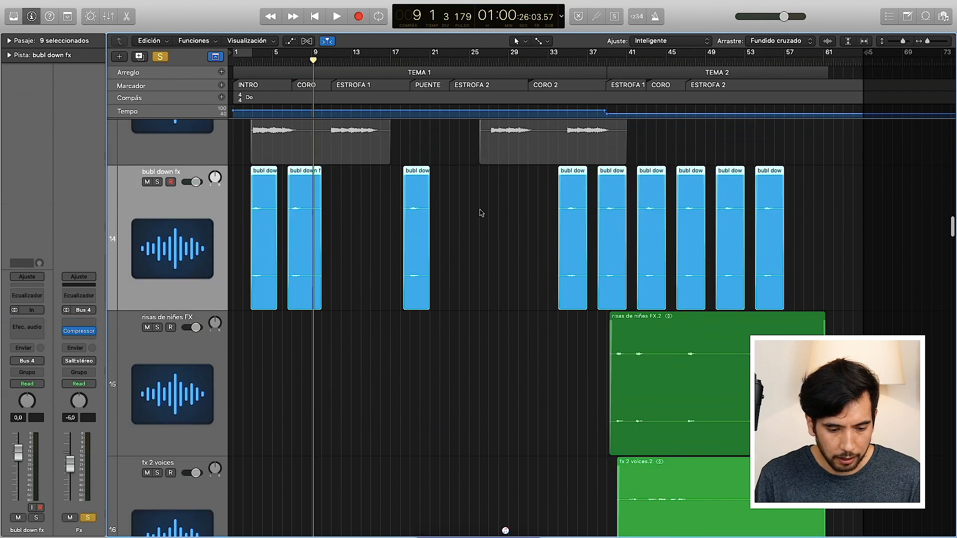
Step: Zoom in on the first bubl down fx region at bar 3 and play it twice
click(253, 61)
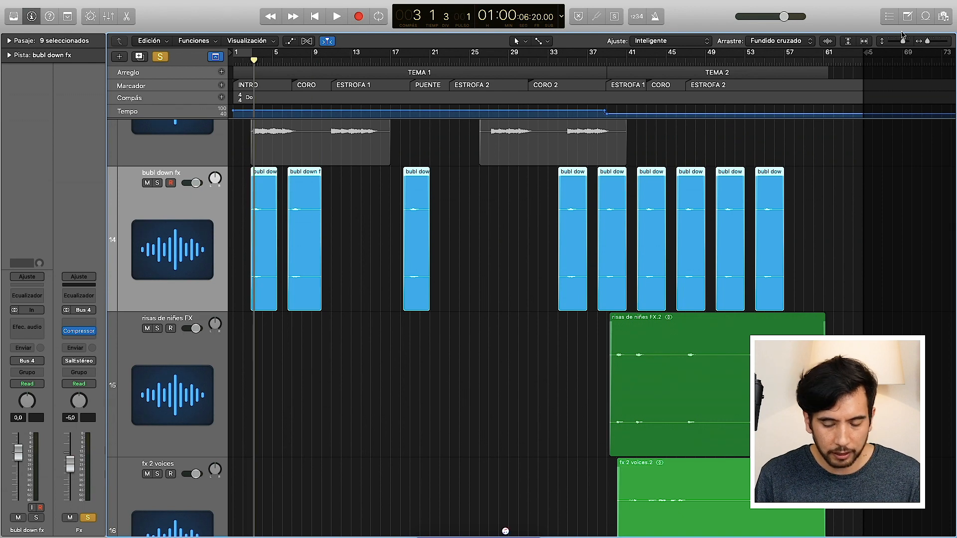
drag(927, 41, 934, 42)
scroll(624, 310, left, 1)
scroll(625, 310, left, 3)
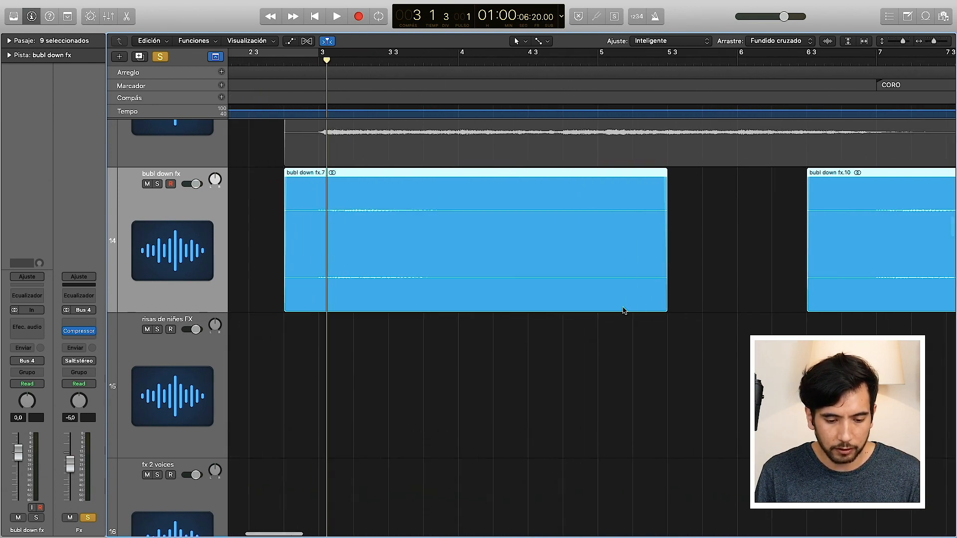
key(space)
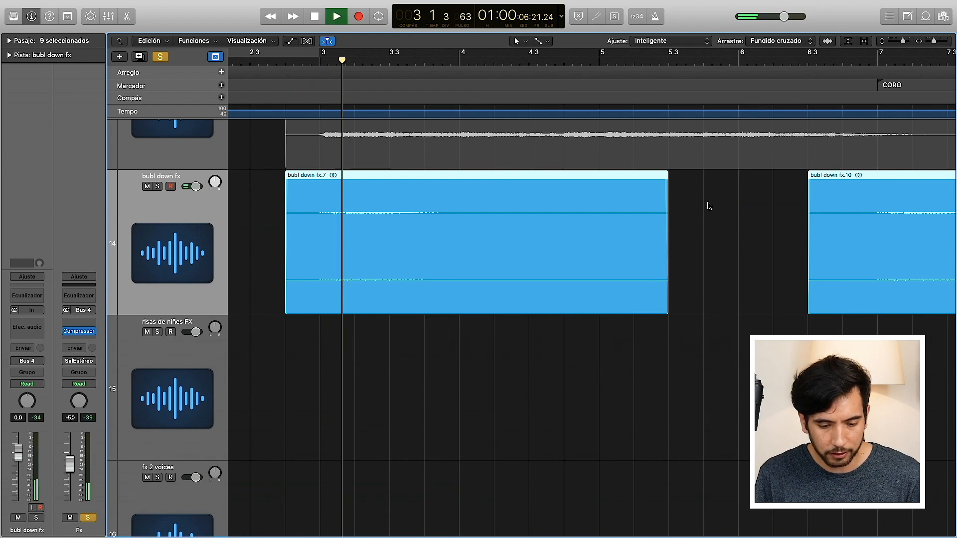
click(309, 64)
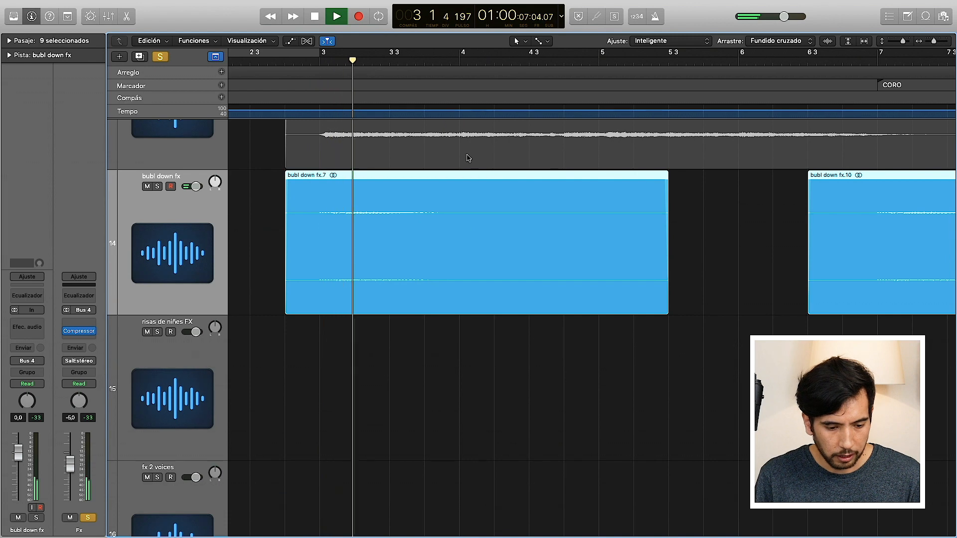
Step: Play the second bubl down fx region from bar 7, at the start of CORO
scroll(513, 250, right, 2)
scroll(513, 250, right, 8)
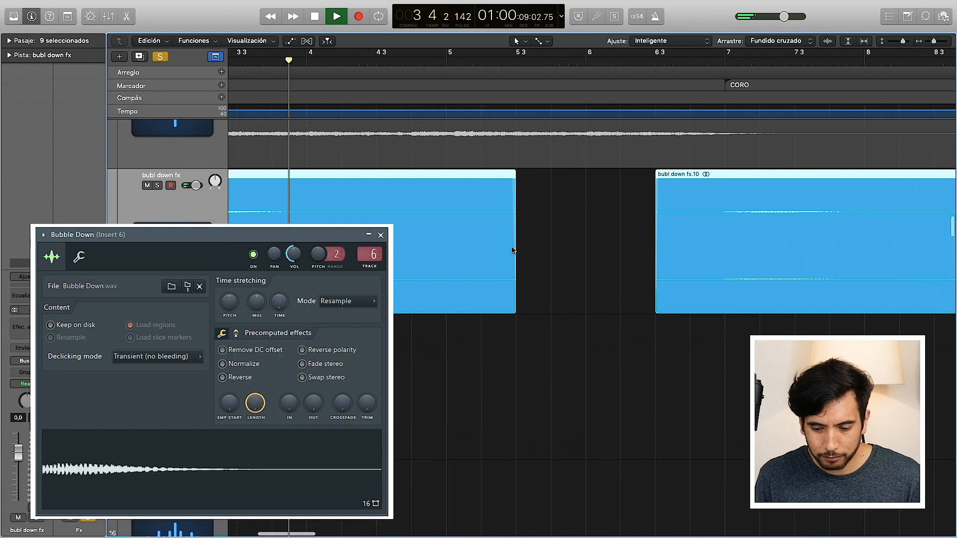
click(640, 63)
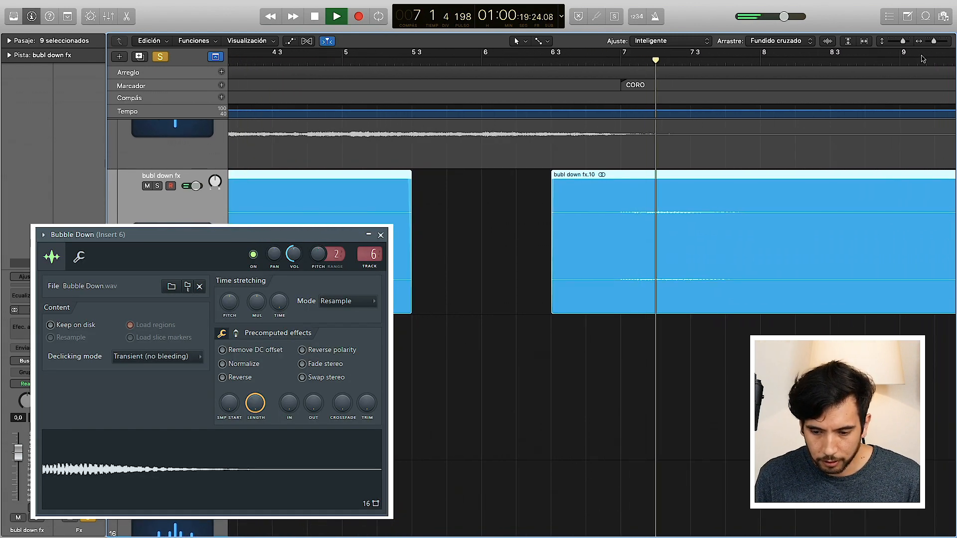
Step: Zoom out to TEMA 2 and play the risas de niñes FX layer from bar 39, at the start of ESTROFA 1
drag(933, 42, 926, 46)
scroll(775, 250, right, 20)
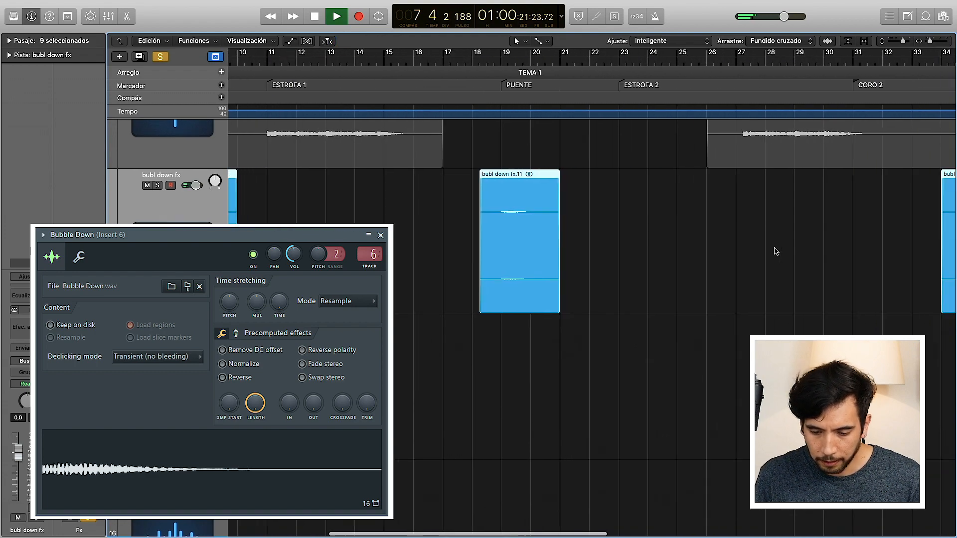
scroll(775, 251, right, 6)
scroll(775, 250, down, 5)
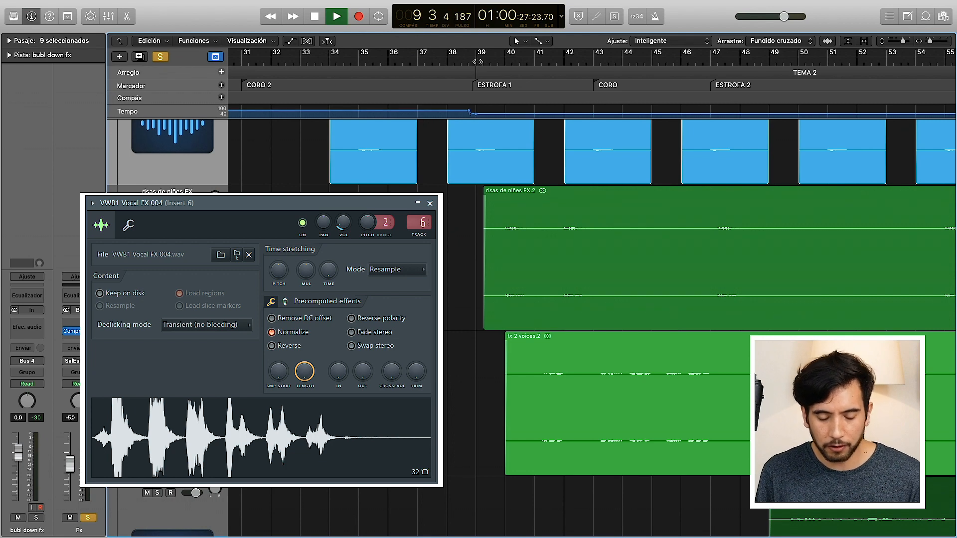
click(477, 62)
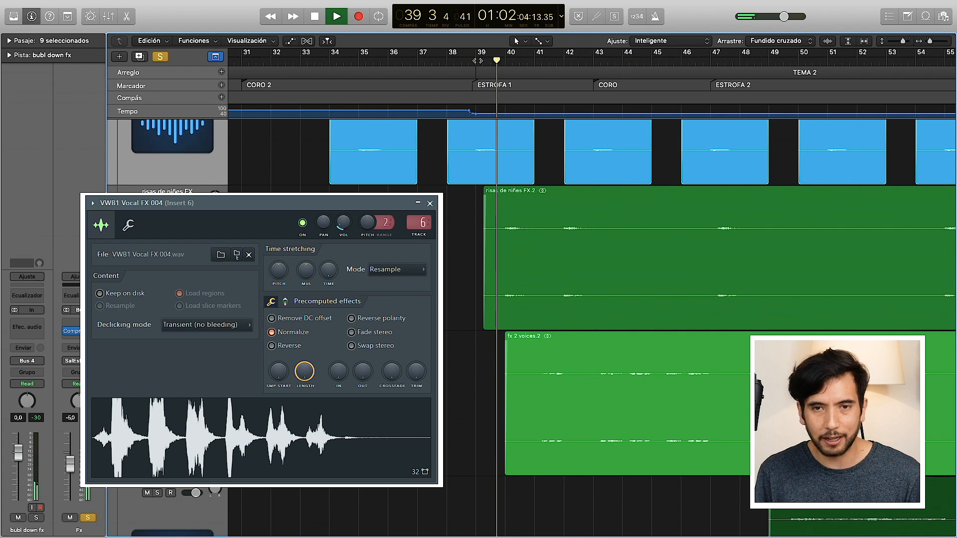
Step: Play the fx 2 voices layer through ESTROFA 1, clear the active solos and stop playback in CORO at bar 44
key(space)
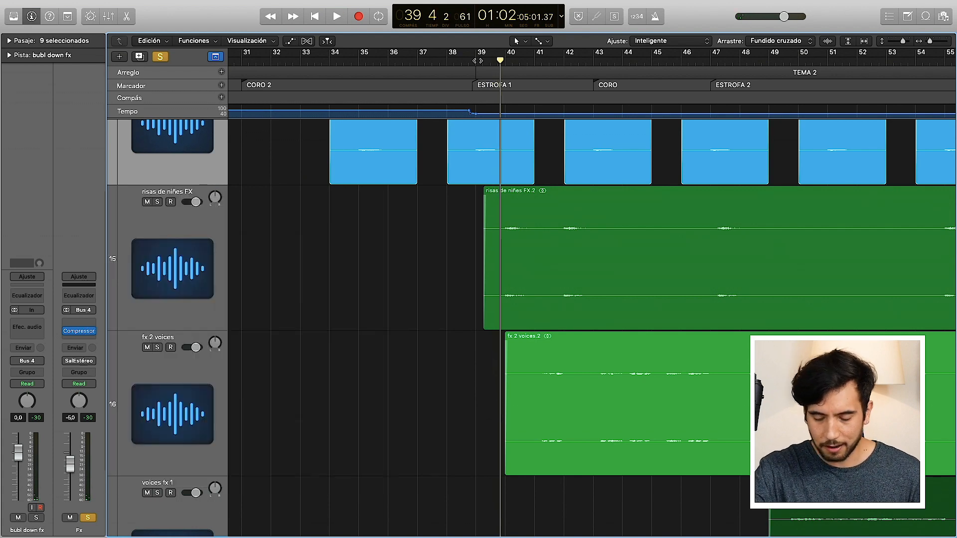
key(space)
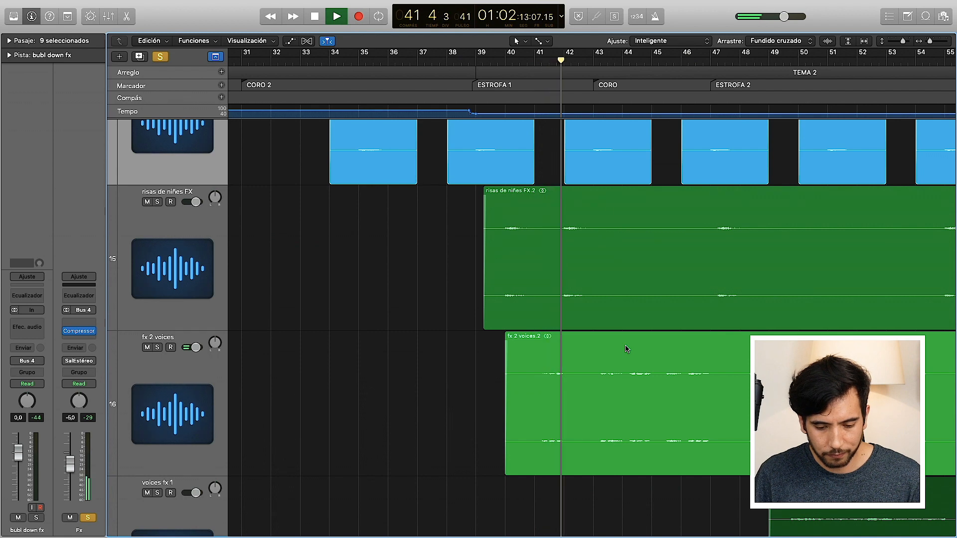
click(159, 56)
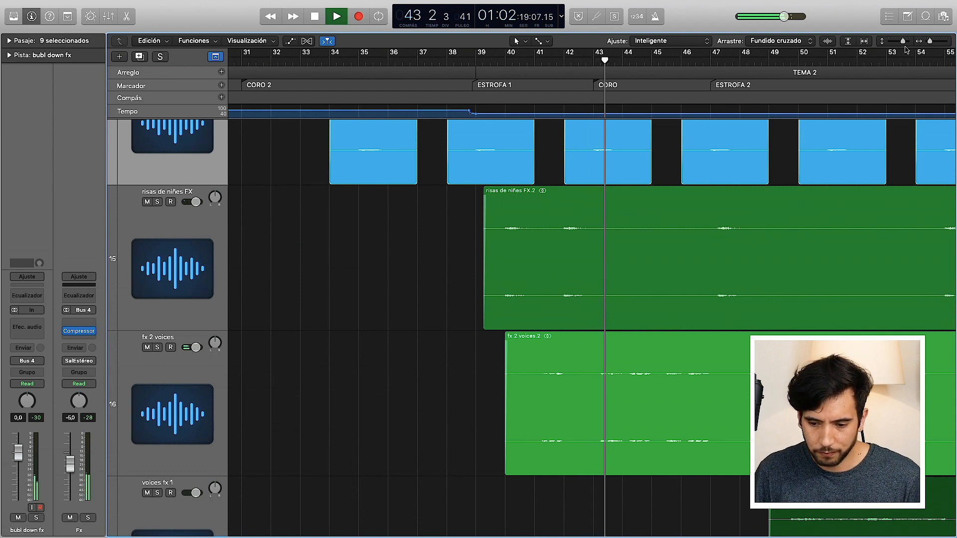
drag(903, 41, 898, 41)
scroll(708, 216, up, 5)
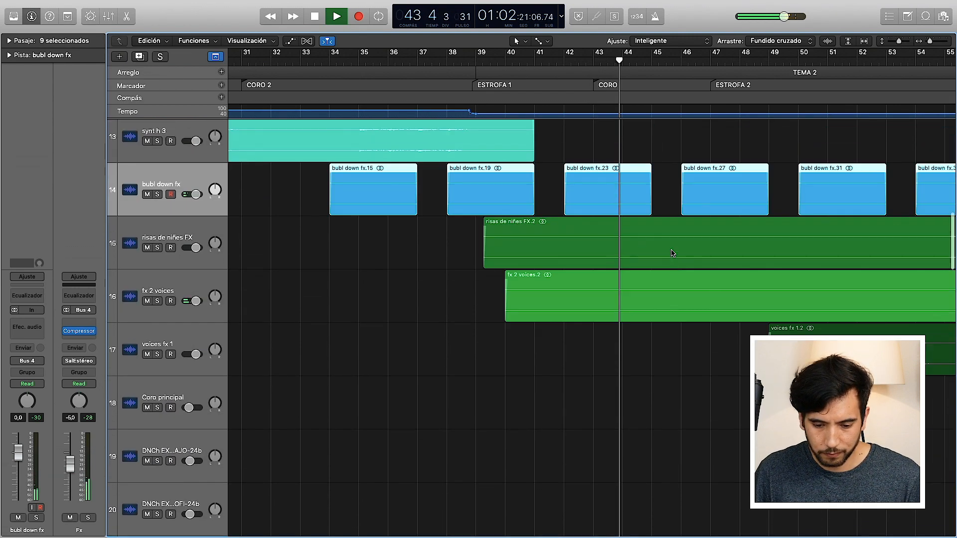
key(space)
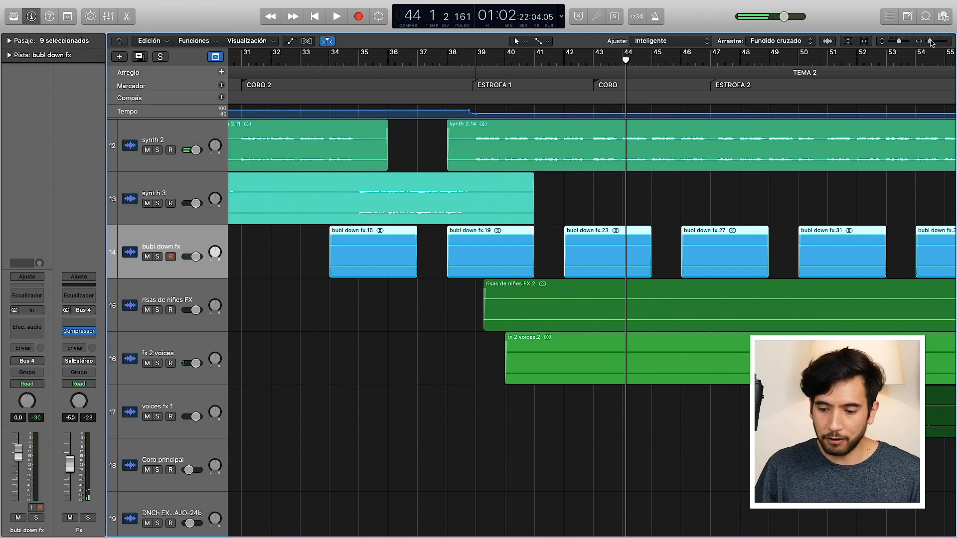
Step: Select the fx 2 voices track and bring the whole session, with all its vocal tracks, into view
drag(929, 42, 926, 42)
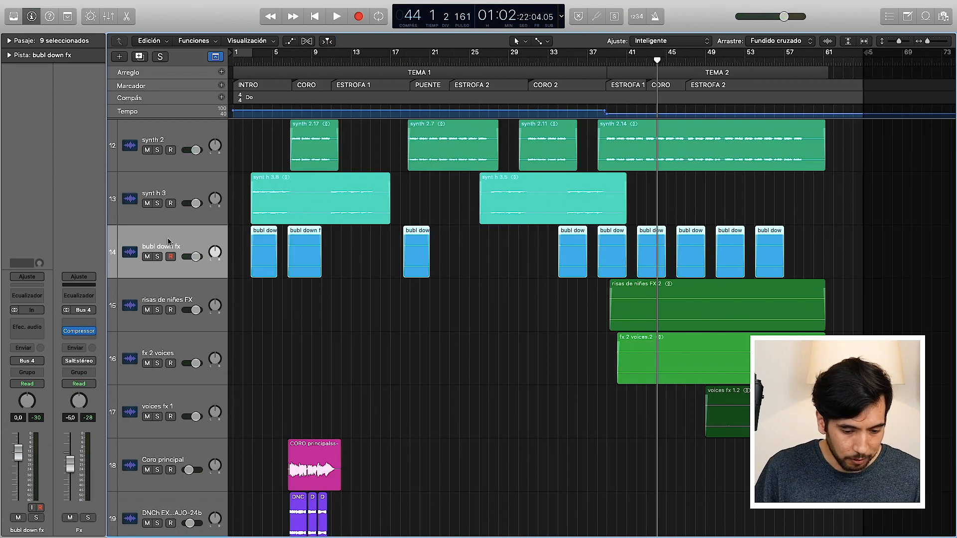
click(166, 343)
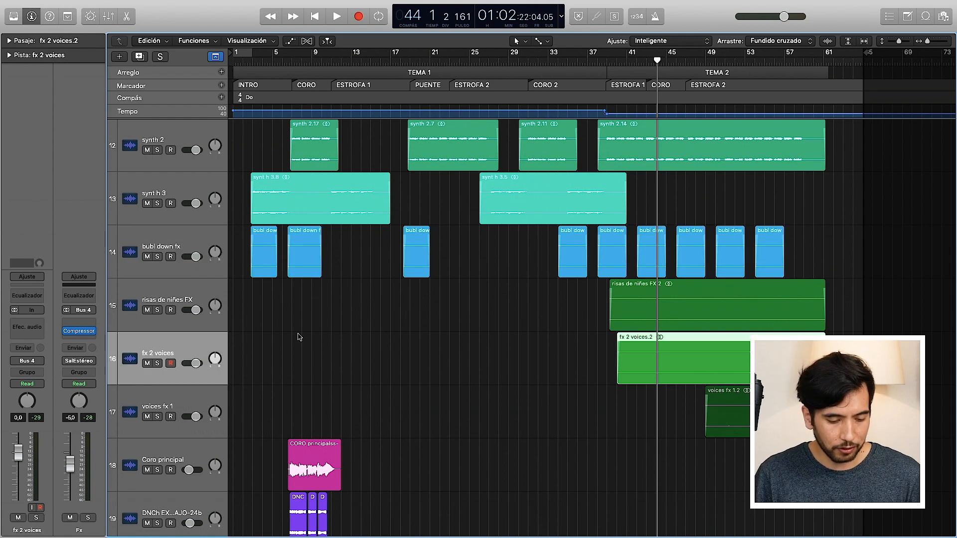
scroll(299, 370, down, 3)
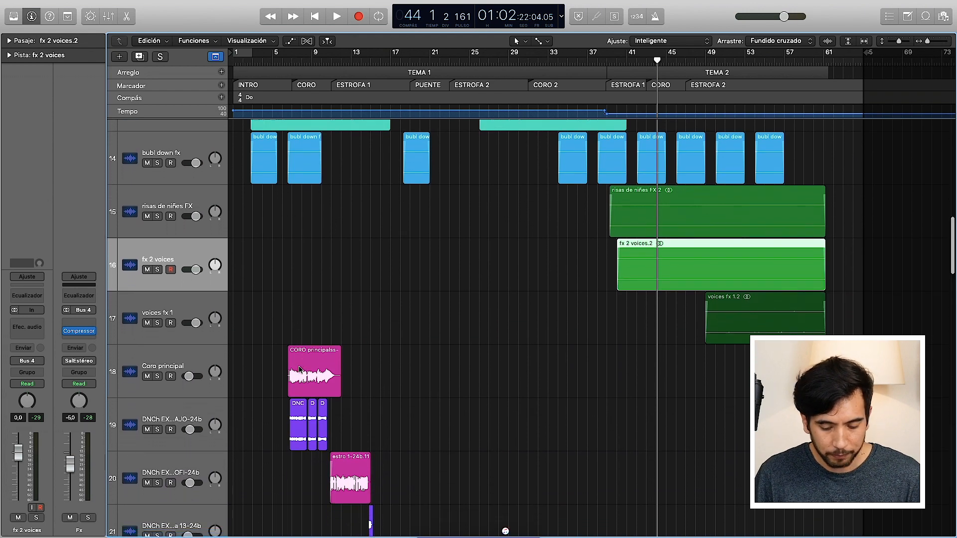
scroll(299, 369, down, 1)
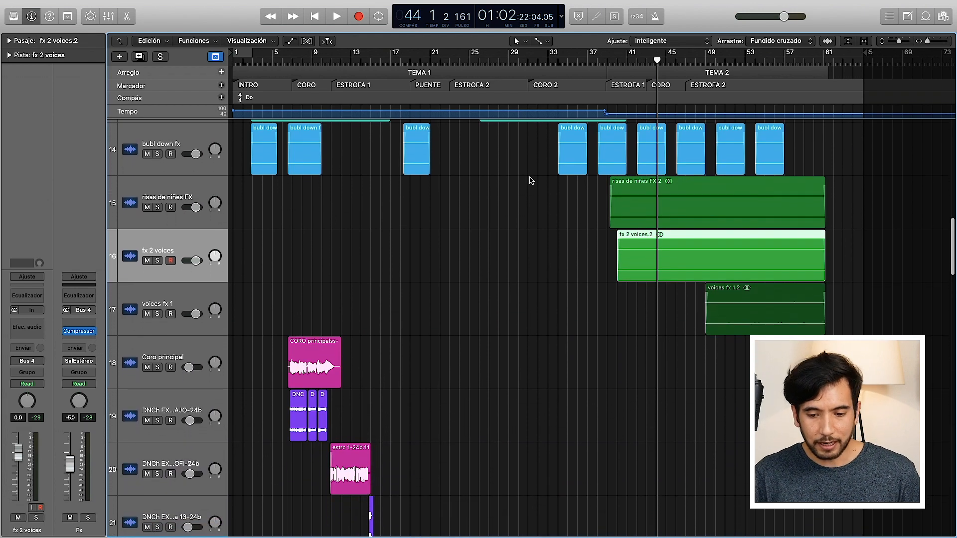
drag(893, 42, 886, 45)
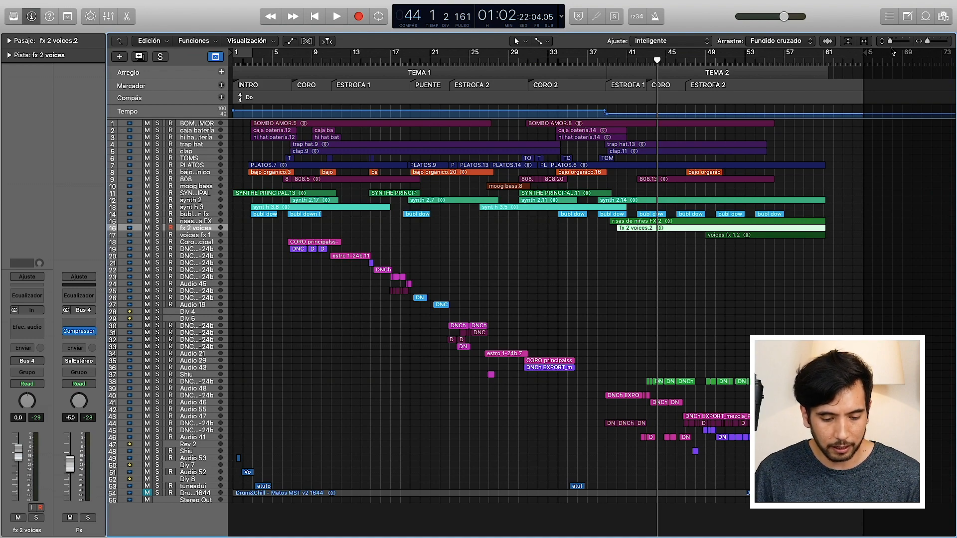
Step: Solo the Coro principal track and the vocal track 19 below it, and play them from bar 7, at the start of CORO
drag(892, 44, 930, 40)
scroll(619, 250, left, 10)
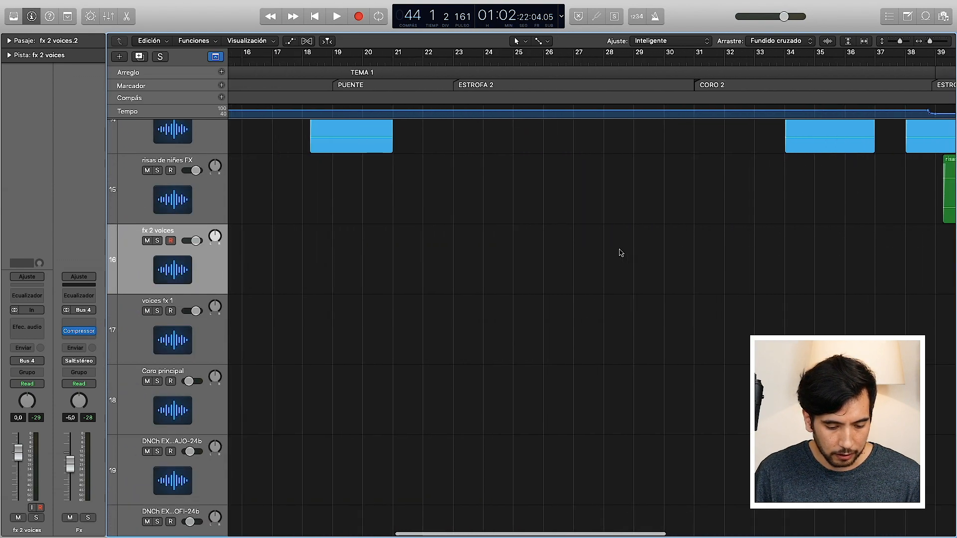
scroll(621, 252, left, 10)
scroll(621, 253, down, 2)
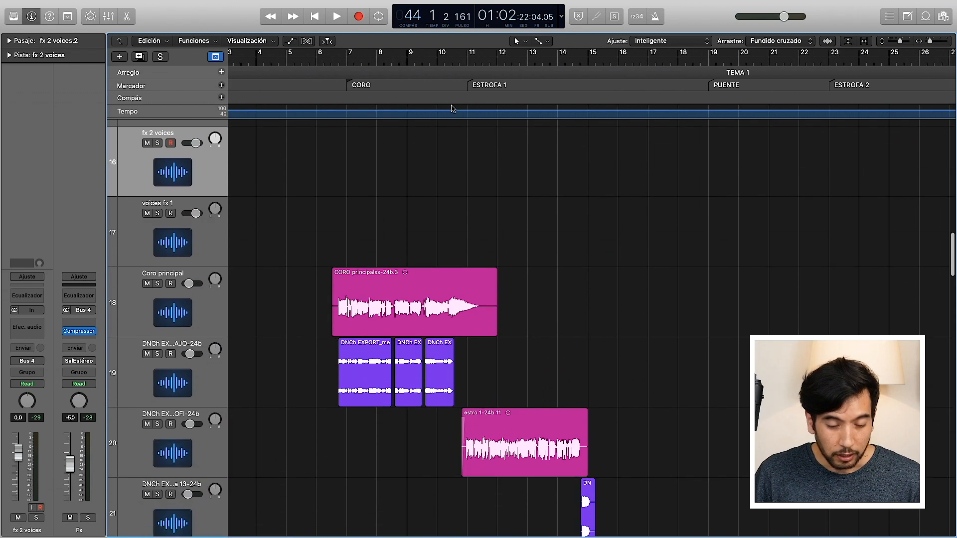
click(346, 60)
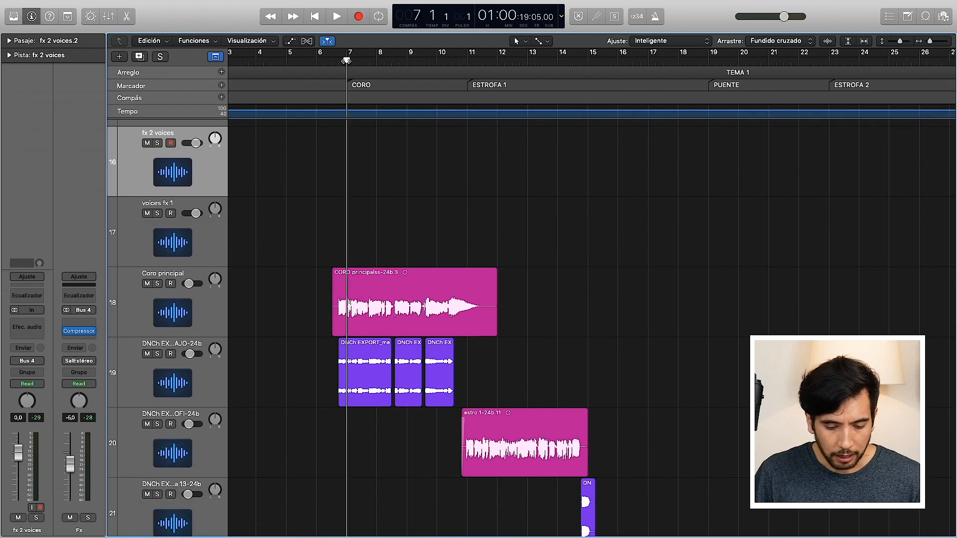
click(157, 284)
click(157, 354)
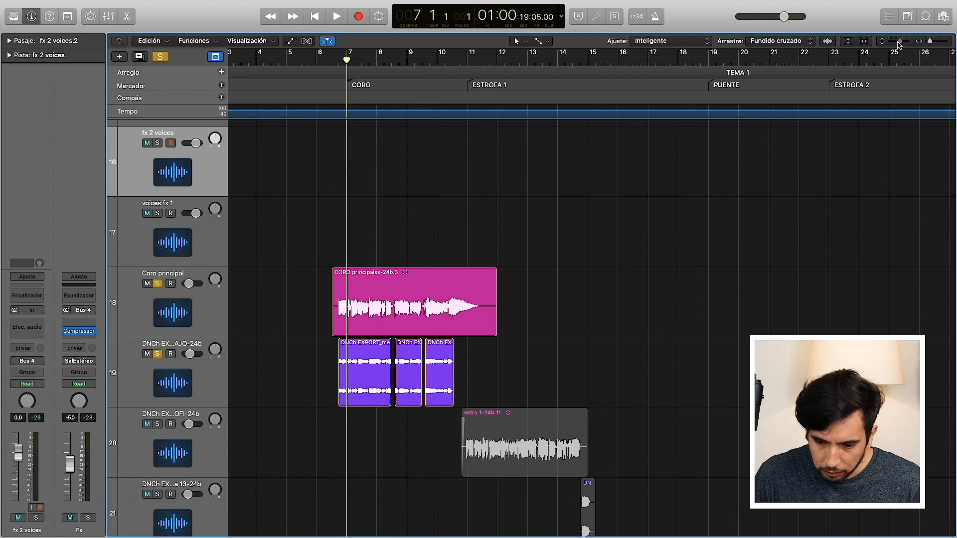
drag(899, 44, 898, 44)
scroll(716, 251, left, 5)
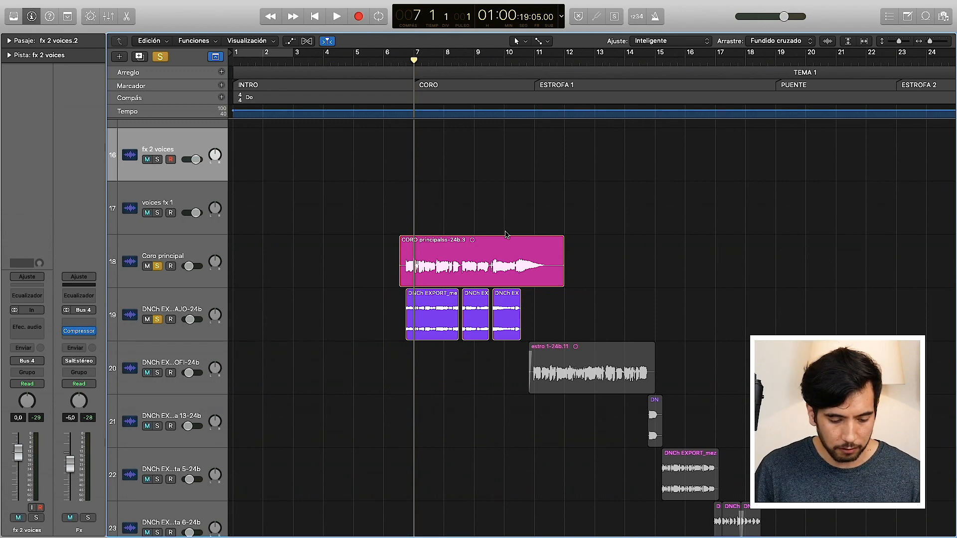
key(space)
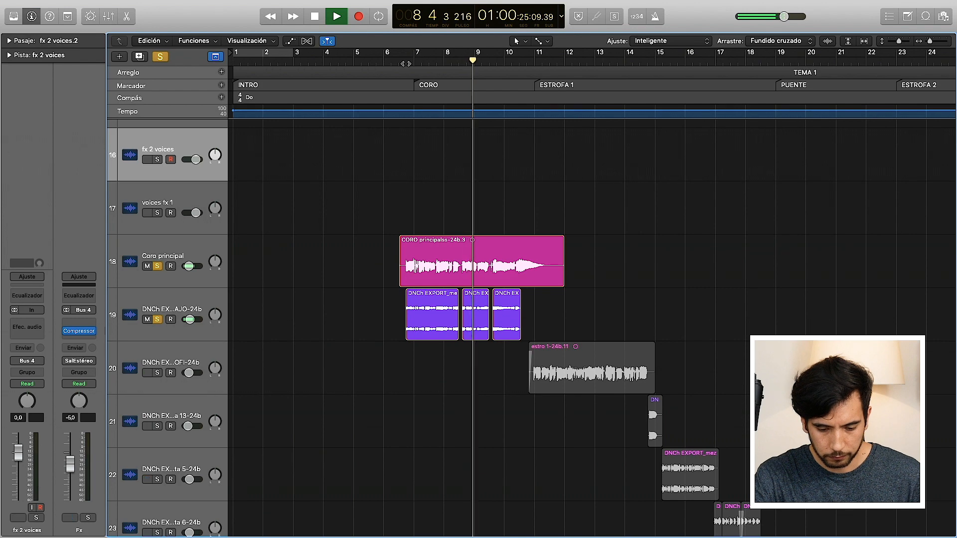
Step: Add vocal tracks 20 and 22 to the solos during playback and jump to the track 22 region after bar 15
scroll(503, 310, down, 3)
scroll(503, 310, right, 4)
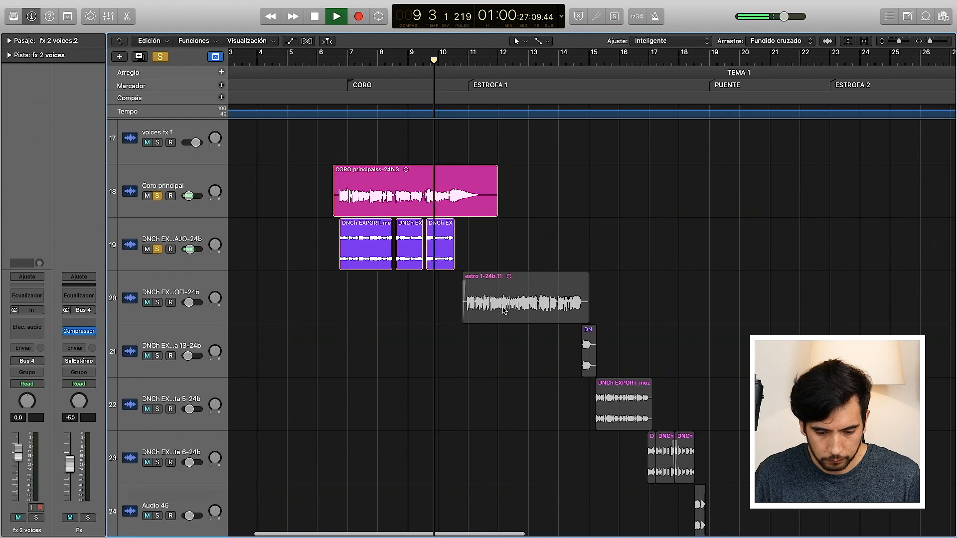
click(157, 302)
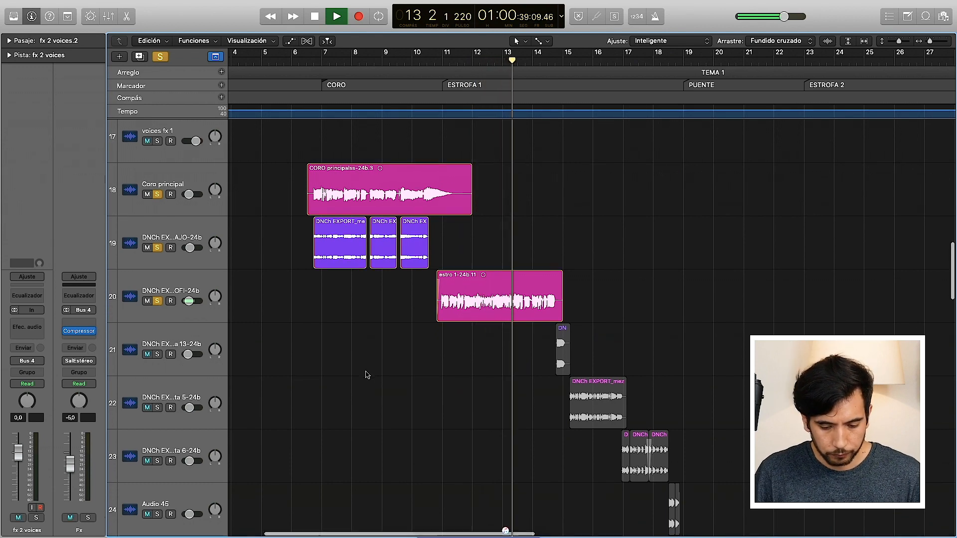
scroll(365, 373, down, 2)
click(156, 370)
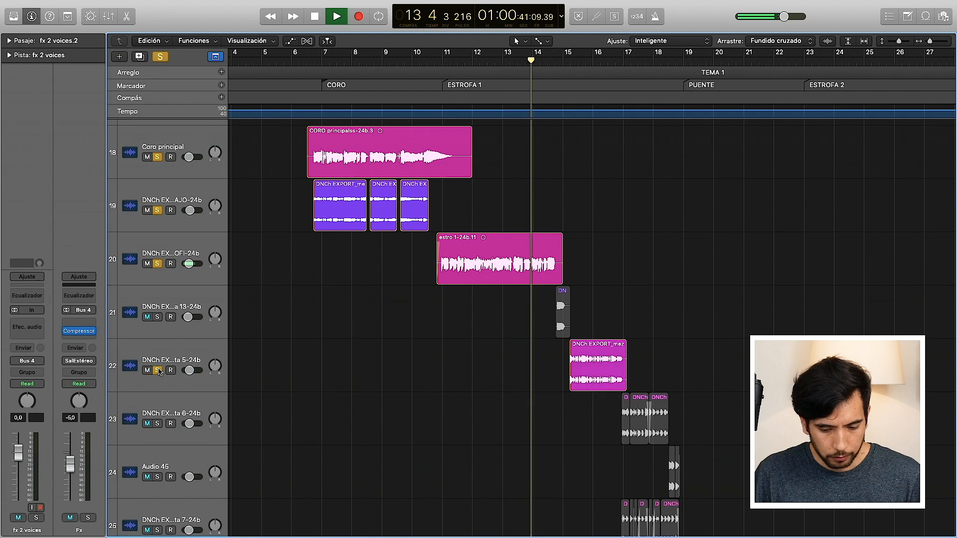
click(580, 64)
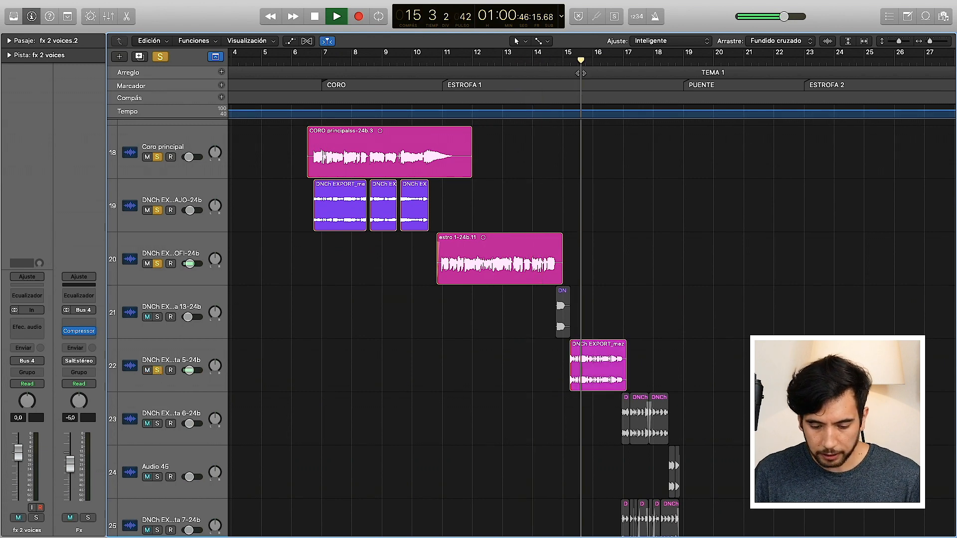
Step: Solo vocal tracks 23, 24 (Audio 45) and 25 as well, and stop playback shortly after bar 17
scroll(569, 207, down, 2)
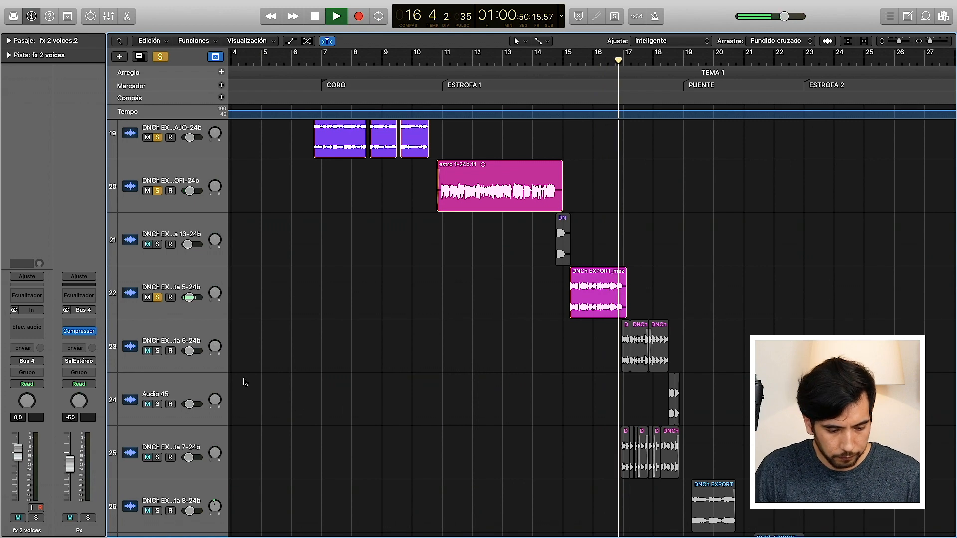
click(157, 351)
click(157, 404)
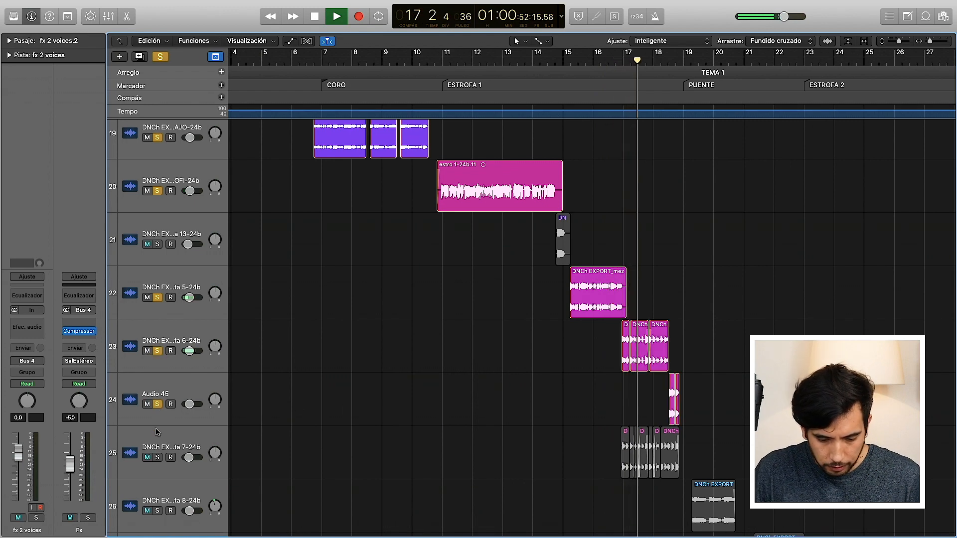
key(space)
click(157, 456)
Step: Zoom in around bar 17 and play the layered vocals on tracks 23, 24 and 25 until just before PUENTE
scroll(528, 373, right, 1)
scroll(527, 374, right, 2)
scroll(527, 373, down, 2)
click(561, 63)
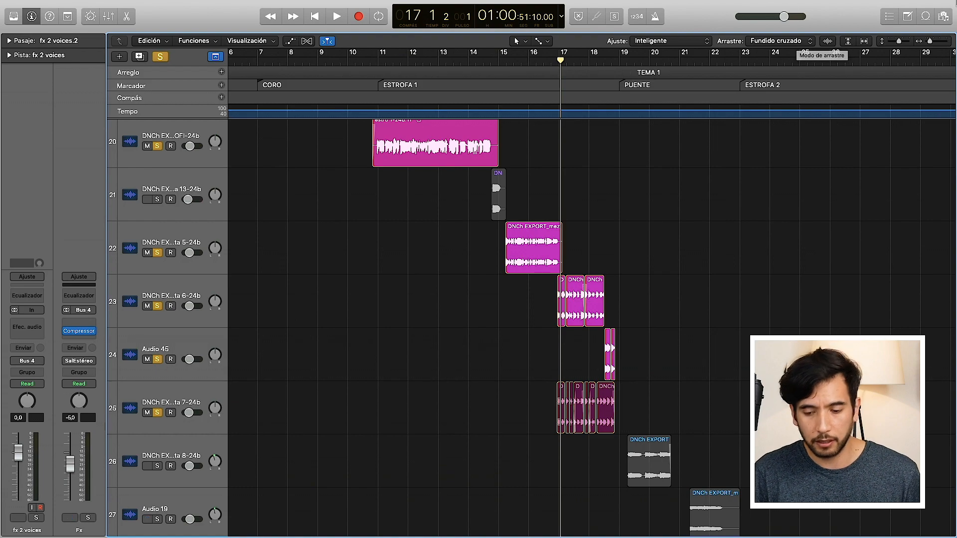
drag(931, 42, 942, 31)
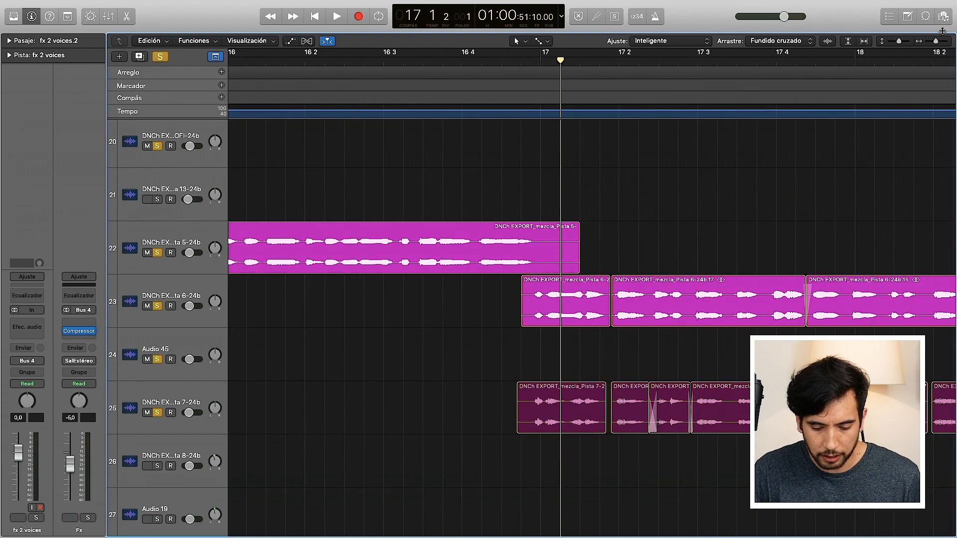
double_click(539, 59)
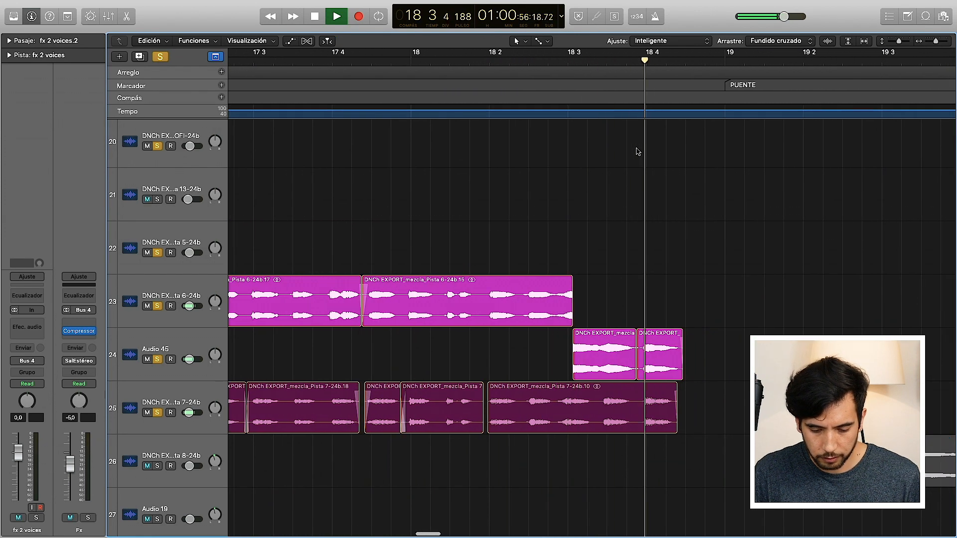
key(space)
Step: Solo vocal track 26, whose region lies in PUENTE, in addition to the soloed vocals
drag(935, 44, 930, 43)
scroll(799, 229, down, 3)
scroll(799, 229, right, 4)
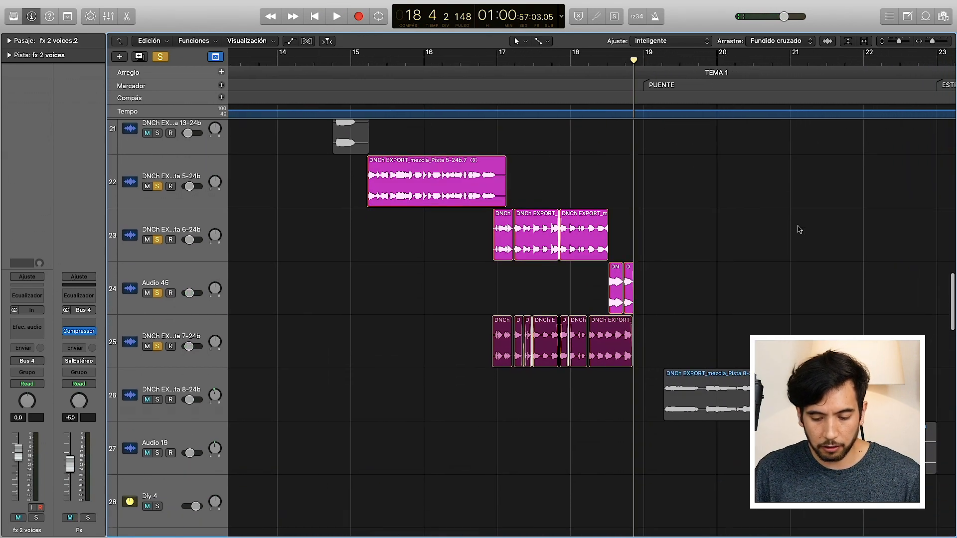
scroll(799, 229, down, 2)
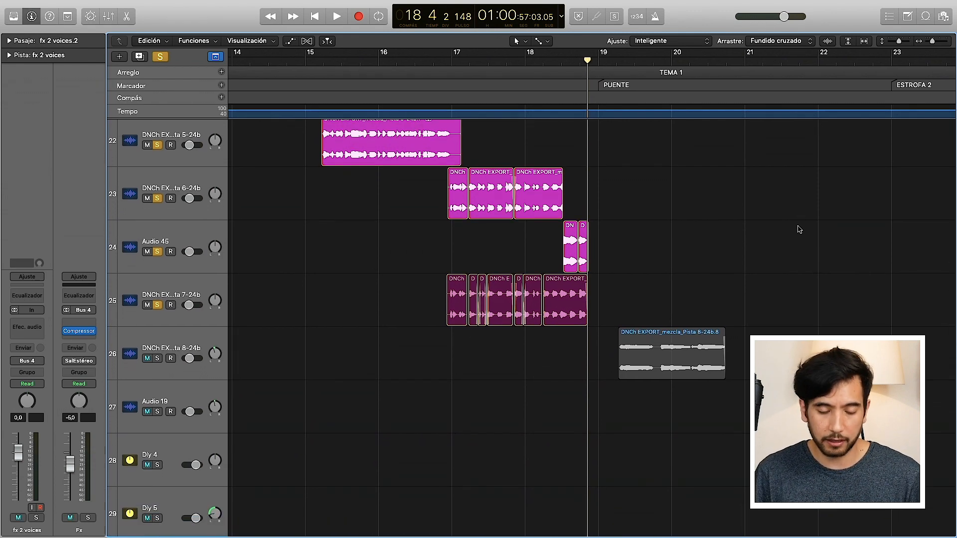
scroll(799, 229, right, 2)
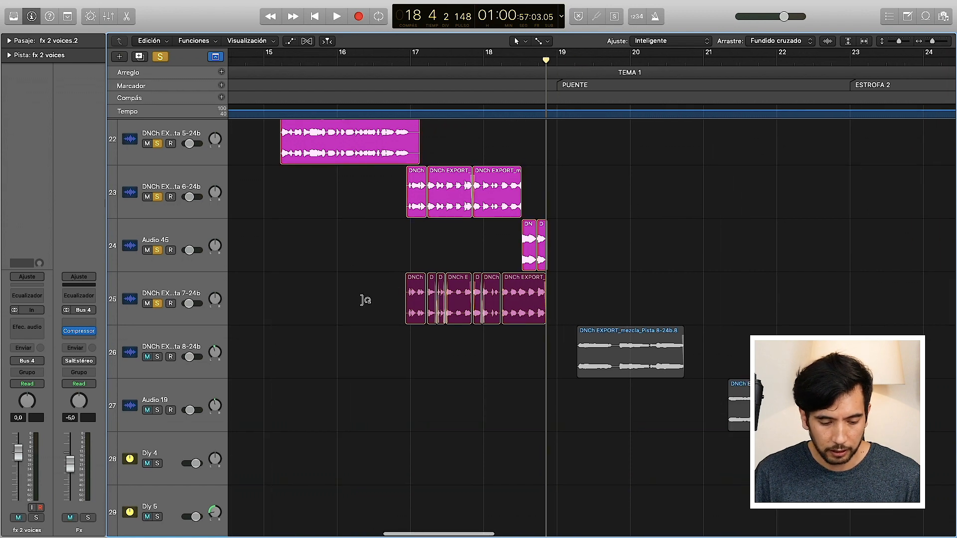
click(157, 357)
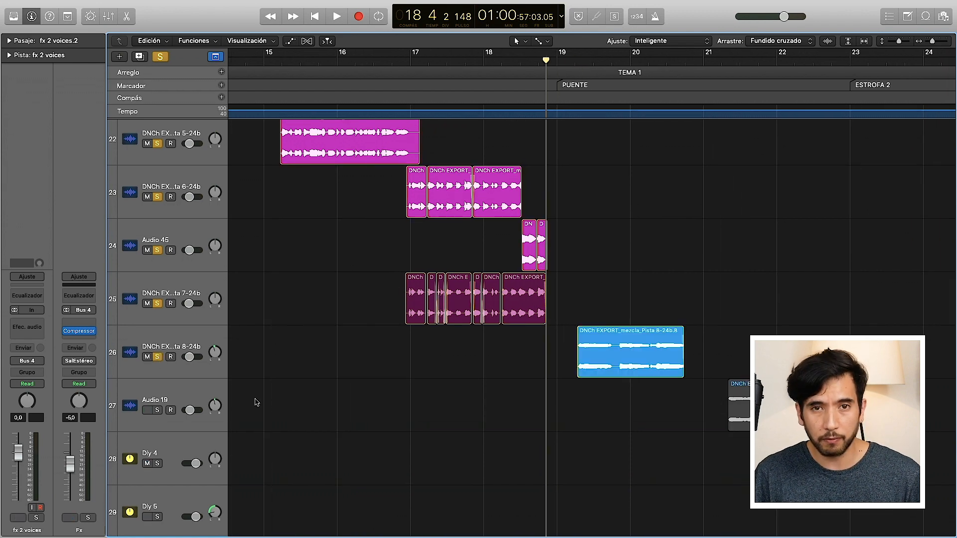
scroll(256, 402, down, 3)
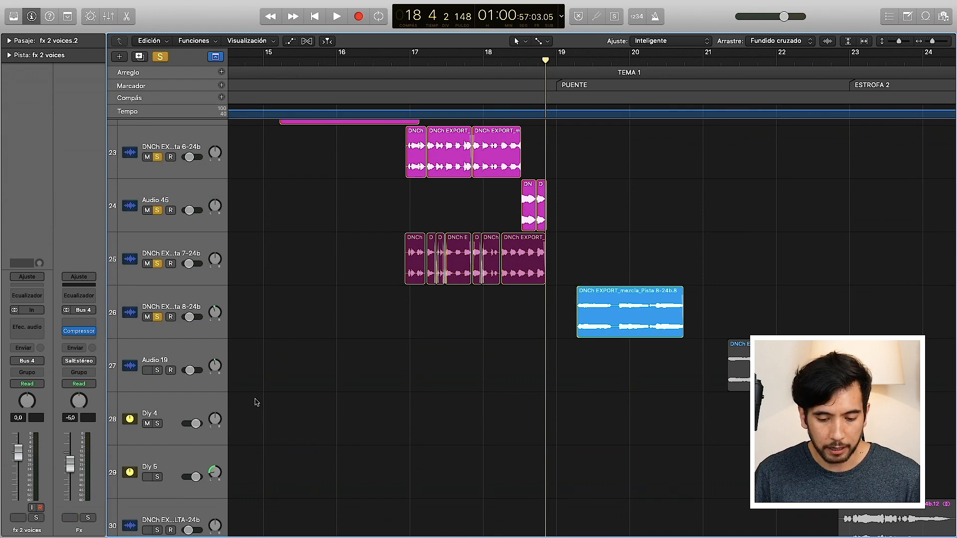
scroll(256, 402, right, 2)
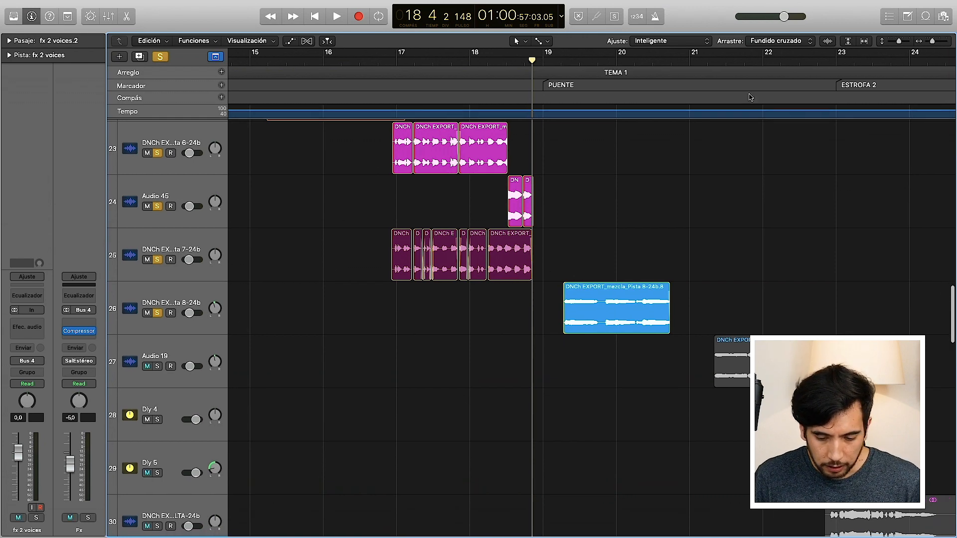
Step: Examine the layout of the vocal regions across PUENTE and ESTROFA 2 on tracks 26 to 33
drag(930, 45, 926, 44)
scroll(779, 215, down, 5)
scroll(779, 215, up, 1)
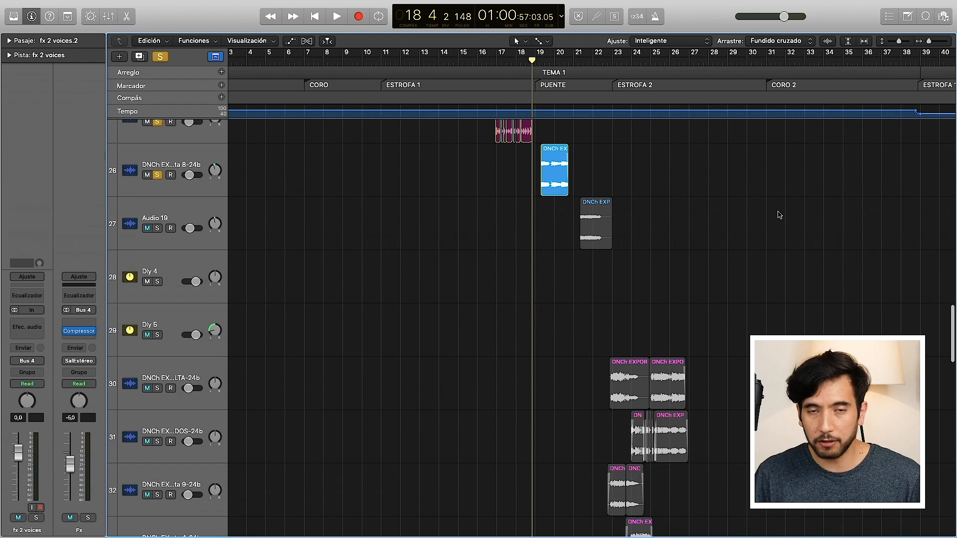
scroll(780, 216, down, 2)
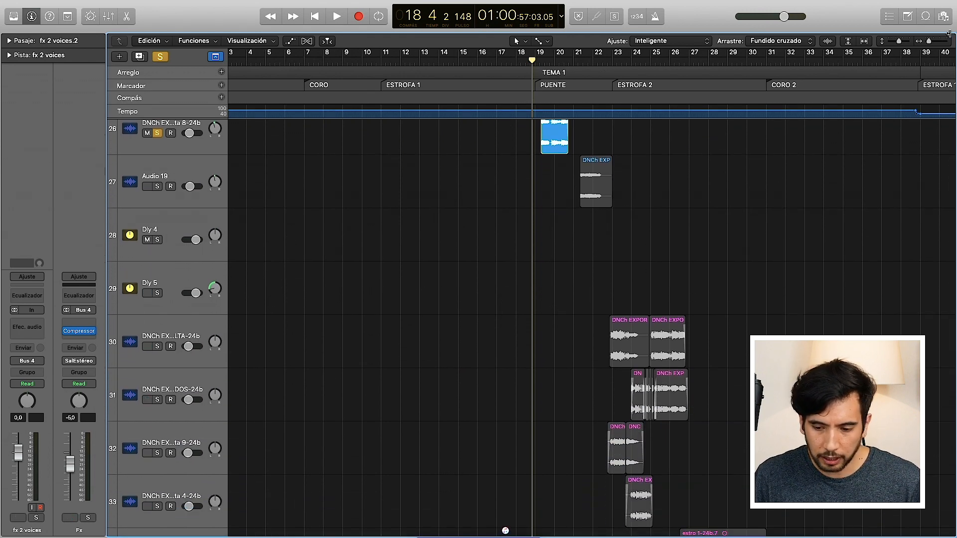
drag(928, 42, 931, 44)
scroll(681, 310, up, 4)
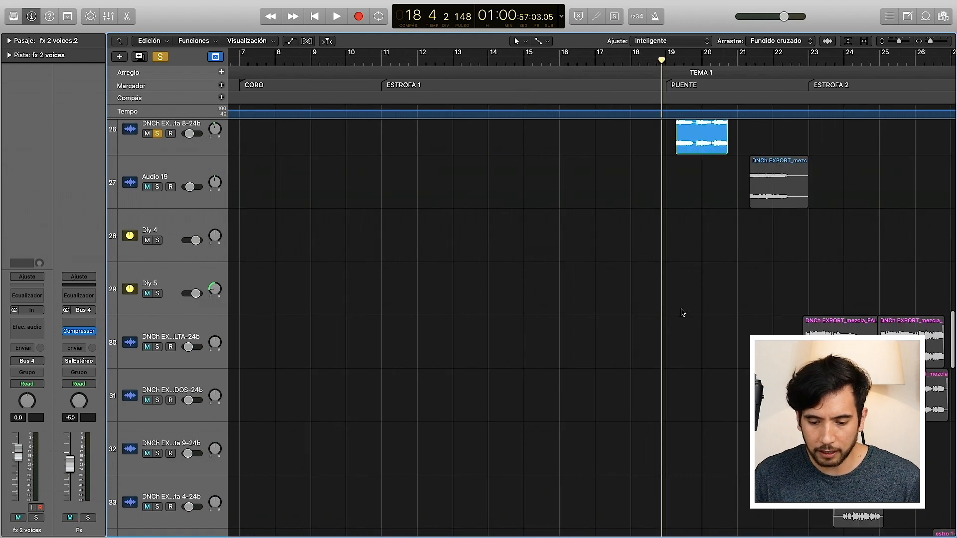
scroll(681, 310, right, 4)
scroll(681, 313, up, 4)
scroll(681, 313, right, 2)
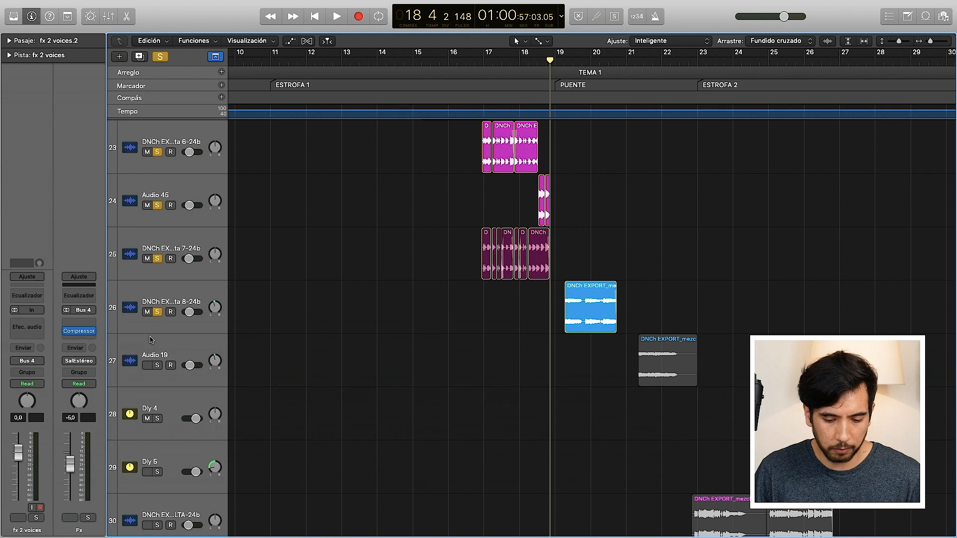
Step: Solo vocal track 27 (Audio 19) as well and play the PUENTE vocals on tracks 26 and 27 from shortly after bar 19
click(158, 366)
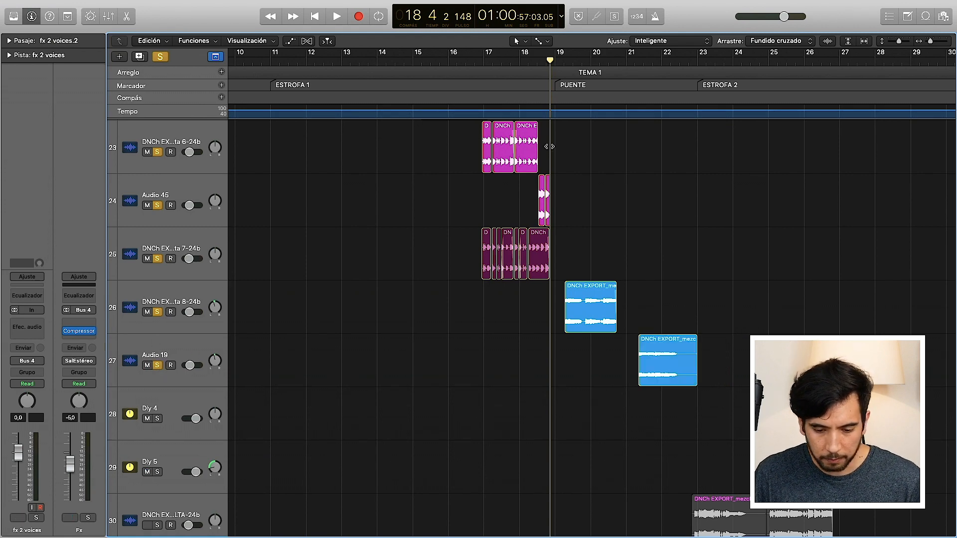
drag(571, 59, 565, 56)
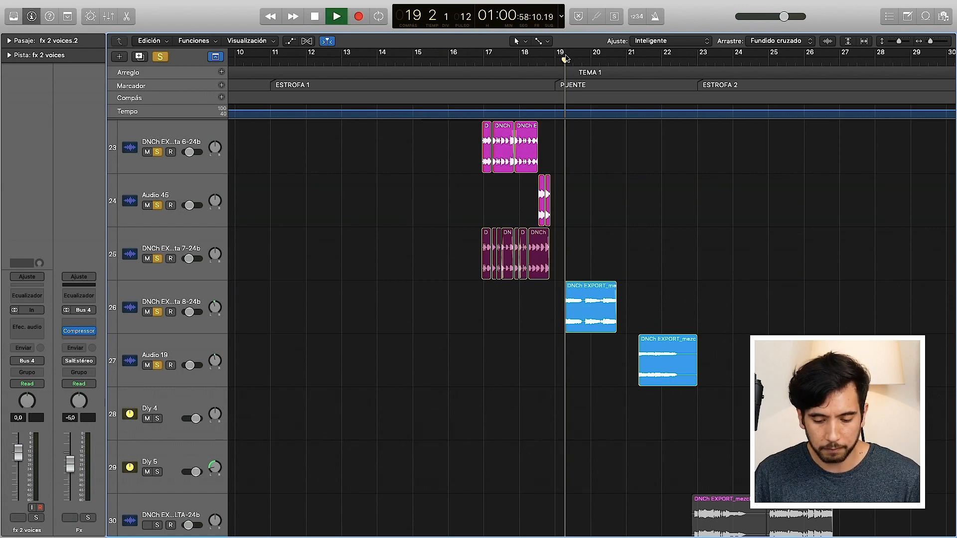
scroll(644, 203, down, 2)
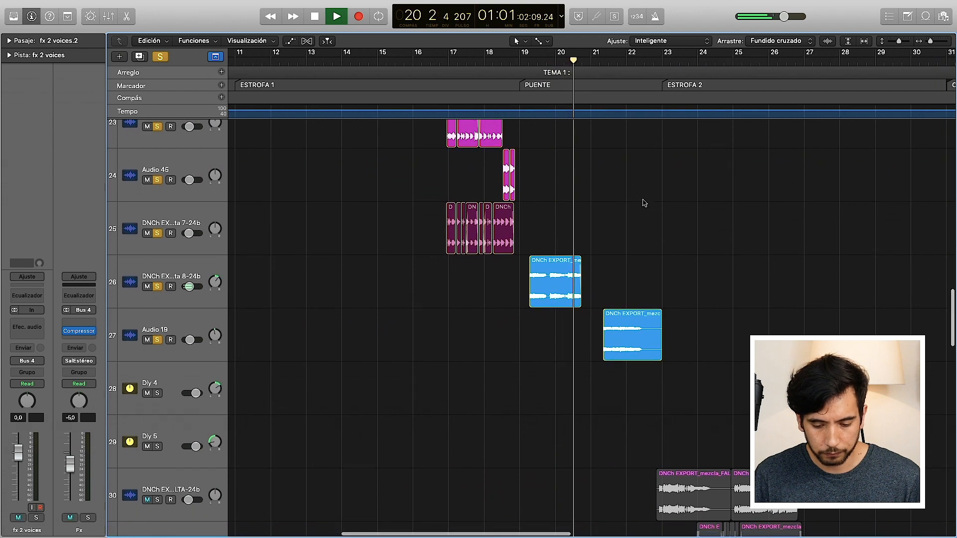
scroll(644, 203, down, 2)
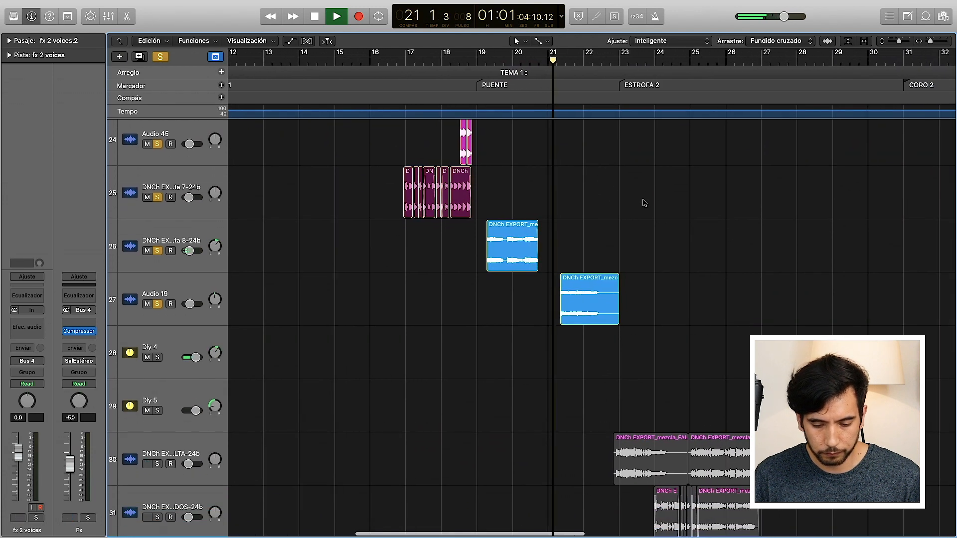
scroll(644, 203, down, 2)
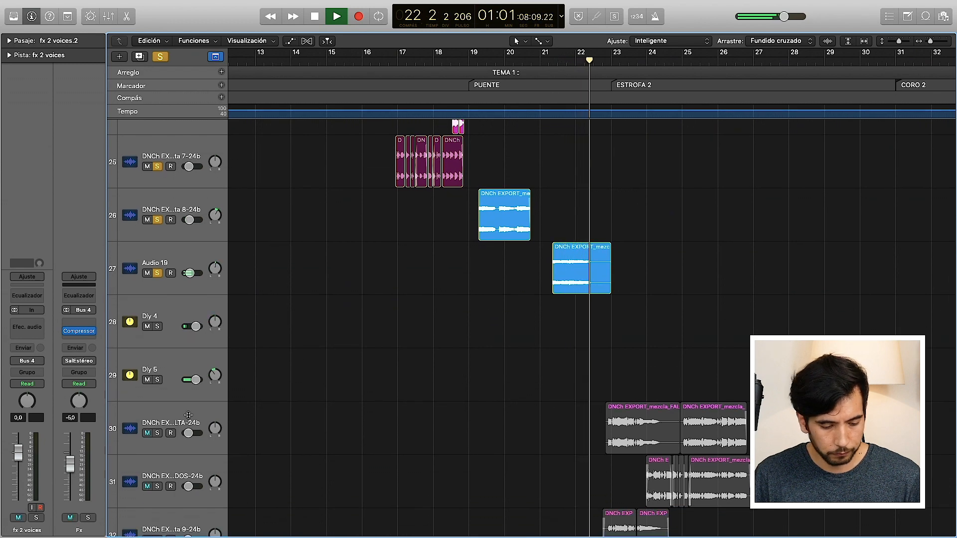
Step: Solo vocal tracks 30, 31, 32 and 33 during playback, listen to them in ESTROFA 2, and stop shortly before bar 26
click(157, 433)
click(157, 485)
scroll(157, 482, down, 4)
click(158, 479)
click(157, 532)
scroll(423, 464, down, 1)
scroll(423, 464, down, 4)
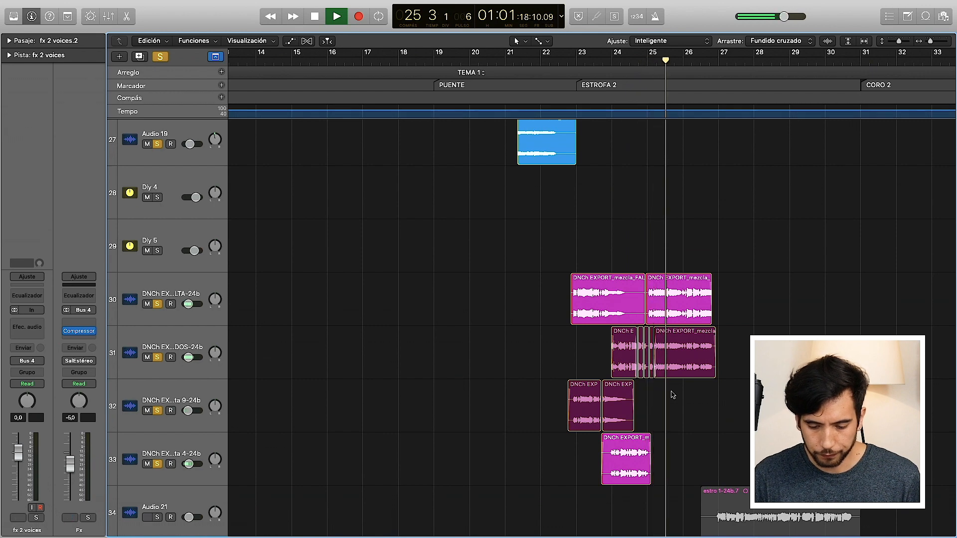
key(space)
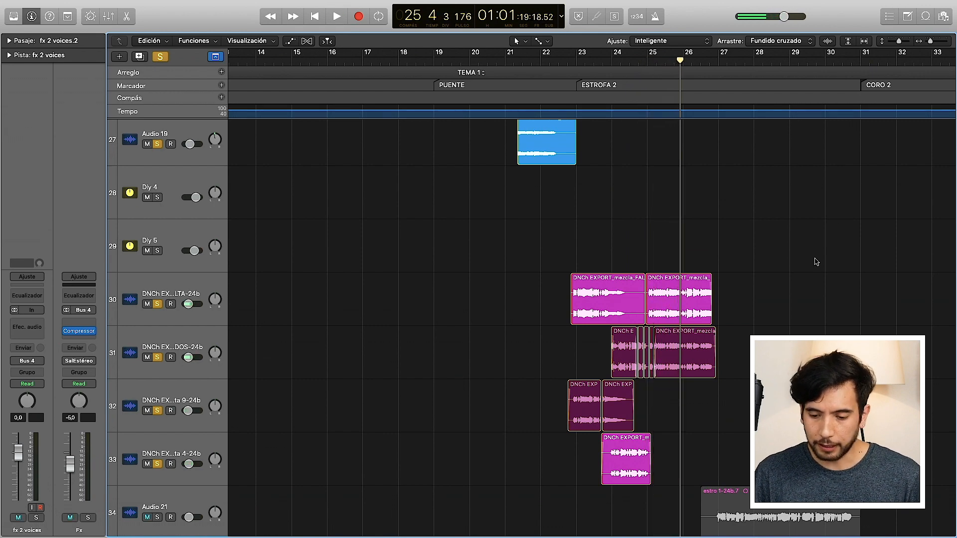
Step: Solo tracks 34 to 37 (Audio 21, Audio 29, Audio 43 and Shiu), covering the end of ESTROFA 2 and CORO 2
scroll(816, 262, down, 4)
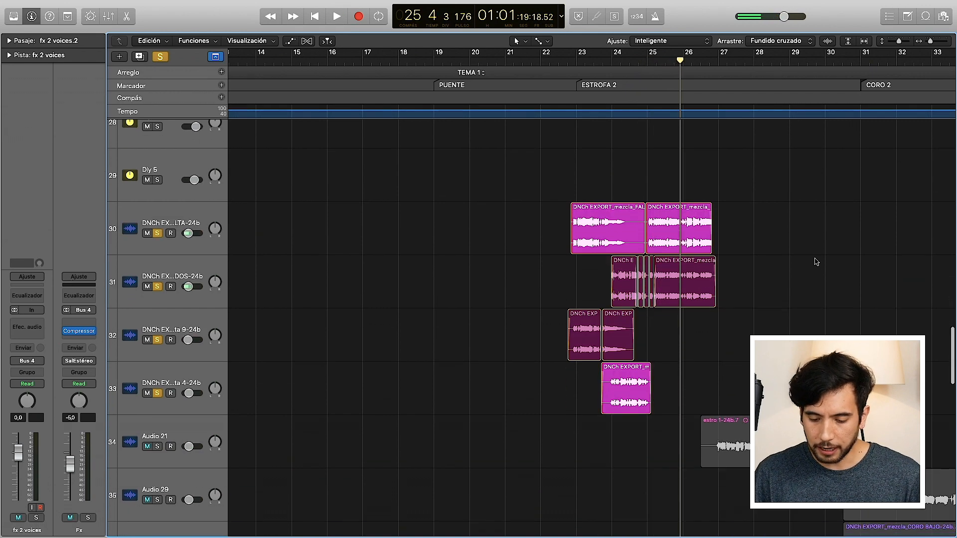
click(895, 44)
scroll(788, 185, right, 5)
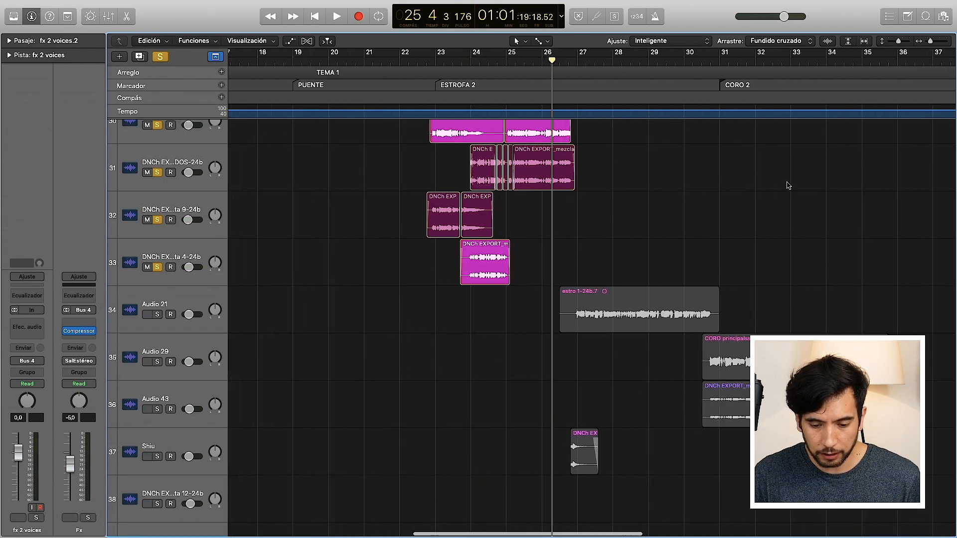
scroll(788, 186, right, 4)
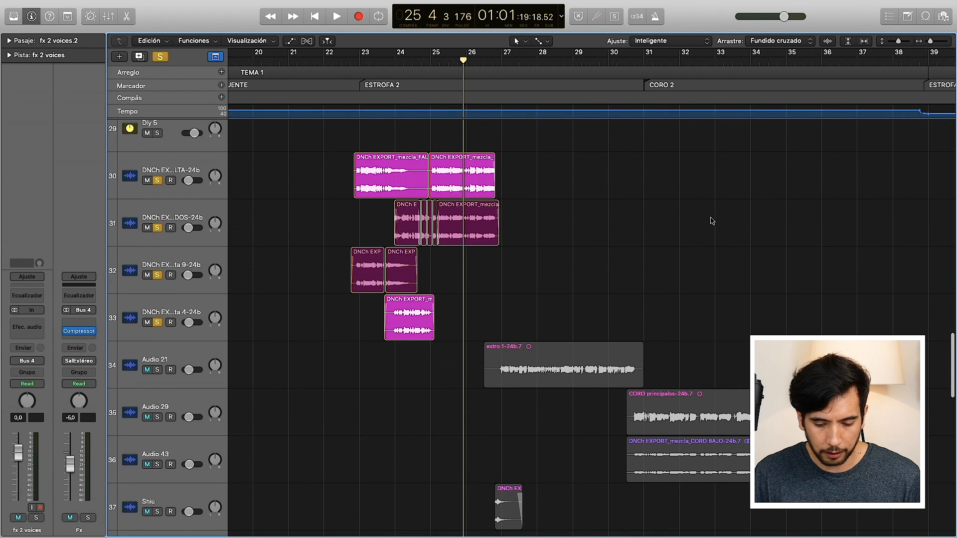
scroll(653, 198, down, 3)
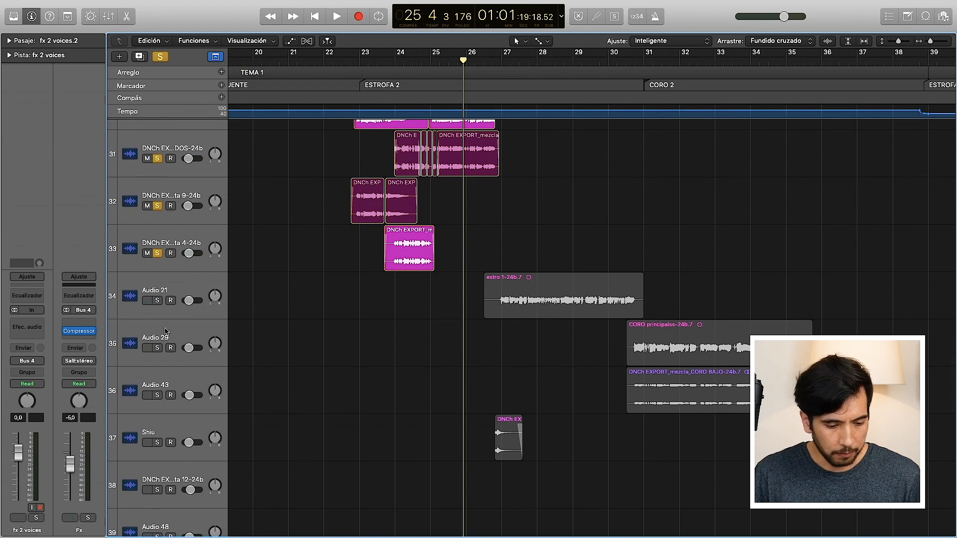
drag(157, 302, 156, 431)
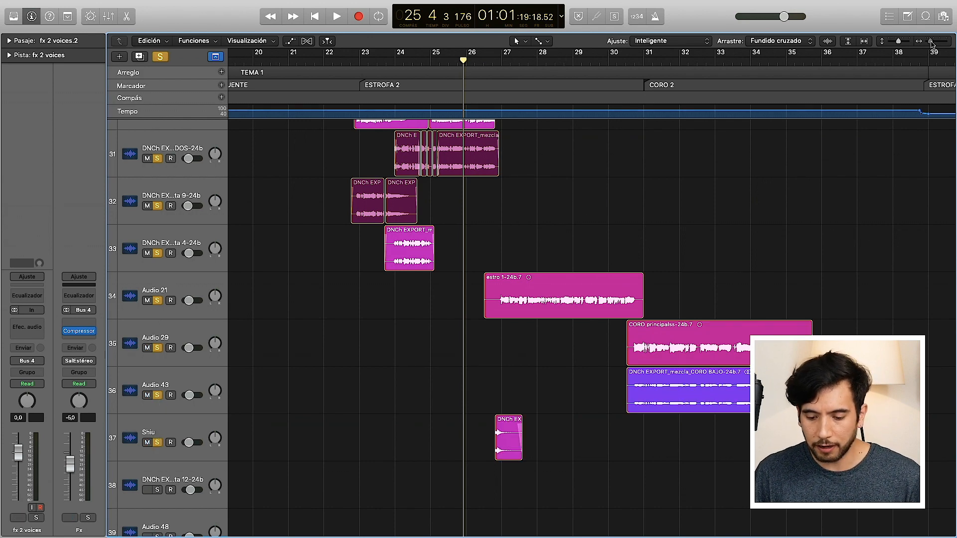
Step: Add vocal tracks 38 to 42, including the TEMA 2 vocals, to the soloed tracks
drag(931, 42, 927, 42)
scroll(749, 239, down, 10)
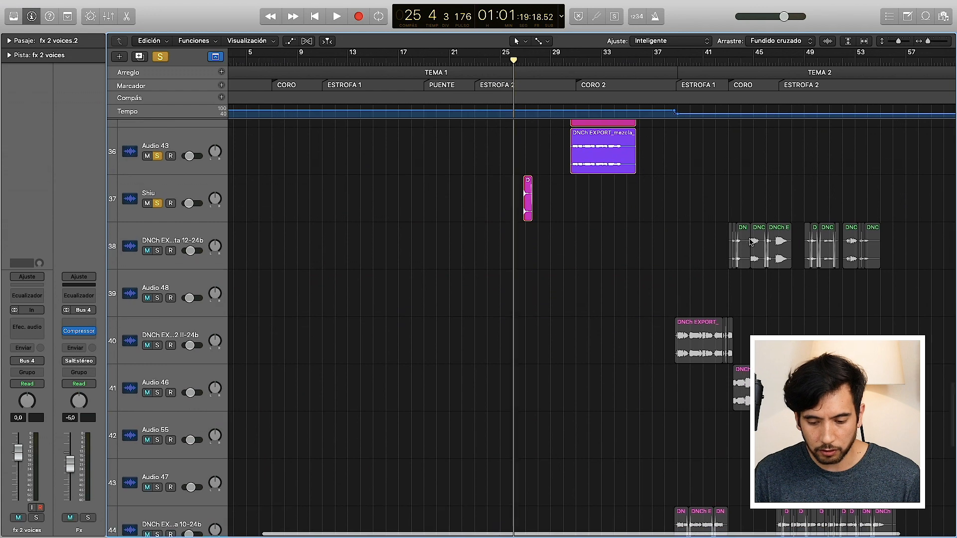
scroll(750, 242, down, 2)
click(158, 233)
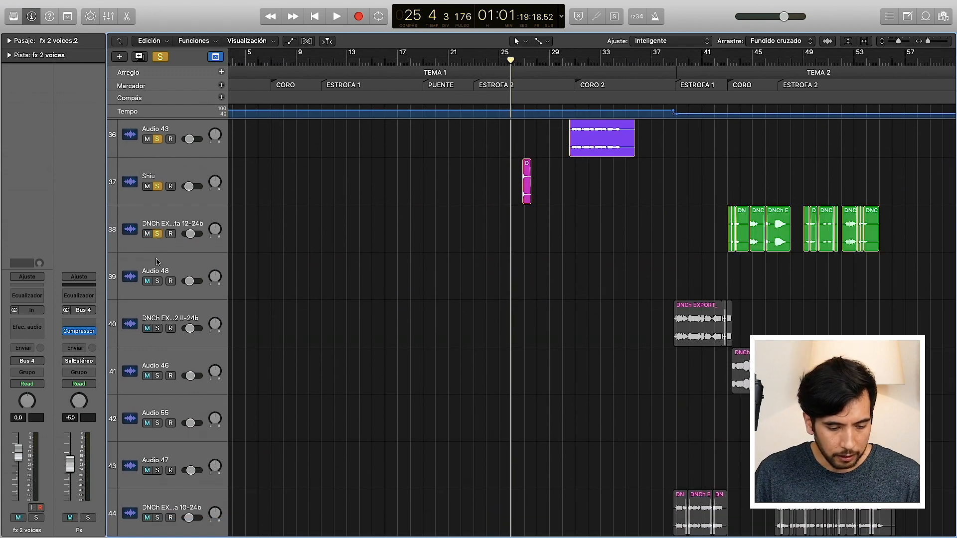
click(158, 328)
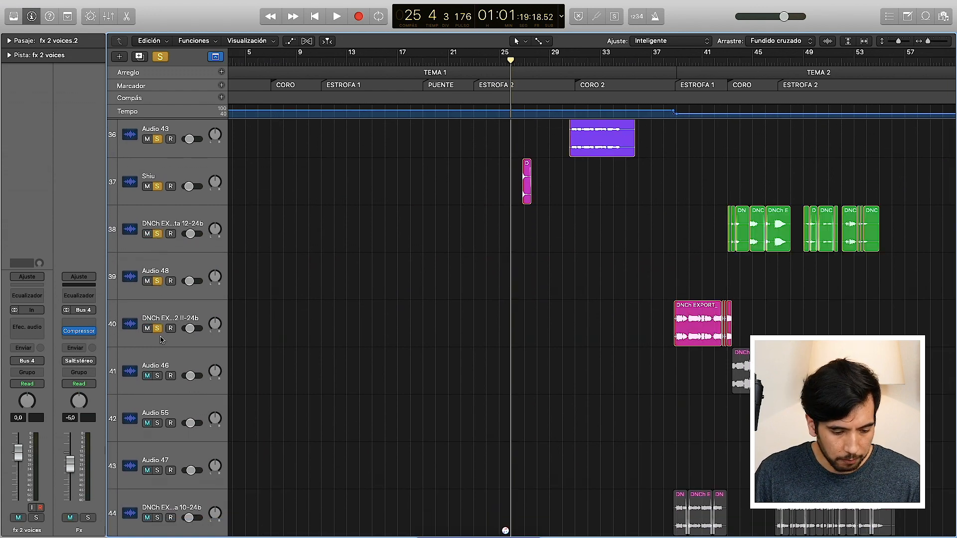
click(158, 376)
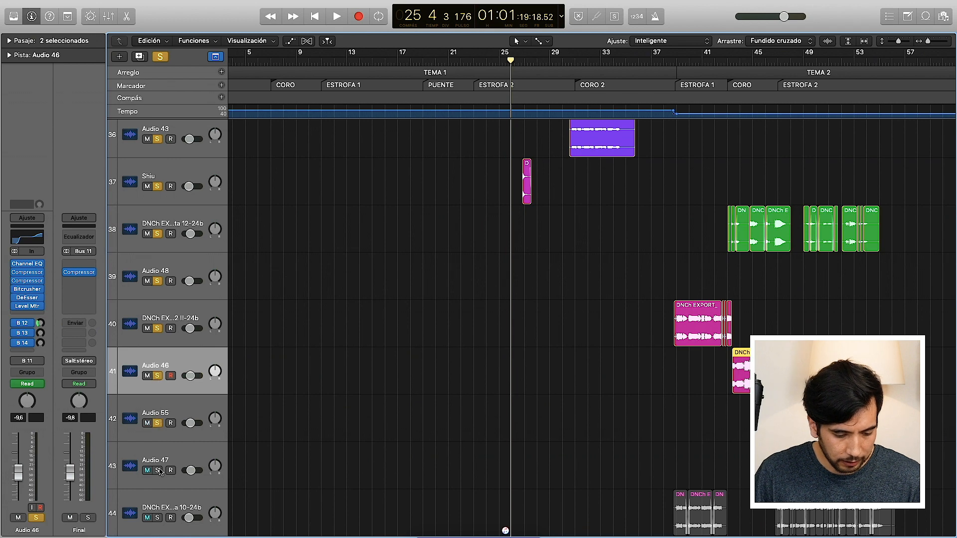
Step: Start playback at the beginning of TEMA 2 and solo vocal tracks 43 to 46 while ESTROFA 1 plays
click(682, 73)
click(678, 60)
key(space)
click(157, 471)
scroll(410, 438, down, 5)
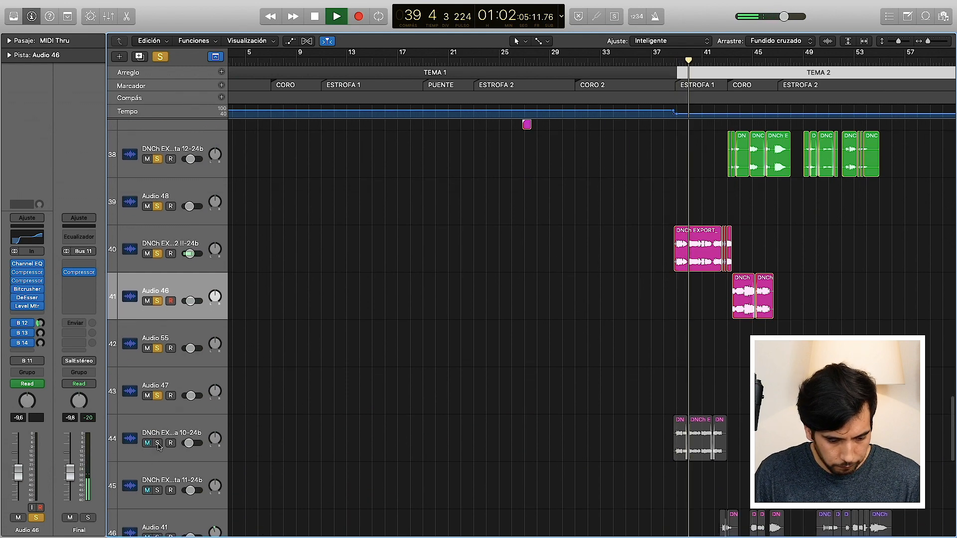
scroll(319, 447, down, 5)
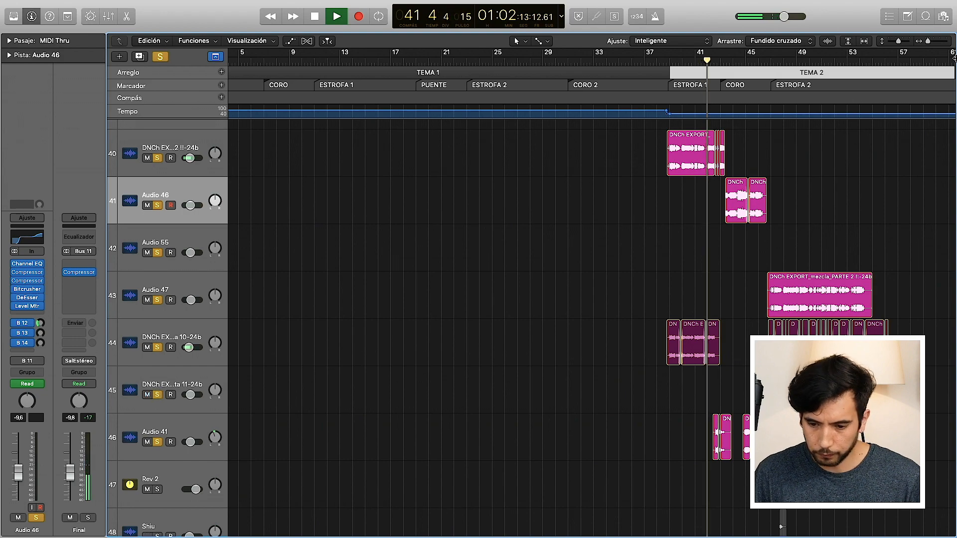
Step: Follow the playing vocals on tracks 40, 41, 44 and 46 from the end of ESTROFA 1 into the TEMA 2 CORO
drag(929, 41, 932, 42)
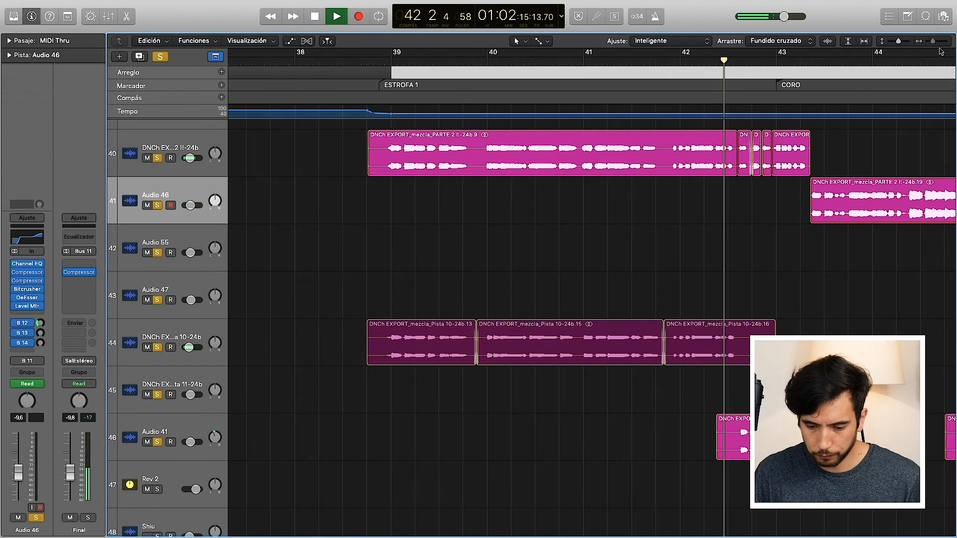
scroll(772, 271, down, 2)
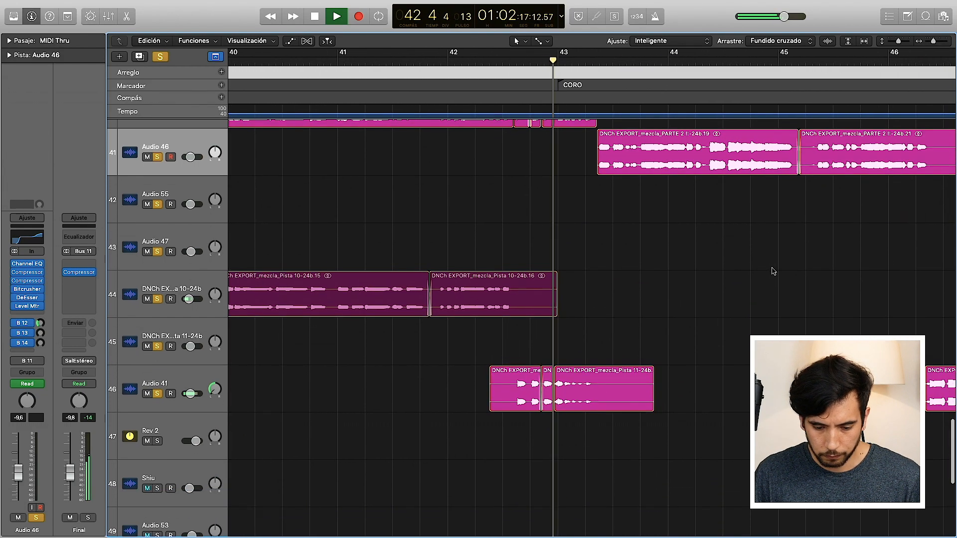
scroll(773, 272, up, 2)
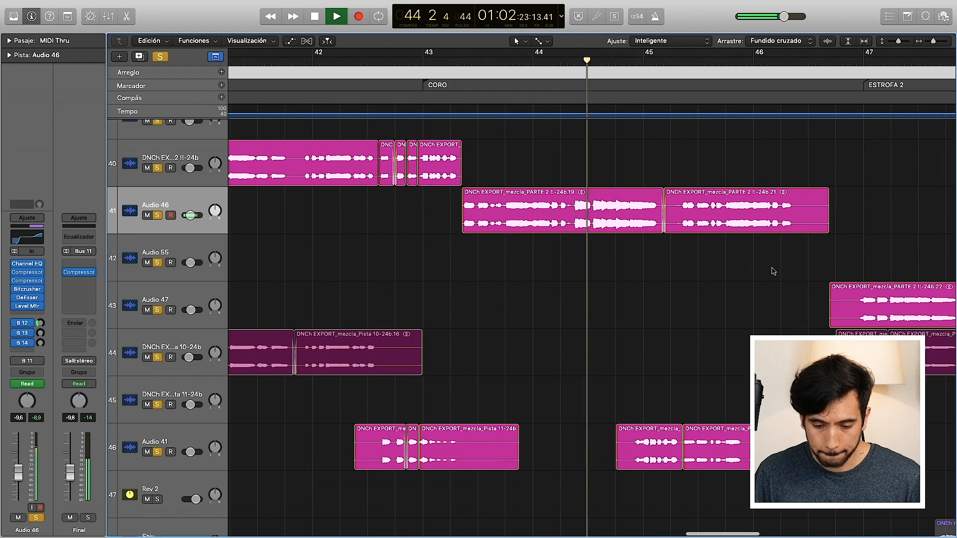
scroll(773, 271, down, 5)
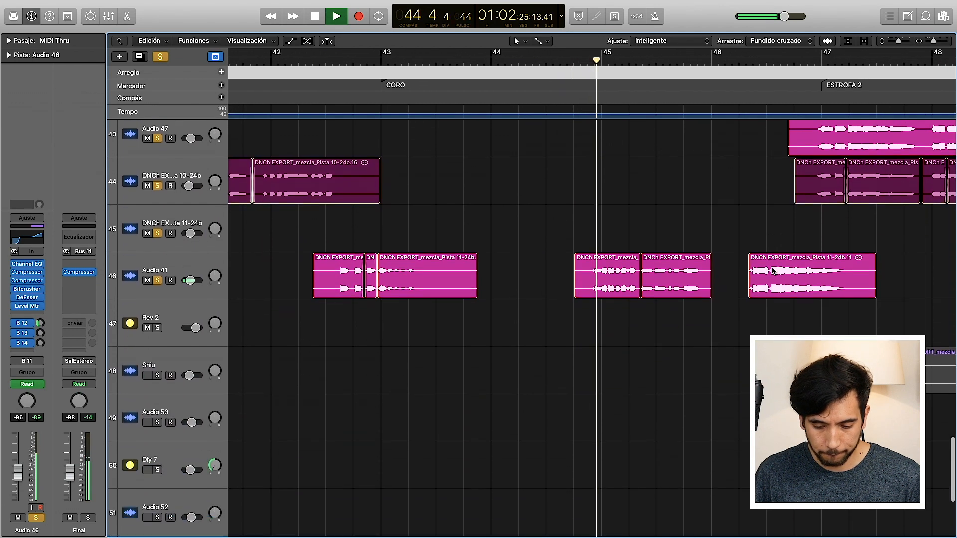
scroll(773, 271, up, 2)
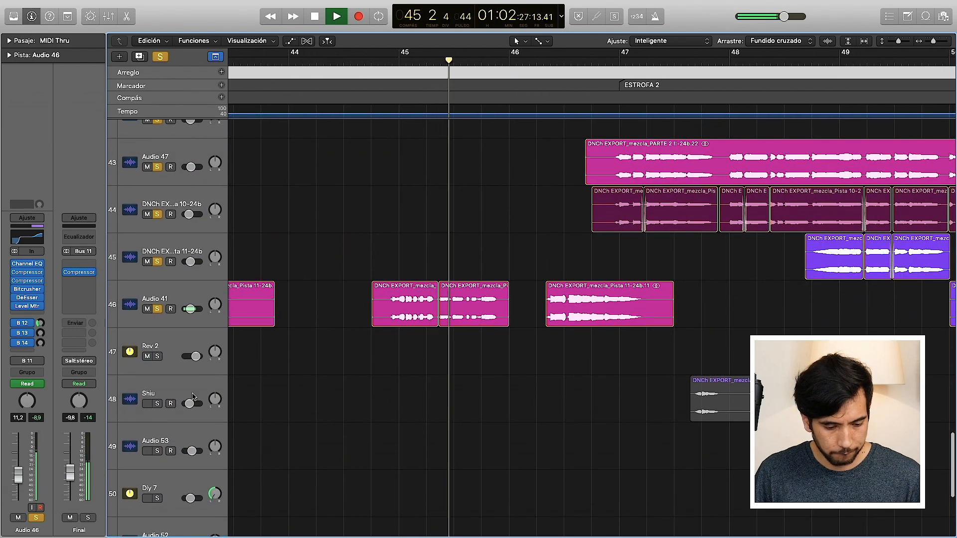
Step: Solo track 48 (Shiu) too and follow the TEMA 2 vocals up to the start of ESTROFA 2
click(157, 404)
drag(932, 41, 926, 43)
scroll(786, 294, up, 4)
scroll(785, 299, down, 5)
scroll(786, 302, down, 4)
scroll(786, 302, up, 10)
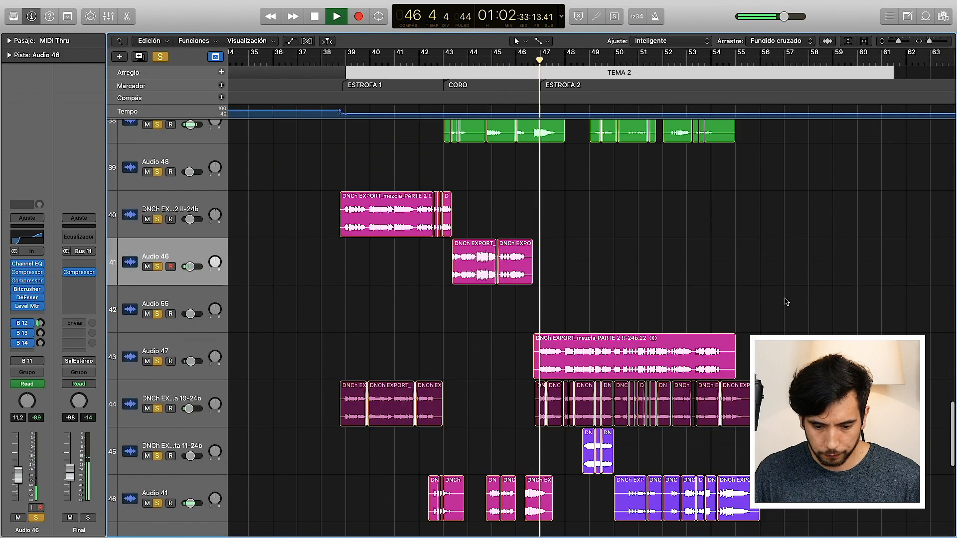
Step: Listen to the layered ESTROFA 2 vocals on tracks 38 and 43 to 45, and stop playback just before bar 50
scroll(786, 301, down, 2)
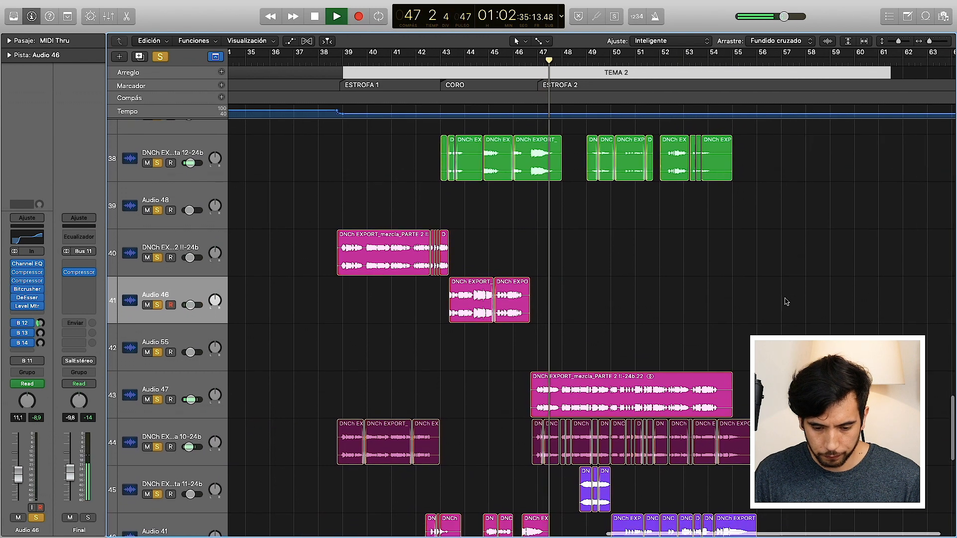
scroll(786, 302, down, 1)
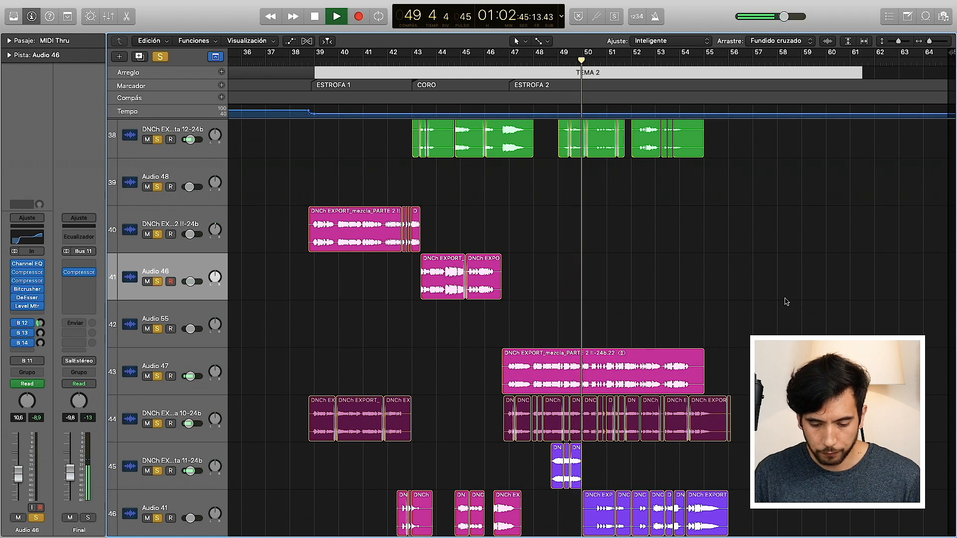
scroll(786, 302, down, 1)
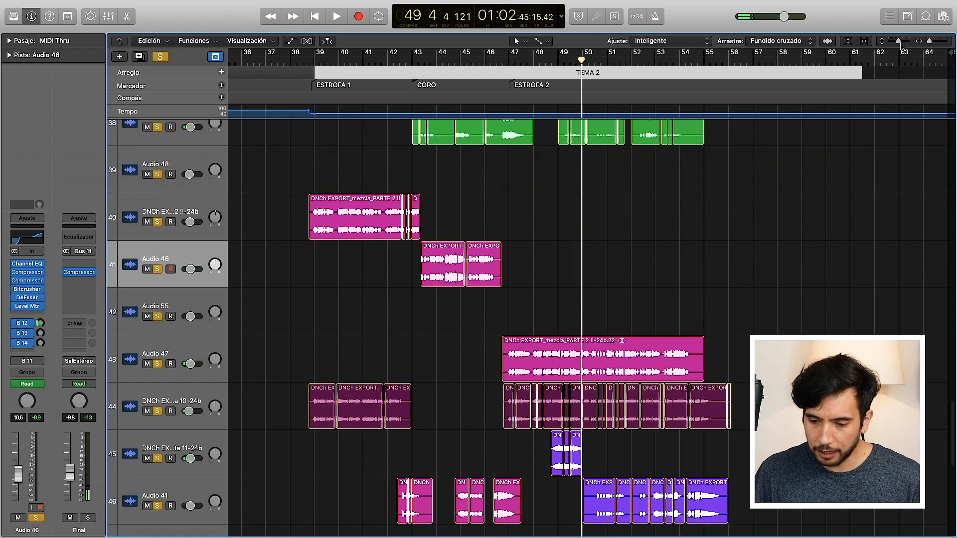
Step: Shrink the track heights until all tracks of the session fit in view, and examine the arrangement from CORO 2 into TEMA 2
drag(898, 42, 894, 43)
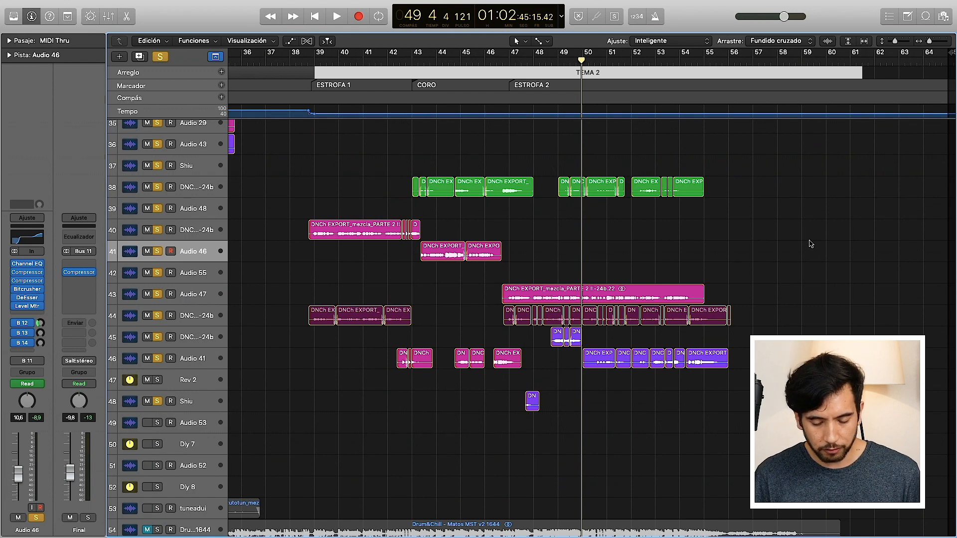
scroll(817, 295, down, 3)
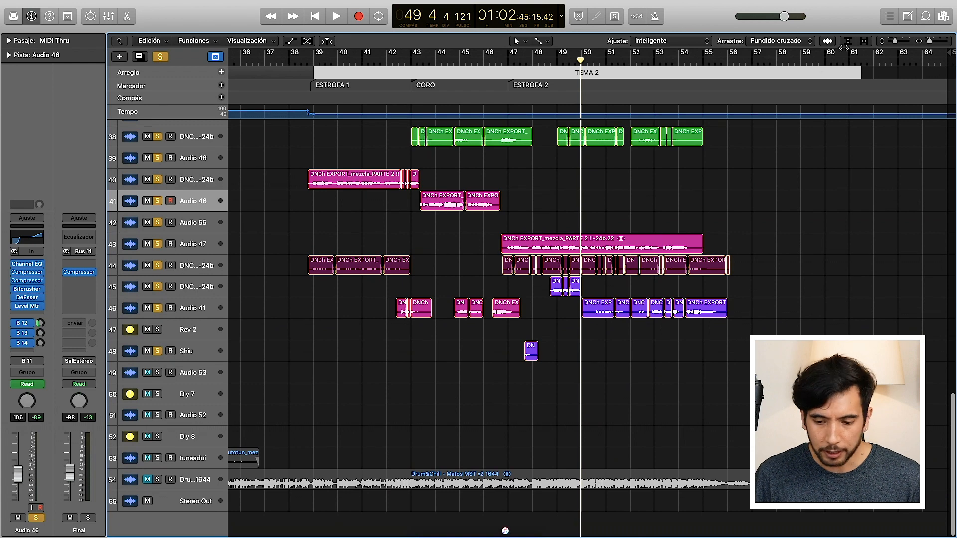
drag(895, 44, 889, 42)
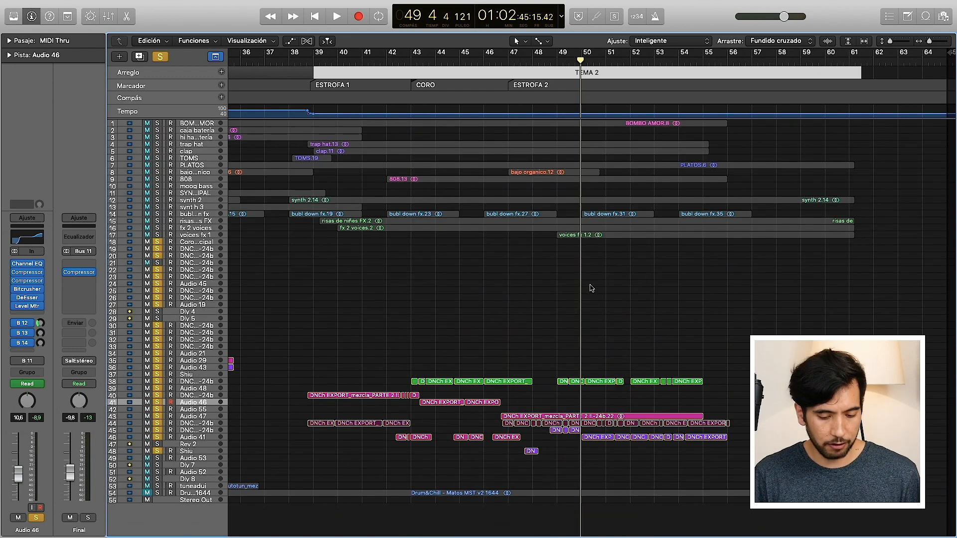
scroll(462, 301, left, 10)
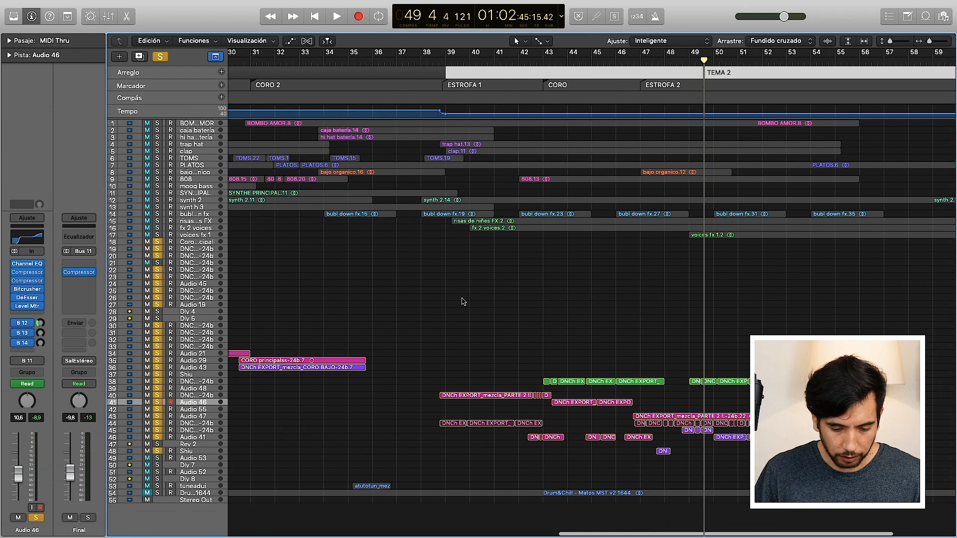
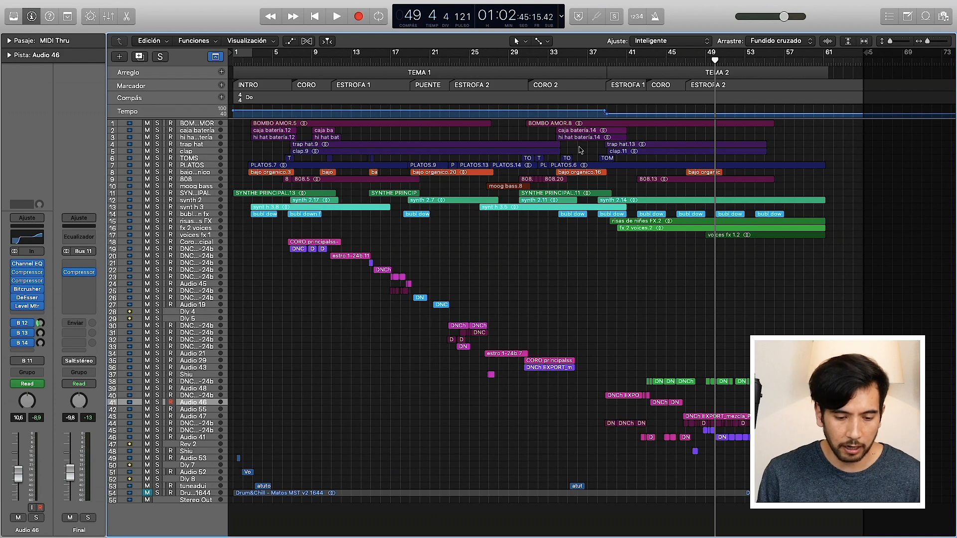
Step: Assign the Scissors tool as the alternate tool and enlarge the track heights so the track names are readable
click(542, 41)
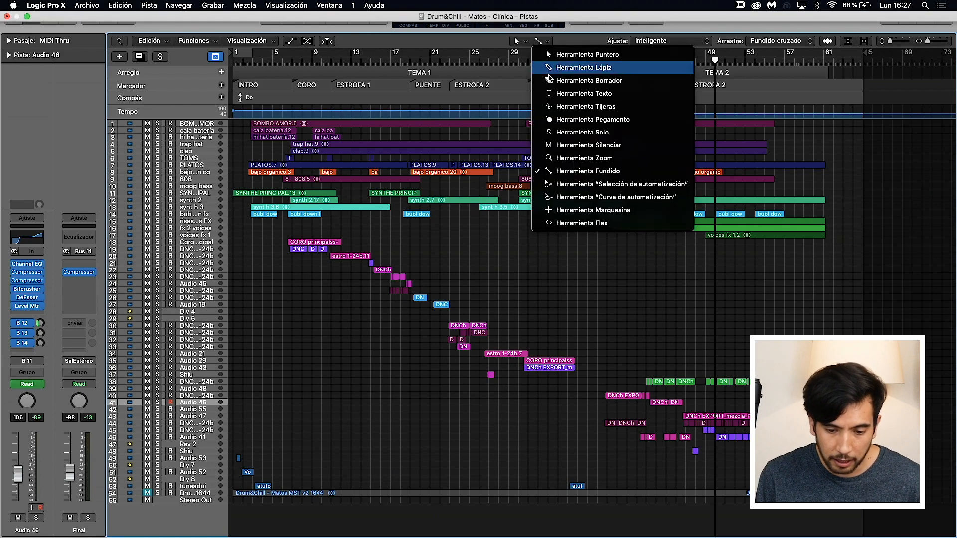
click(585, 106)
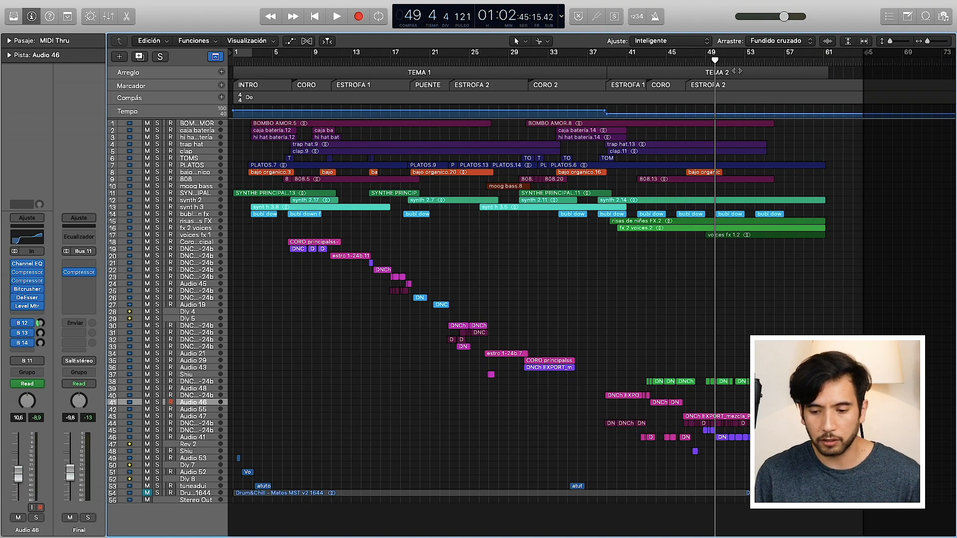
drag(889, 44, 893, 46)
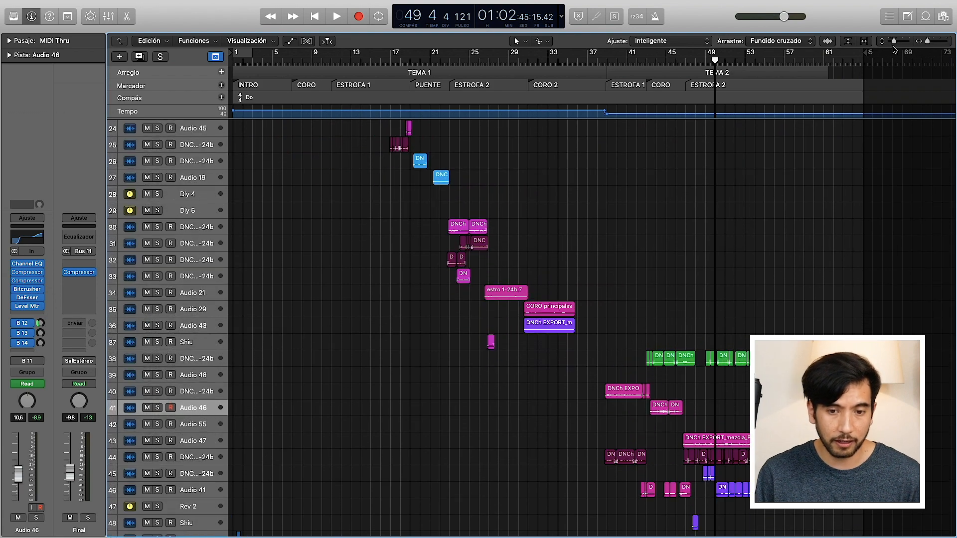
scroll(614, 201, up, 10)
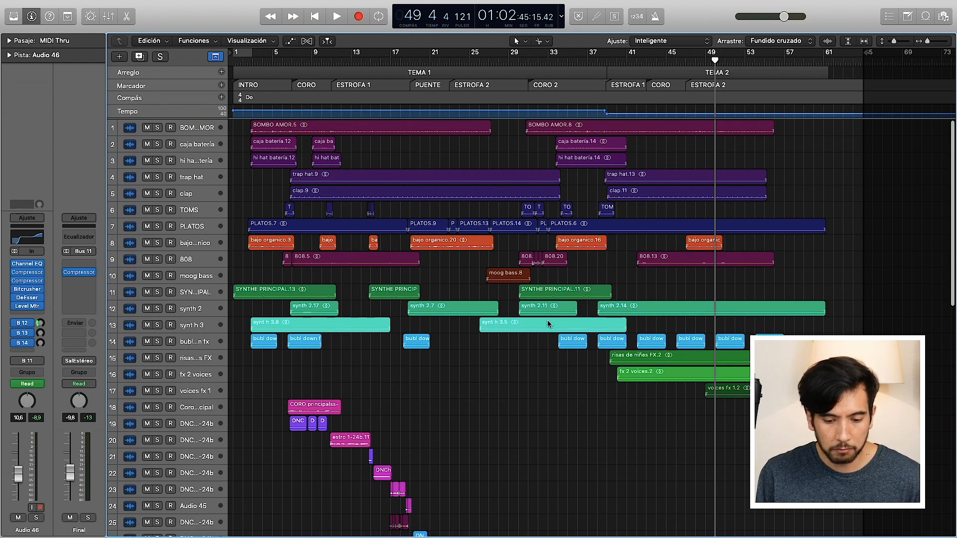
Step: Examine the full arrangement, from the drum and instrument tracks down through the vocal tracks of both songs
scroll(548, 323, down, 10)
scroll(548, 323, down, 10)
scroll(548, 324, up, 20)
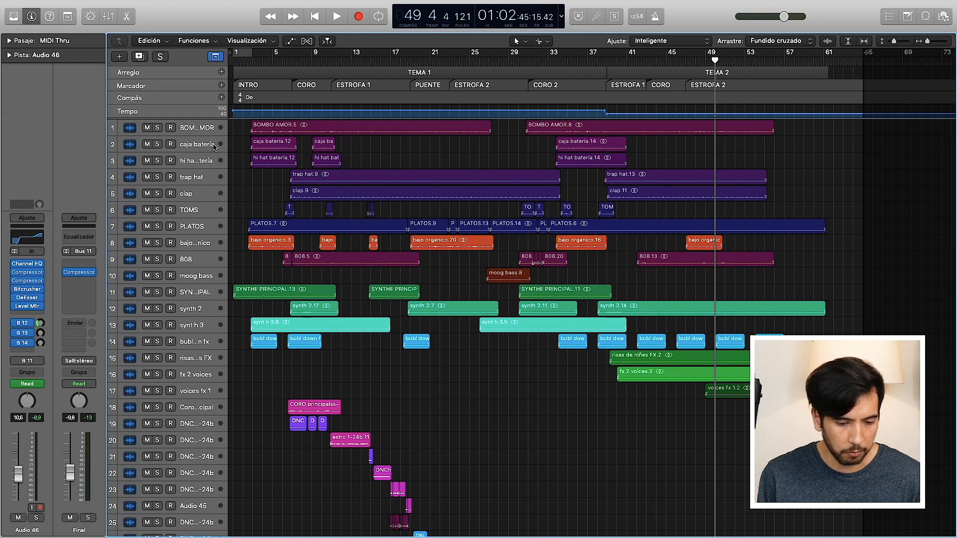
scroll(315, 239, down, 6)
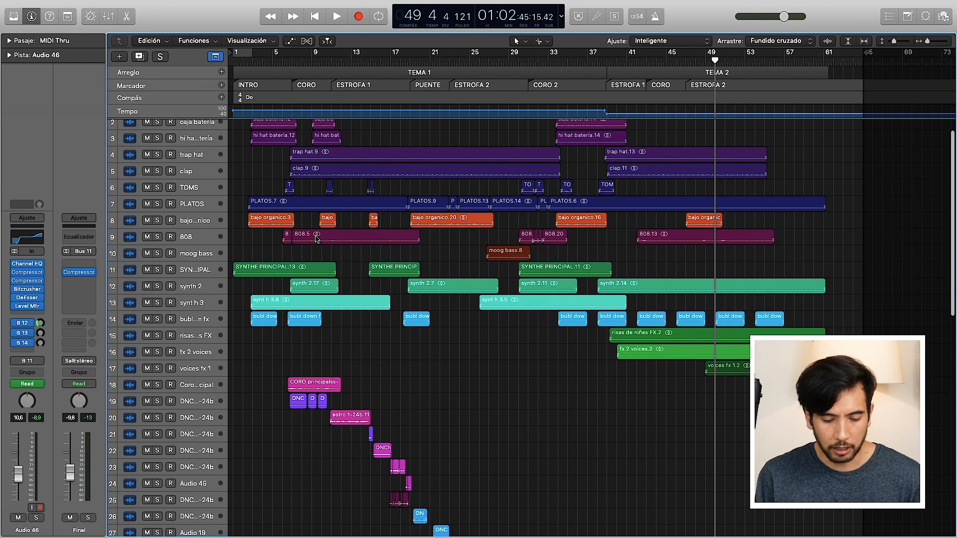
scroll(314, 239, down, 5)
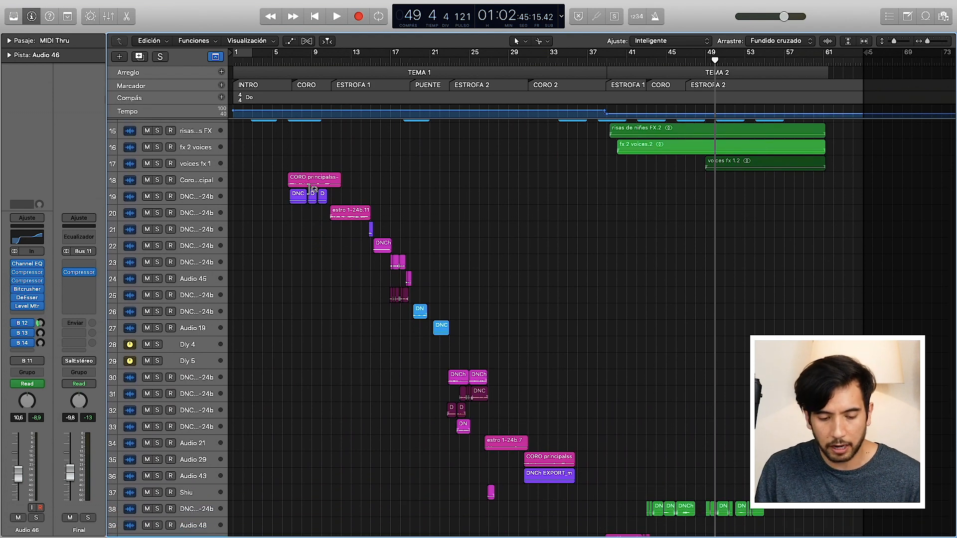
scroll(442, 333, down, 2)
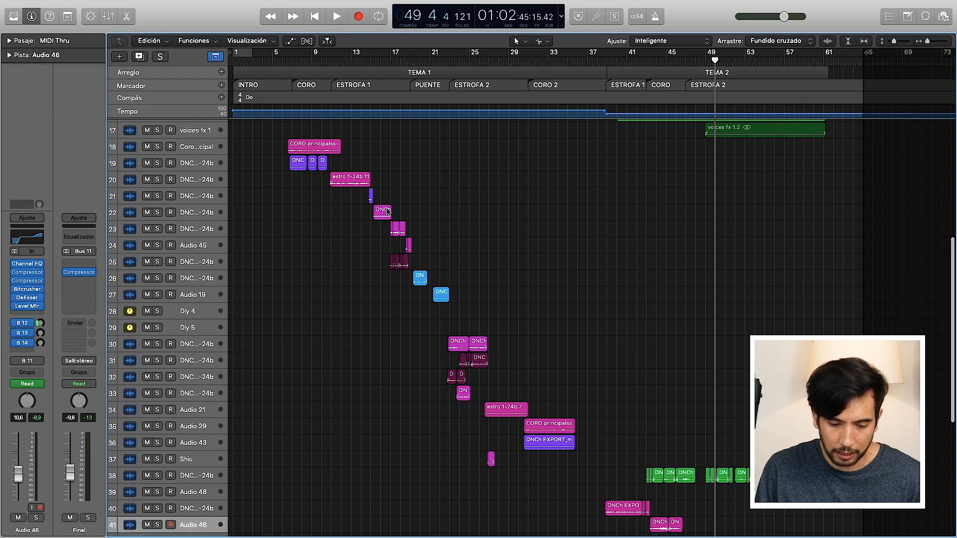
scroll(516, 343, down, 2)
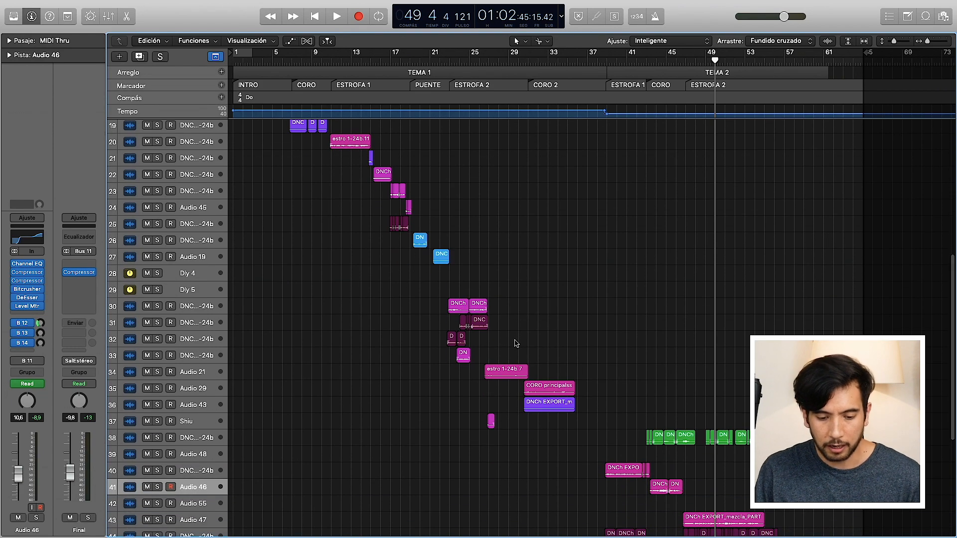
scroll(516, 342, up, 18)
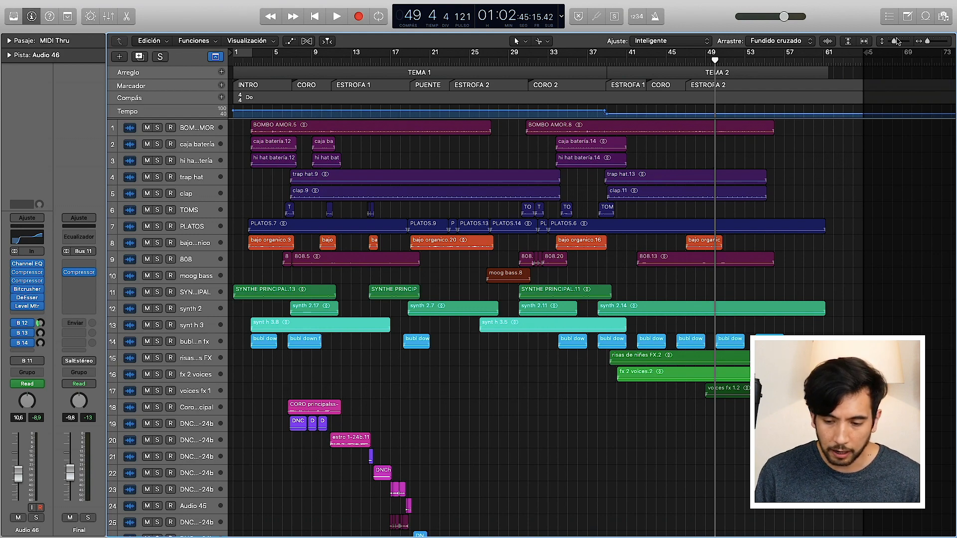
Step: Magnify the 808 track and examine its split regions at the start of CORO 2
drag(894, 41, 903, 41)
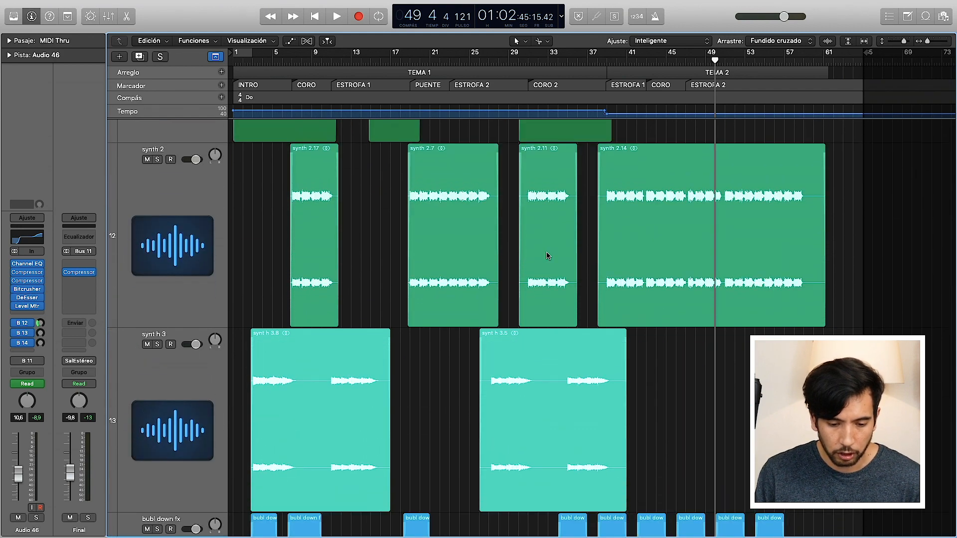
scroll(548, 256, up, 5)
scroll(548, 256, up, 6)
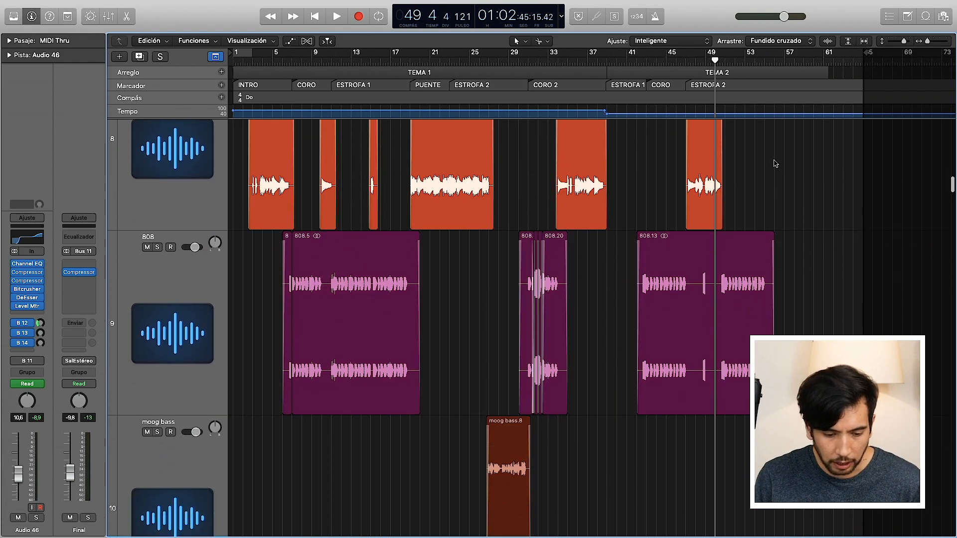
drag(926, 41, 930, 41)
scroll(691, 320, right, 8)
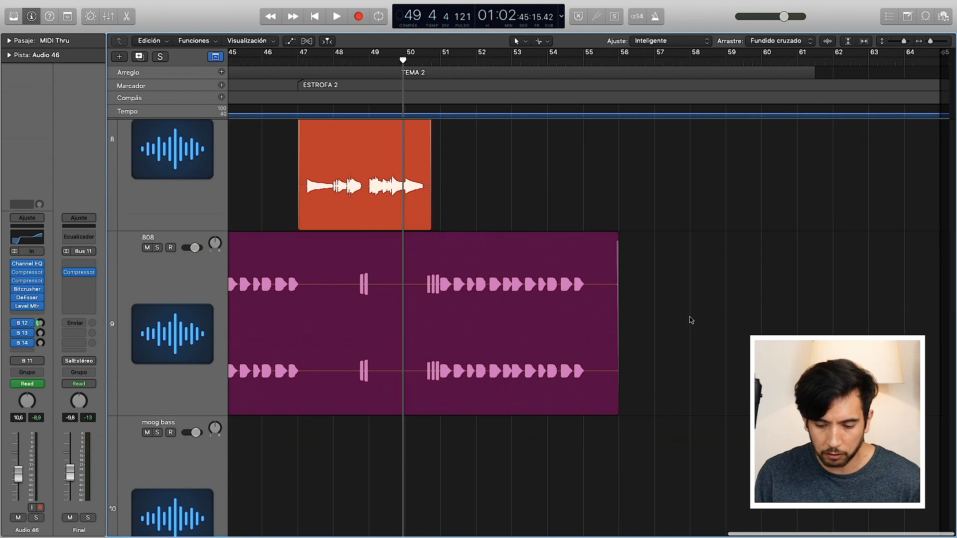
scroll(691, 320, left, 12)
scroll(691, 320, left, 6)
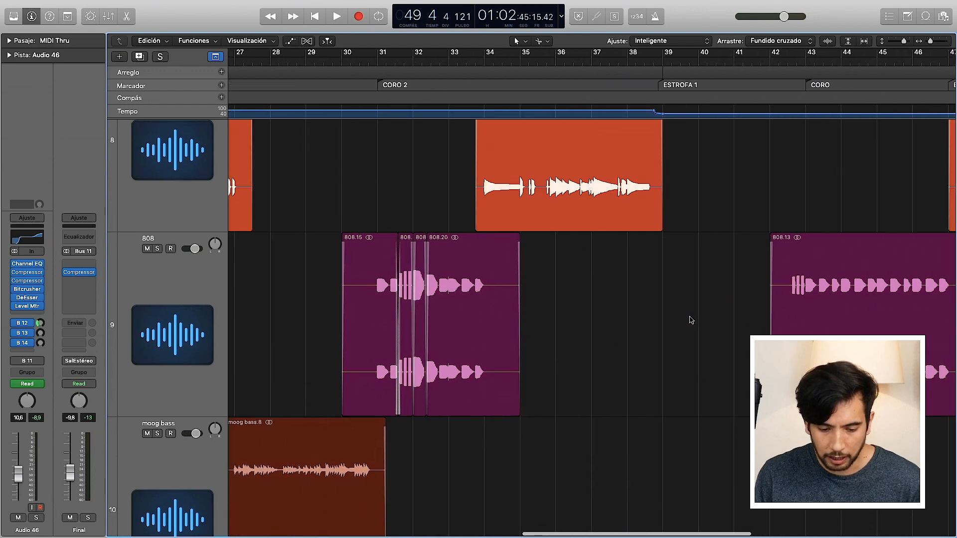
click(404, 290)
drag(929, 41, 931, 43)
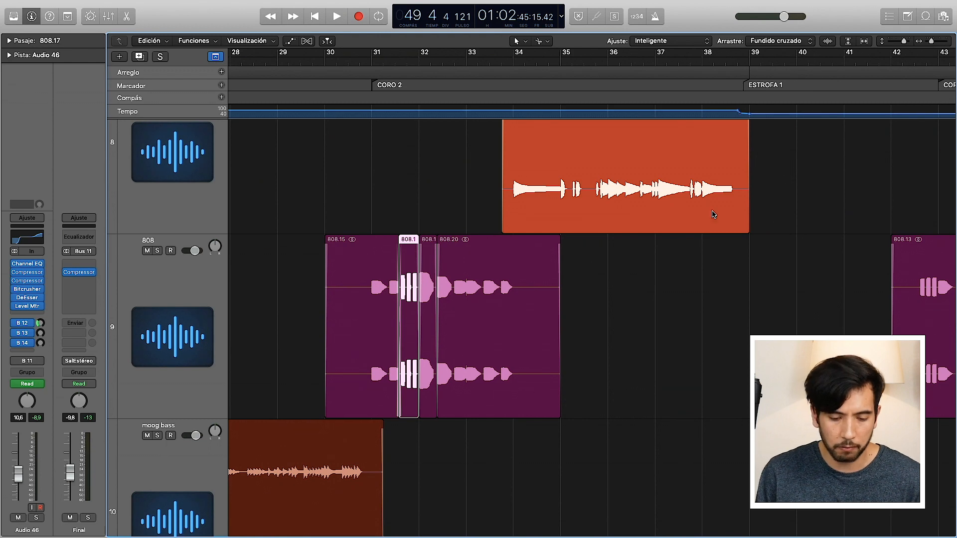
Step: Show the region parameters and compare the gain of the separate 808 regions in CORO 2
click(398, 193)
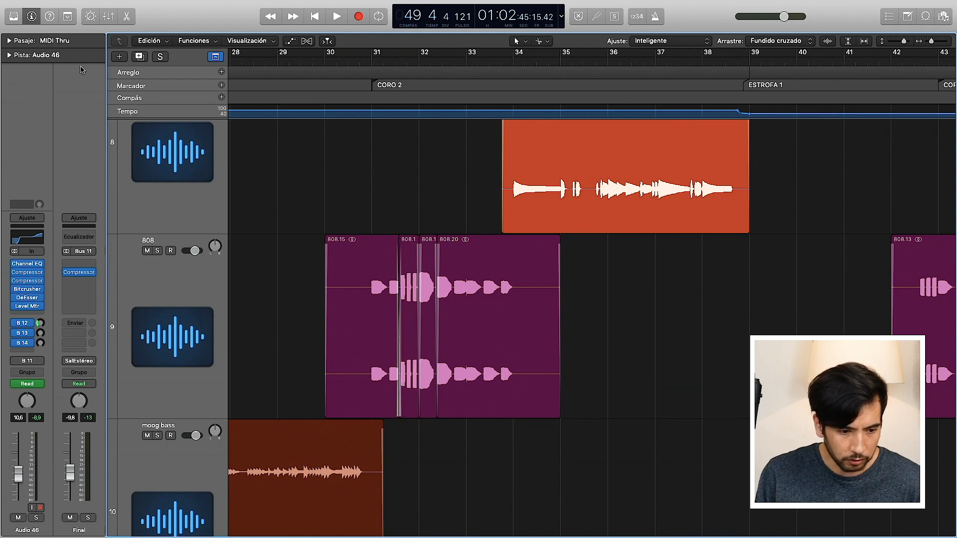
click(9, 40)
click(408, 299)
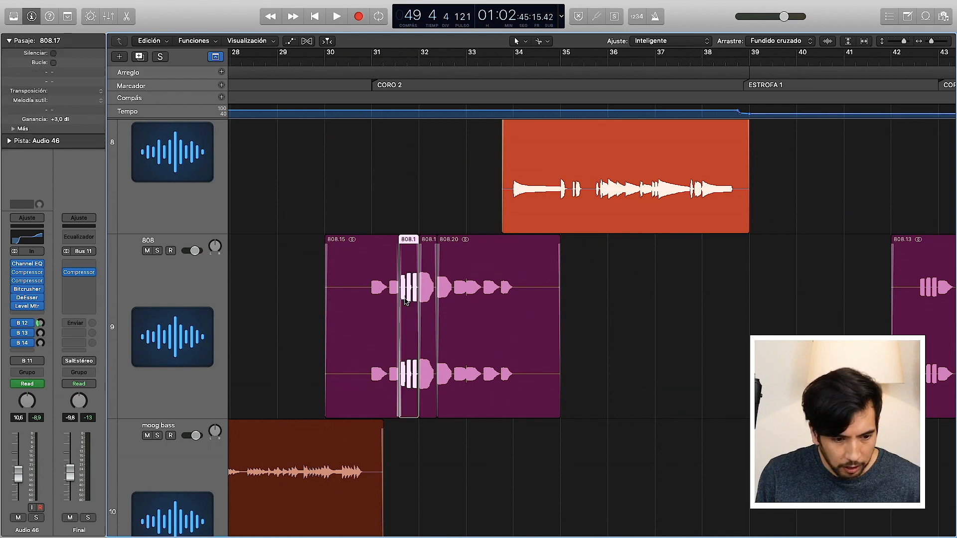
click(489, 339)
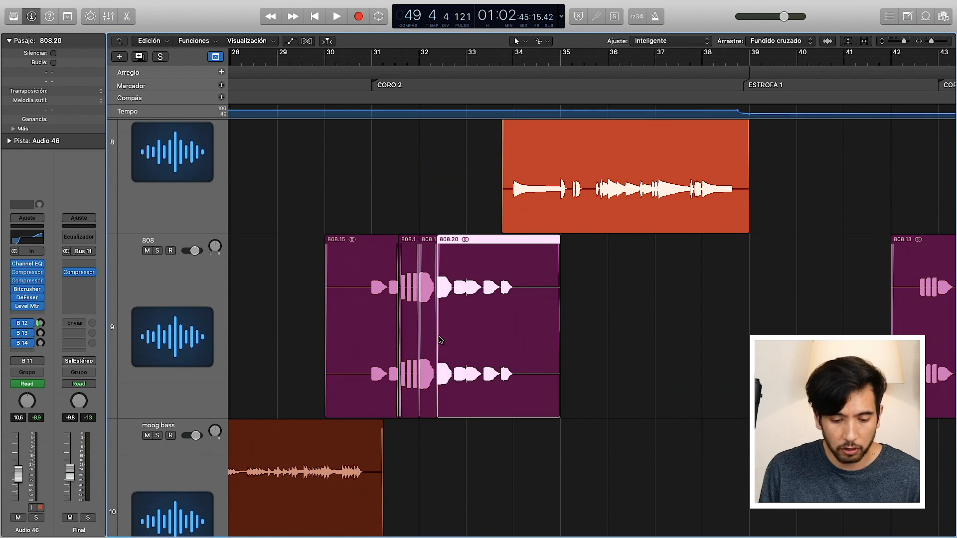
click(410, 337)
click(429, 306)
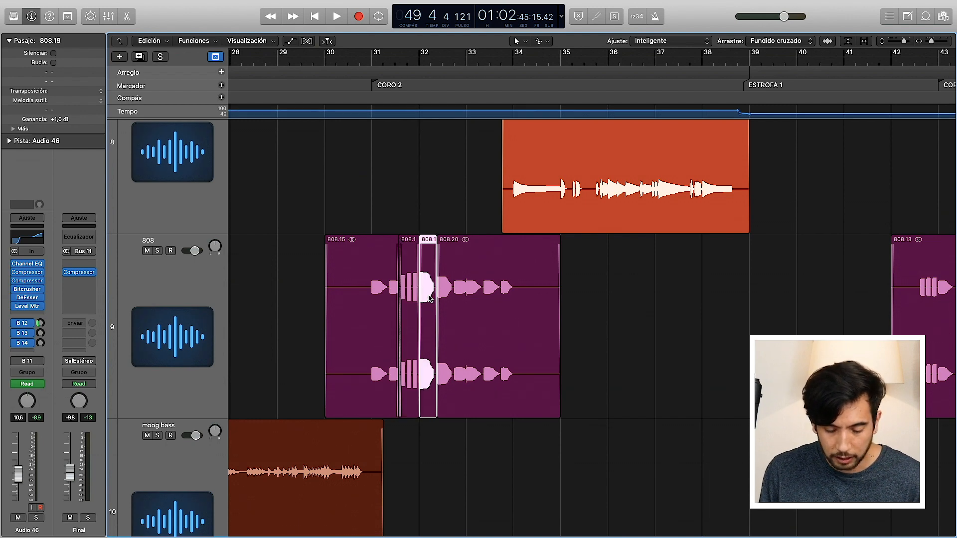
click(411, 300)
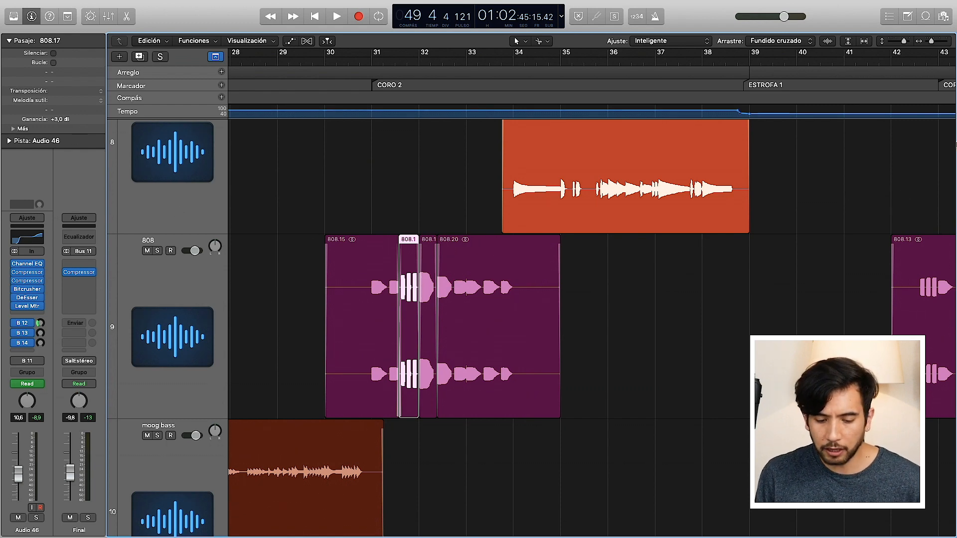
Step: Fit both songs in the timeline width, review the drum, bass, synth, FX and first vocal tracks, and collapse the region parameters
drag(931, 44, 895, 43)
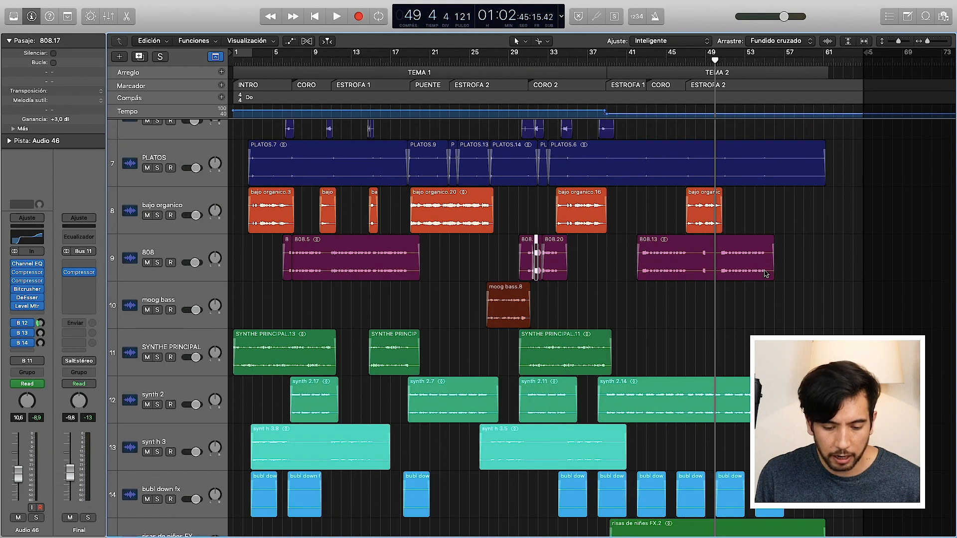
scroll(764, 270, down, 3)
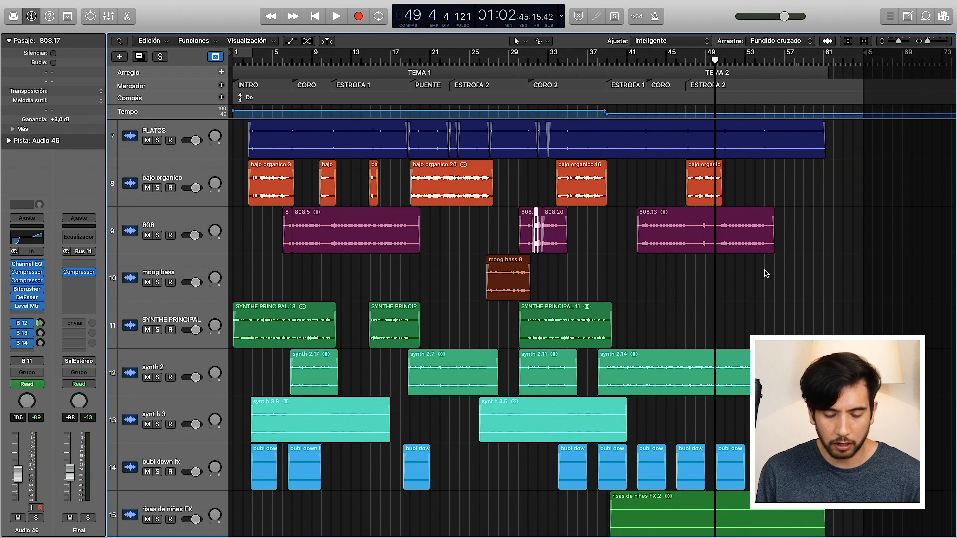
scroll(766, 274, down, 5)
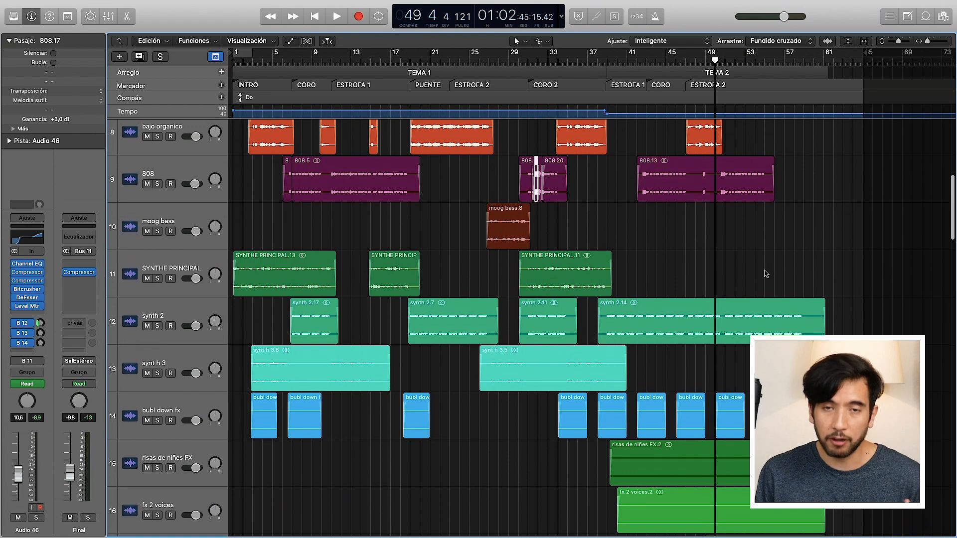
scroll(765, 273, down, 1)
scroll(766, 273, down, 2)
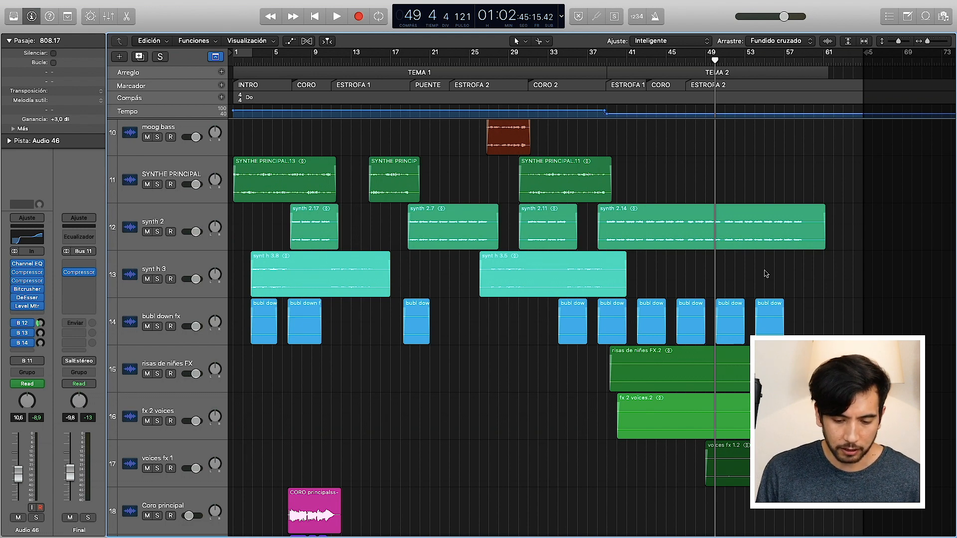
scroll(548, 440, up, 10)
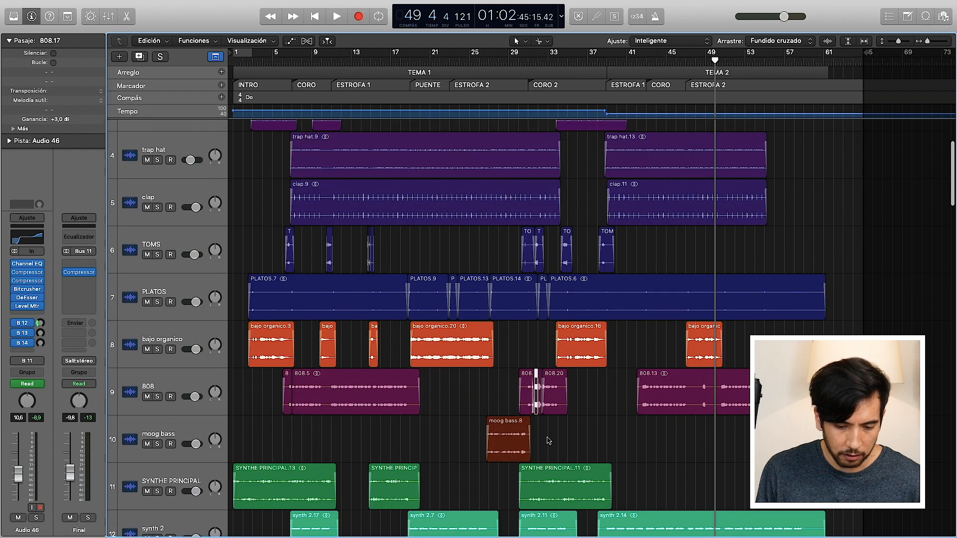
scroll(547, 439, up, 3)
scroll(546, 438, down, 8)
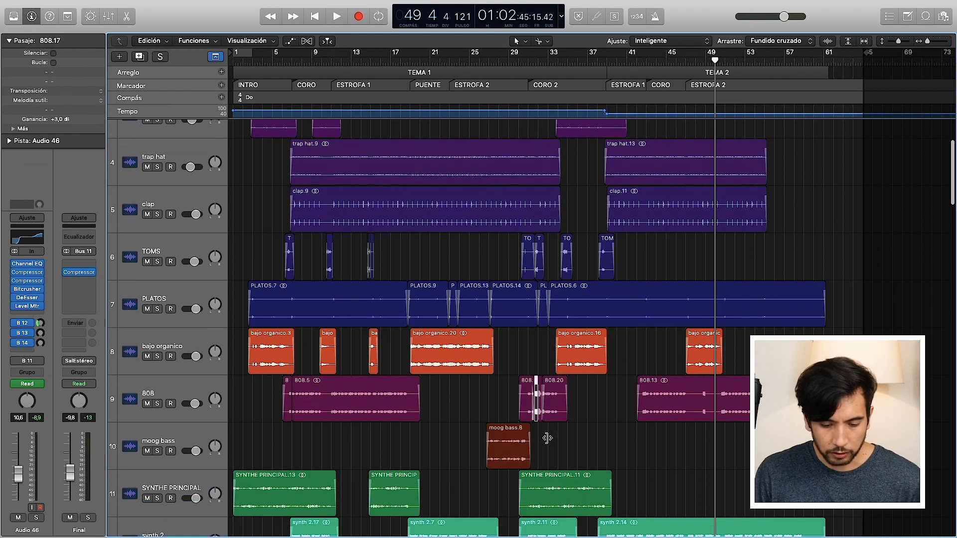
scroll(547, 439, down, 8)
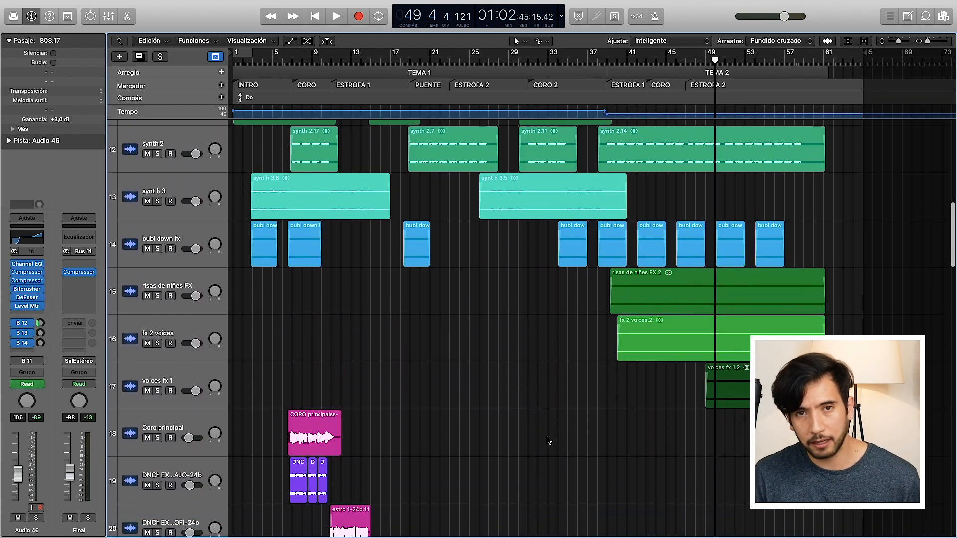
scroll(548, 440, down, 3)
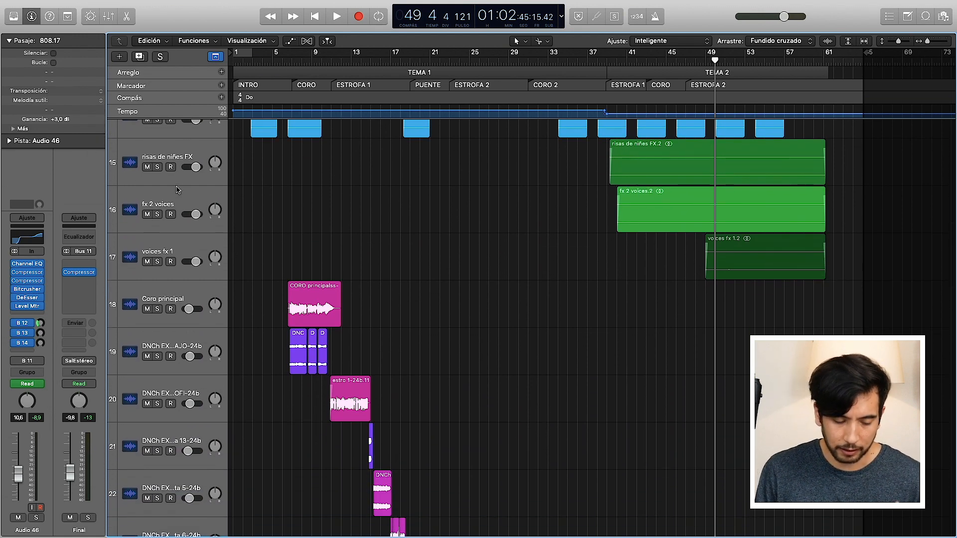
click(8, 41)
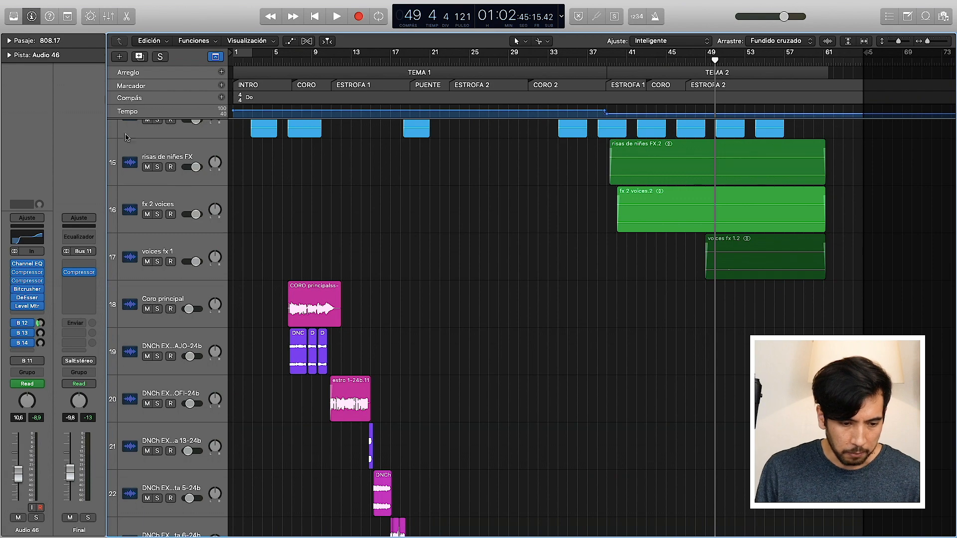
Step: Select the drum tracks from BOMBO AMOR to PLATOS and check their Drums bus among the group buses in the mixer
scroll(450, 298, up, 15)
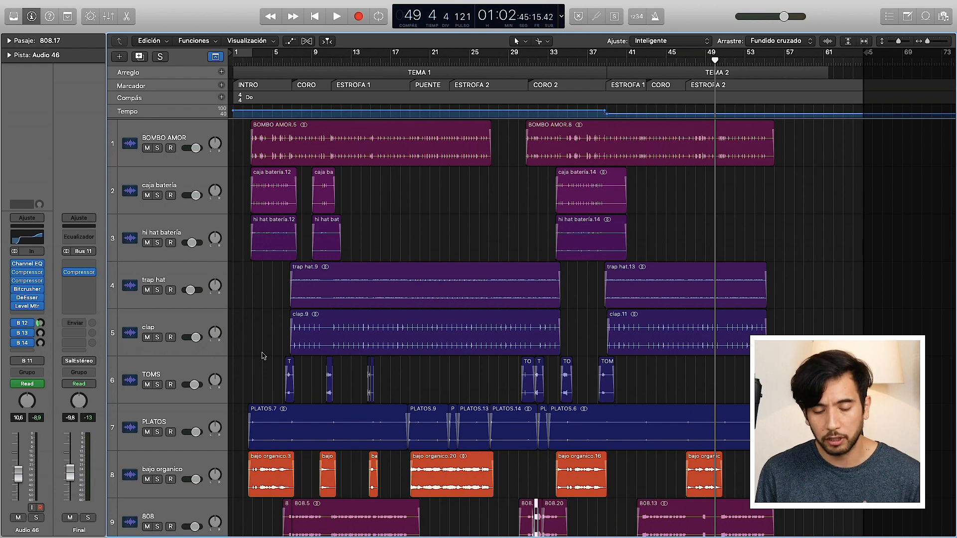
click(209, 138)
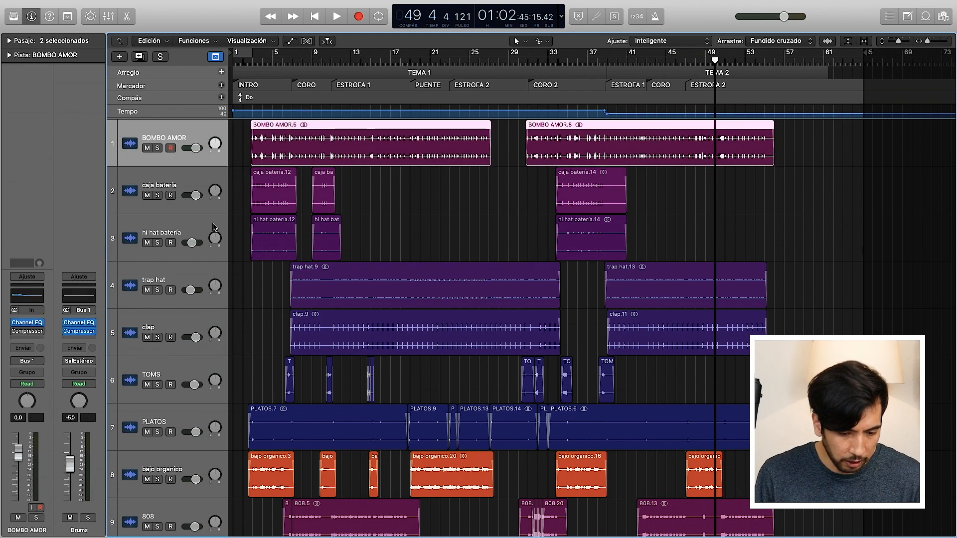
scroll(209, 404, down, 1)
shift+click(182, 388)
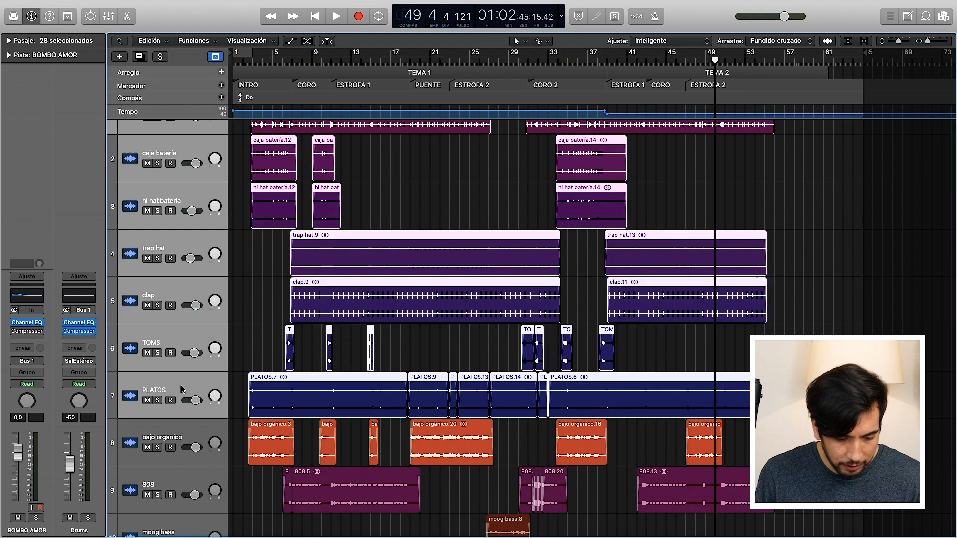
scroll(326, 391, down, 1)
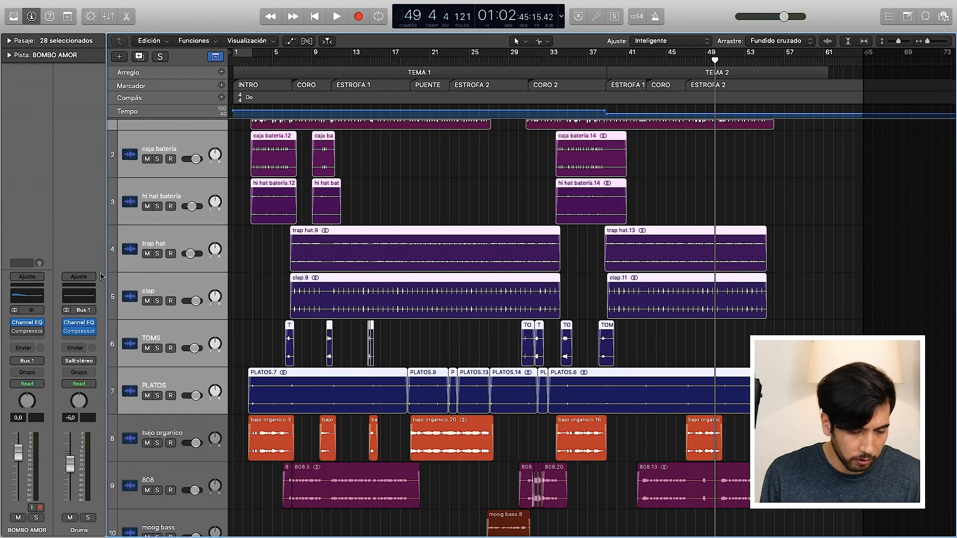
click(108, 17)
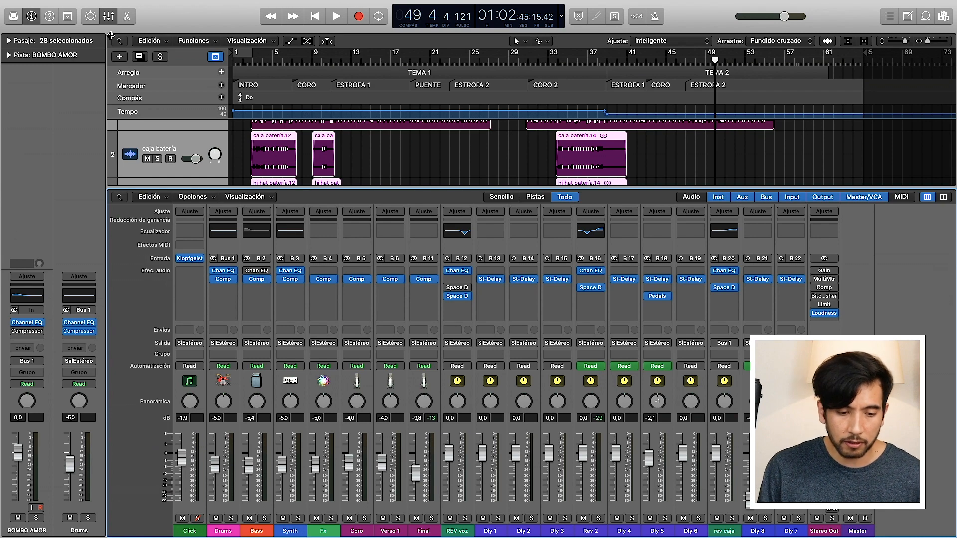
click(108, 16)
Step: Inspect the channel strips and bus output of the caja batería and BOMBO AMOR tracks
click(174, 144)
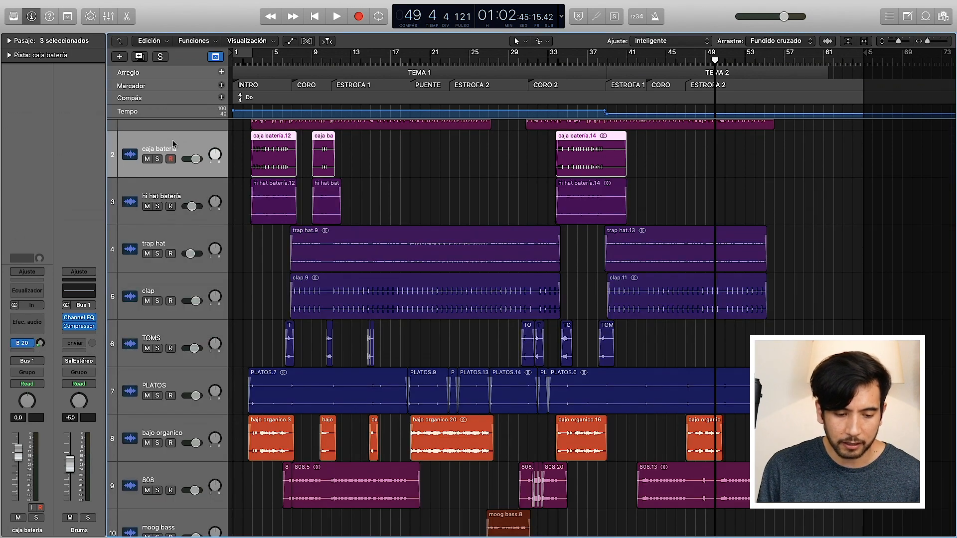
scroll(165, 137, up, 2)
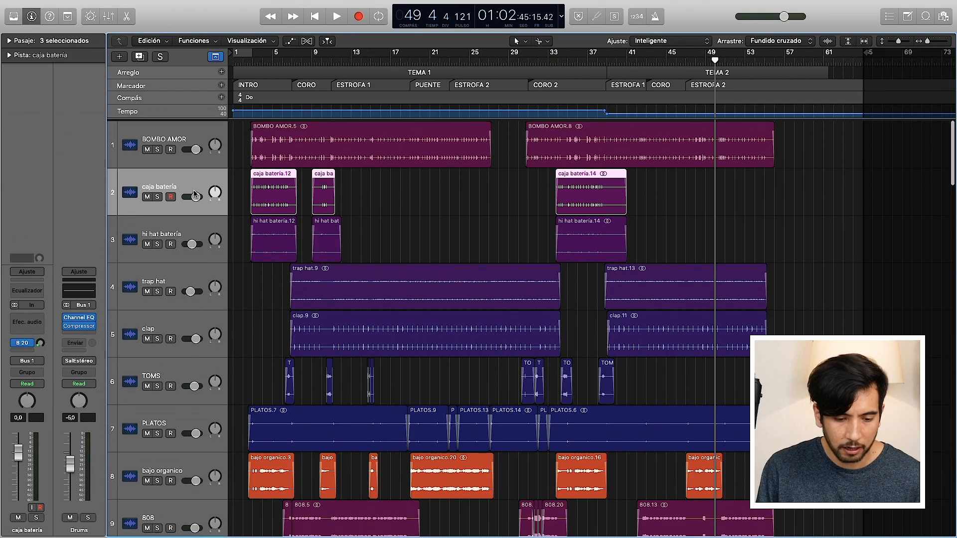
click(159, 131)
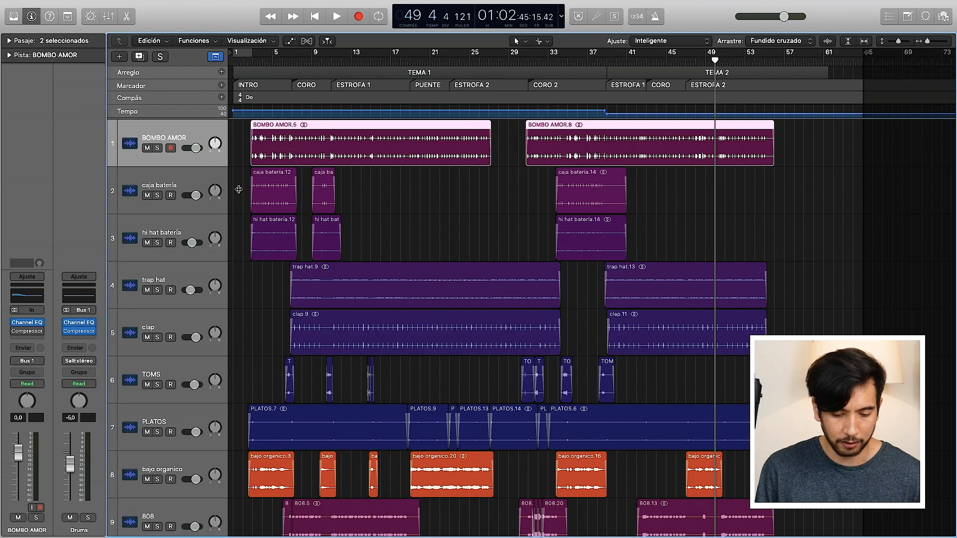
scroll(294, 309, down, 1)
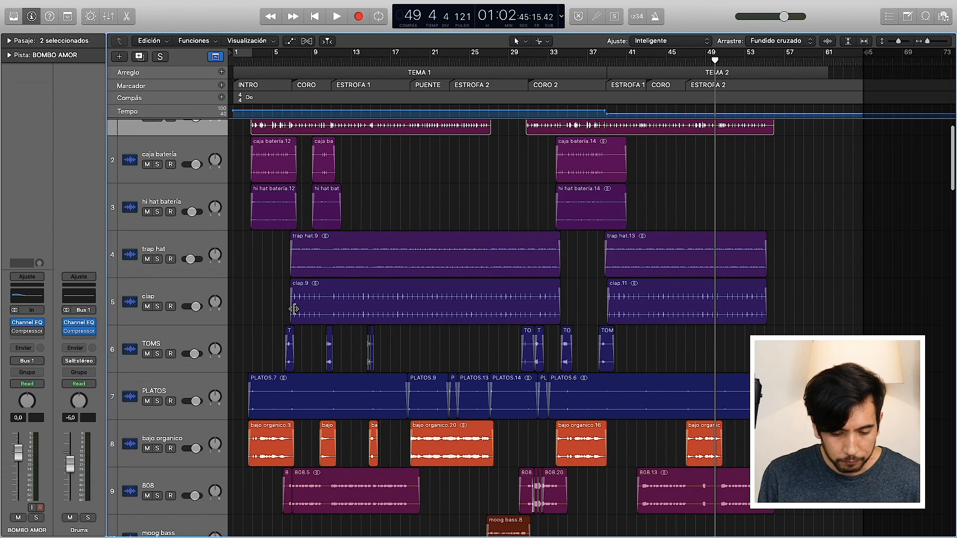
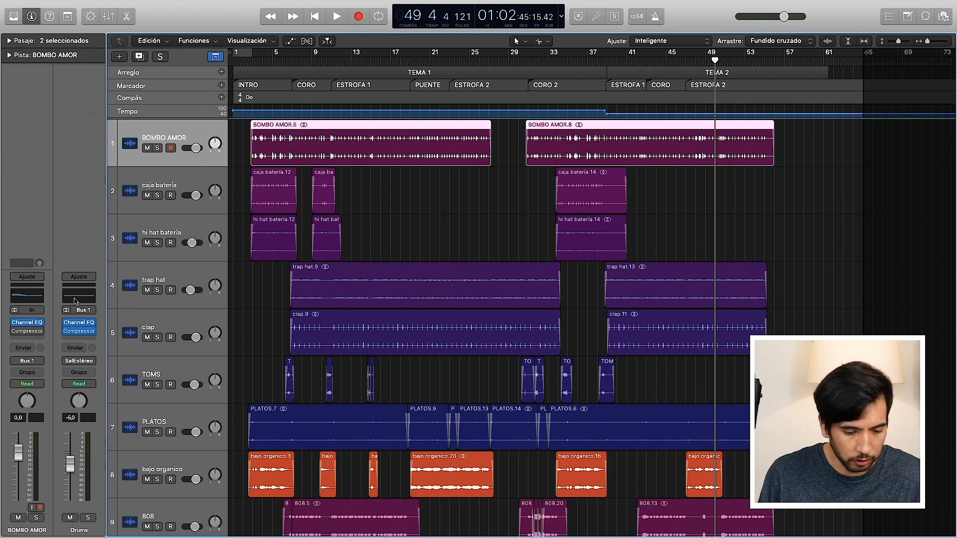
Step: Inspect the Channel EQ on the BOMBO AMOR track, move the playhead to bar 20, and close the EQ
click(29, 325)
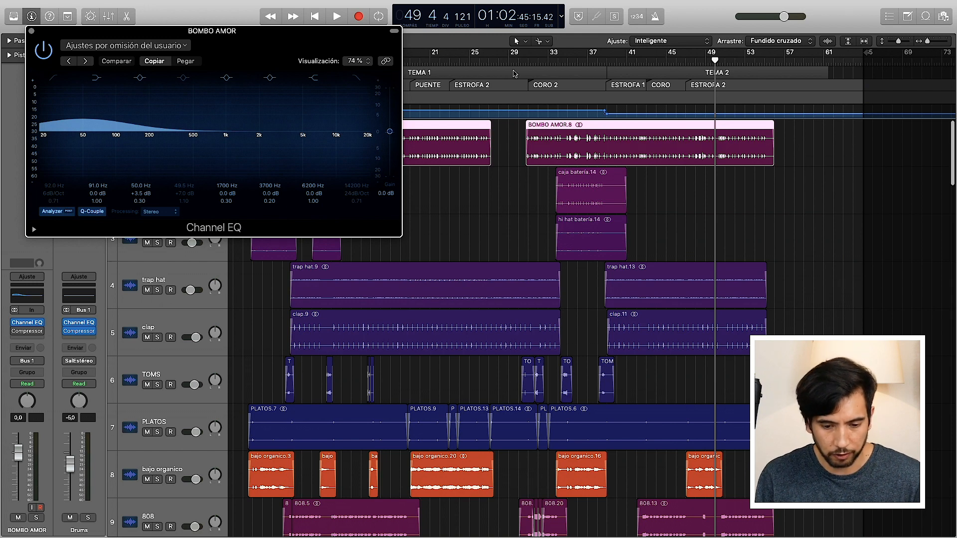
drag(420, 61, 423, 60)
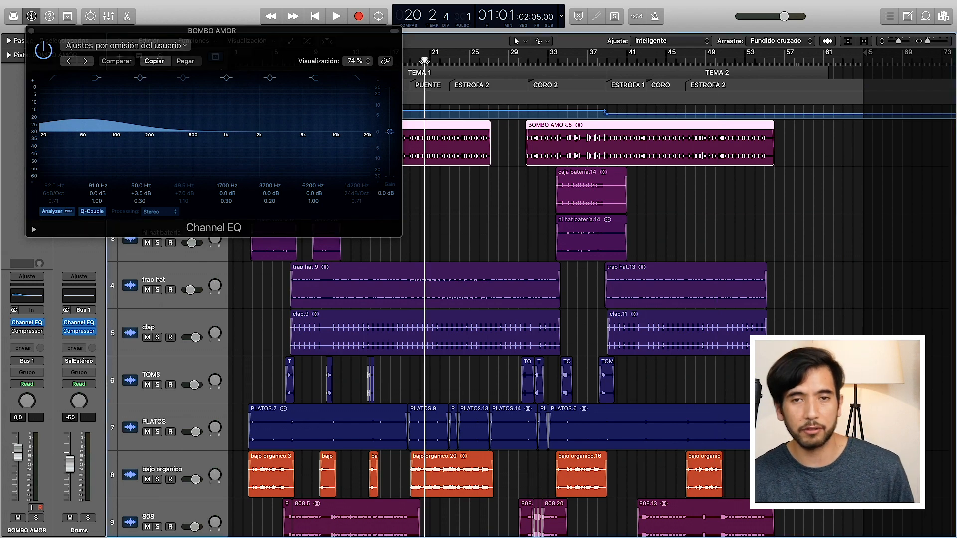
drag(167, 35, 342, 42)
click(203, 36)
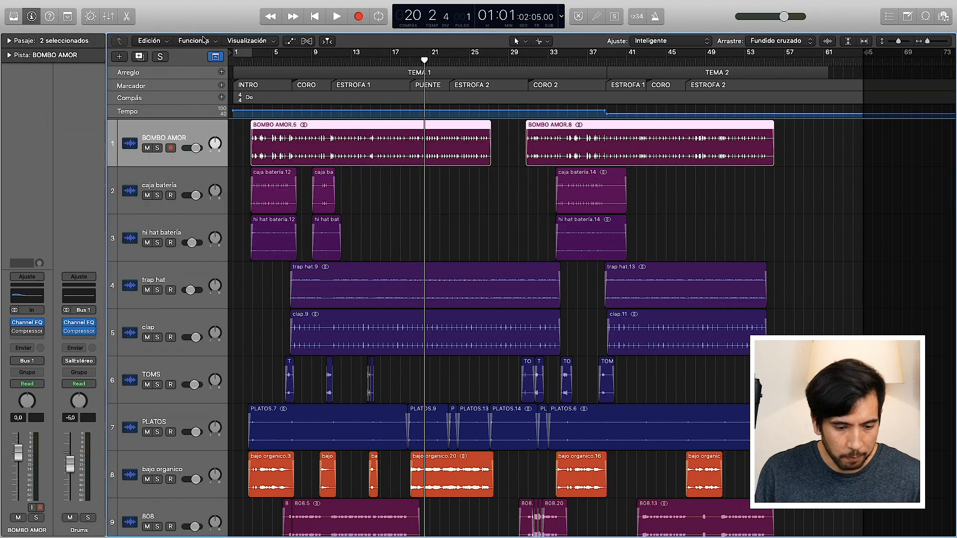
Step: Show the mixer and inspect the Channel EQ and Compressor inserted on the Drums bus, closing each one
click(108, 16)
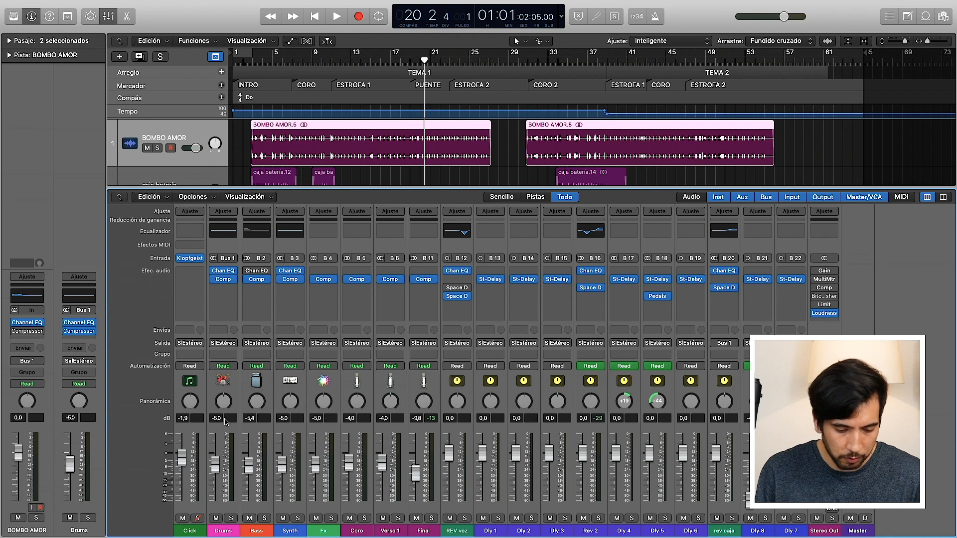
click(222, 270)
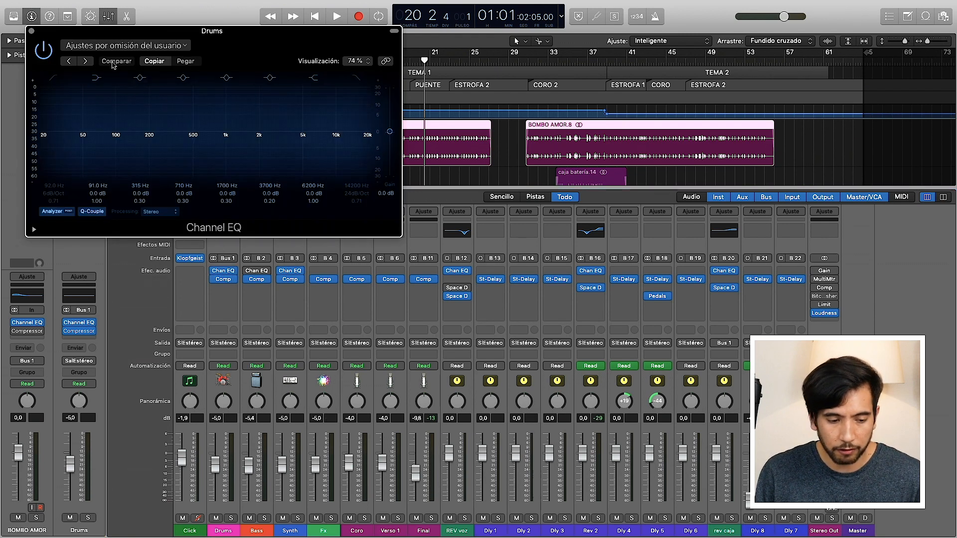
click(31, 31)
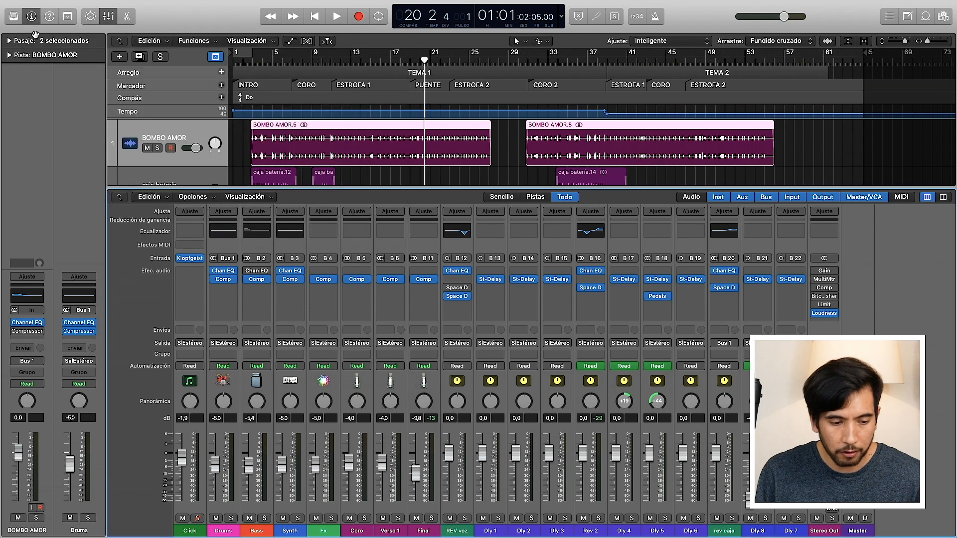
click(223, 280)
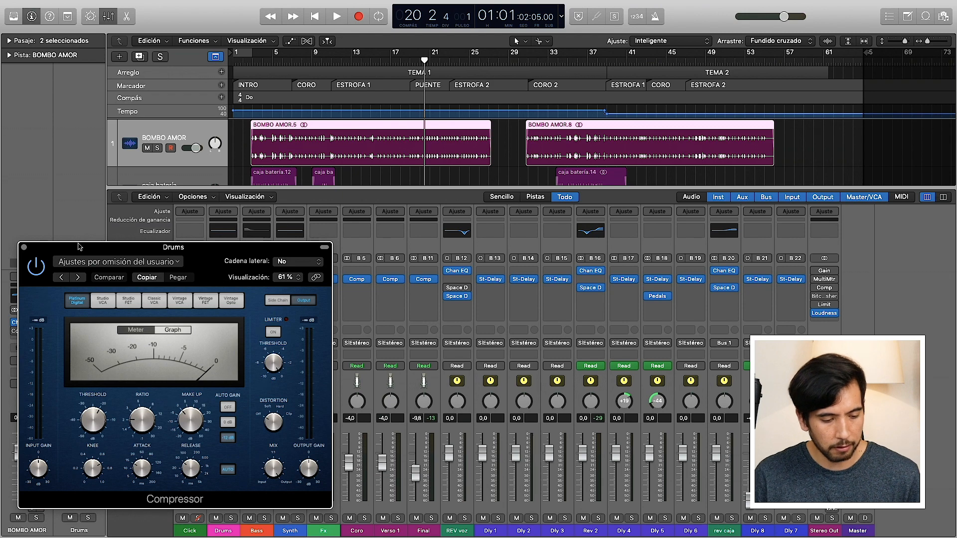
click(23, 247)
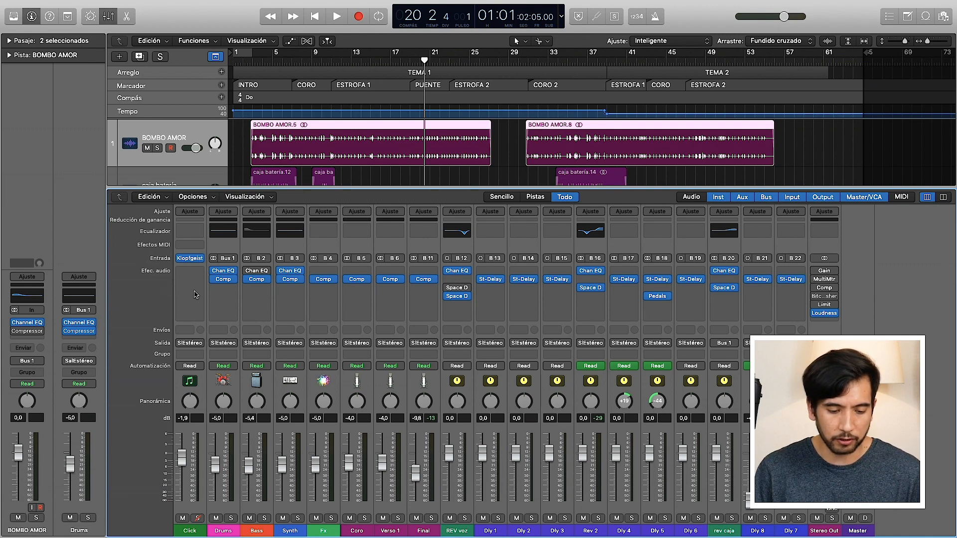
Step: Lay out the Drums Channel EQ and Compressor, the Dly 4 Stereo Delay and the Rev 2 Space Designer for comparison, and close them all
click(225, 273)
click(225, 280)
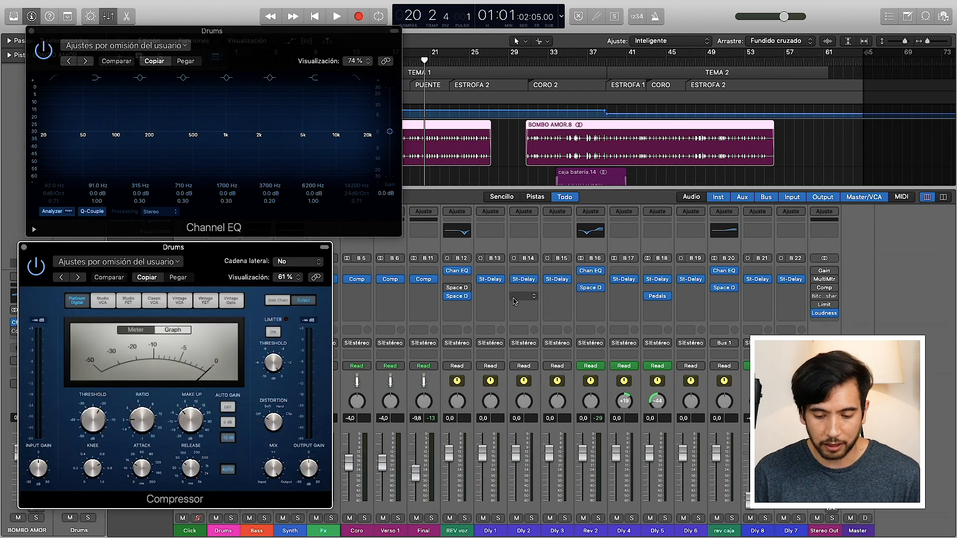
click(624, 280)
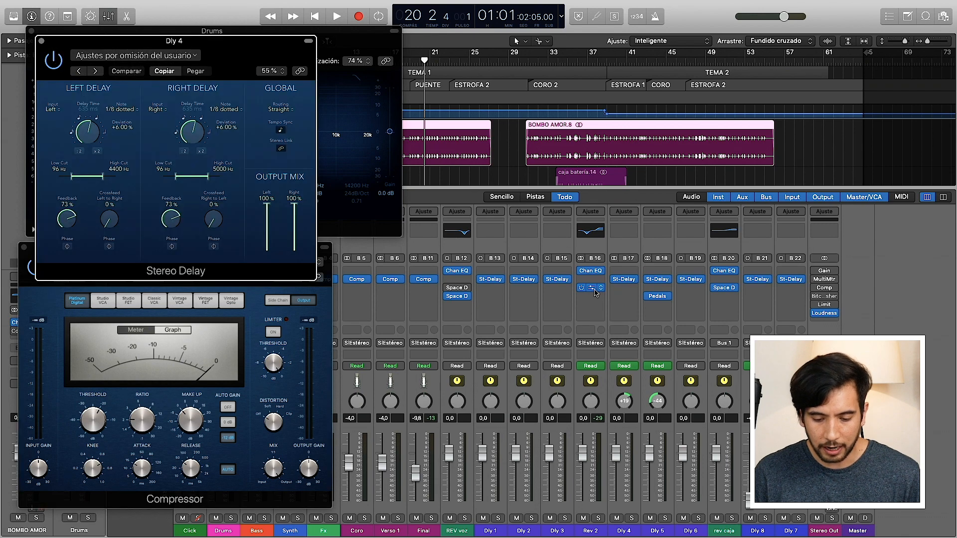
click(590, 288)
drag(259, 59, 622, 45)
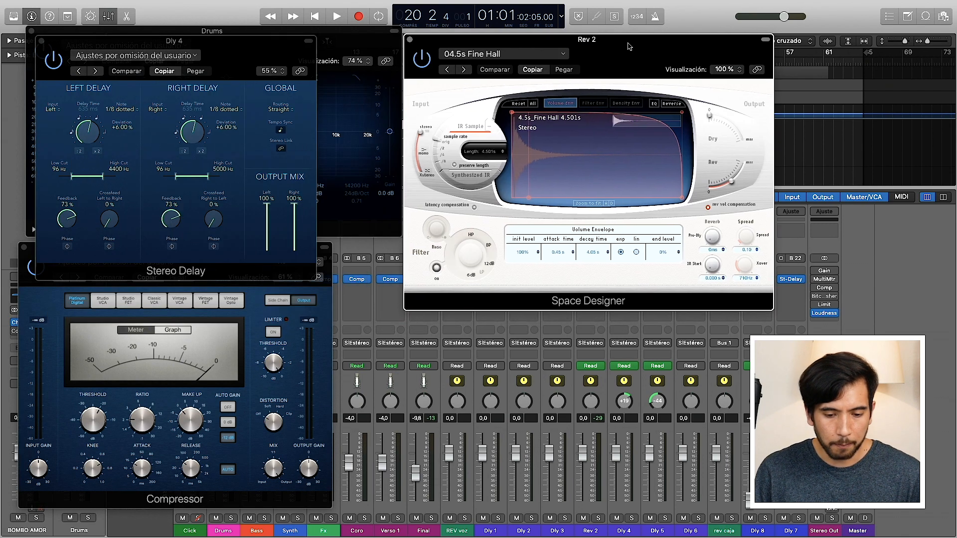
drag(257, 59, 613, 319)
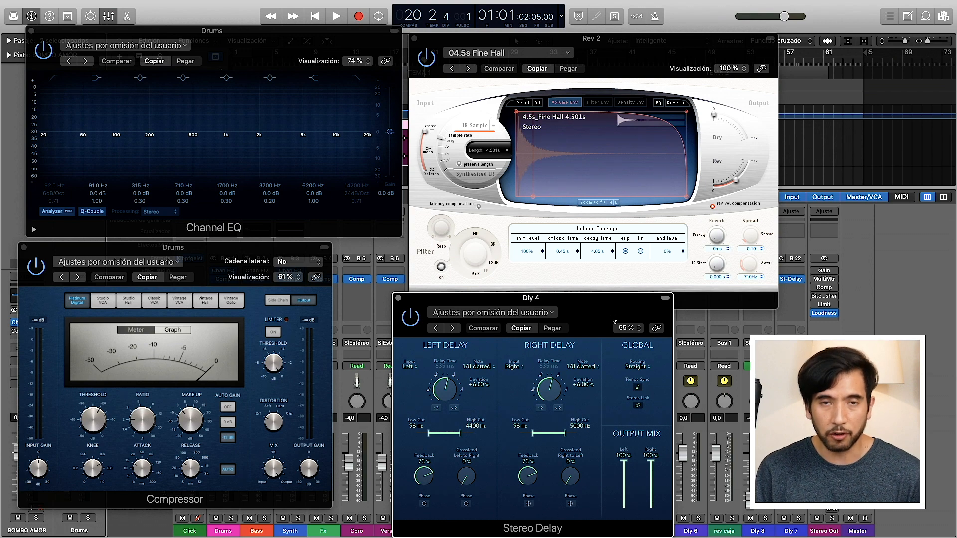
click(398, 298)
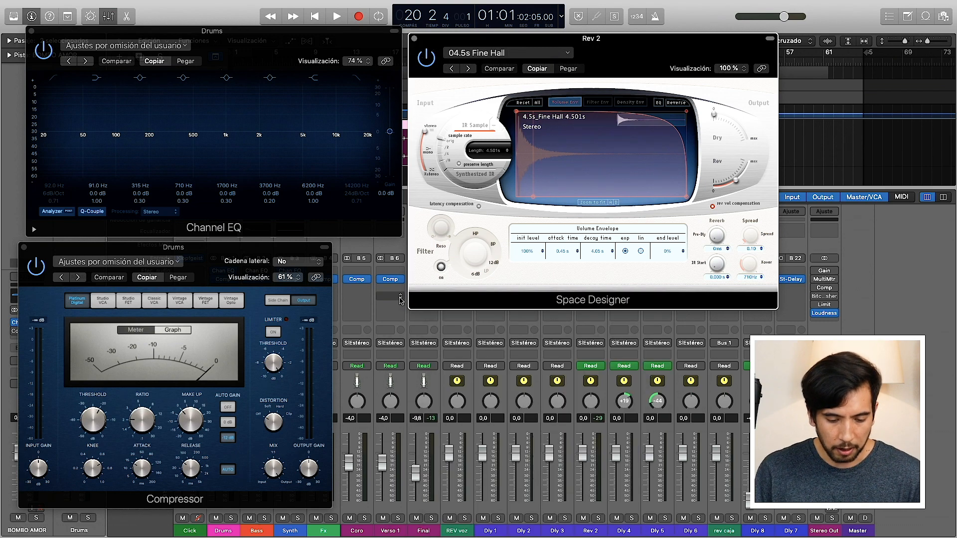
click(413, 38)
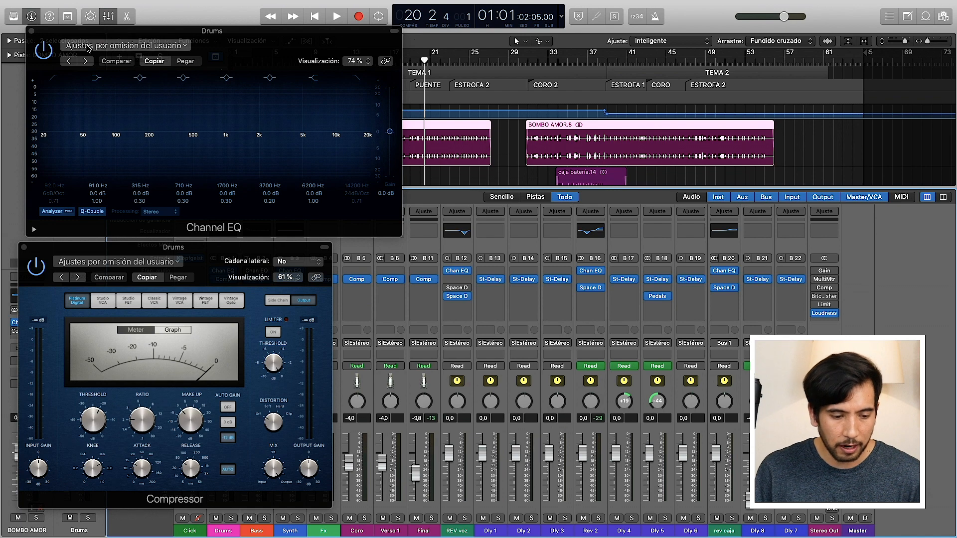
click(30, 31)
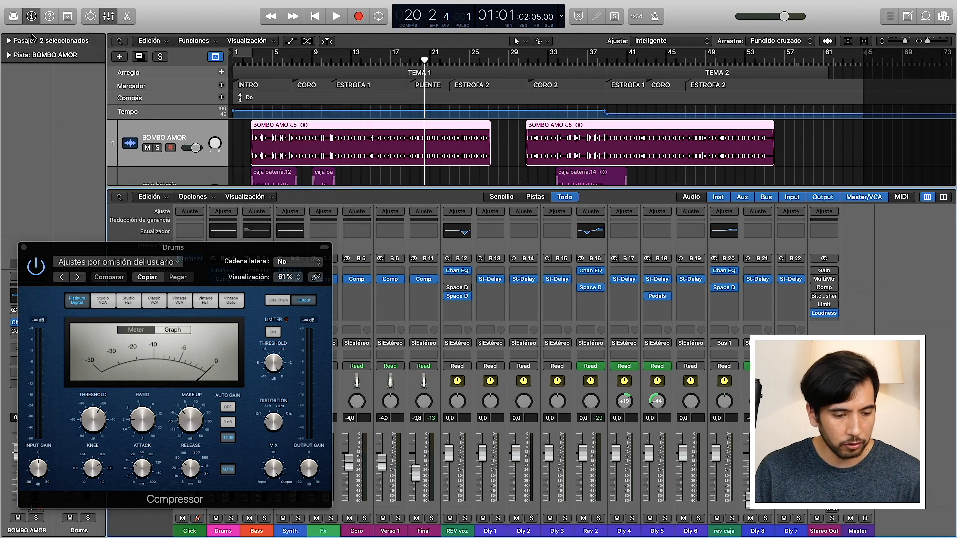
click(24, 248)
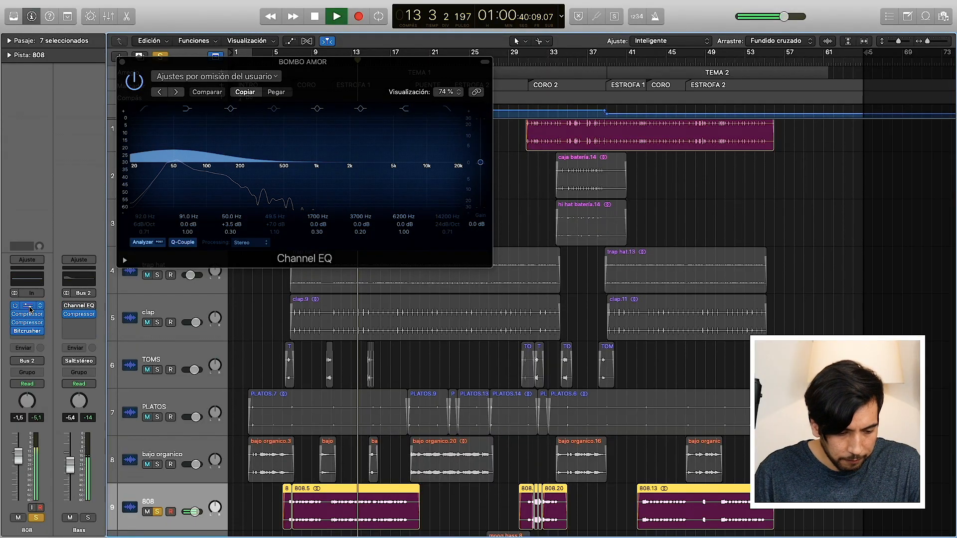
Step: Place the 808 and BOMBO AMOR Channel EQs beside each other, compare their low frequencies during playback, and stop playback
click(27, 305)
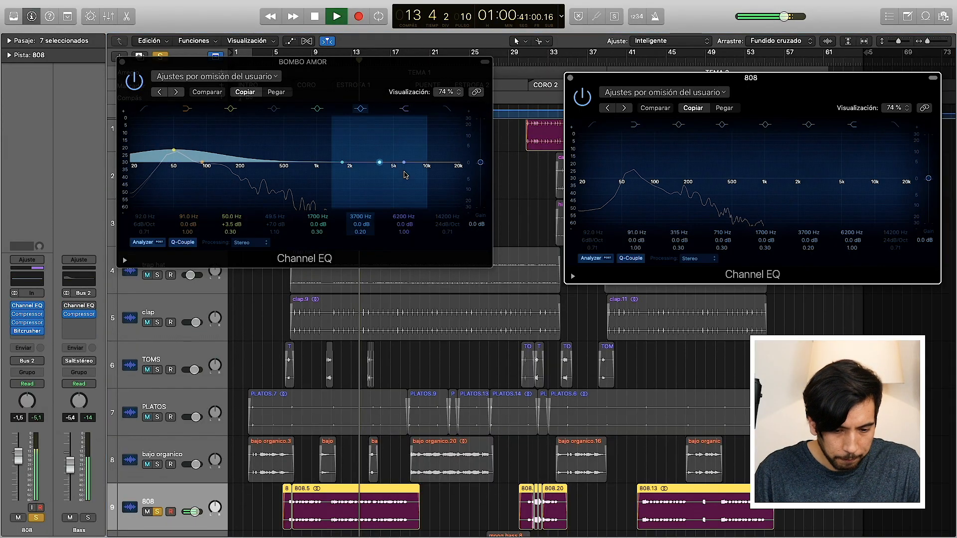
drag(663, 78, 588, 73)
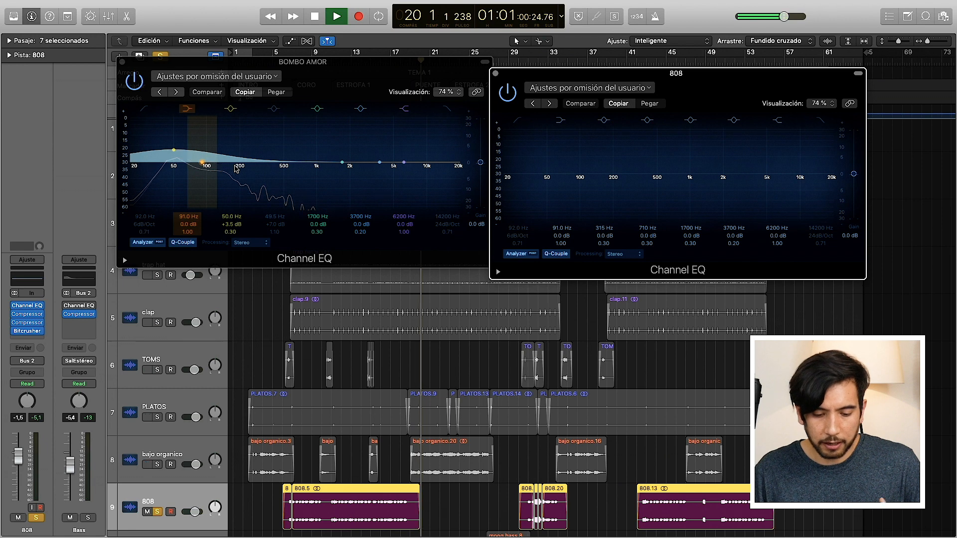
drag(349, 62, 348, 138)
click(351, 61)
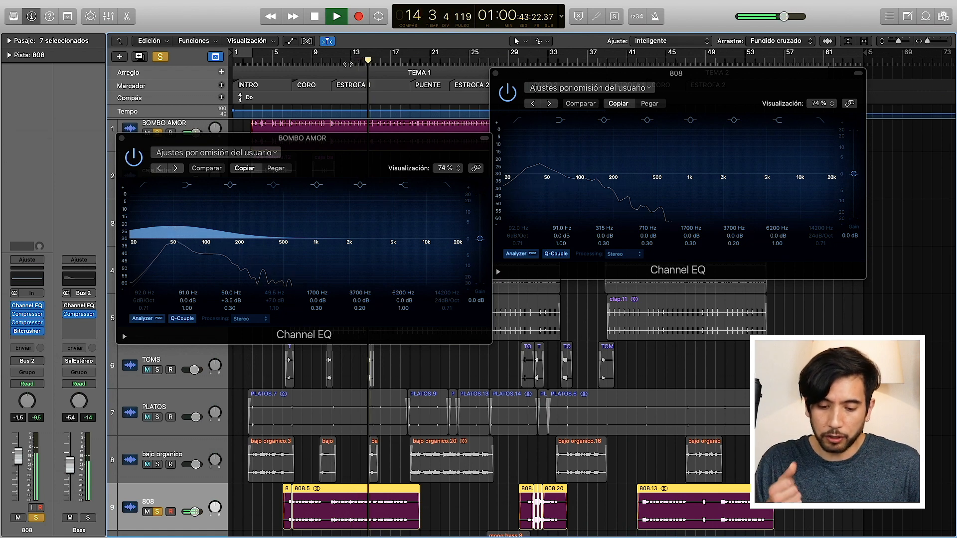
key(space)
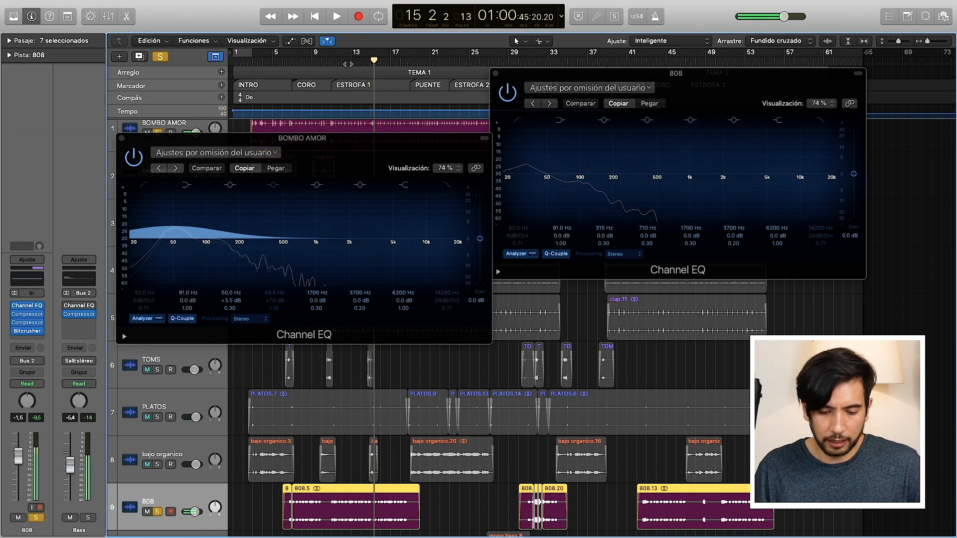
Step: Show the mixer to check the Drums and Bass bus levels, and close the BOMBO AMOR and 808 EQ windows
click(109, 17)
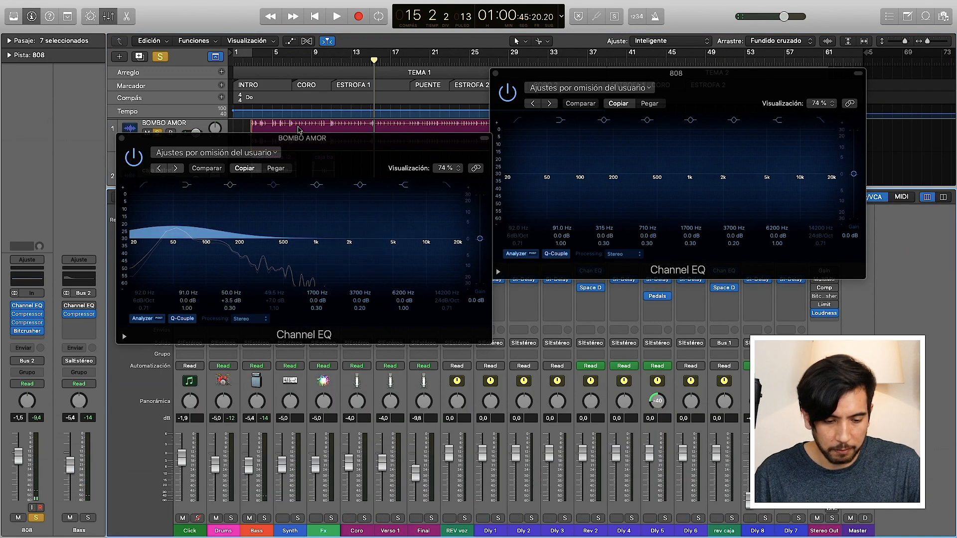
drag(292, 138, 227, 80)
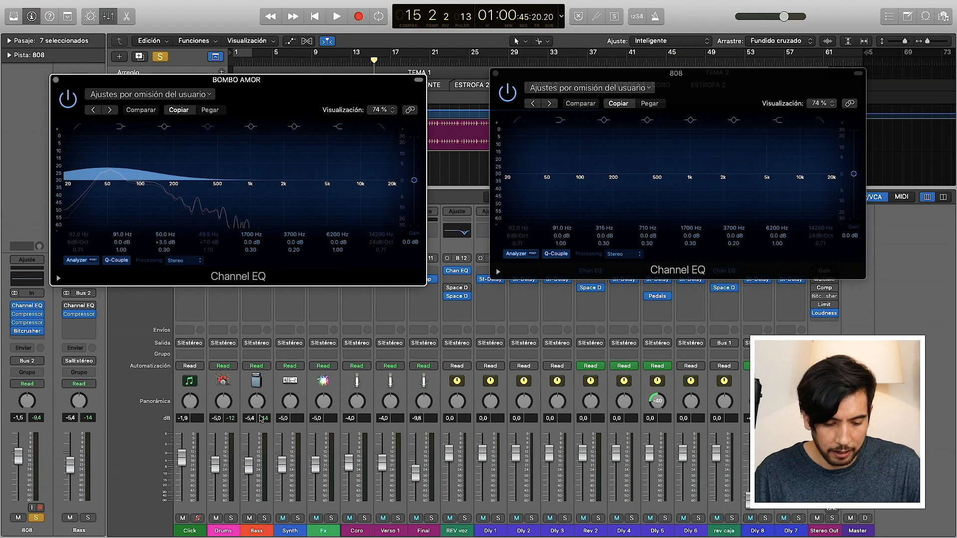
click(255, 440)
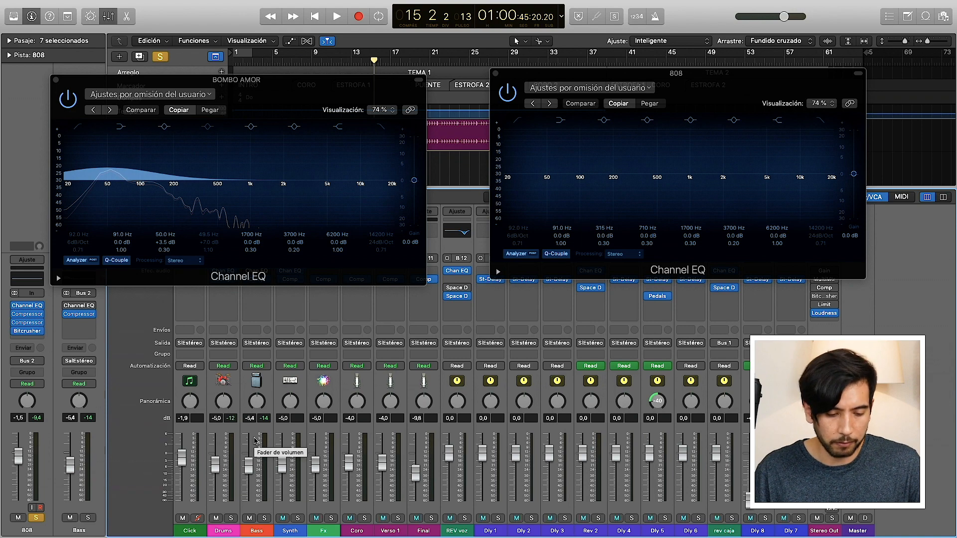
click(56, 79)
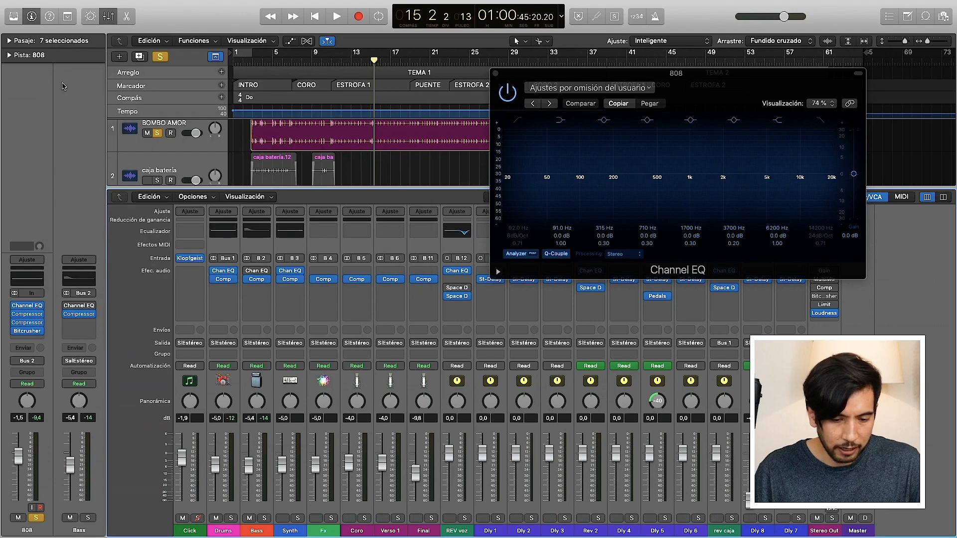
click(495, 73)
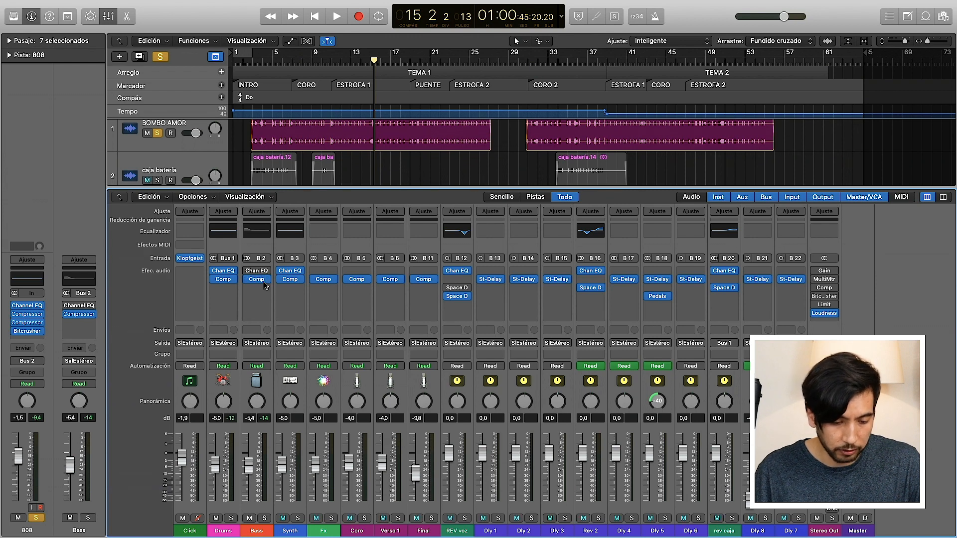
Step: Open the Drums bus Compressor, enlarge it to 92 %, preview the Studio VCA, Studio FET and Classic VCA models, and return to Platinum Digital
click(223, 281)
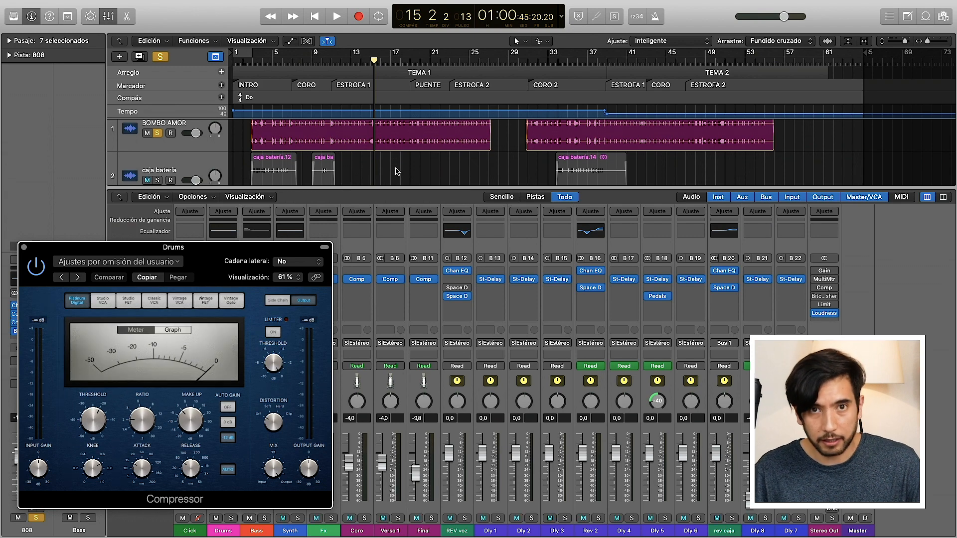
drag(215, 257, 353, 16)
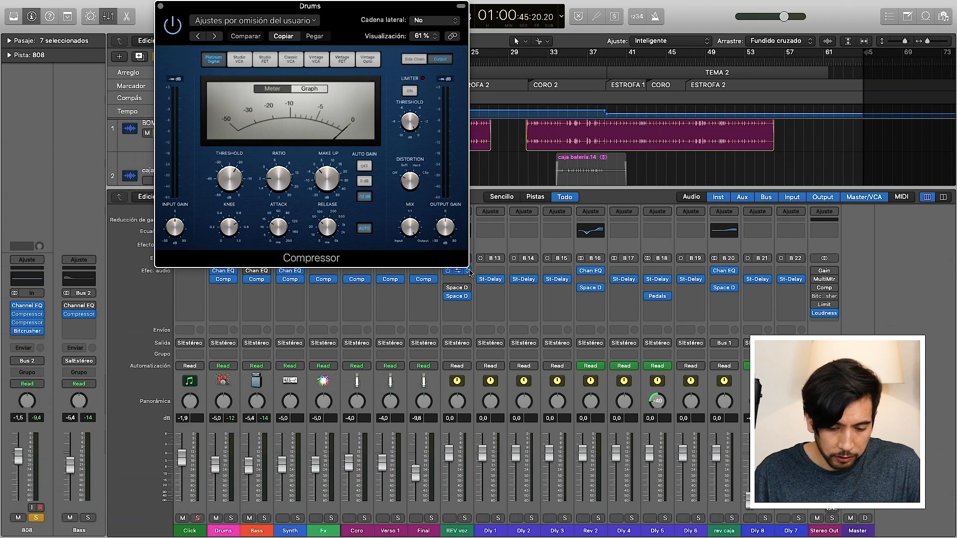
drag(471, 269, 622, 368)
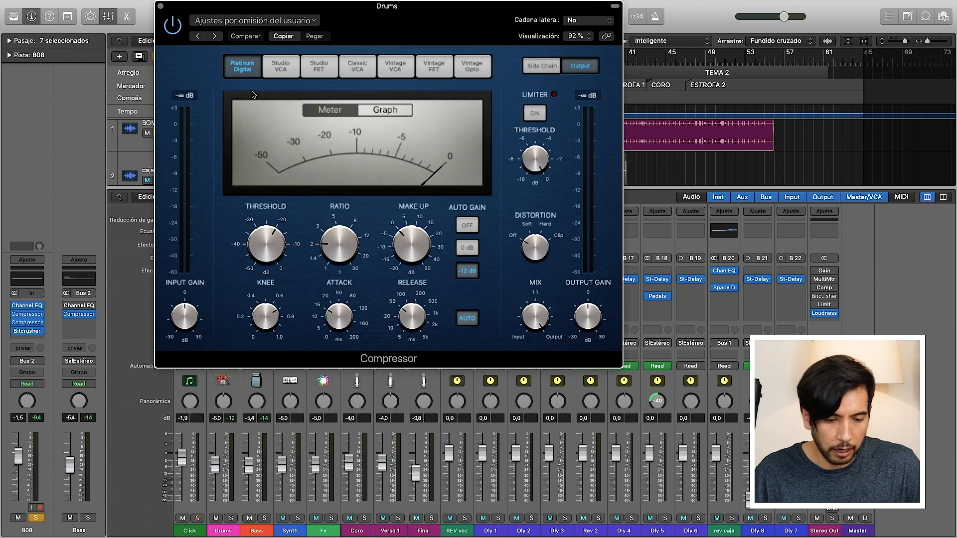
click(280, 66)
click(318, 66)
click(357, 66)
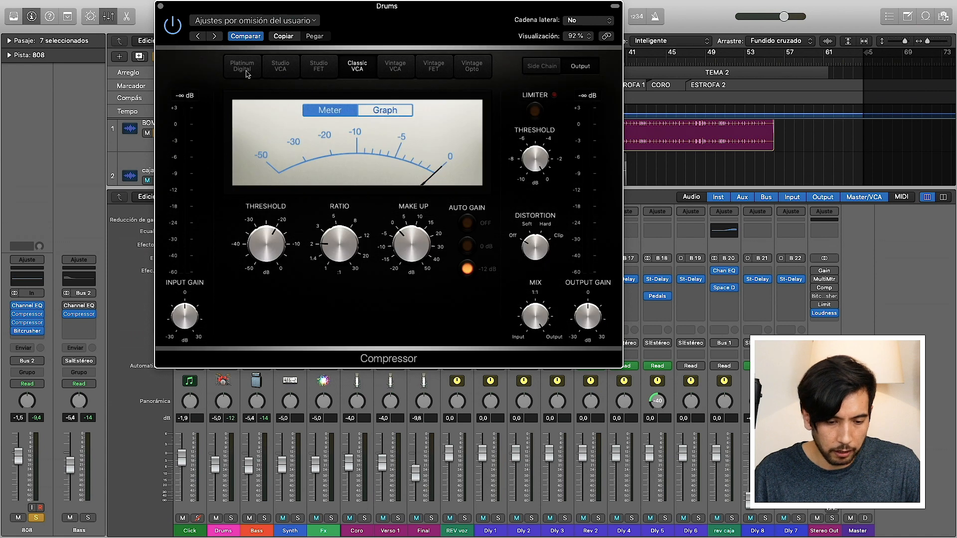
click(242, 66)
Step: Look through the side-chain sources available to the Drums Compressor without choosing one, and close the plug-in
drag(436, 18, 439, 116)
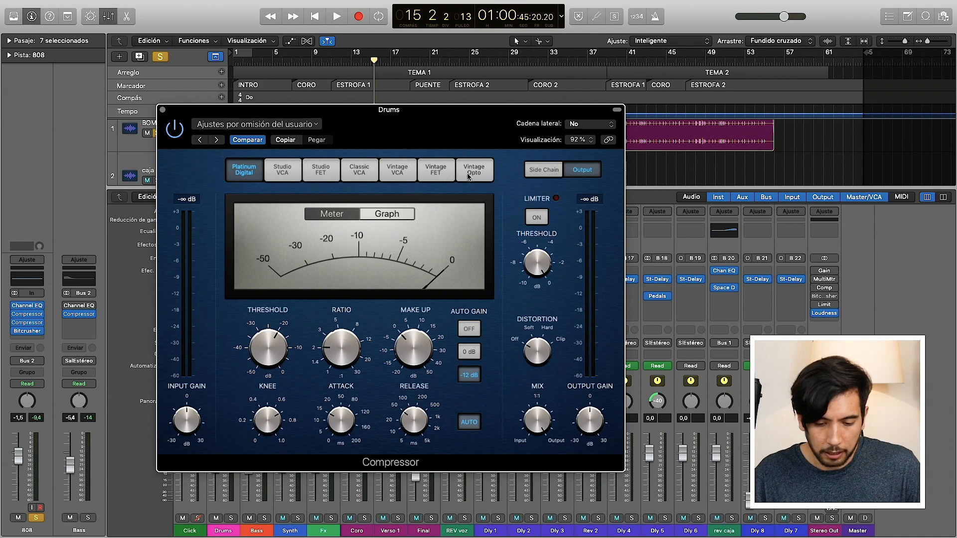
click(583, 125)
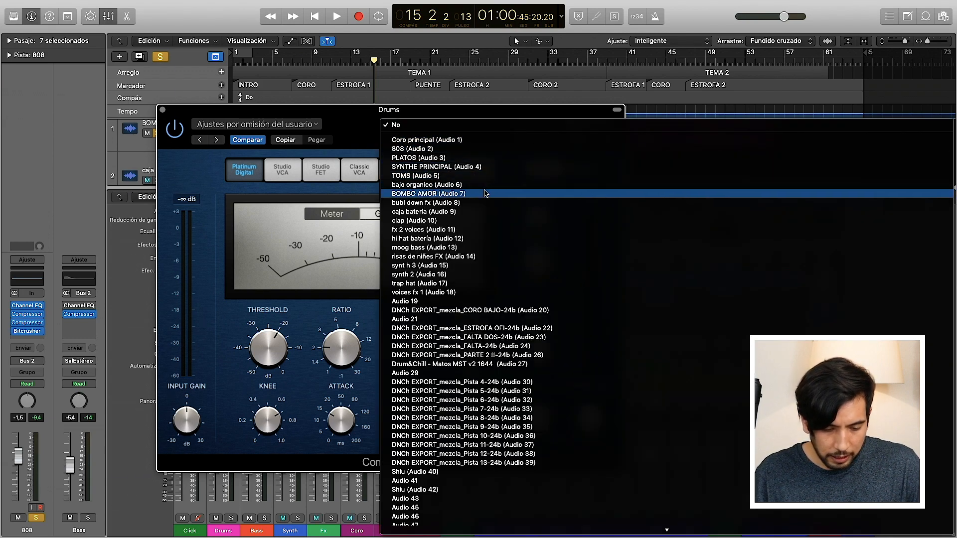
click(354, 111)
click(162, 110)
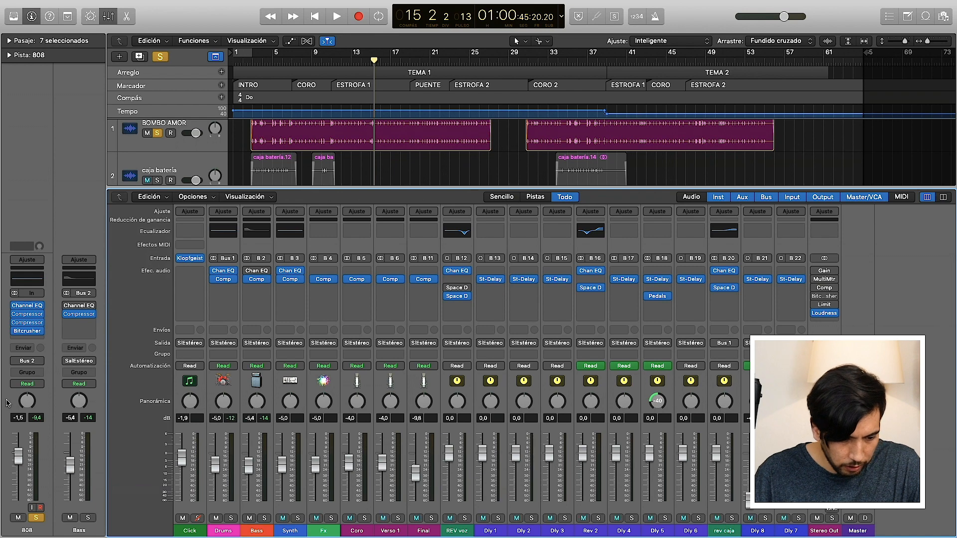
Step: Open the first Compressor on the 808 track and choose BOMBO AMOR (Audio 7) as its side-chain source
click(28, 314)
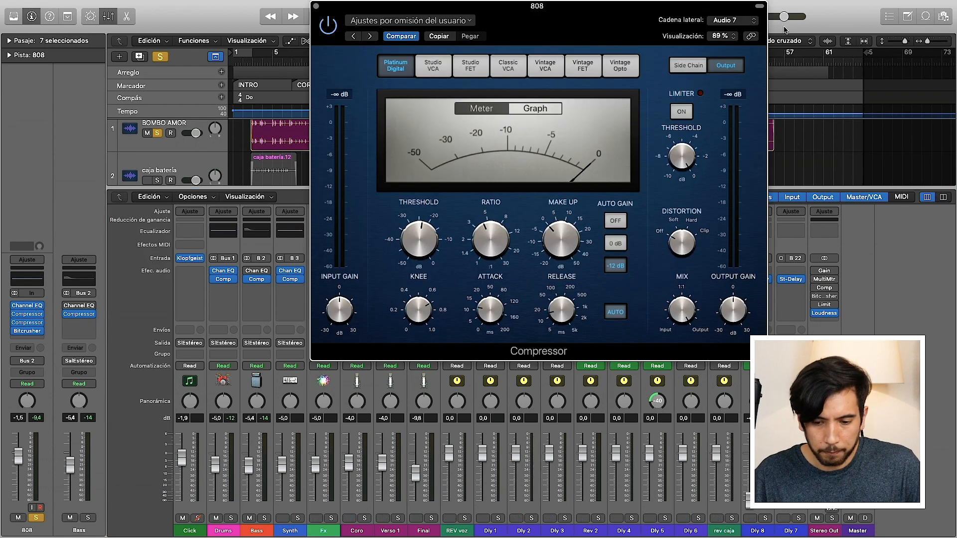
click(733, 21)
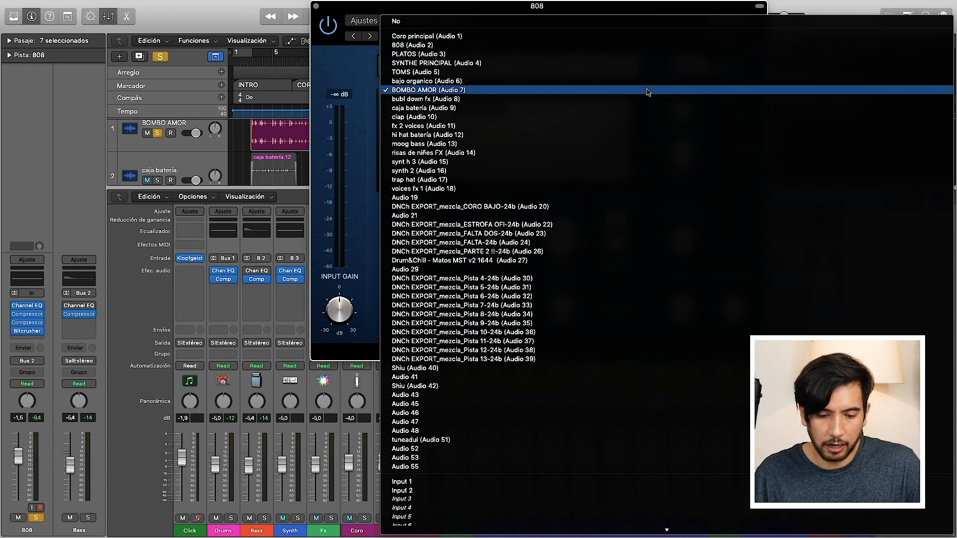
click(648, 91)
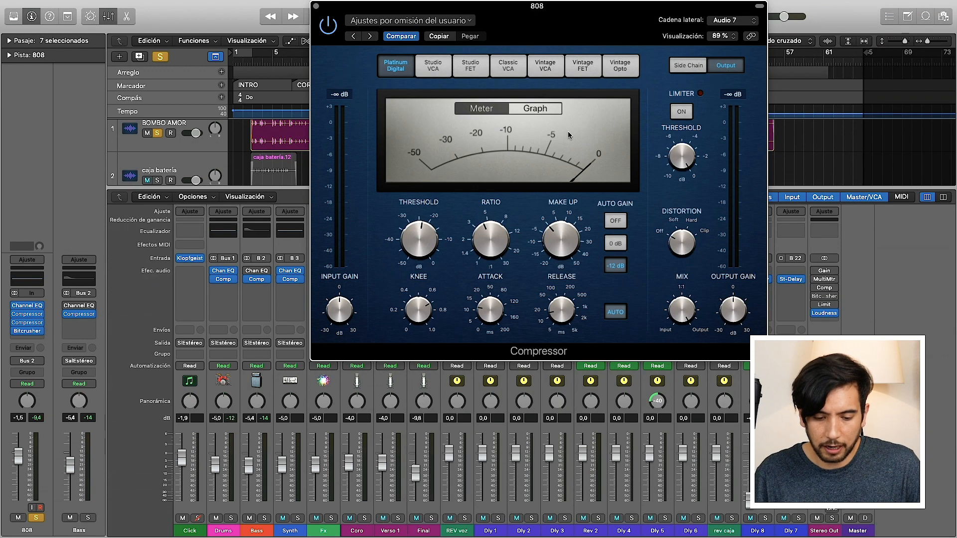
Step: Set the 808 Compressor's threshold to -11 dB and switch its display to the graph
mouse_move(447, 256)
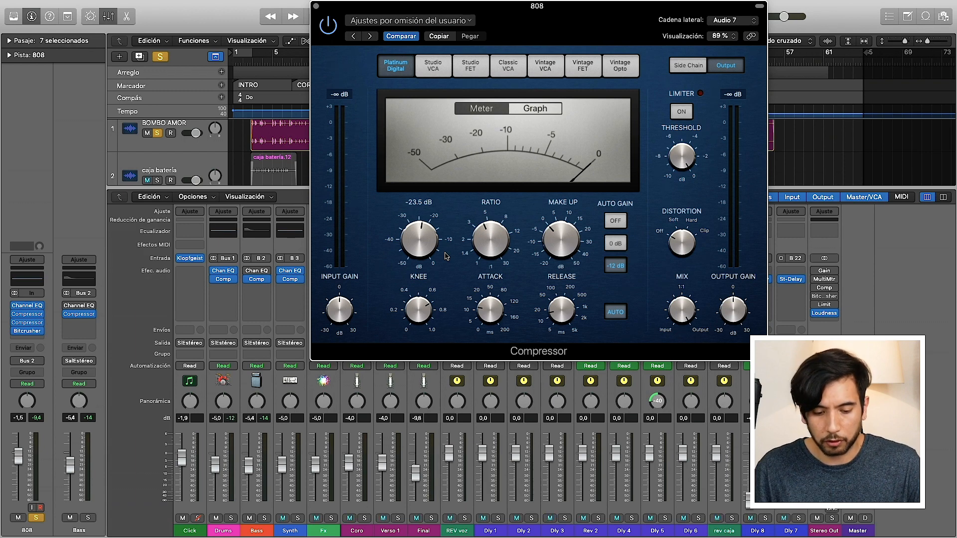
drag(421, 254, 410, 226)
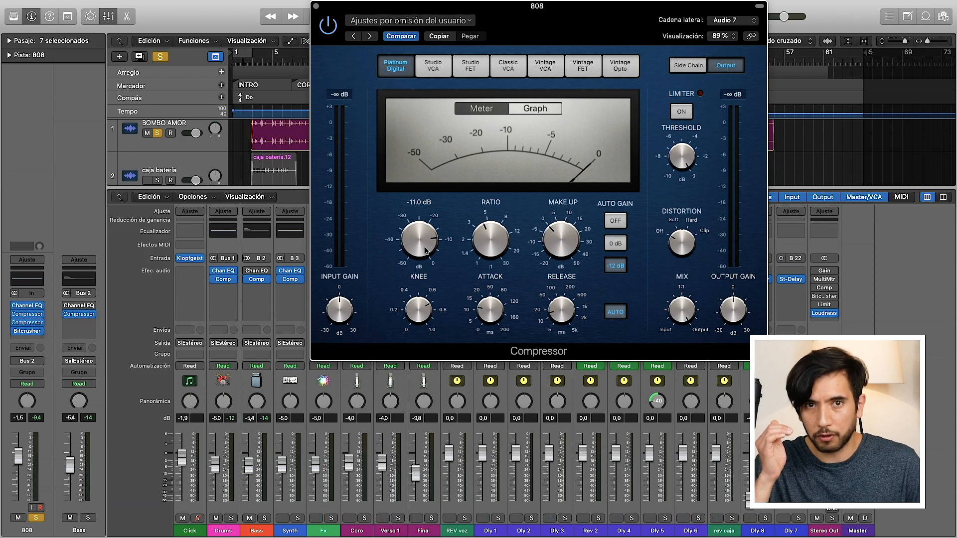
mouse_move(481, 318)
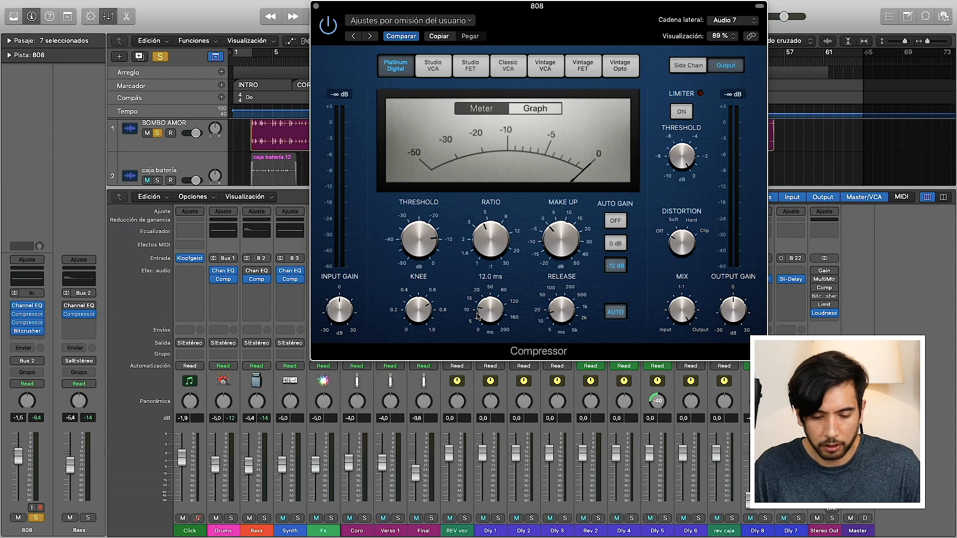
click(534, 109)
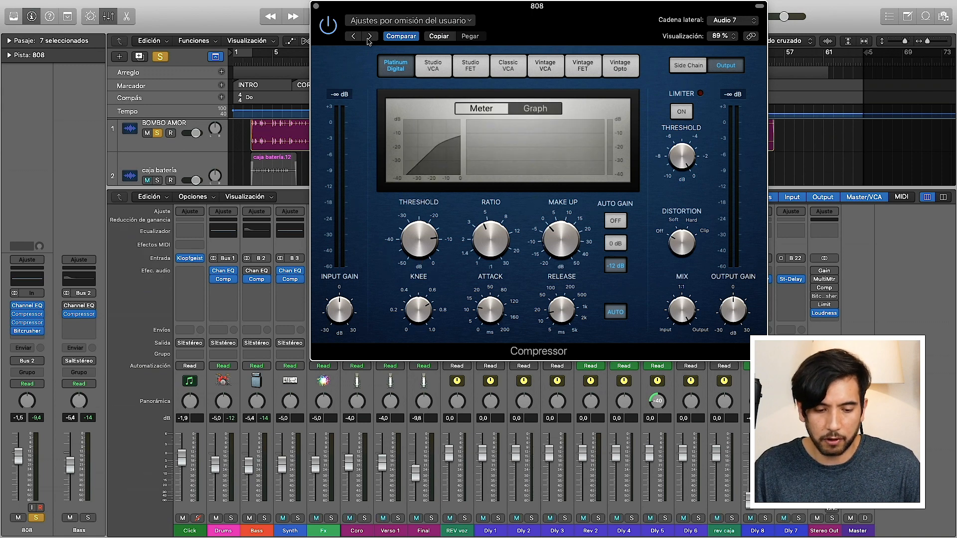
Step: Play the session and enlarge the 808 Compressor window to 102 %
click(471, 21)
click(510, 19)
drag(510, 19, 612, 18)
key(space)
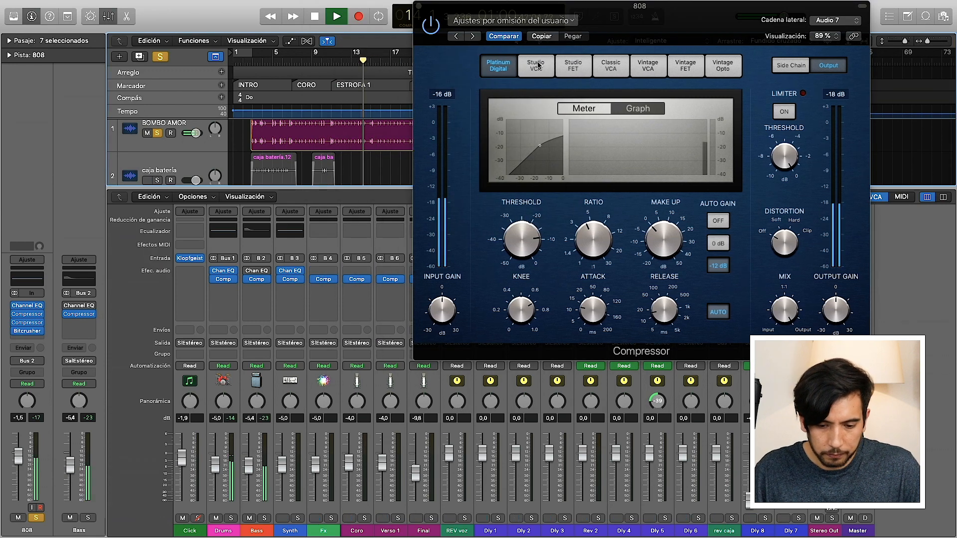
drag(647, 14, 515, 14)
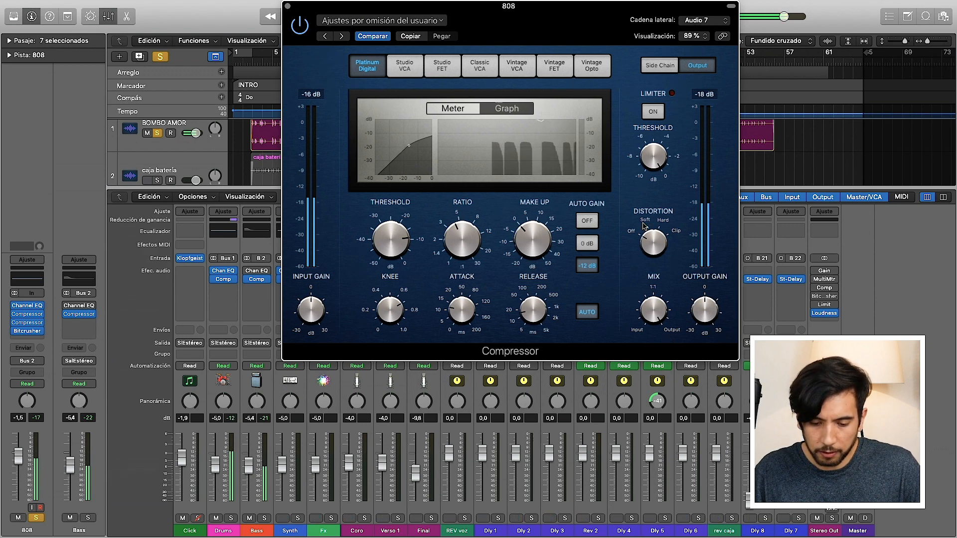
drag(740, 367, 804, 404)
Step: Lower the 808 Compressor's threshold to about -23 dB and replay the session from about bar 12
drag(406, 272, 406, 308)
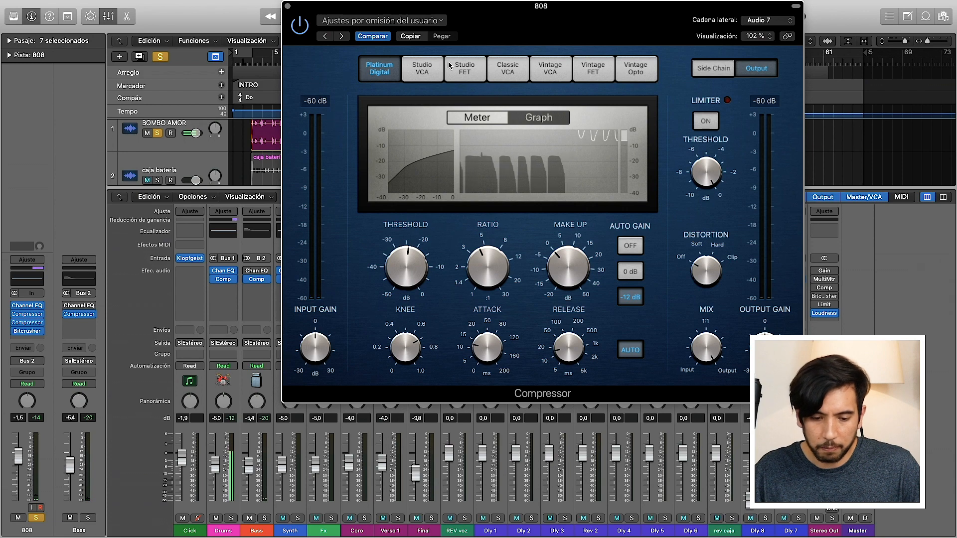
drag(439, 13, 523, 63)
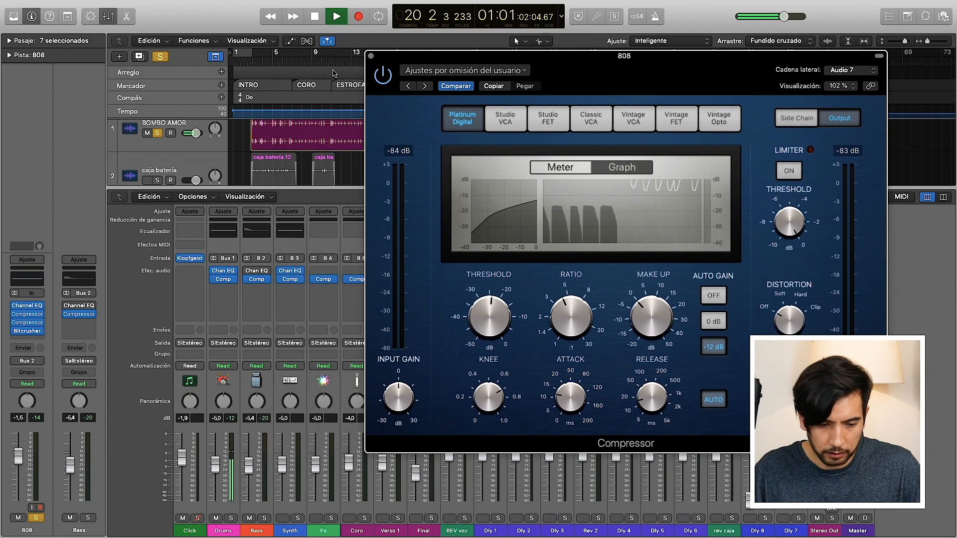
click(348, 63)
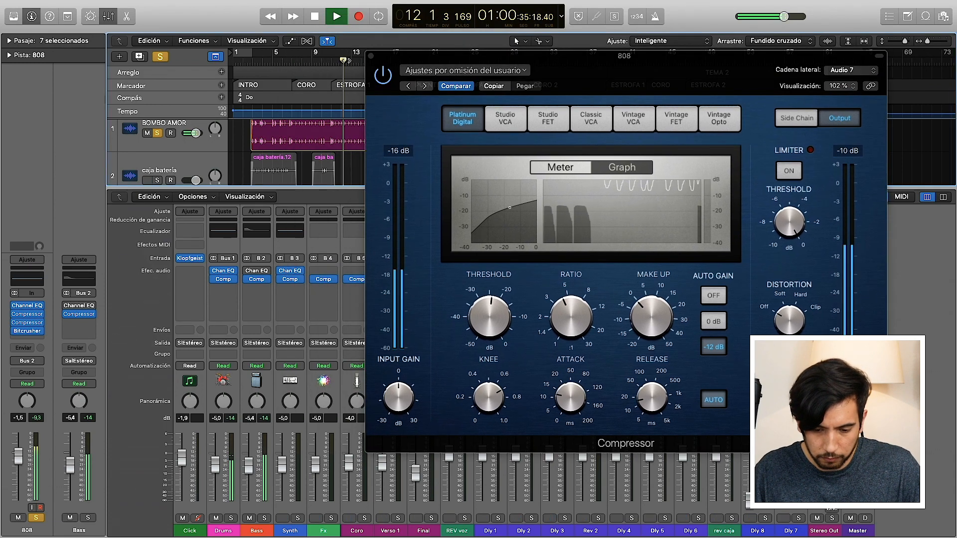
drag(635, 60, 531, 31)
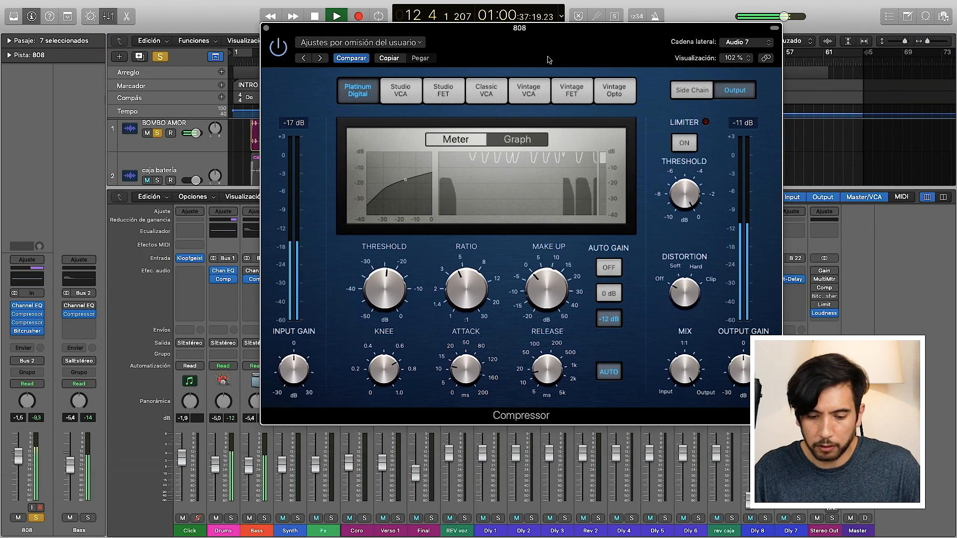
Step: Shorten the 808 Compressor's attack slightly and raise its ratio to about 5:1 during playback
mouse_move(546, 285)
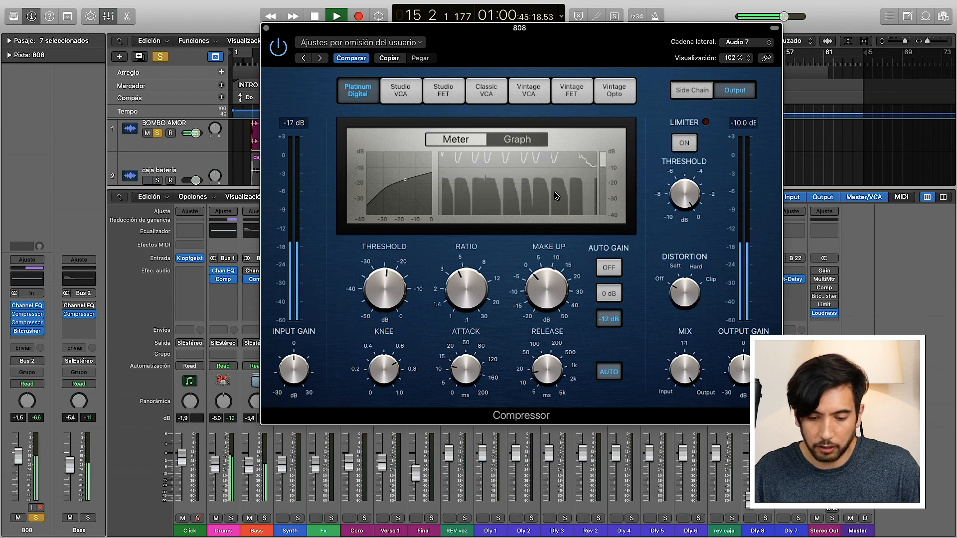
mouse_move(391, 285)
mouse_move(467, 363)
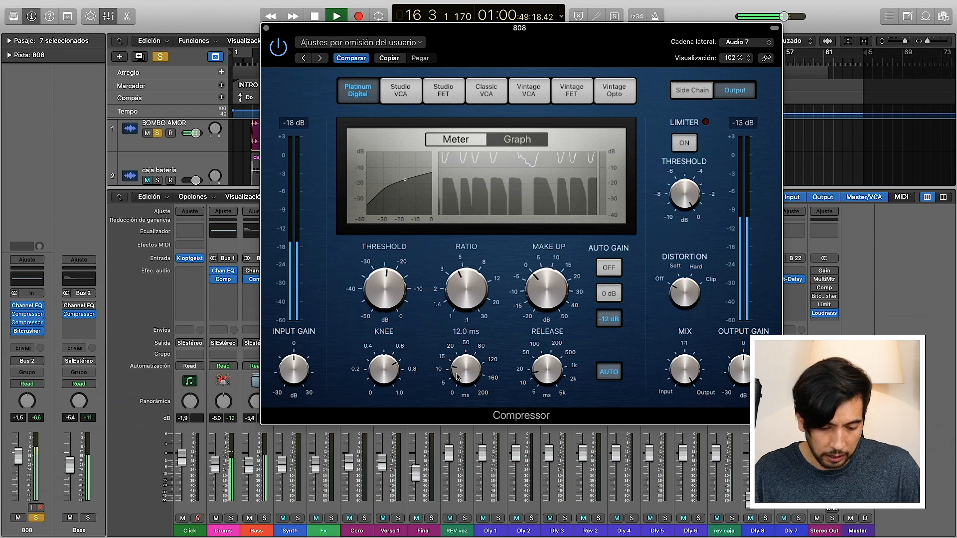
drag(458, 375, 455, 379)
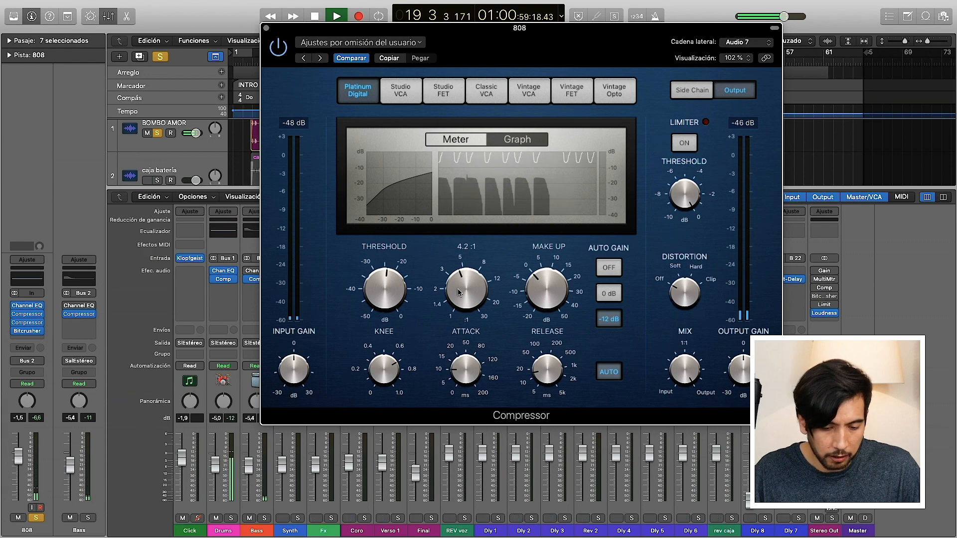
drag(465, 298, 463, 285)
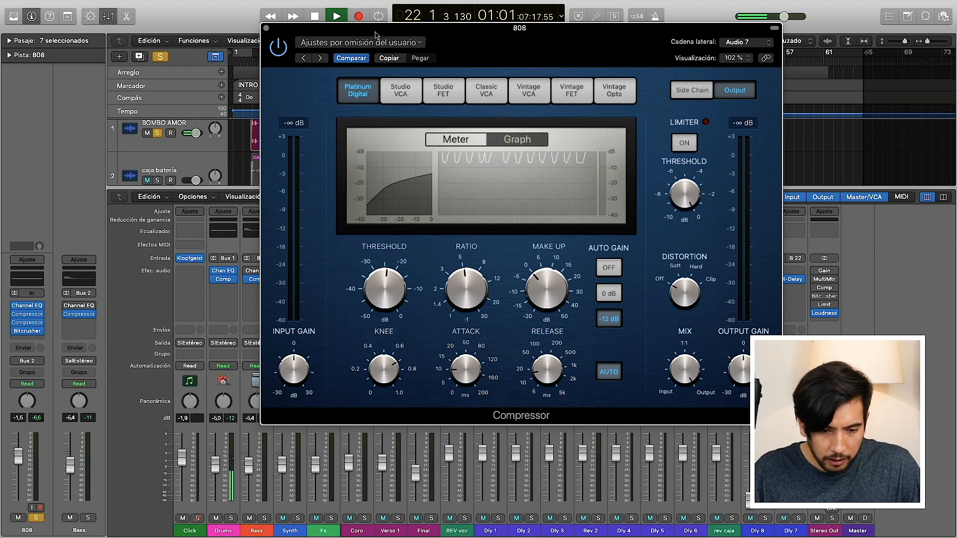
Step: Replay the passage and audition the side-chained 808 with the threshold at 0 dB and at about -30 dB
drag(379, 27, 433, 165)
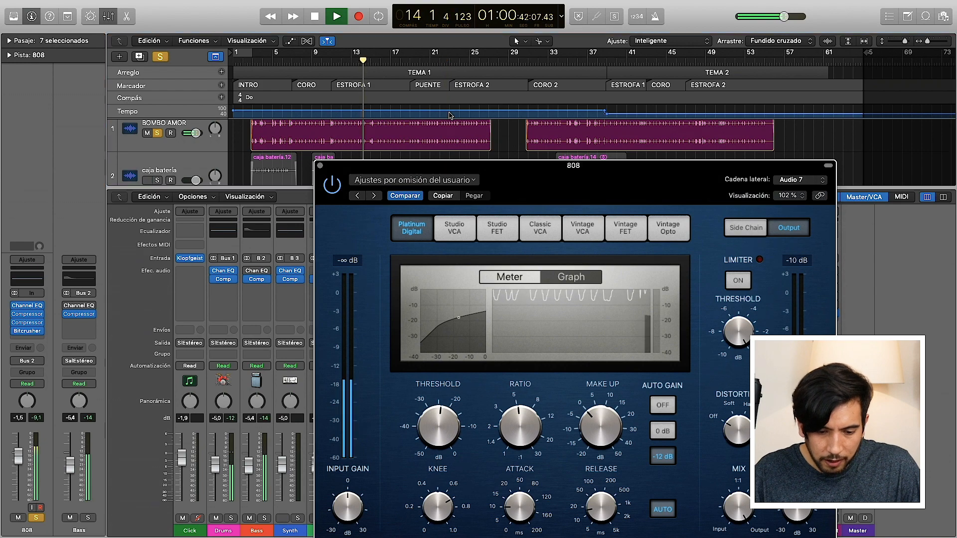
drag(432, 166, 407, 29)
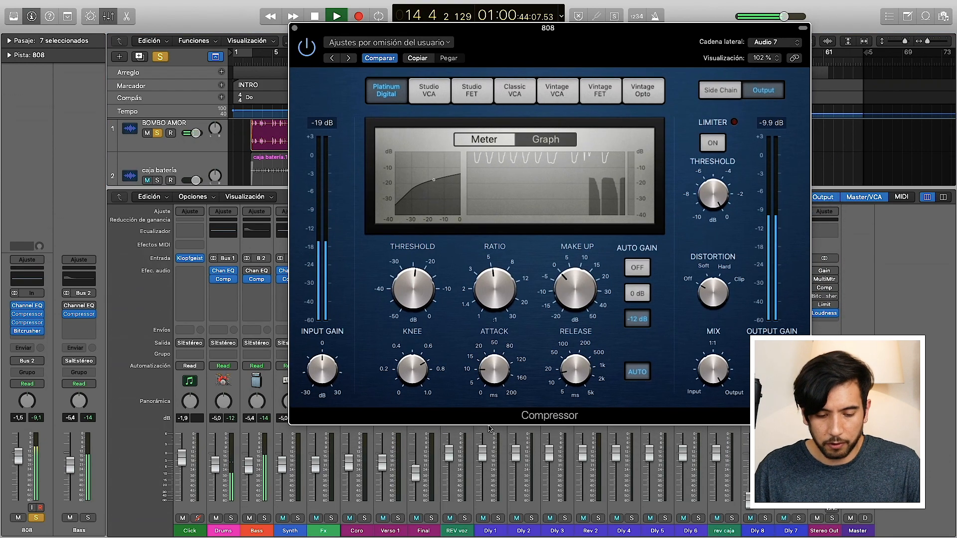
drag(415, 288, 416, 314)
alt+click(416, 314)
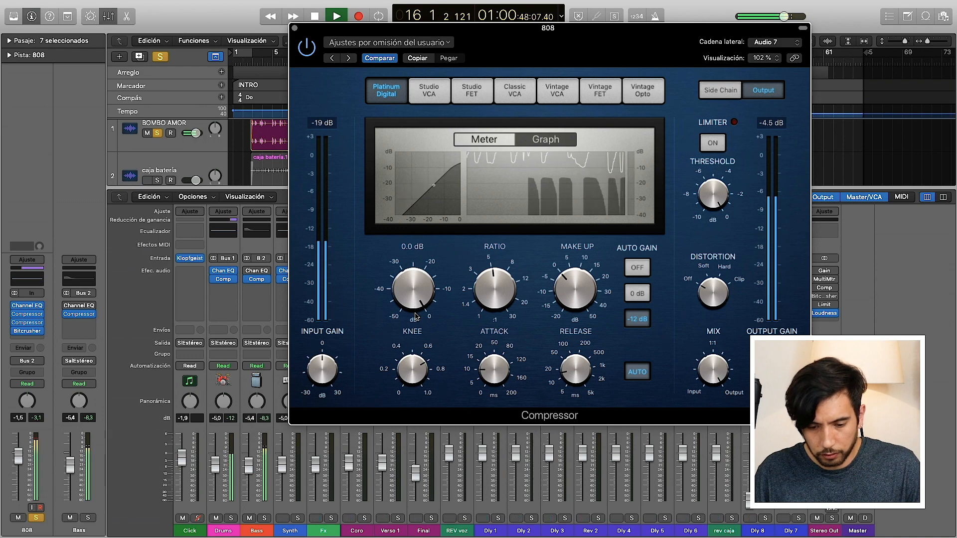
drag(410, 272, 406, 359)
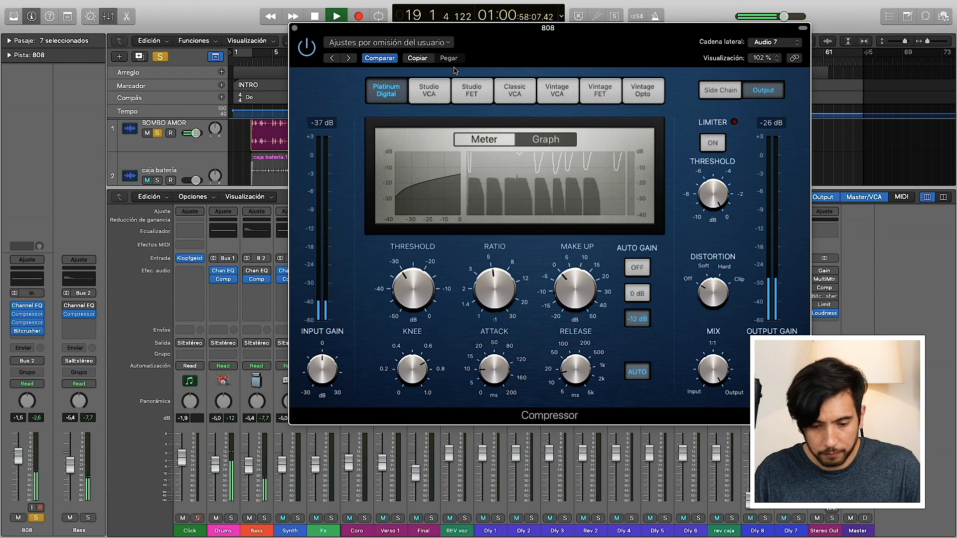
Step: Loop playback over bars 13 to 17, keeping the 808 Compressor window in view
drag(437, 32, 436, 180)
drag(353, 53, 396, 56)
drag(439, 177, 429, 72)
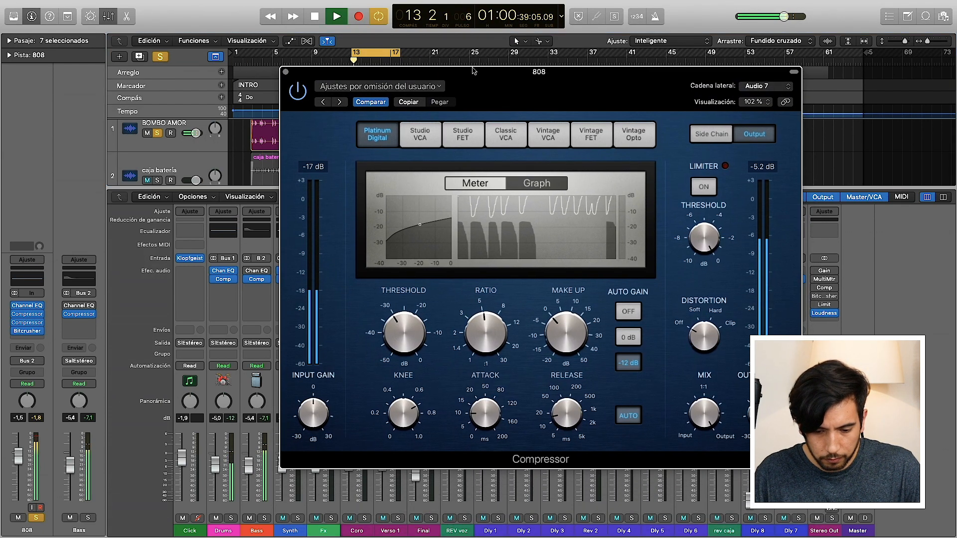
Step: Set the 808 Compressor's threshold to -7 dB, stop playback and close the plug-in
drag(406, 342, 388, 274)
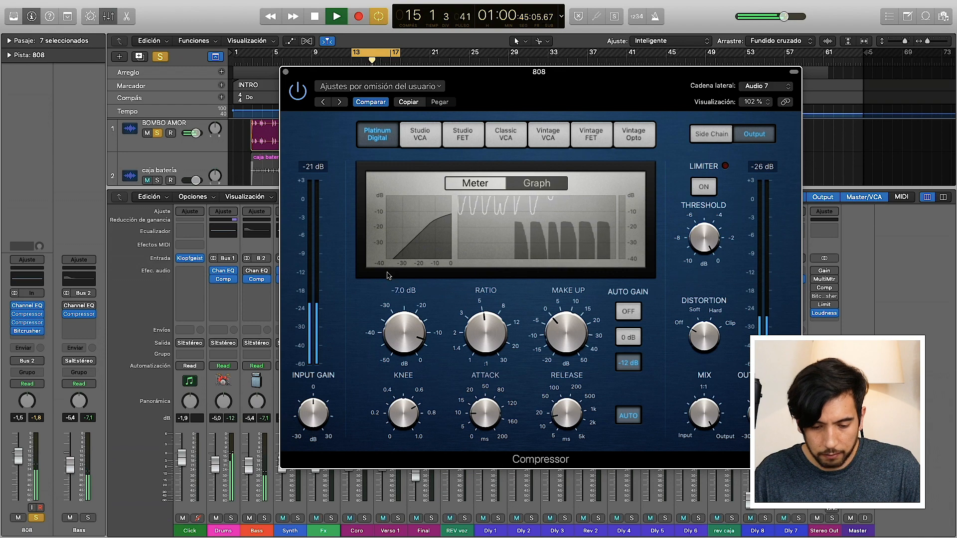
key(space)
click(287, 73)
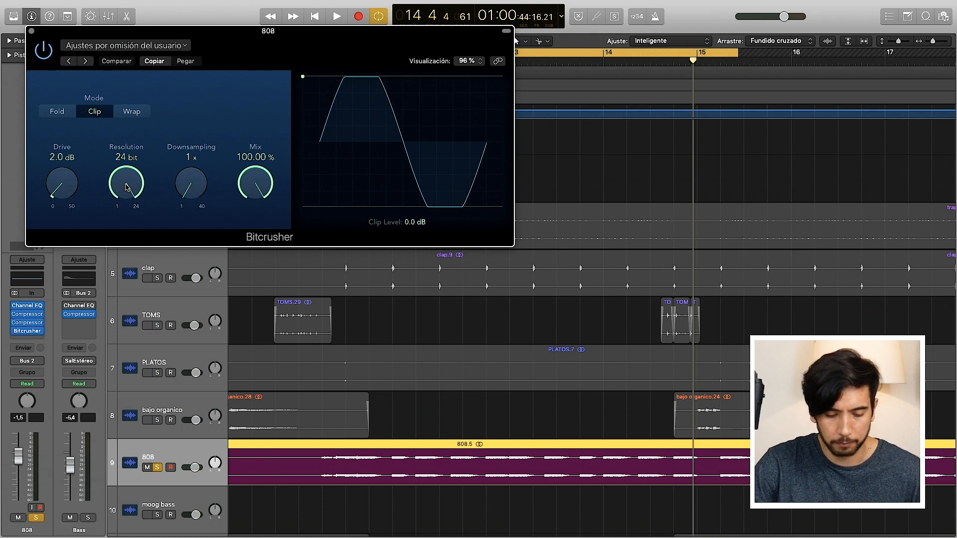
Step: Audition the 808 Bitcrusher with the Drive at 0 dB and at 4.5 dB
key(space)
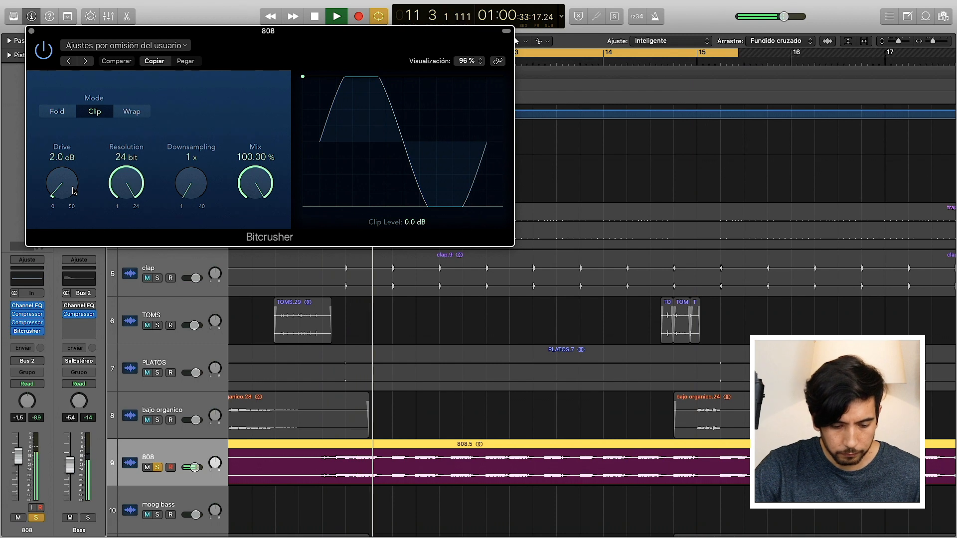
mouse_move(74, 191)
mouse_down()
mouse_move(56, 154)
mouse_move(65, 200)
mouse_up()
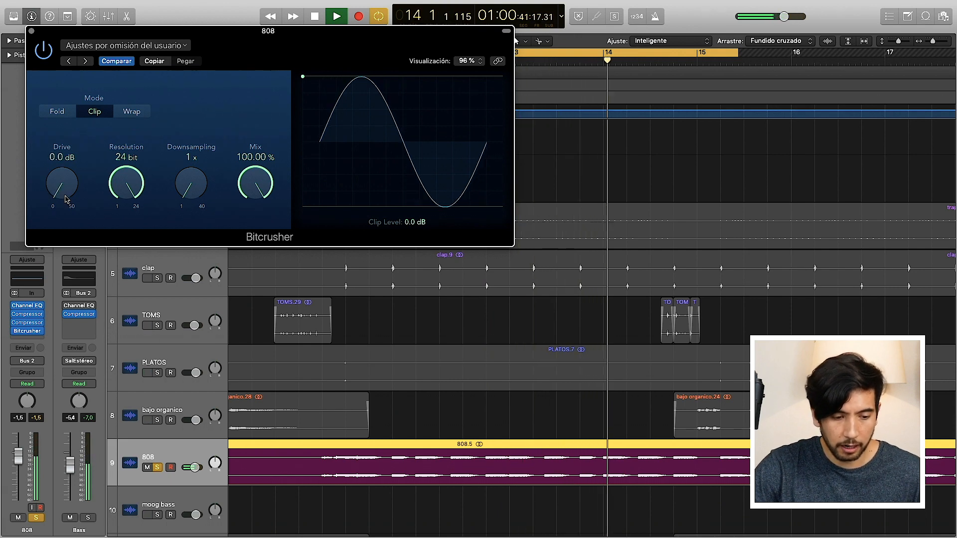
drag(65, 200, 56, 184)
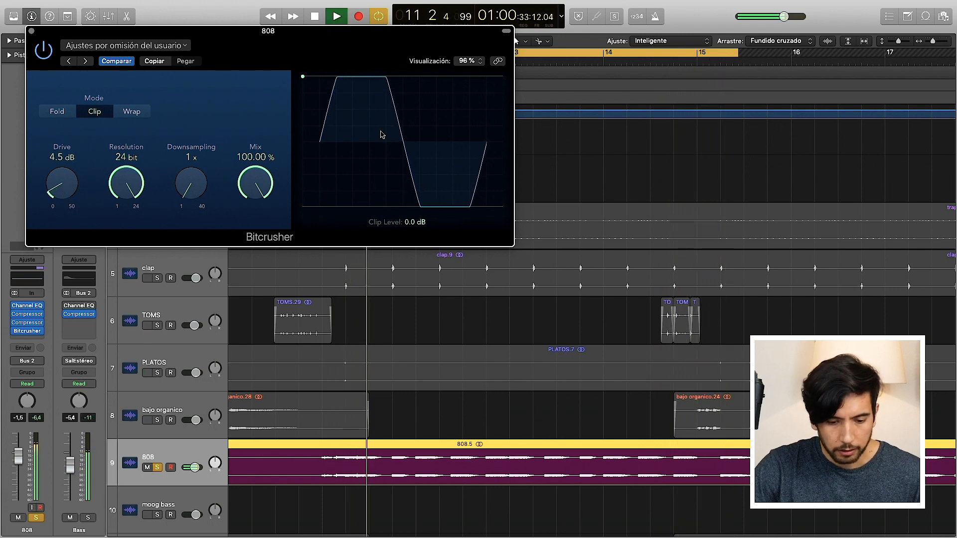
key(space)
Step: Lower the Bitcrusher's Clip Level to -9.6 dB, audition it with 10 dB of Drive, and reduce the Drive to 3 dB
drag(302, 77, 306, 125)
key(space)
mouse_move(68, 183)
mouse_down()
mouse_move(70, 157)
mouse_move(70, 167)
mouse_up()
key(space)
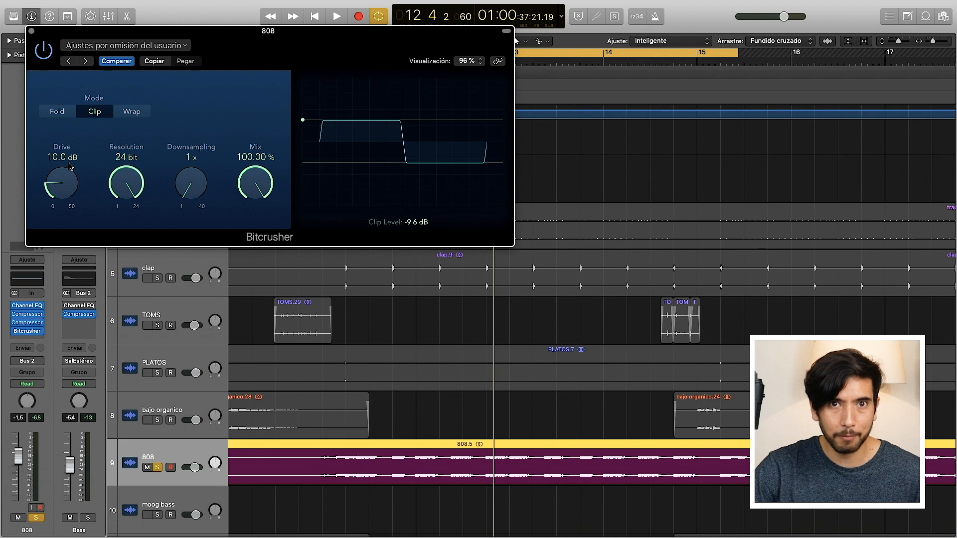
drag(57, 184, 64, 205)
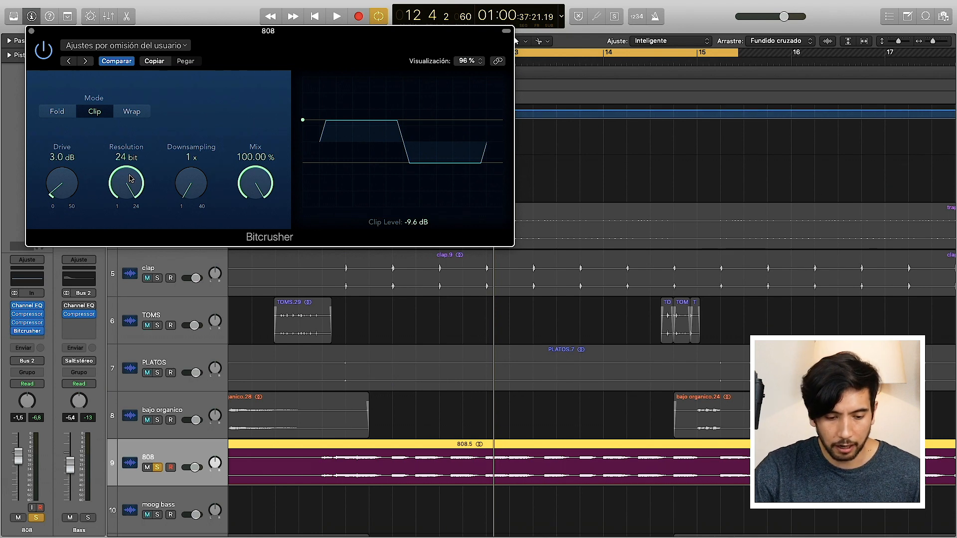
Step: Audition the 808 at 3-bit and 2-bit Resolution in the Bitcrusher, and restore the Resolution to 24 bit
key(space)
drag(130, 179, 140, 314)
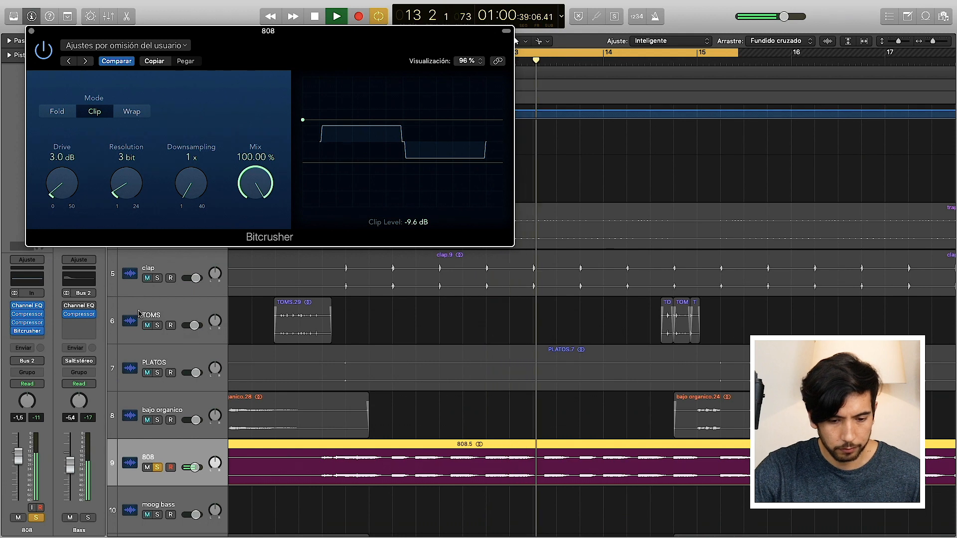
drag(139, 314, 139, 329)
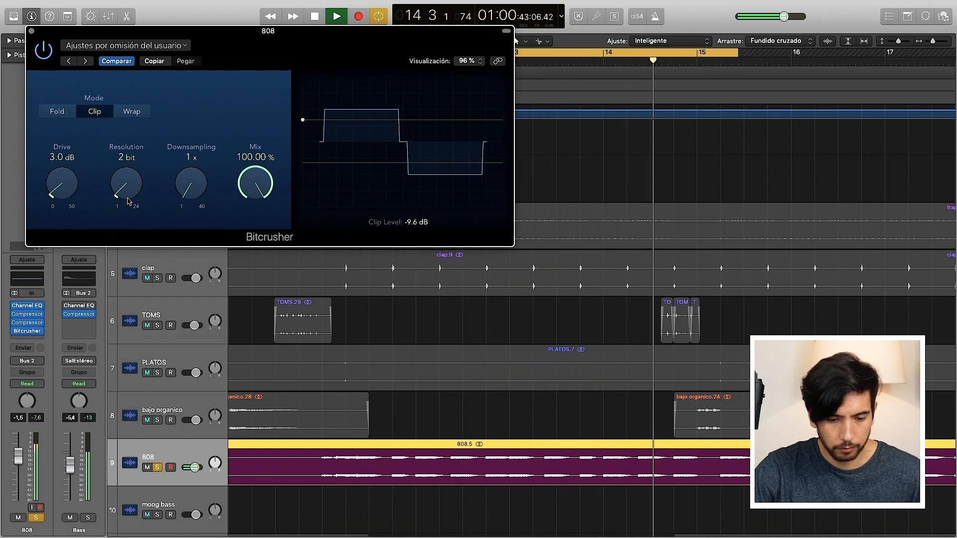
drag(128, 200, 124, 183)
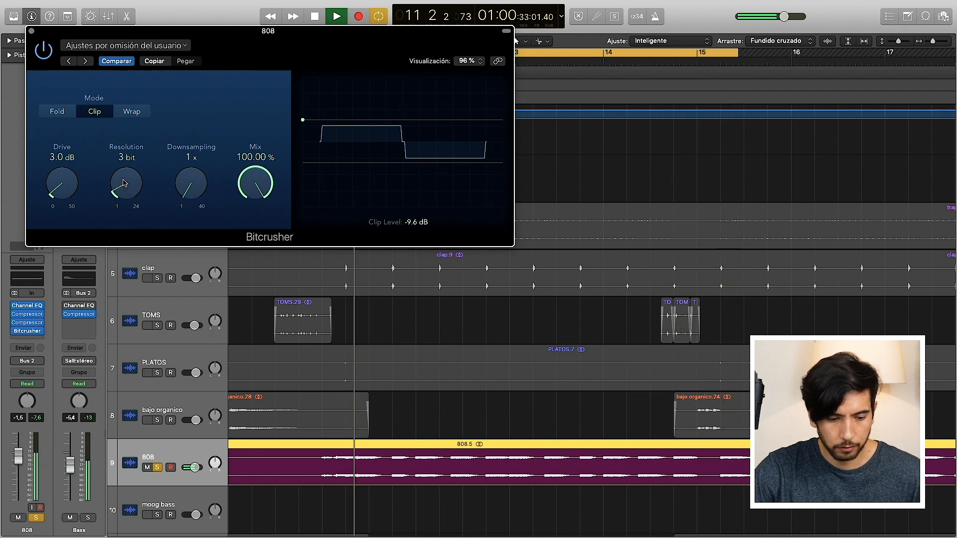
key(space)
drag(125, 183, 75, 64)
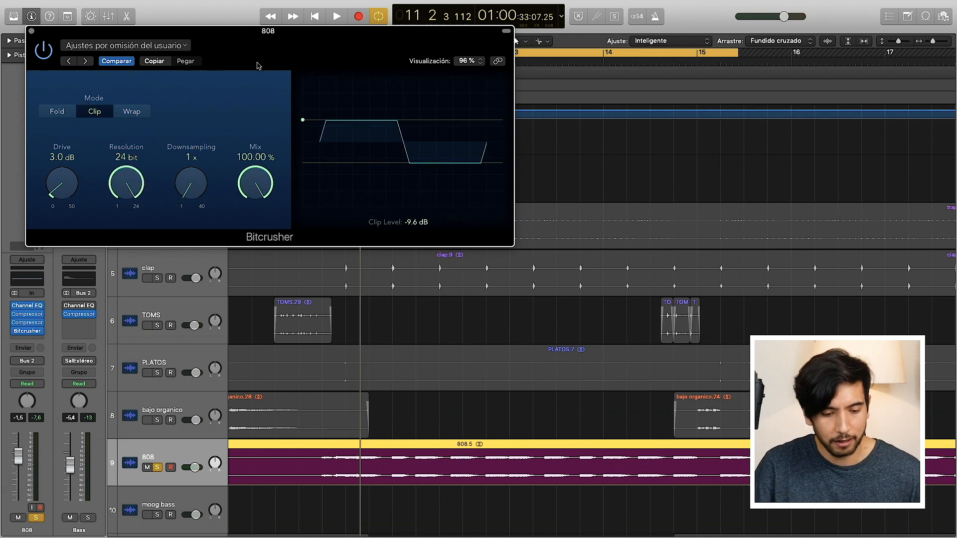
Step: Return the Bitcrusher's Clip Level to 0 dB and set the Drive to 2.5 dB
drag(303, 120, 294, 77)
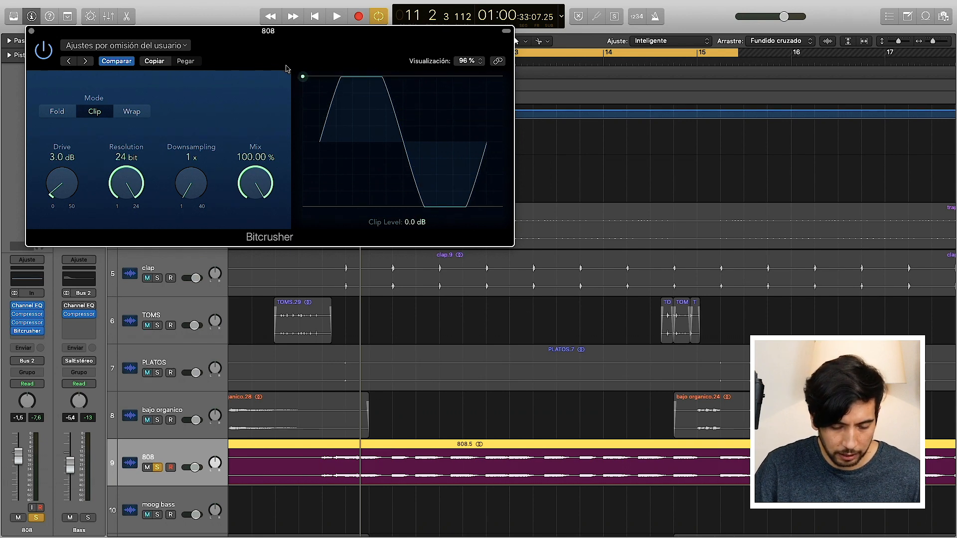
drag(58, 185, 58, 191)
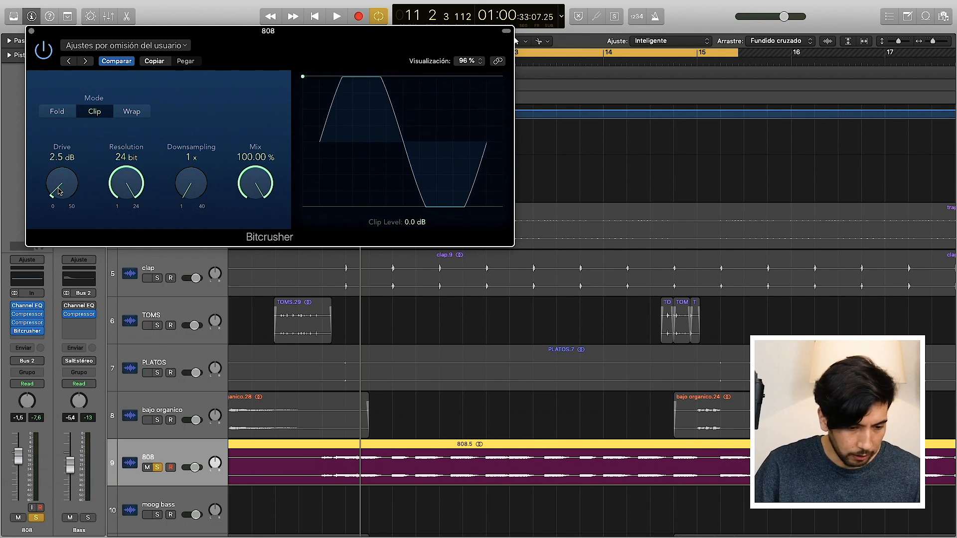
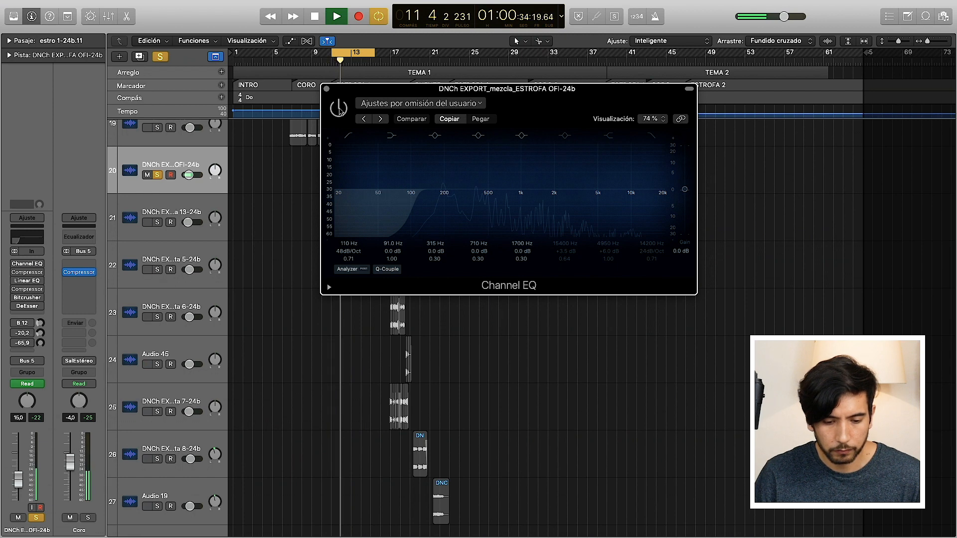
Step: Enable the Channel EQ on the verse vocal track, stop playback and close the EQ
click(339, 108)
key(space)
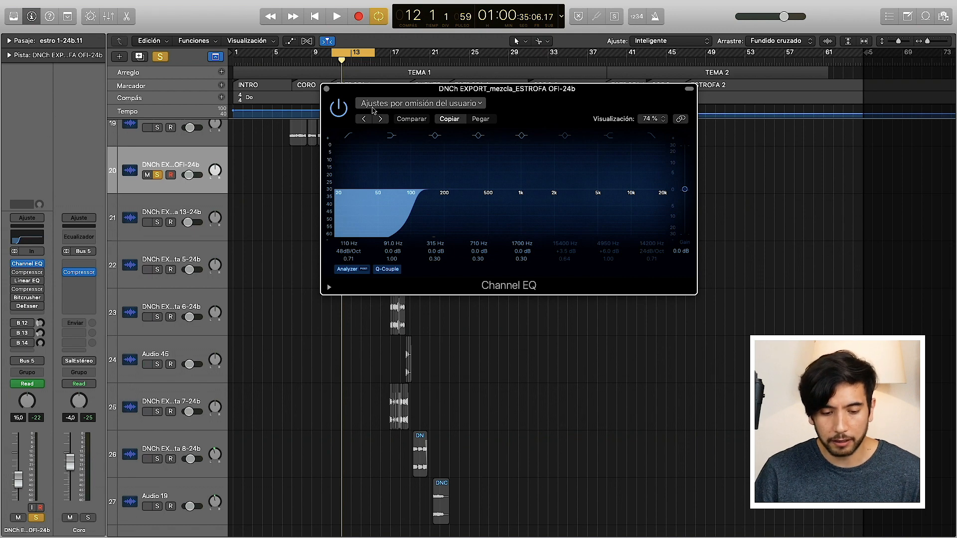
click(327, 88)
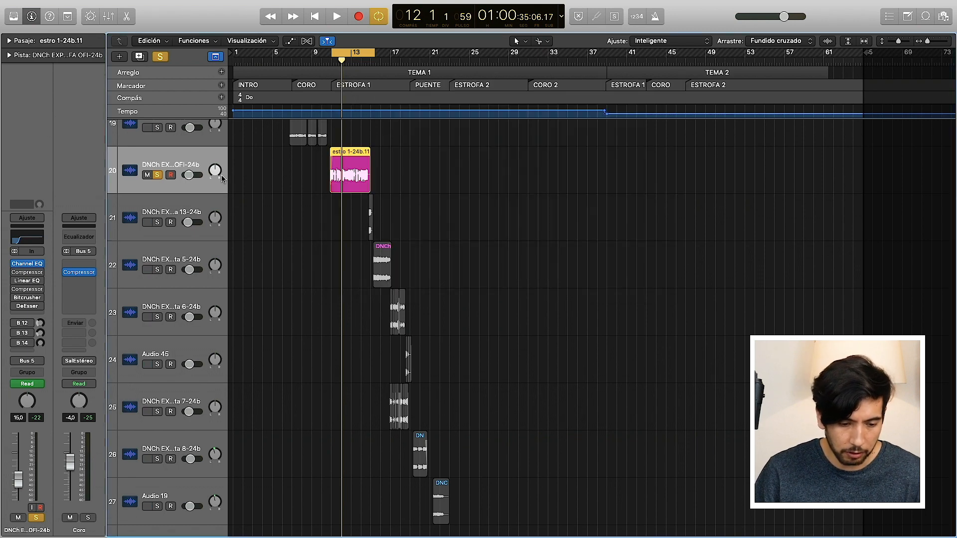
Step: Enable the first Compressor on the verse vocal track and open its settings clear of the channel strips
click(16, 273)
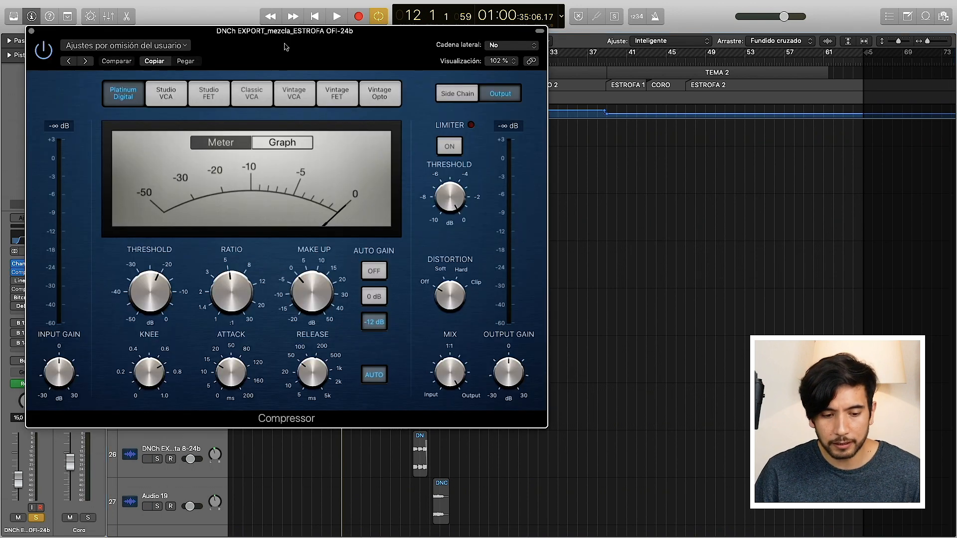
drag(286, 47, 482, 83)
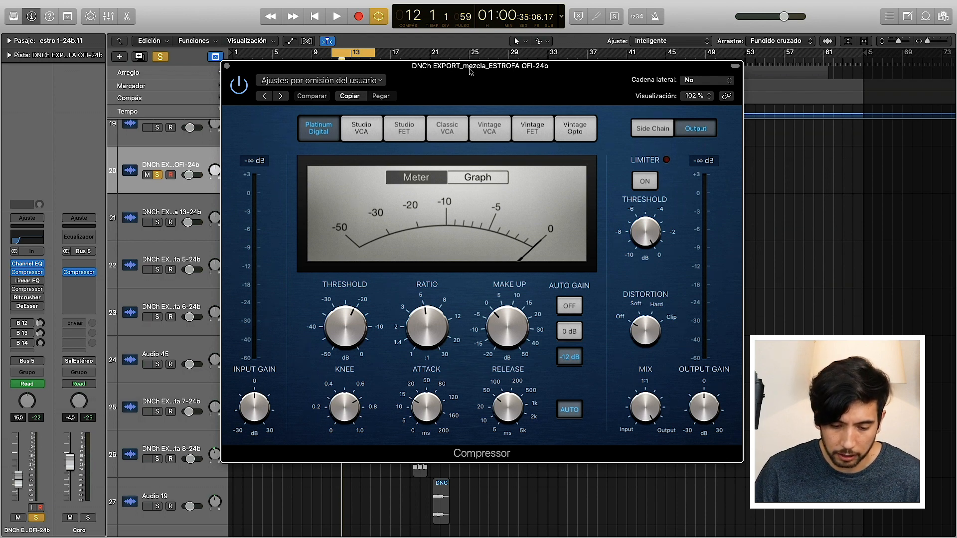
drag(469, 71, 550, 82)
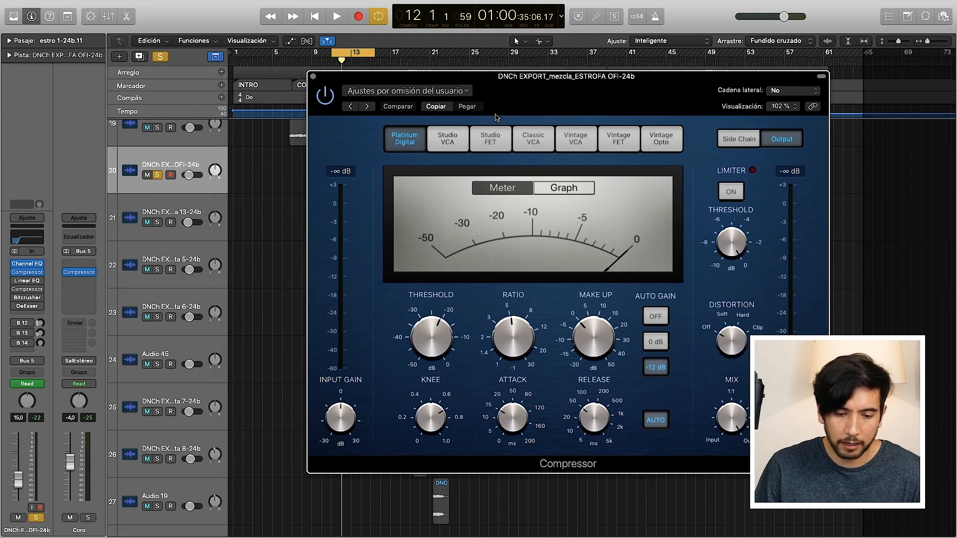
Step: Audition the verse vocal through the Platinum Digital compressor in Graph view, review its Threshold and Ratio, and close it
key(space)
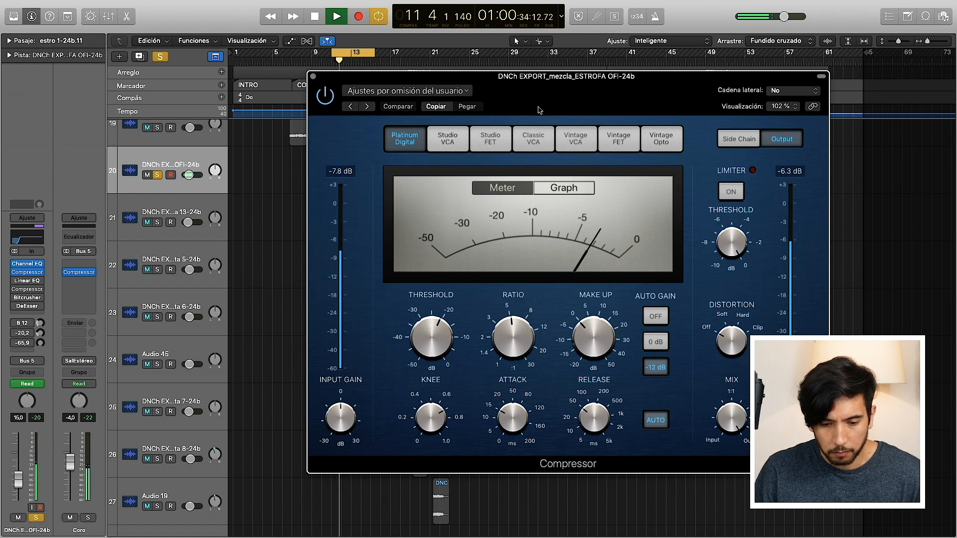
click(584, 187)
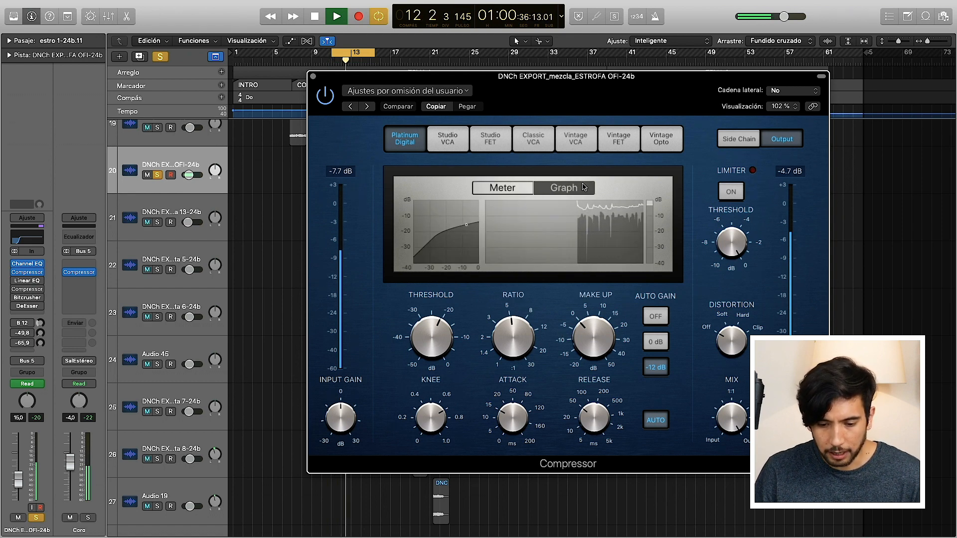
key(space)
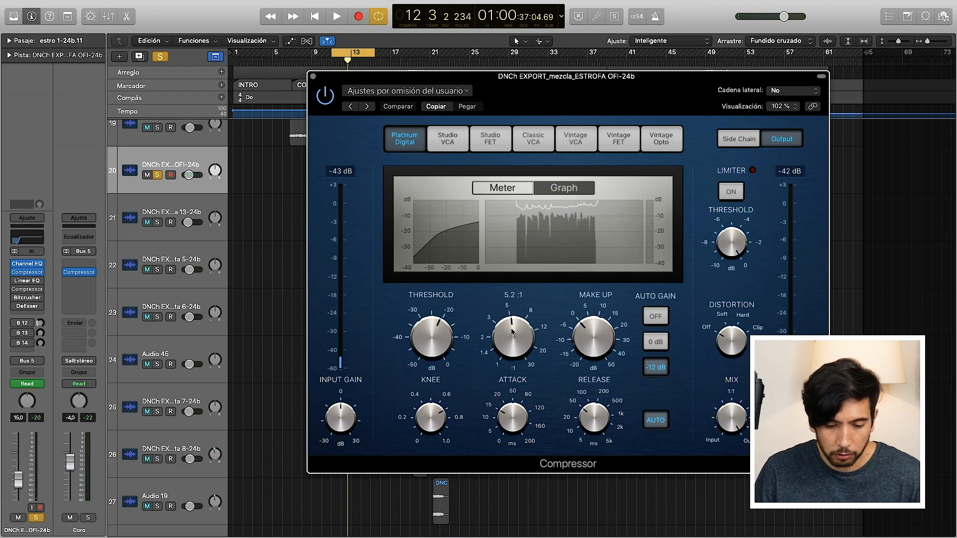
mouse_move(434, 326)
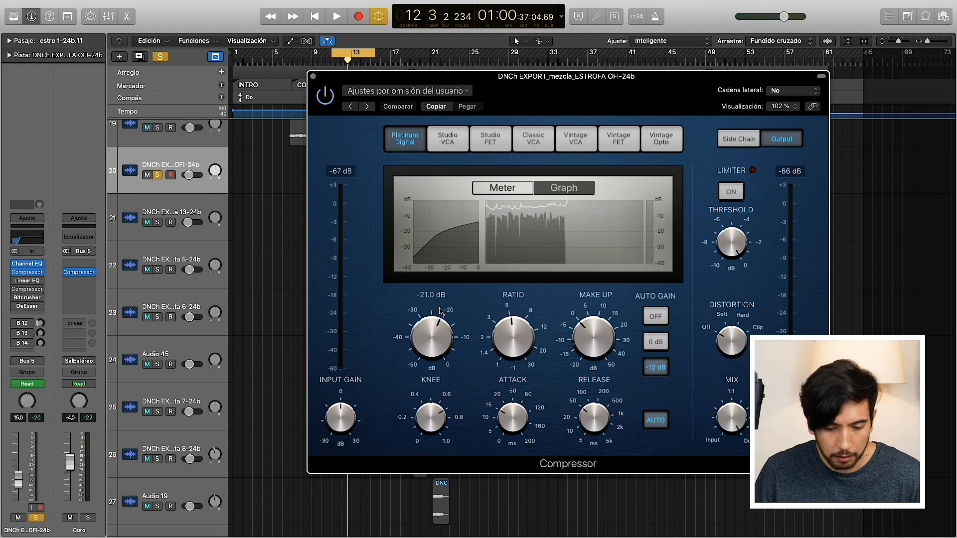
mouse_move(529, 315)
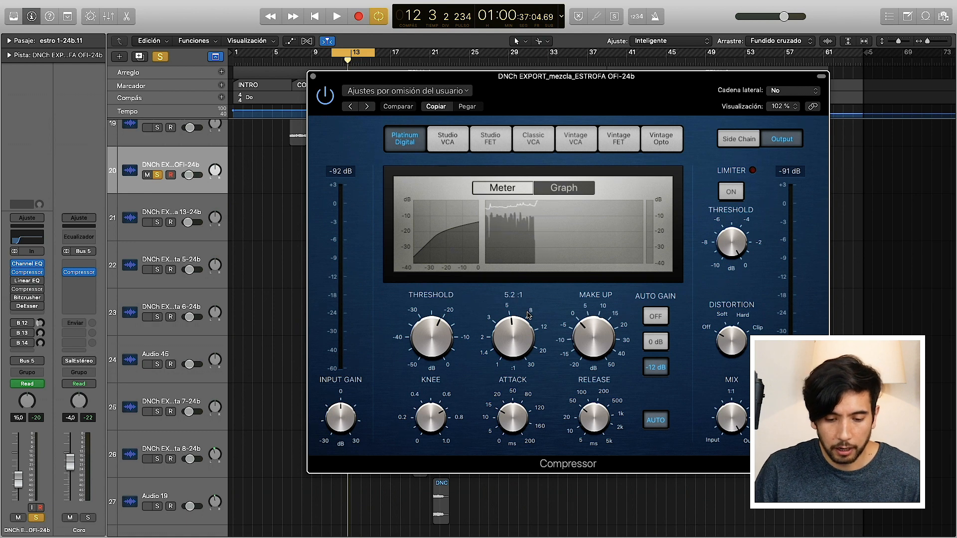
key(space)
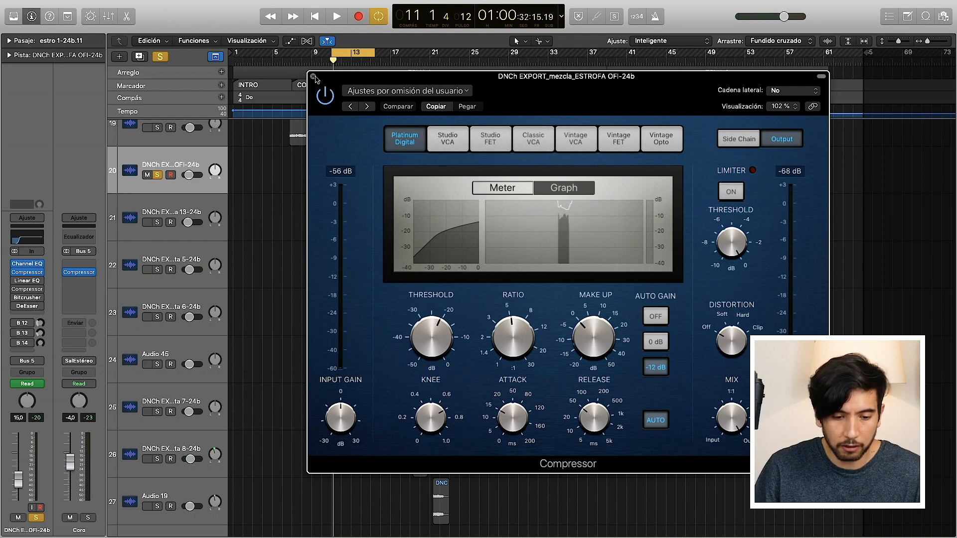
click(313, 76)
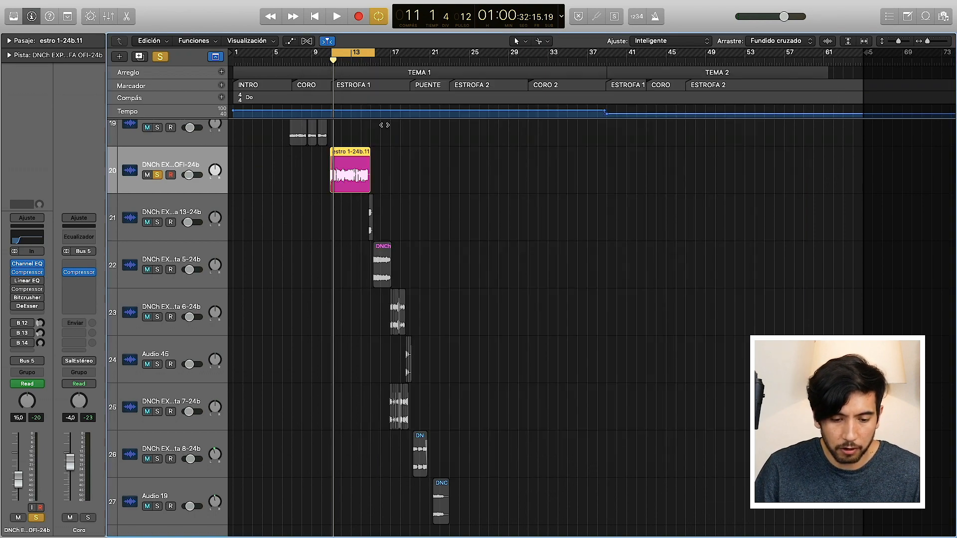
Step: Open the verse vocal region in the Flex Pitch editor and zoom in on its notes from bar 11
double_click(352, 184)
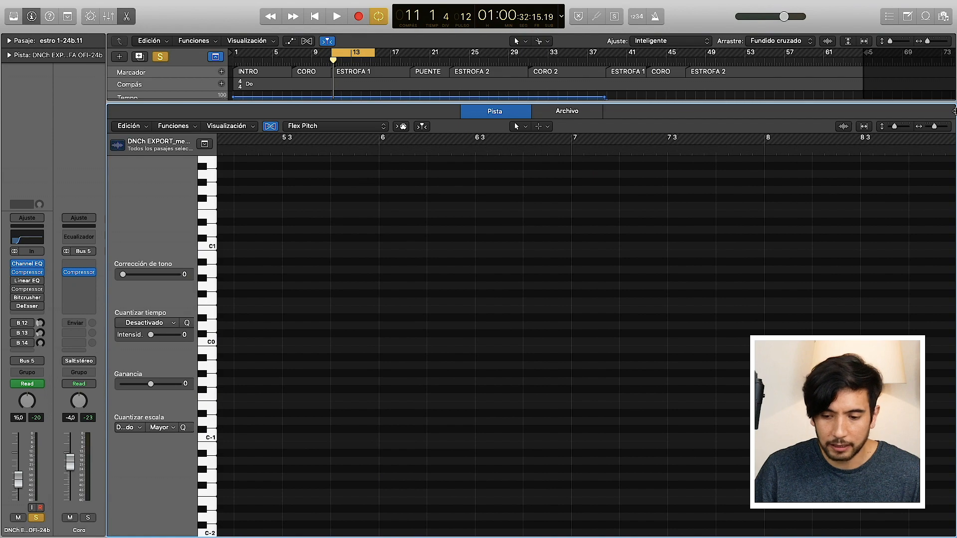
mouse_move(936, 129)
mouse_down()
mouse_move(893, 129)
mouse_move(941, 135)
mouse_up()
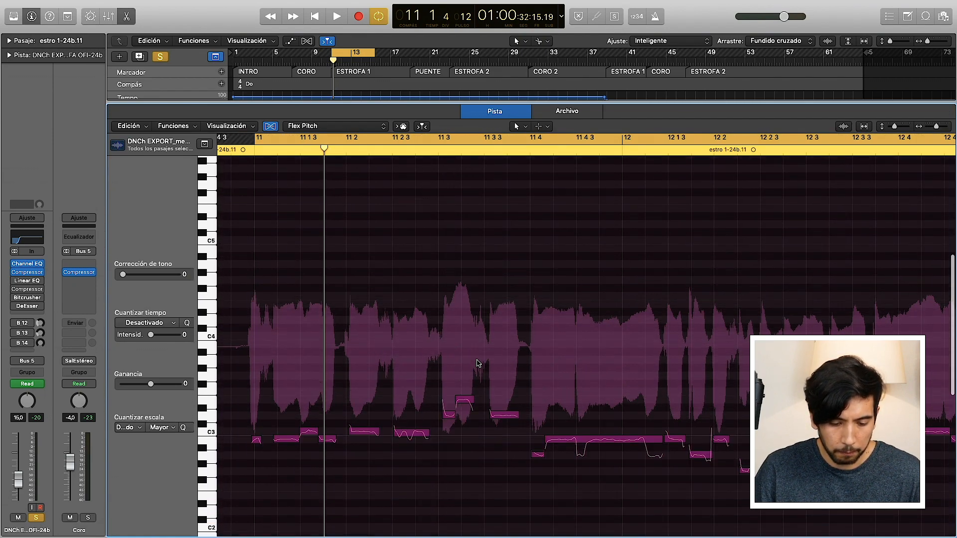
mouse_move(458, 358)
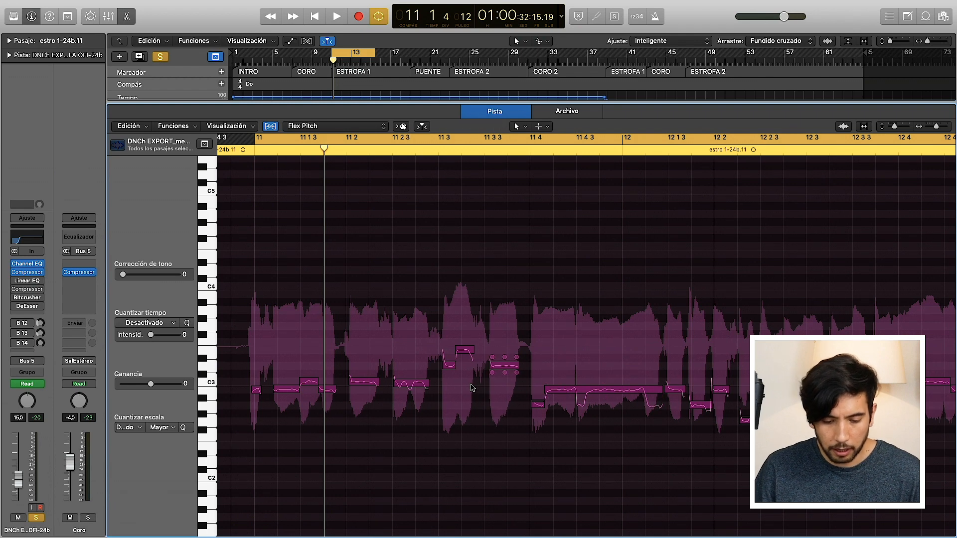
Step: Try different gain values on the Flex Pitch notes around 11 3, undo the changes, and close the editor
drag(459, 359, 488, 338)
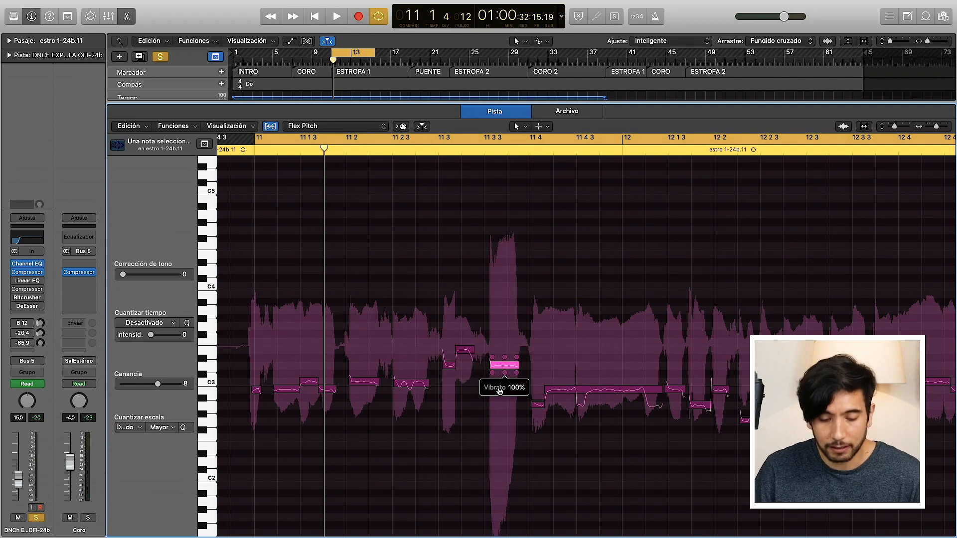
drag(489, 374, 491, 439)
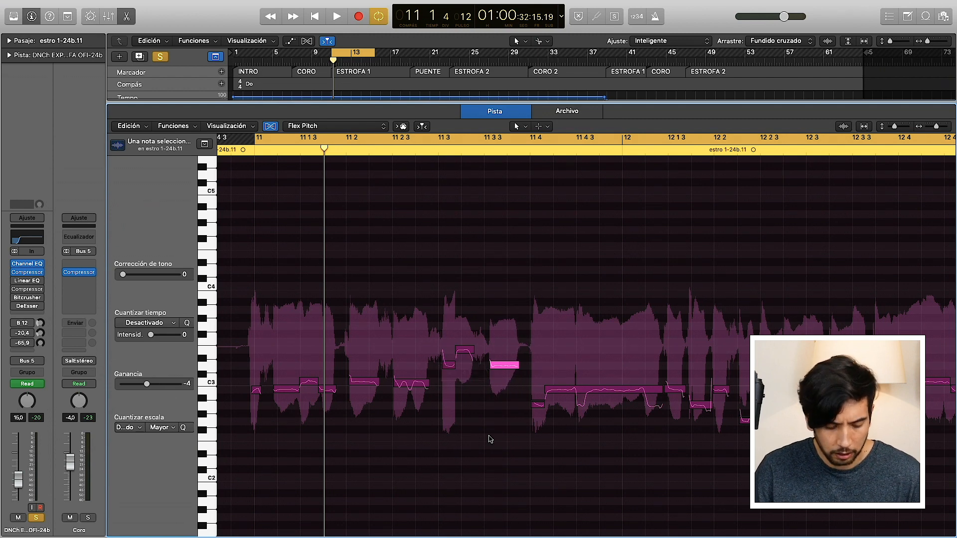
key(super+z)
key(super+z)
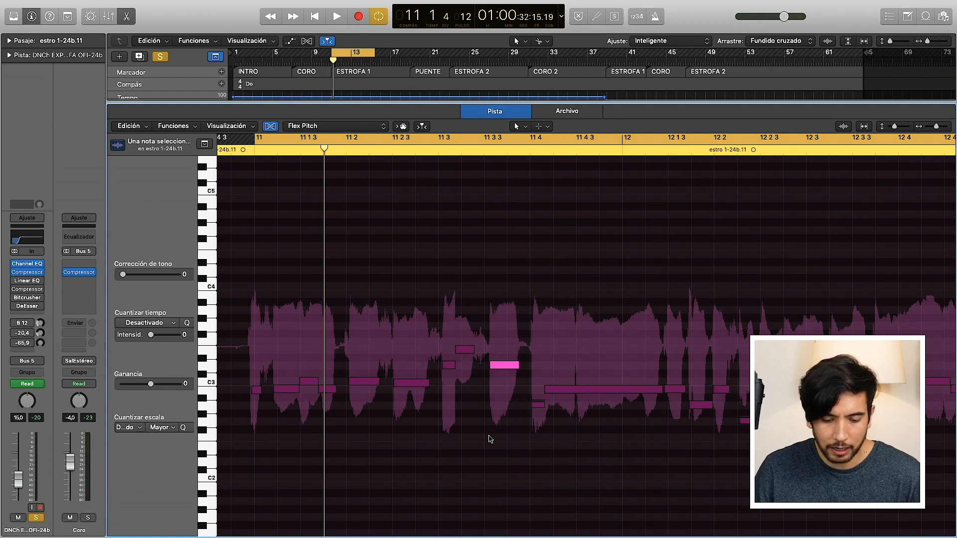
key(super+z)
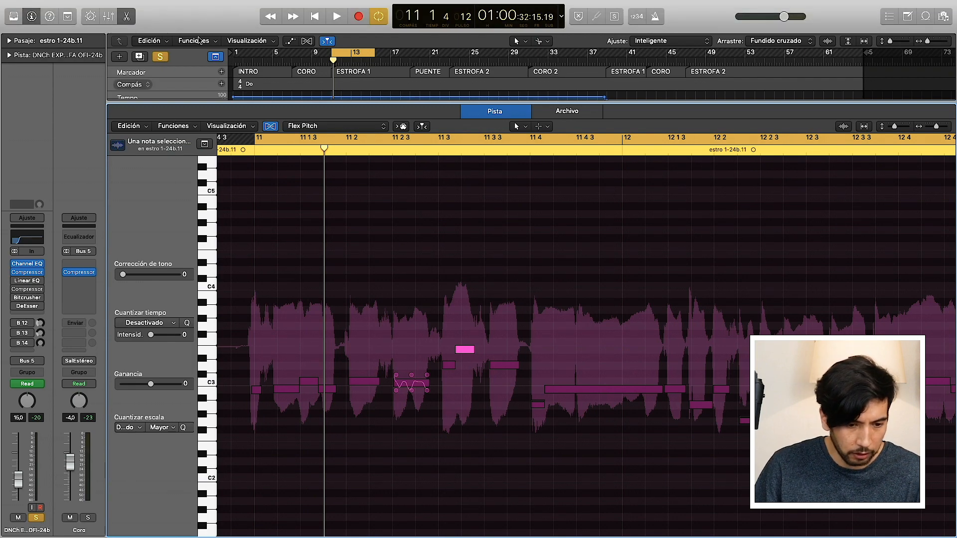
click(126, 20)
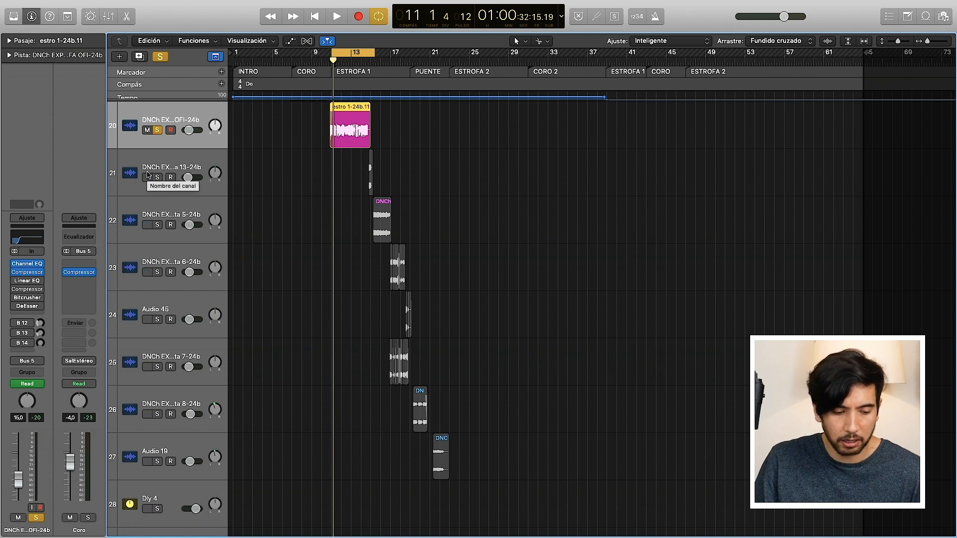
Step: Enable the Linear Phase EQ on the verse vocal, audition its 4950 Hz and 15400 Hz boosts, and close it
click(17, 282)
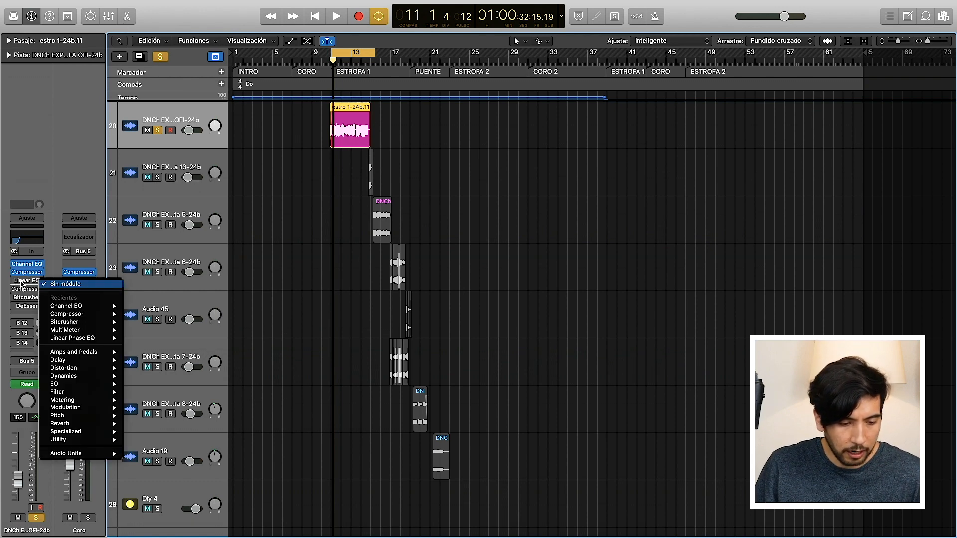
click(23, 284)
click(28, 282)
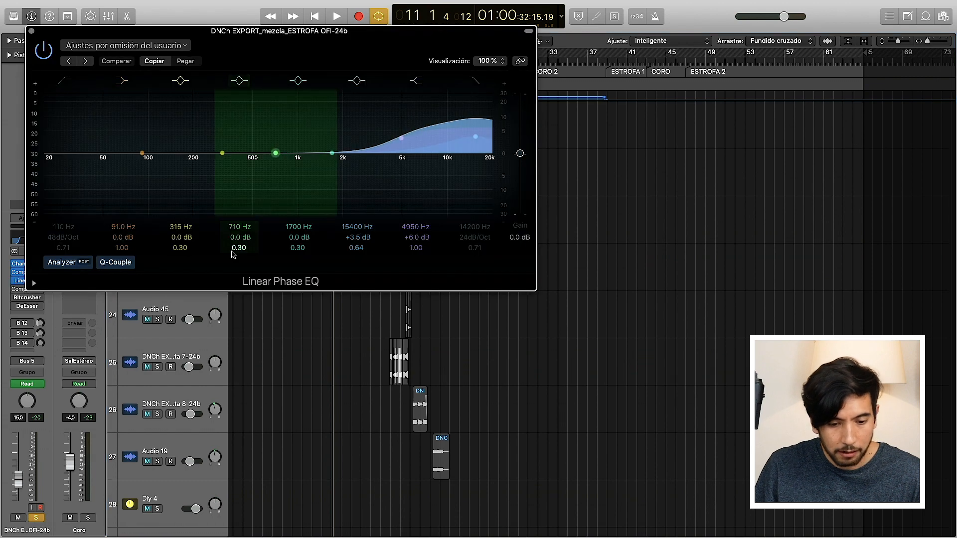
drag(276, 39, 342, 153)
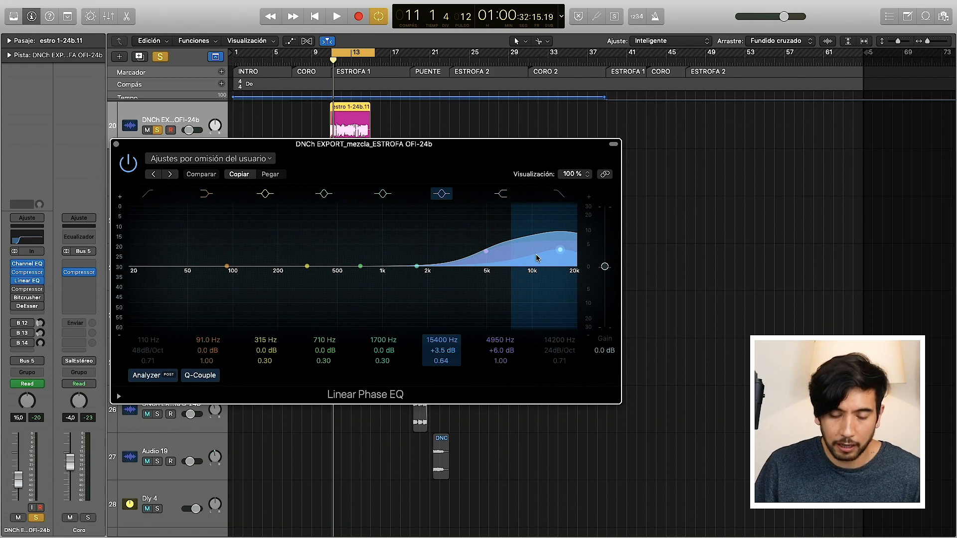
key(space)
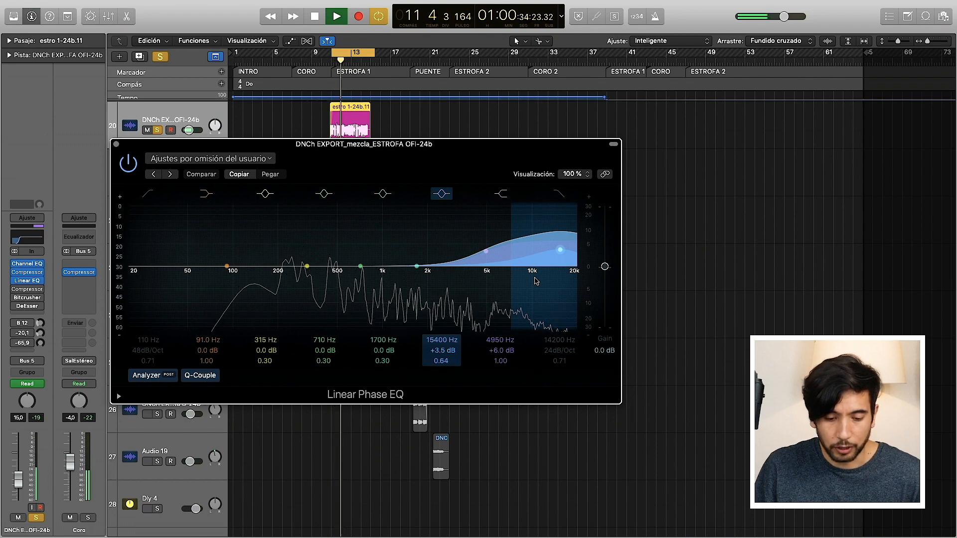
key(space)
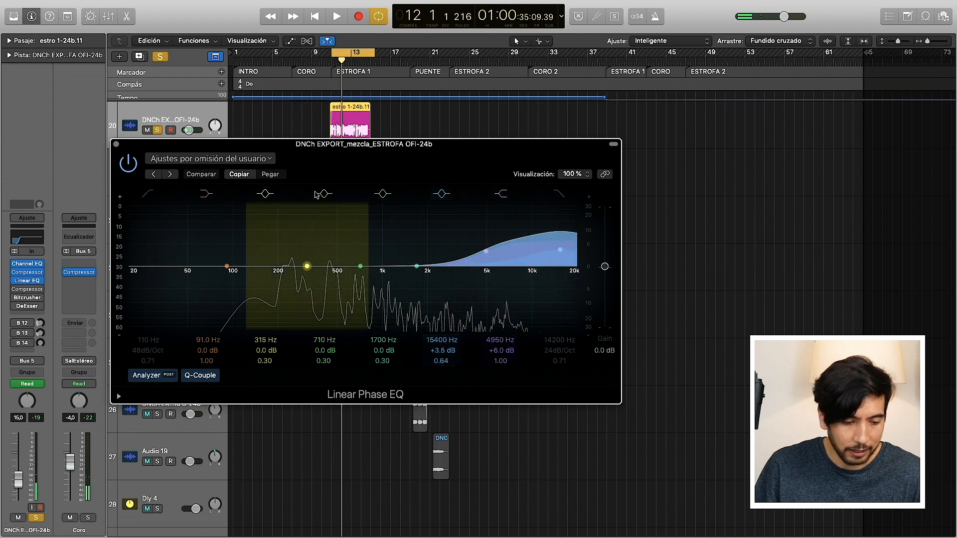
click(116, 144)
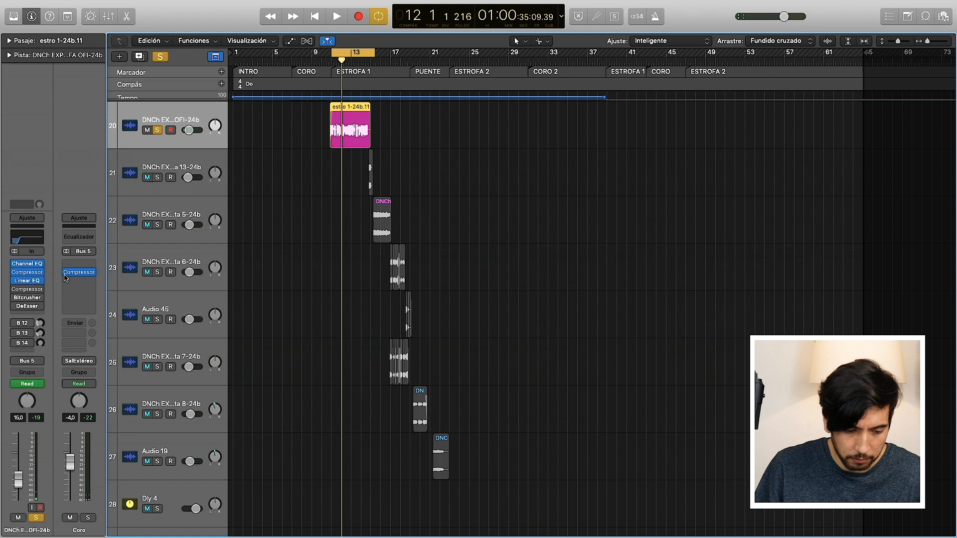
Step: Enable the second Compressor and the Bitcrusher on the verse vocal track and open each one's settings
click(22, 290)
click(22, 293)
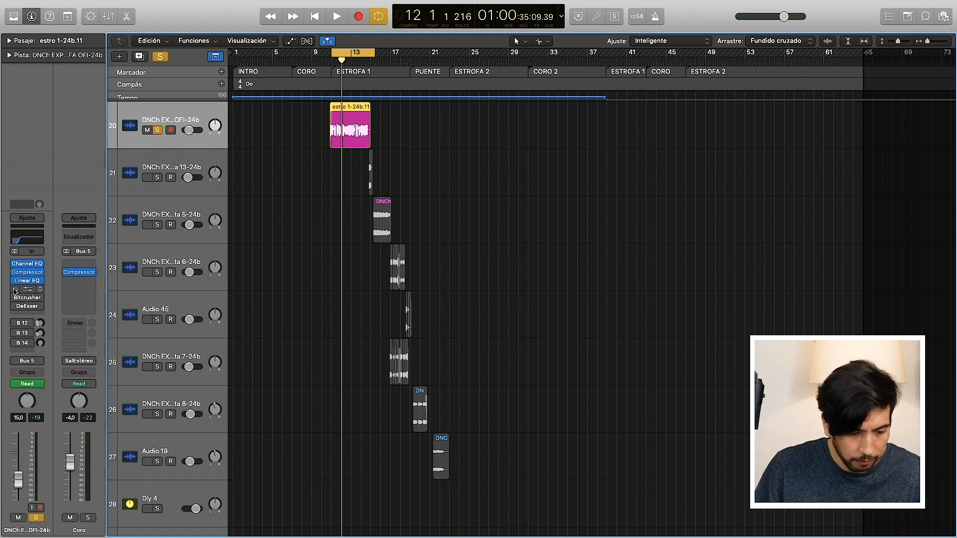
click(28, 290)
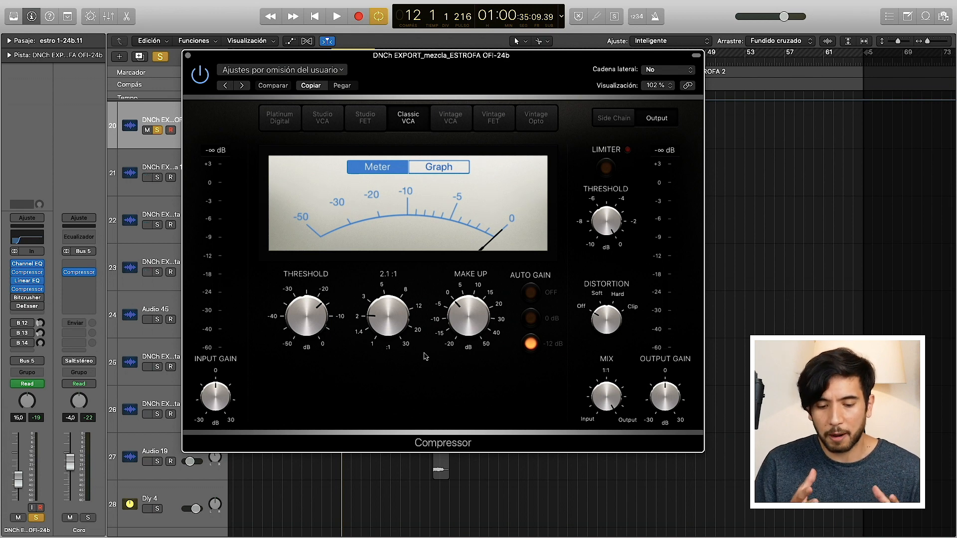
click(188, 56)
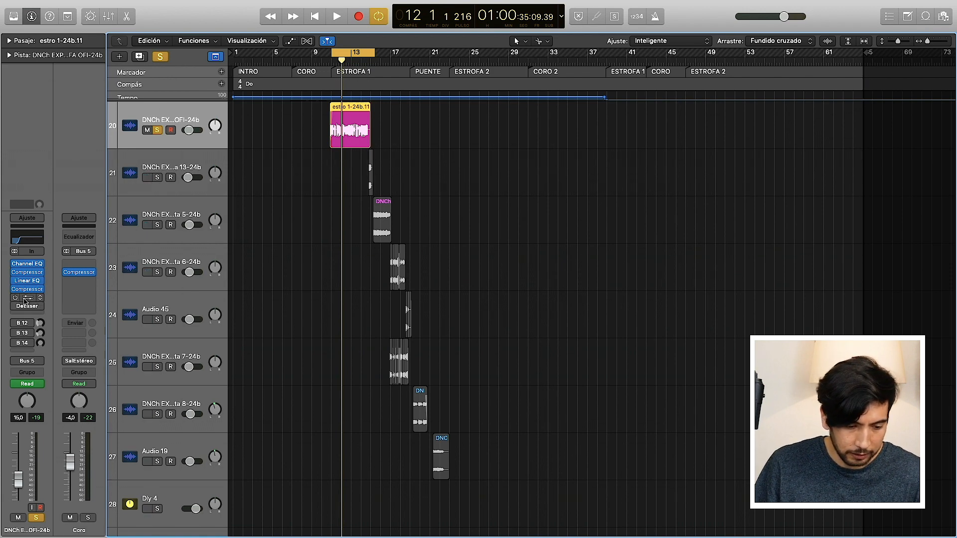
click(23, 299)
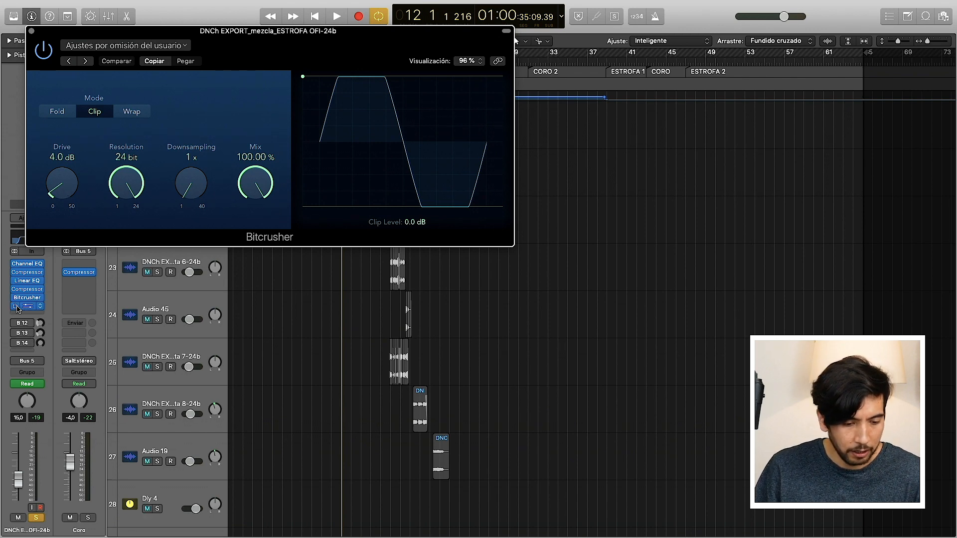
Step: Enable the DeEsser on the verse vocal, enlarge its view to 200 %, and set its Monitor to Detector
click(25, 306)
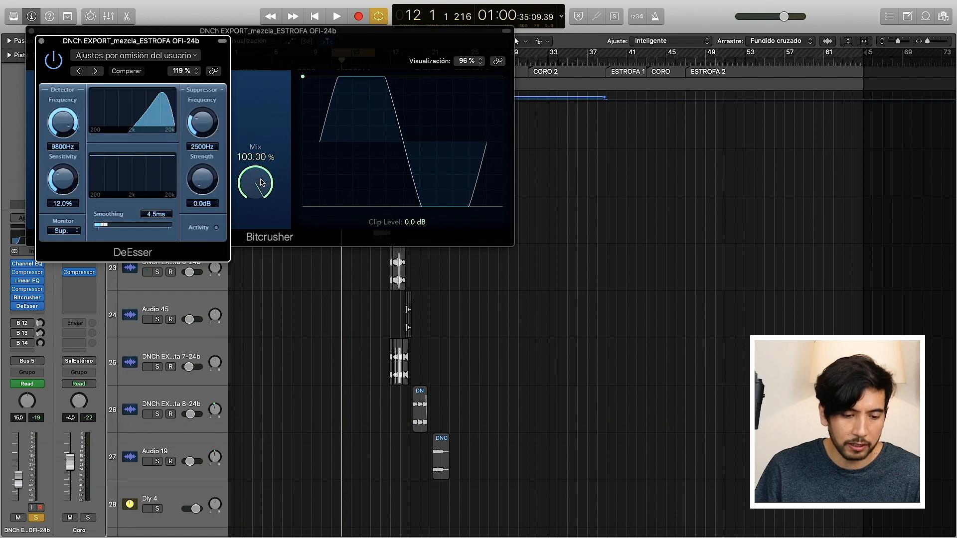
drag(225, 257, 451, 370)
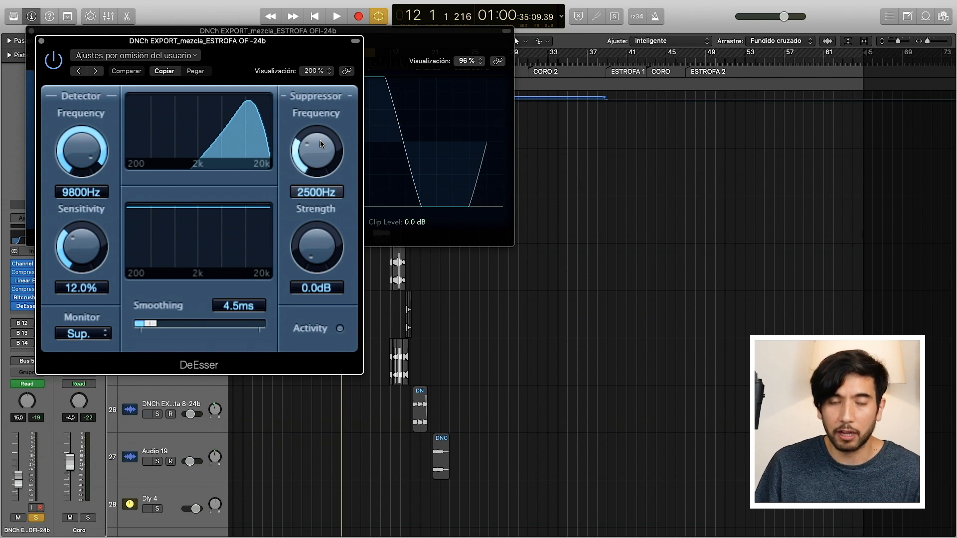
drag(205, 51, 446, 97)
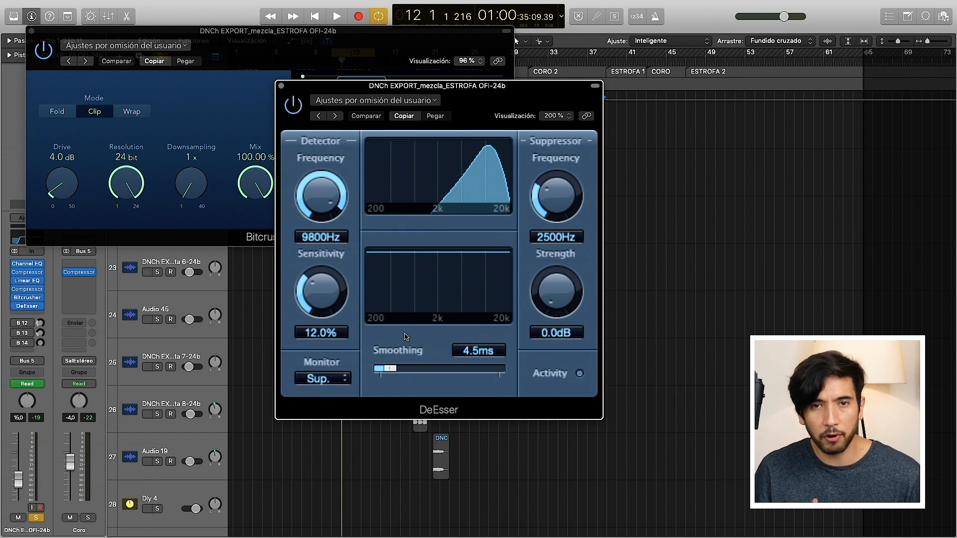
click(339, 380)
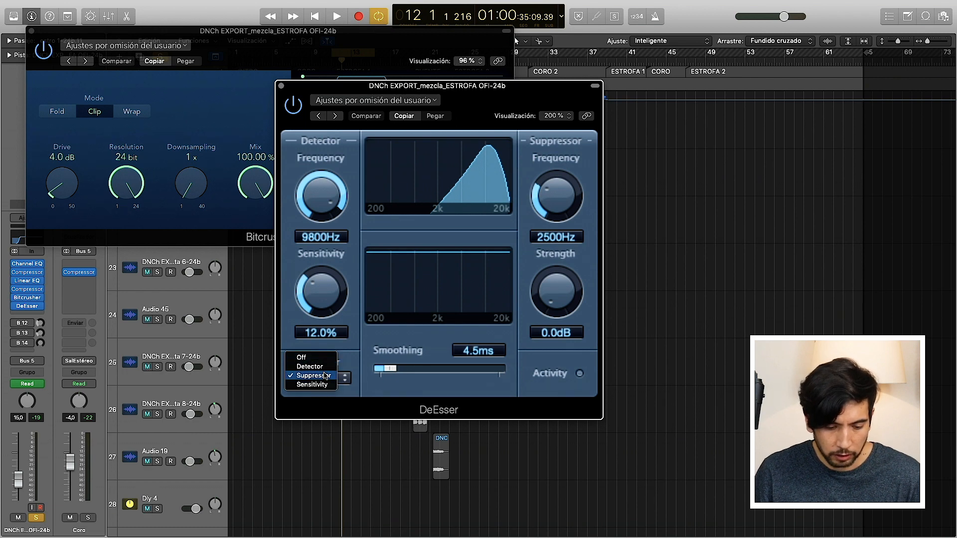
click(321, 370)
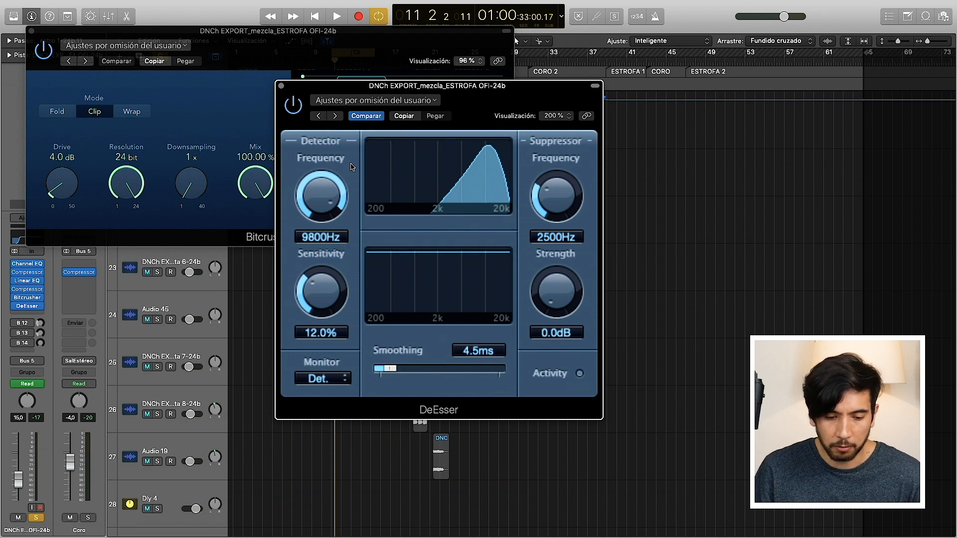
Step: Play the verse vocal and lower the DeEsser's Detector Frequency to 7800 Hz while listening to the detected band
key(space)
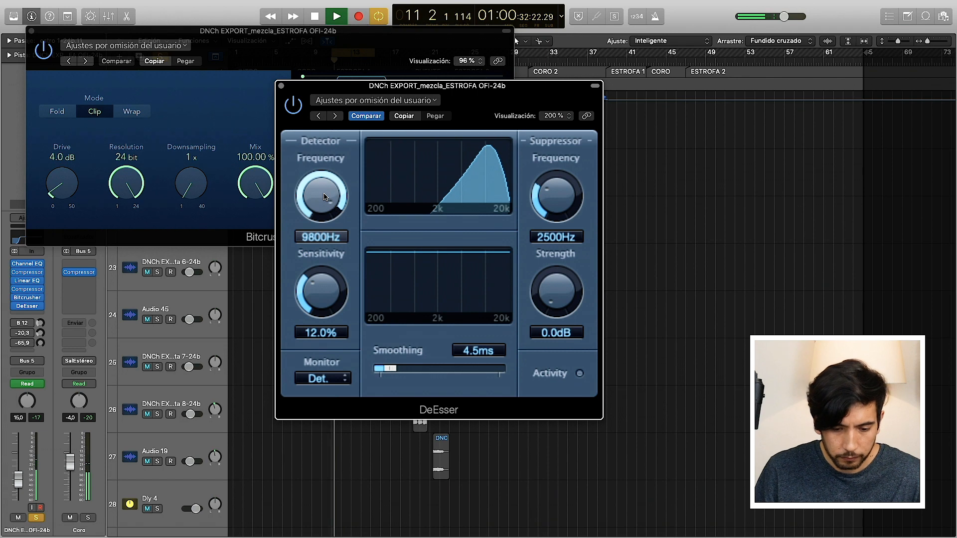
mouse_move(323, 195)
mouse_down()
mouse_move(324, 268)
mouse_move(321, 187)
mouse_up()
key(space)
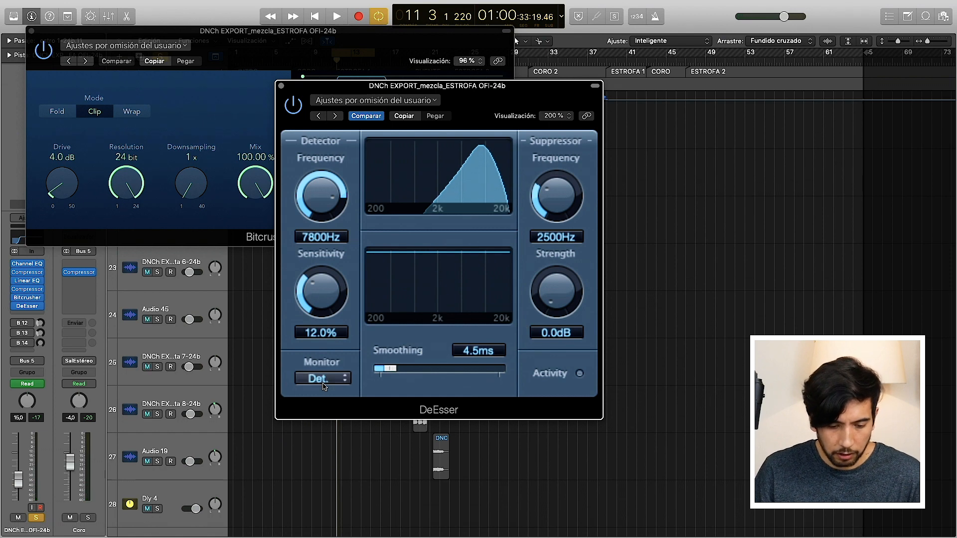
Step: Switch the DeEsser's Monitor to Suppressor, with Suppressor Strength at -7.0 dB and Frequency at 6500 Hz
click(333, 371)
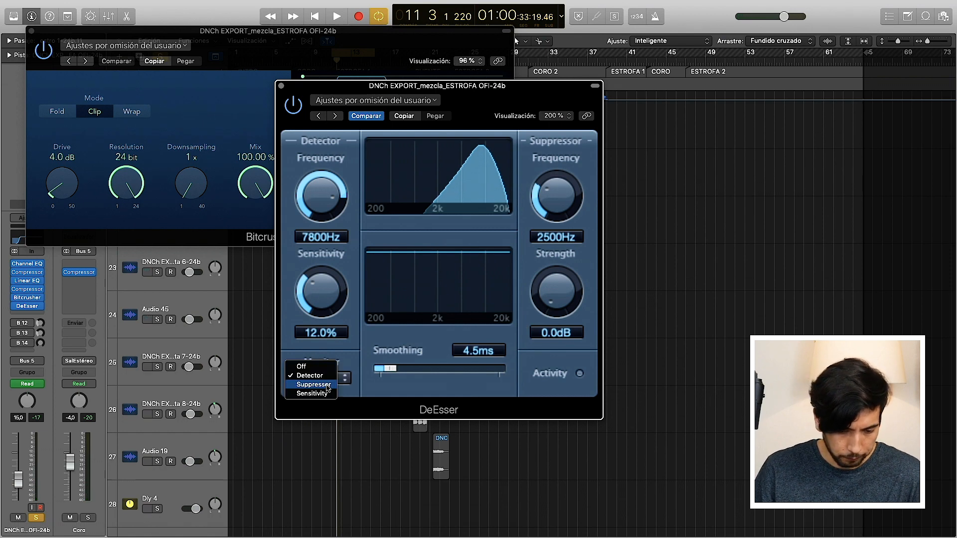
click(327, 389)
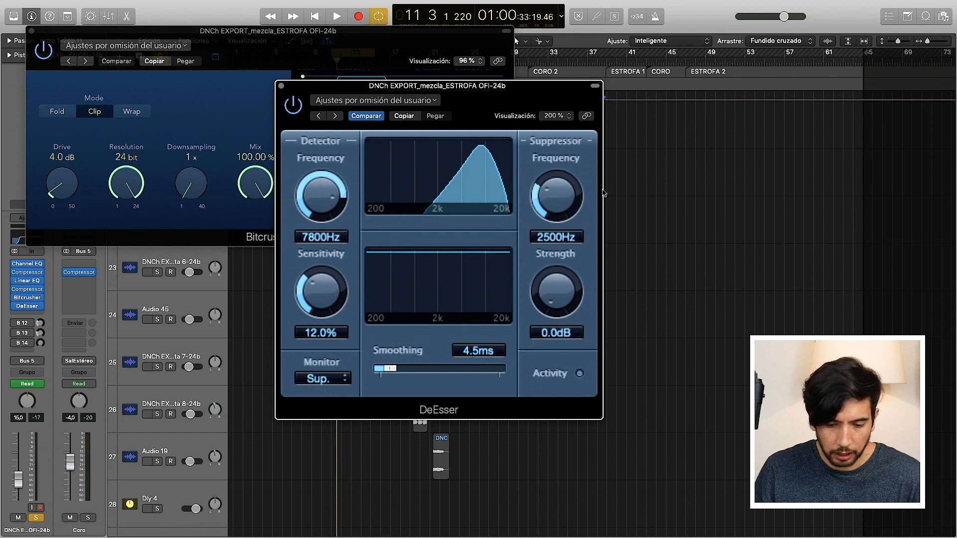
drag(555, 291, 553, 243)
drag(554, 198, 555, 138)
Step: Audition the verse vocal while trying a stronger suppression of -15.5 dB in the DeEsser
key(space)
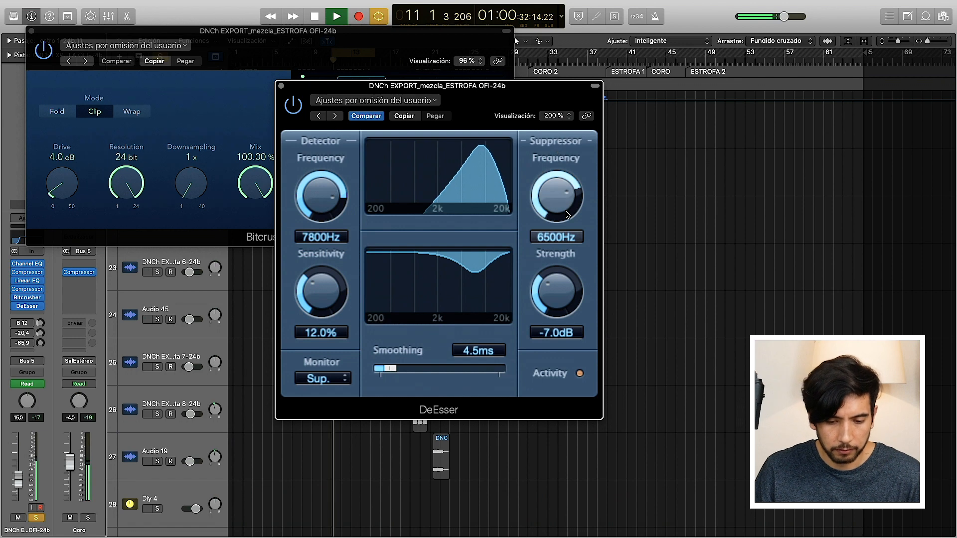
mouse_move(560, 204)
mouse_down()
mouse_move(560, 212)
mouse_move(560, 201)
mouse_up()
drag(555, 290, 556, 230)
key(space)
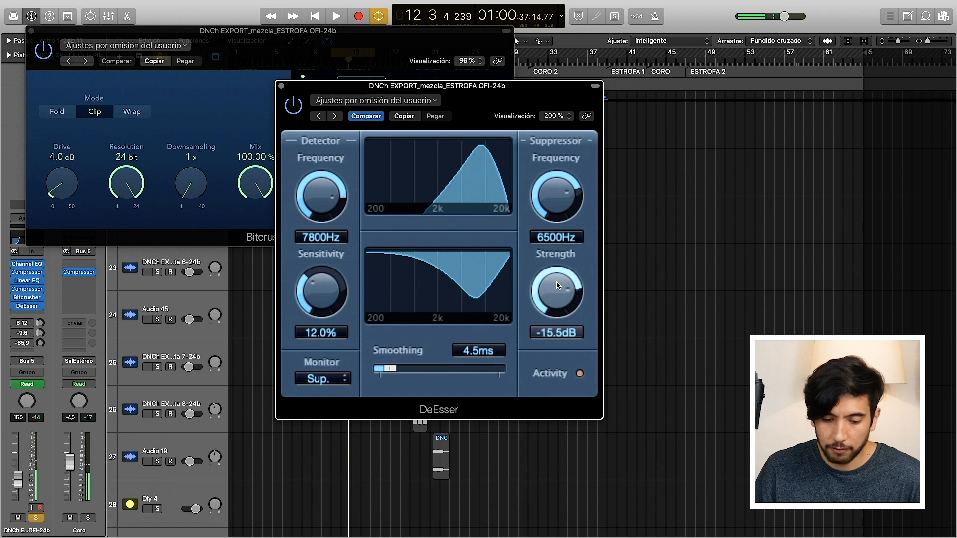
key(space)
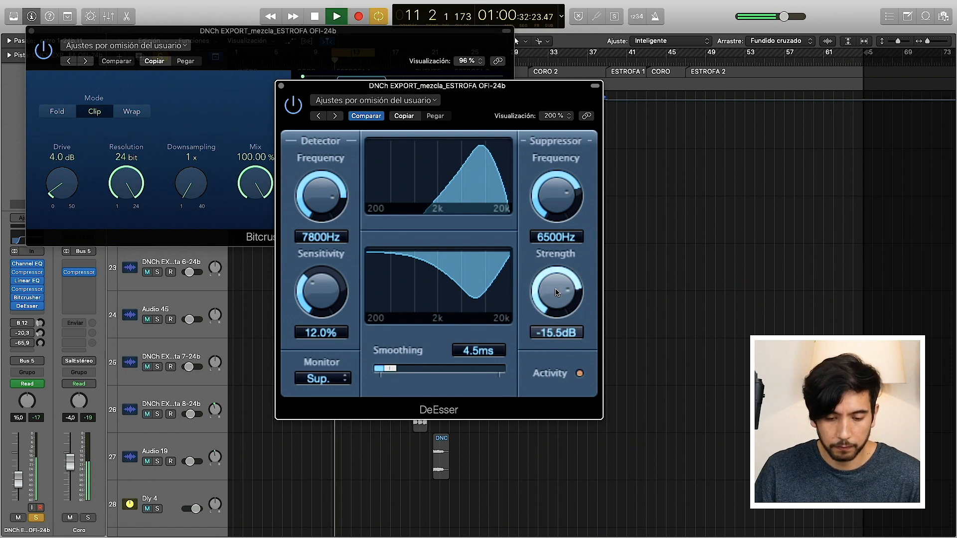
Step: Reduce the DeEsser's suppression to -6.0 dB, stop playback, and set the Suppressor Frequency to 7200 Hz
drag(556, 293, 559, 362)
key(space)
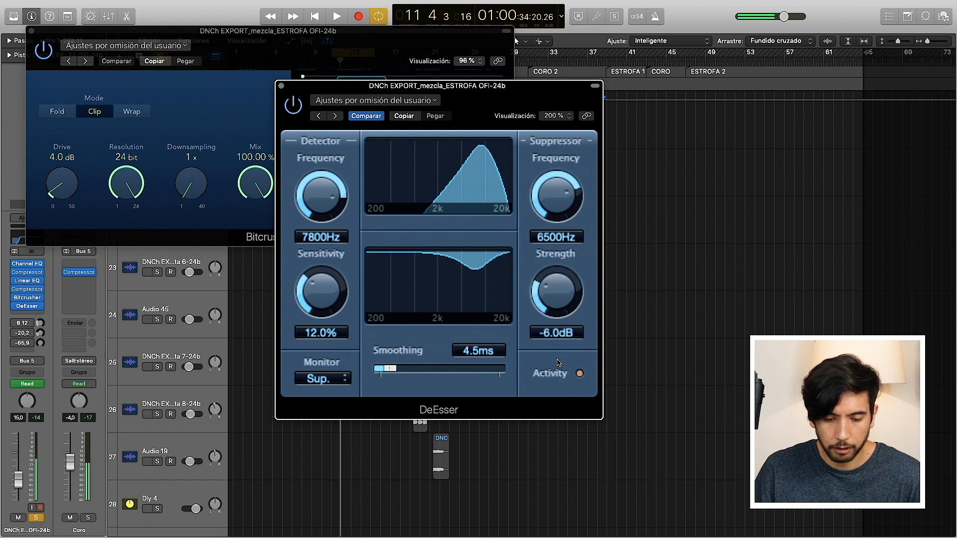
drag(556, 202, 556, 197)
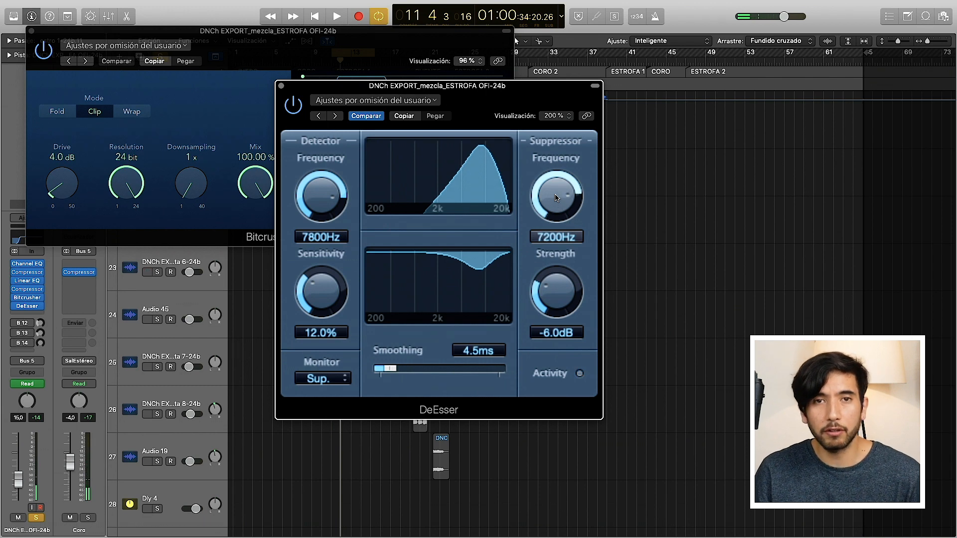
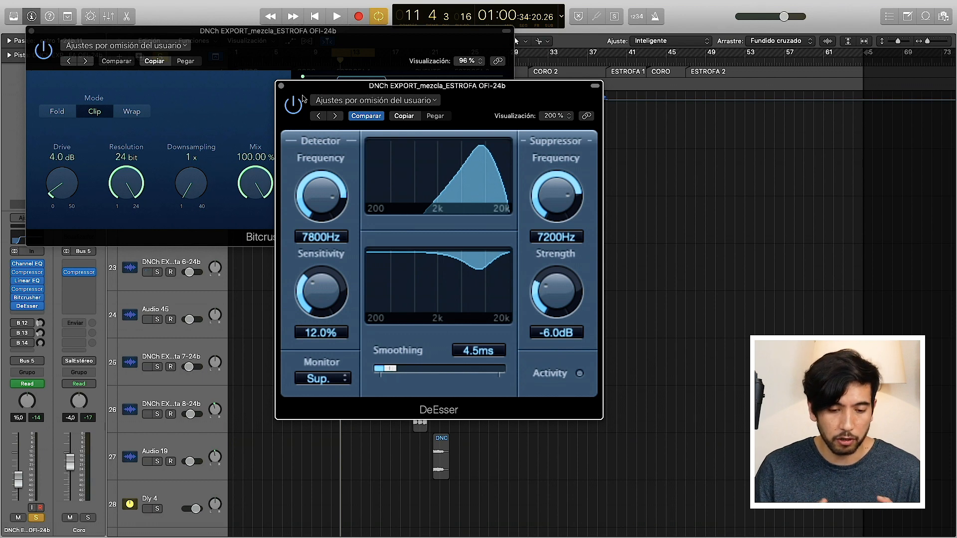
Step: Close the DeEsser and Bitcrusher windows and audition the verse vocal with the rest of the mix by switching solo off
click(281, 86)
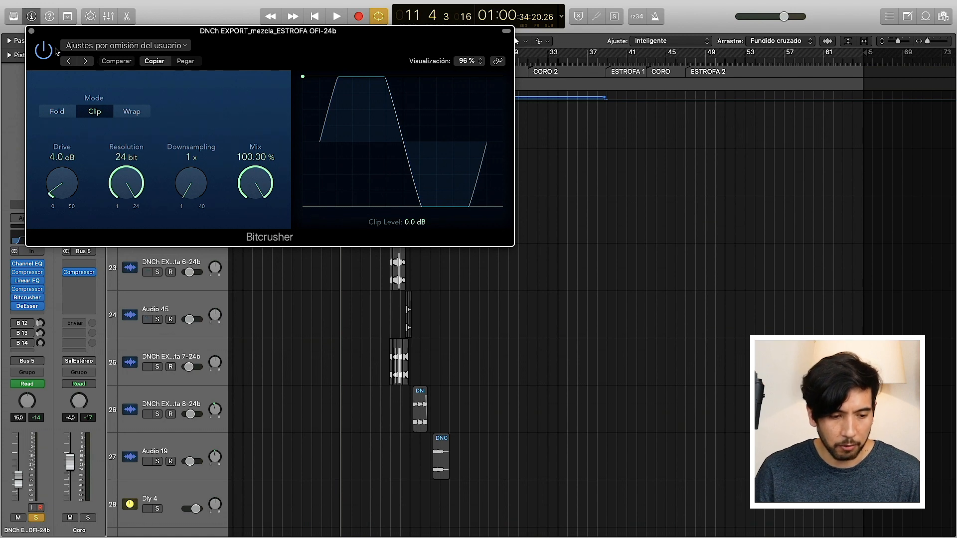
click(31, 31)
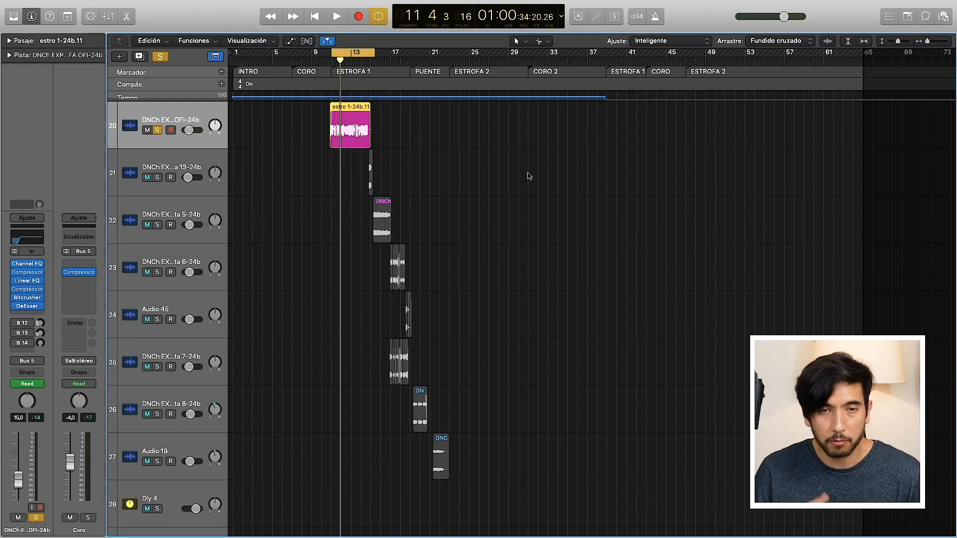
key(space)
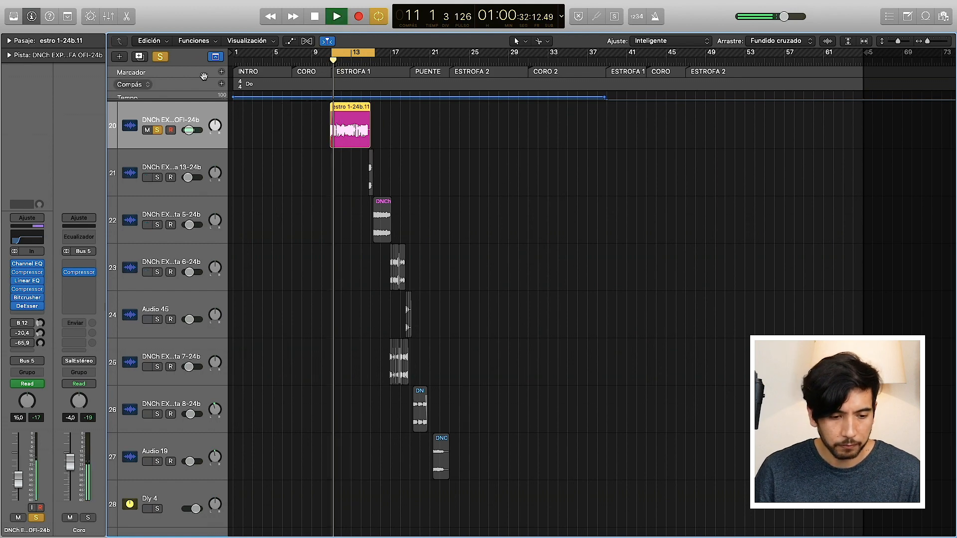
click(161, 57)
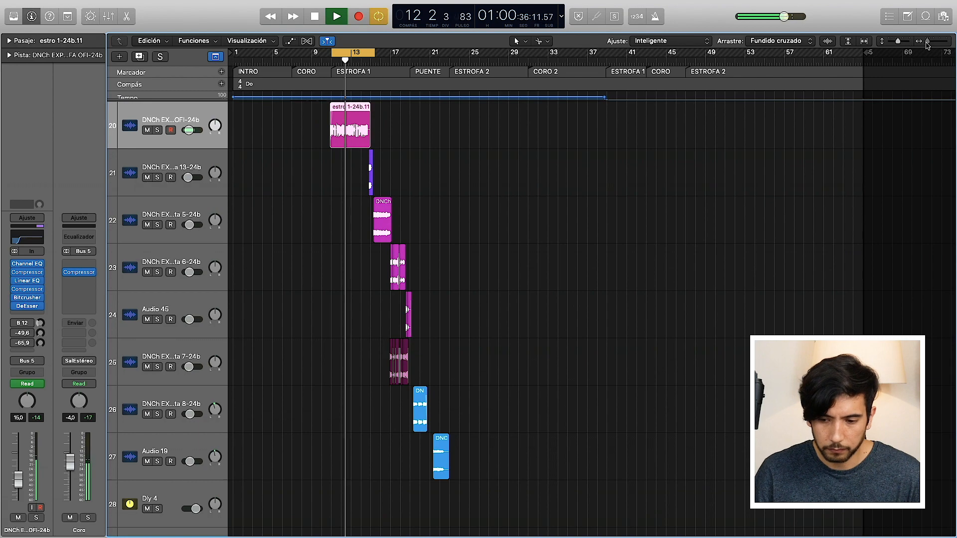
drag(927, 42, 931, 42)
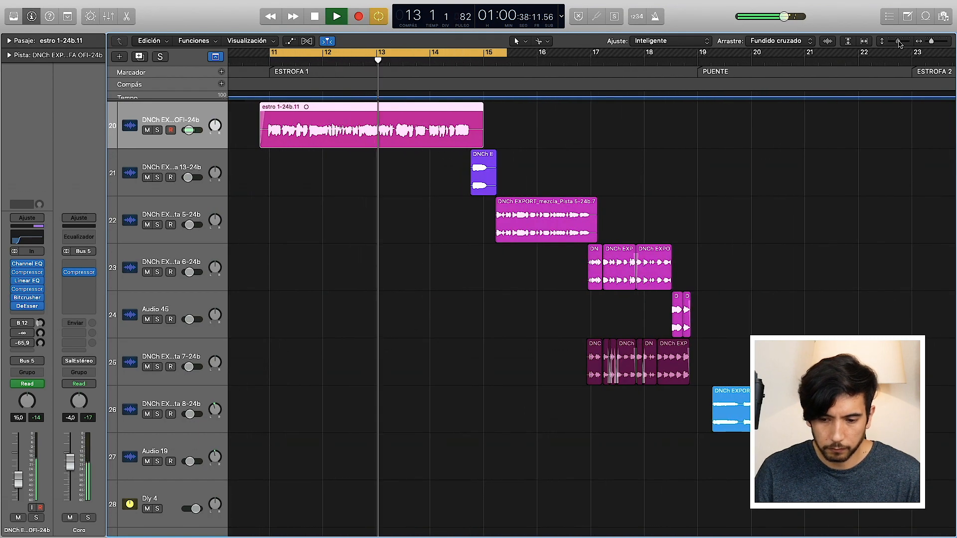
click(901, 42)
scroll(504, 285, up, 3)
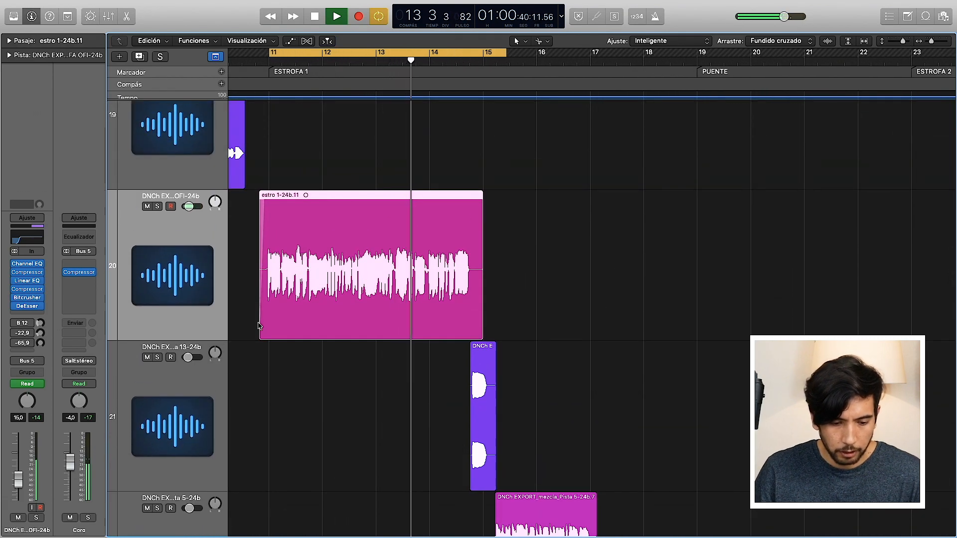
key(space)
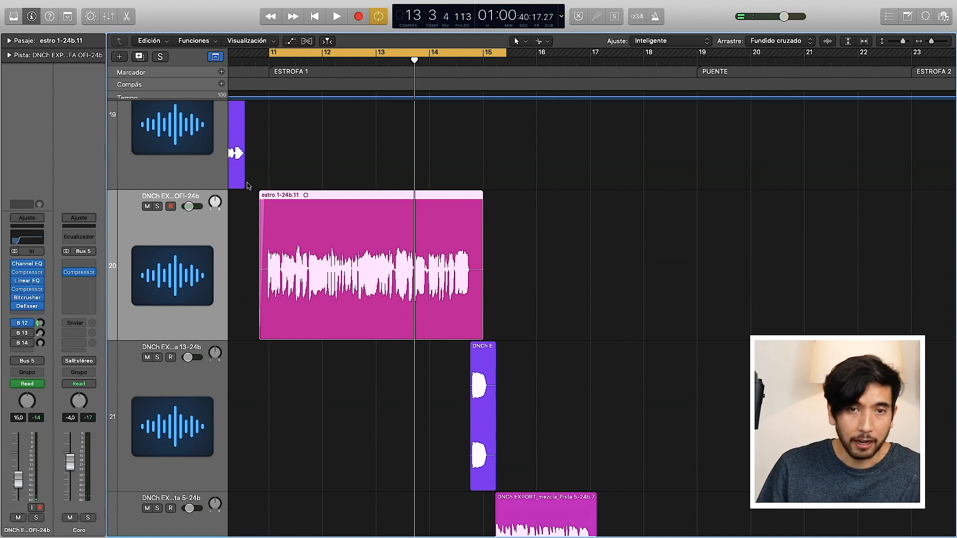
Step: Play the ESTROFA 1 section again, solo the verse vocal with the mixer shown, and stop playback
key(space)
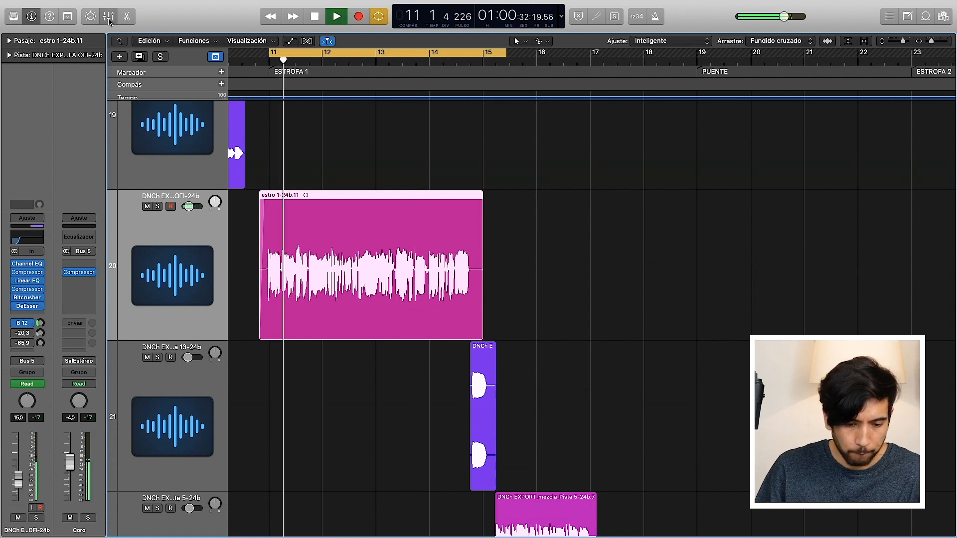
key(x)
key(s)
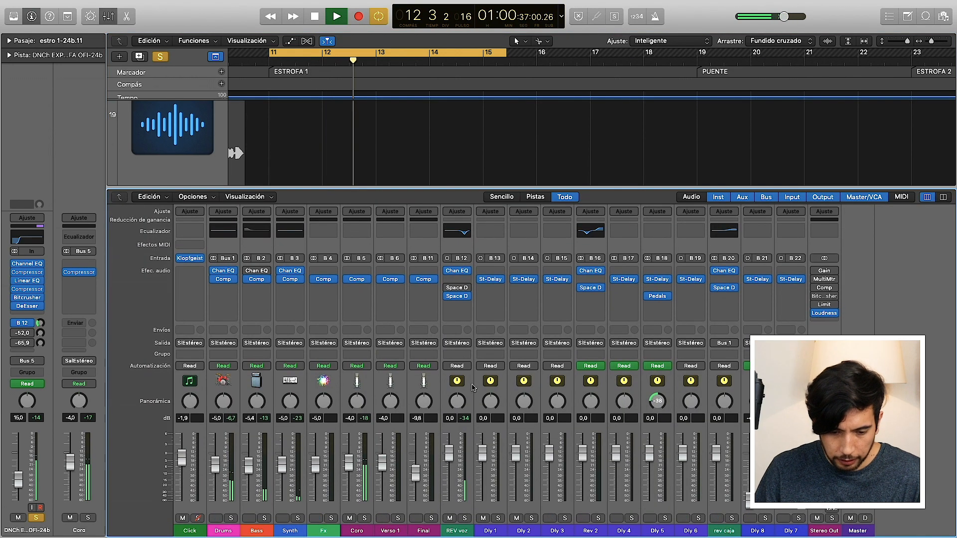
key(space)
Step: Review the Channel EQ and the active Space Designer reverb on the REV voz channel
click(456, 272)
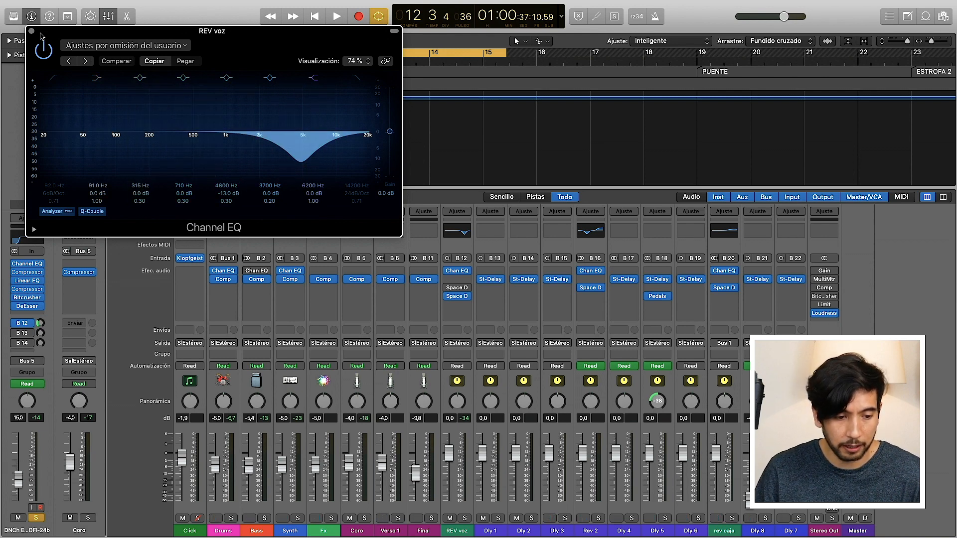
click(31, 31)
click(457, 297)
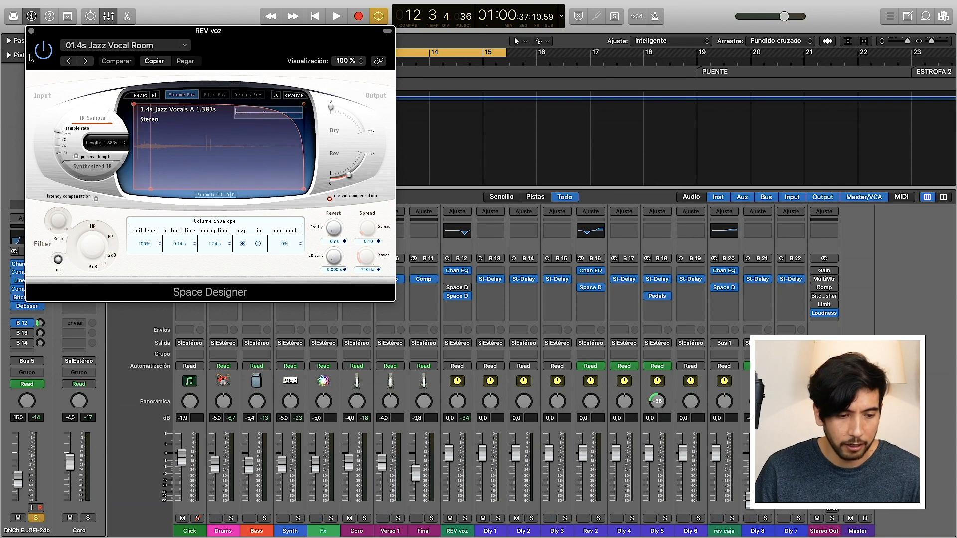
click(31, 31)
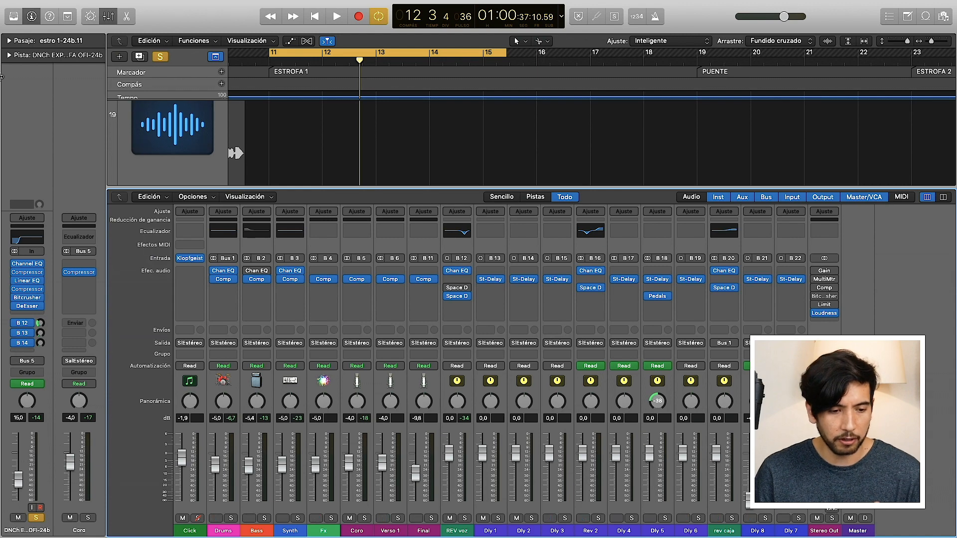
Step: Hide the mixer and set the cycle range over the PUENTE section, from bar 19 to bar 23
click(109, 16)
scroll(543, 253, down, 10)
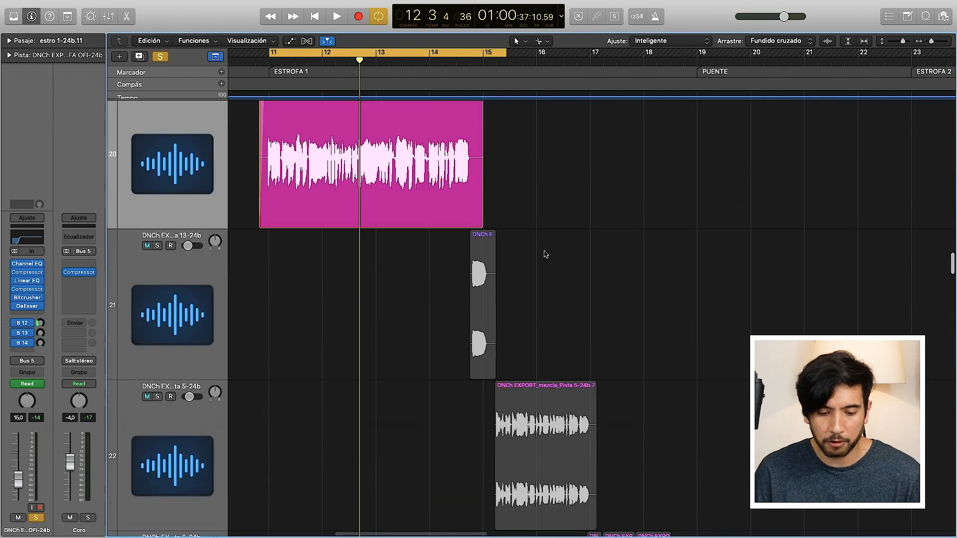
scroll(545, 254, right, 2)
scroll(545, 254, down, 3)
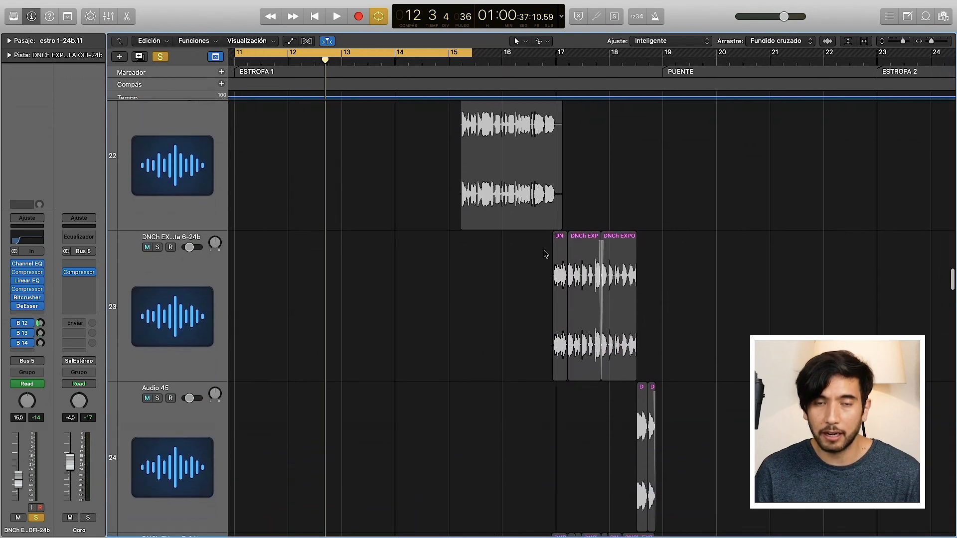
scroll(545, 254, right, 1)
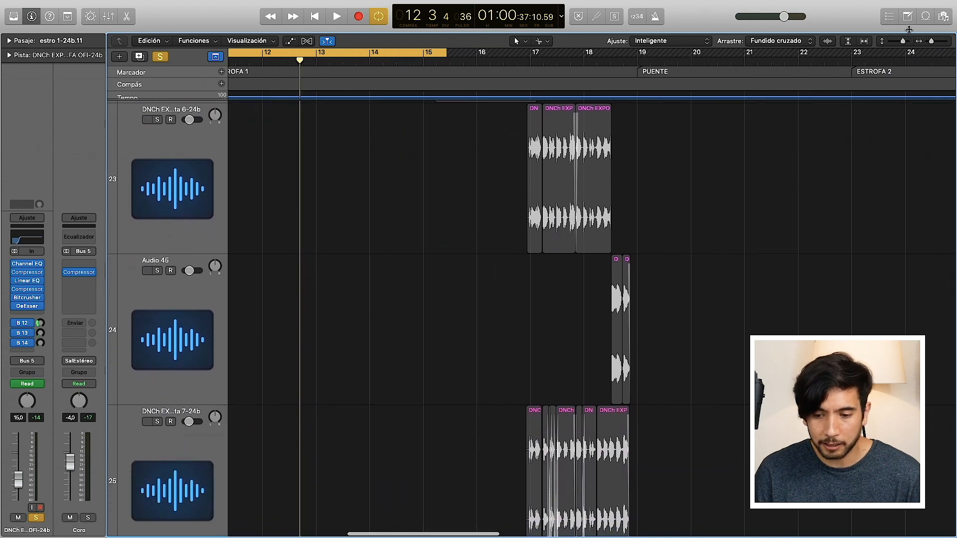
drag(902, 41, 890, 41)
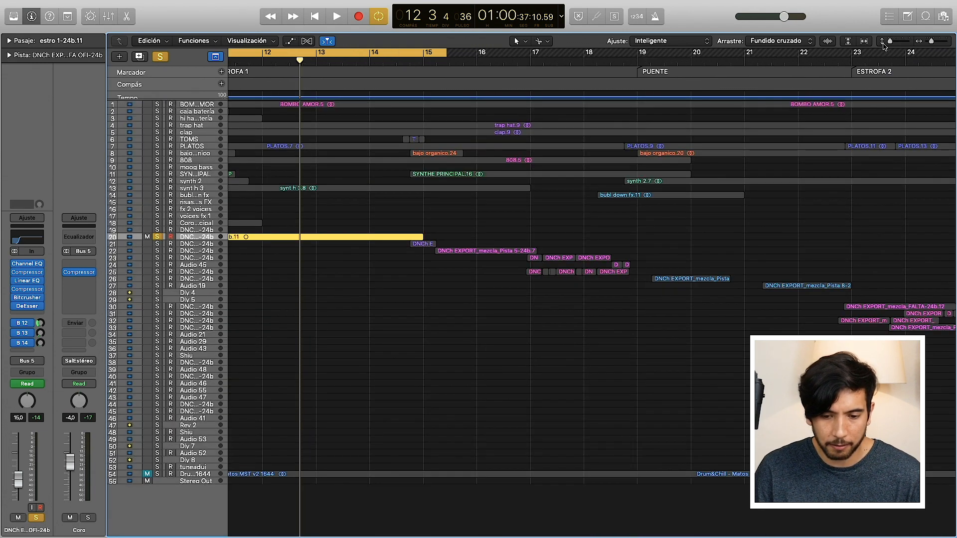
scroll(578, 65, right, 3)
drag(577, 51, 791, 52)
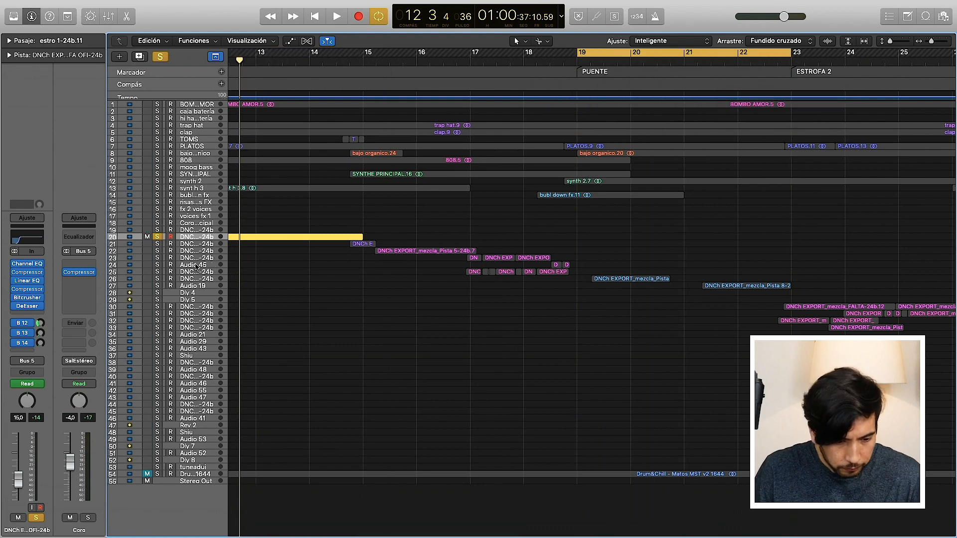
Step: Solo the Pista 8-24b and Audio 19 vocal tracks as well, and audition the bridge section
click(157, 286)
click(156, 279)
key(space)
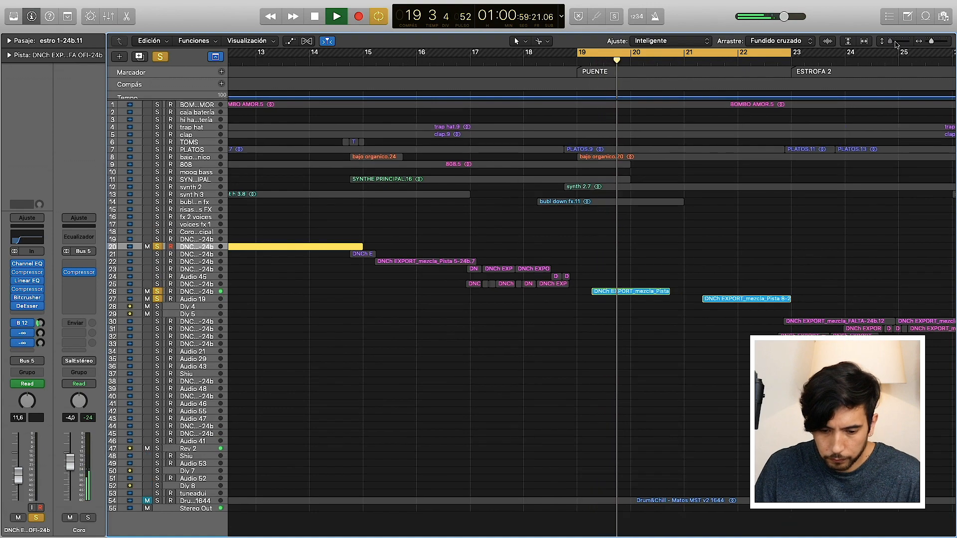
drag(889, 44, 903, 40)
scroll(677, 394, down, 10)
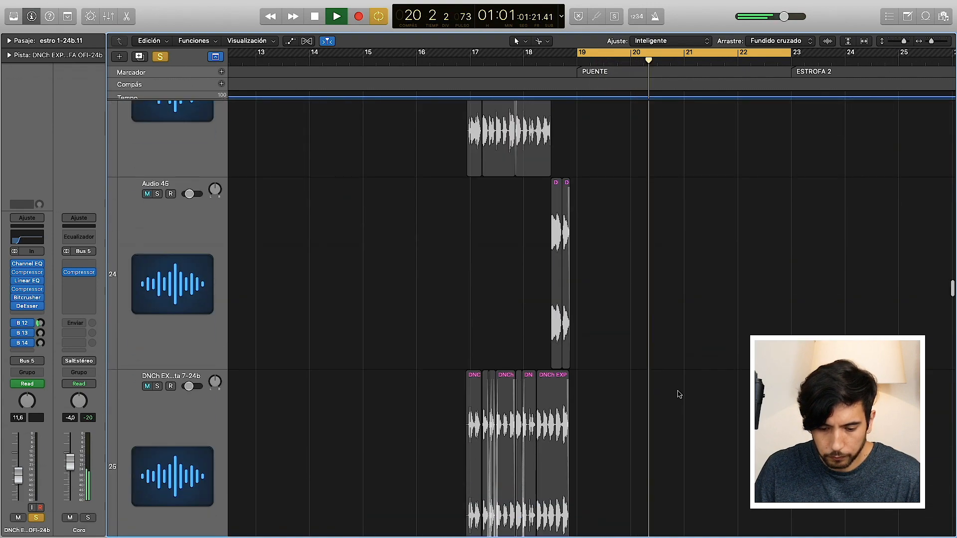
scroll(848, 209, right, 3)
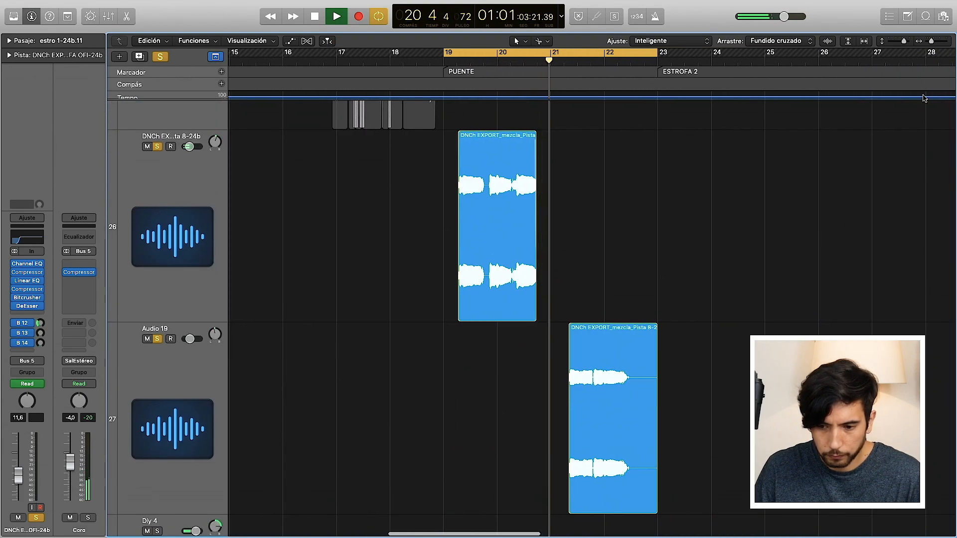
drag(931, 42, 934, 48)
scroll(662, 380, right, 10)
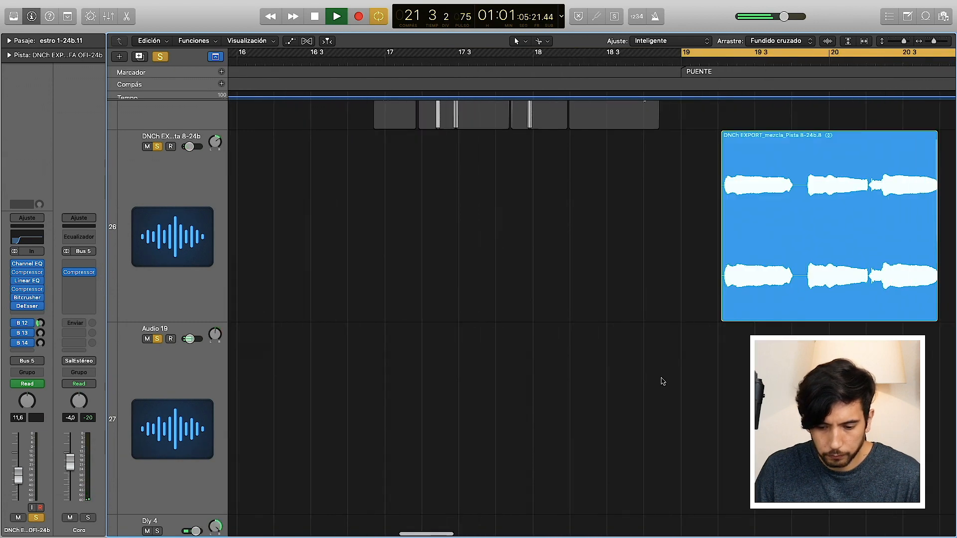
scroll(662, 380, left, 2)
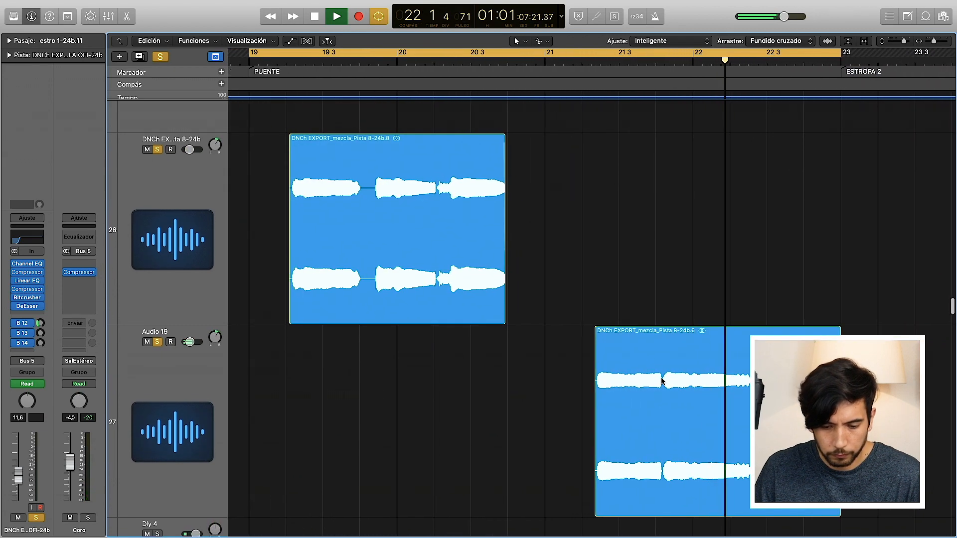
key(space)
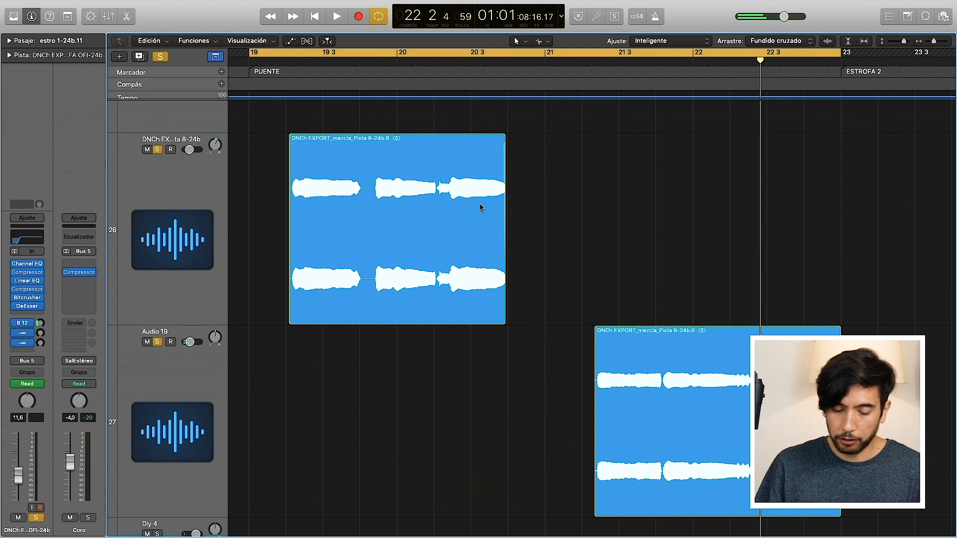
Step: Show the track automation and select the Pista 8-24b vocal track in the bridge
click(290, 41)
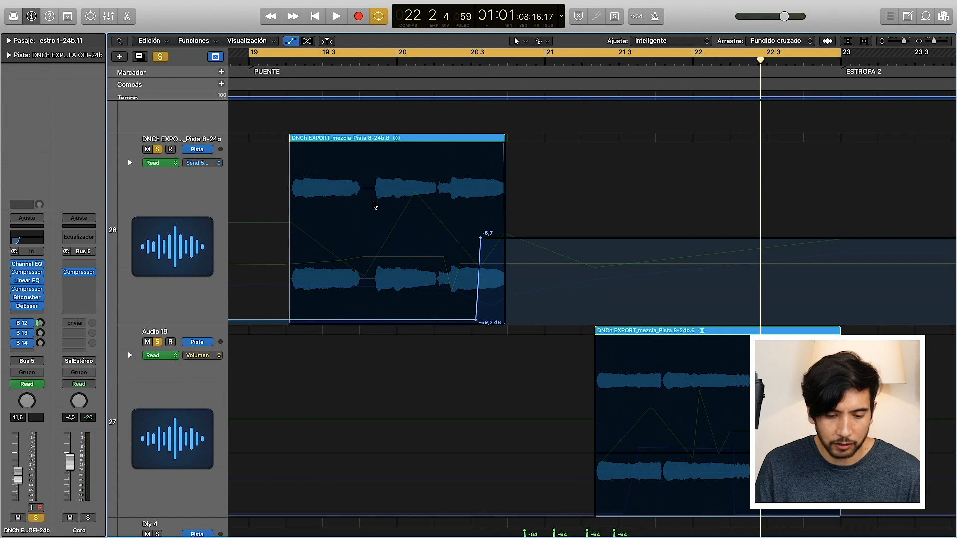
scroll(432, 269, left, 2)
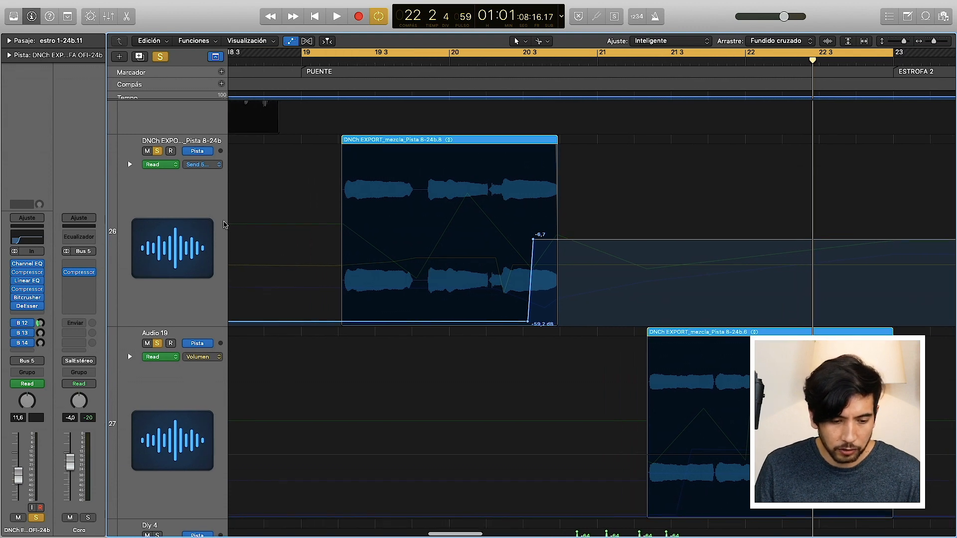
click(181, 202)
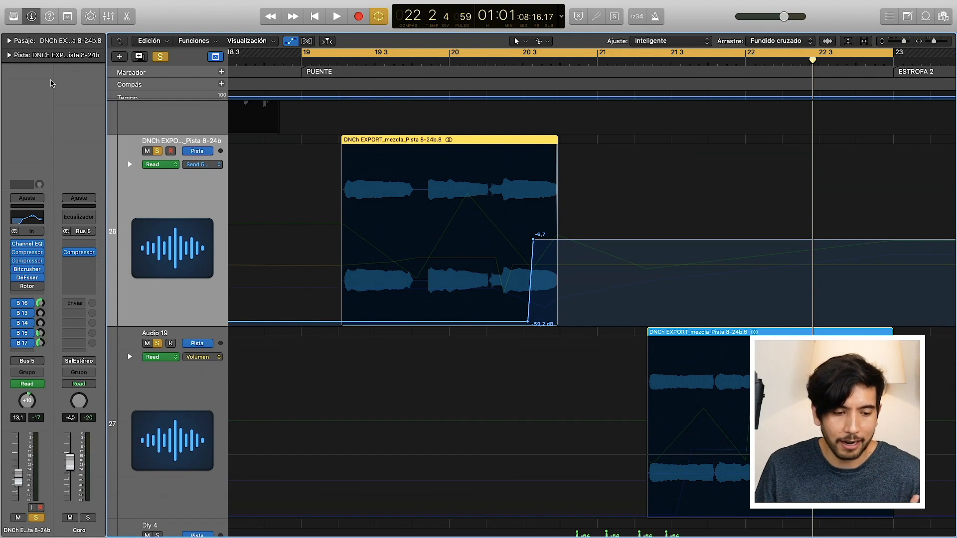
Step: Compare the Stereo Delay settings of the Dly 1, Dly 2 and Dly 3 channels, and close their windows and the mixer
key(x)
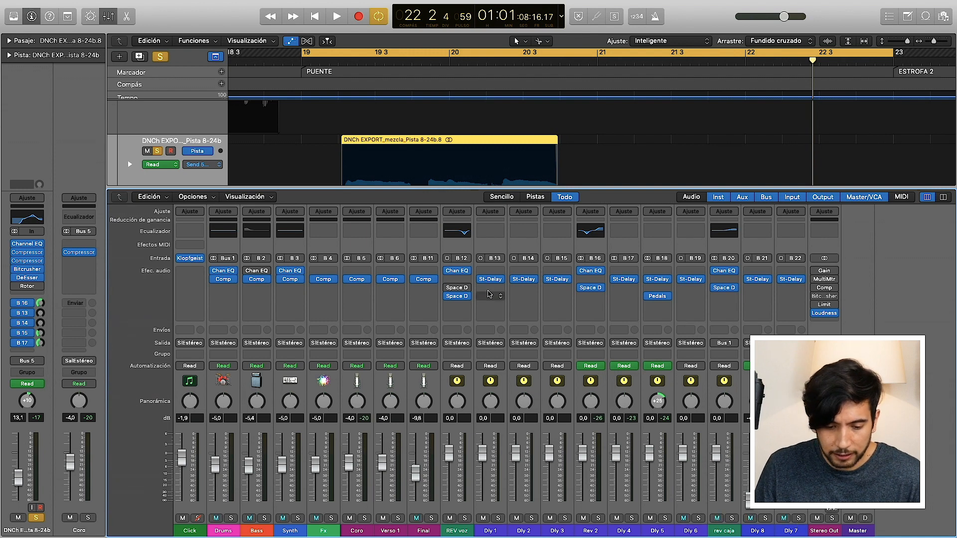
click(491, 279)
click(523, 279)
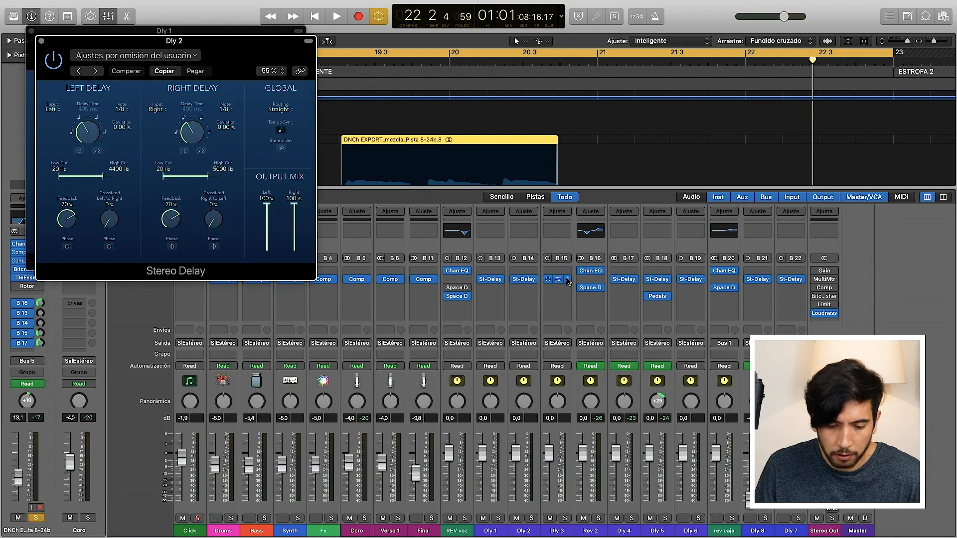
click(556, 279)
drag(189, 52, 475, 95)
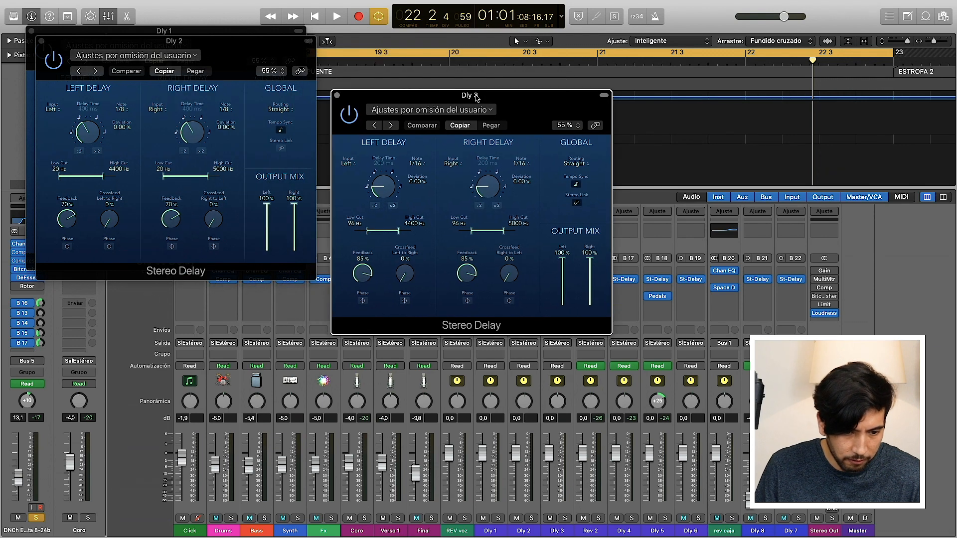
drag(231, 50, 236, 293)
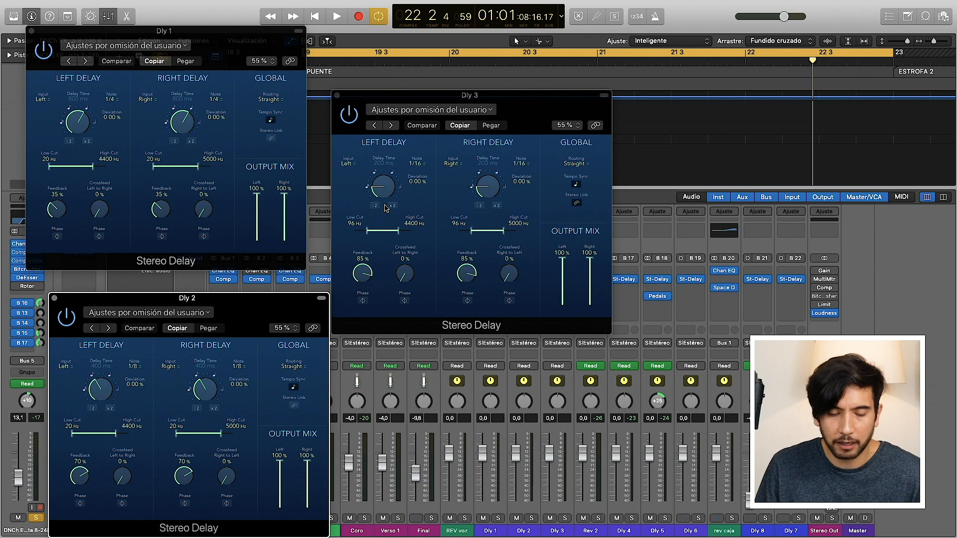
click(336, 95)
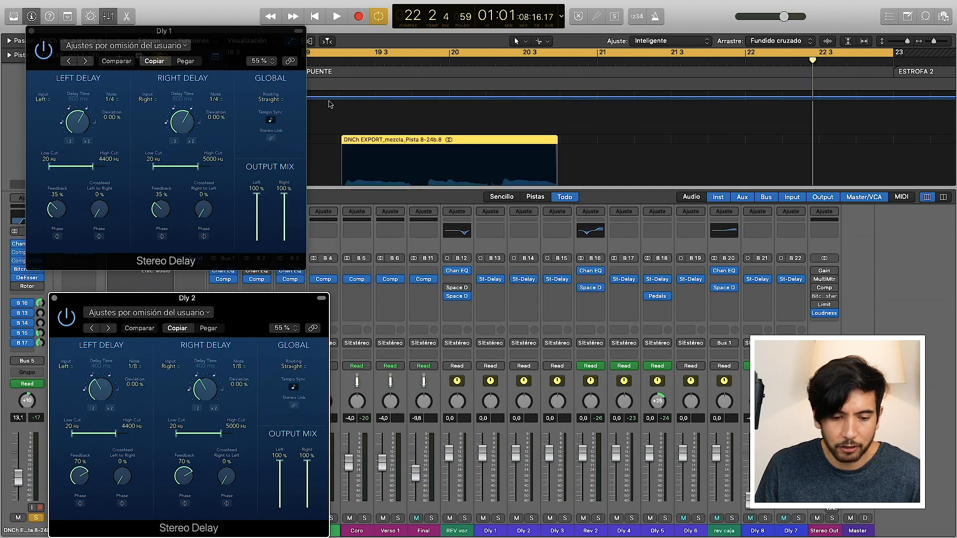
click(54, 298)
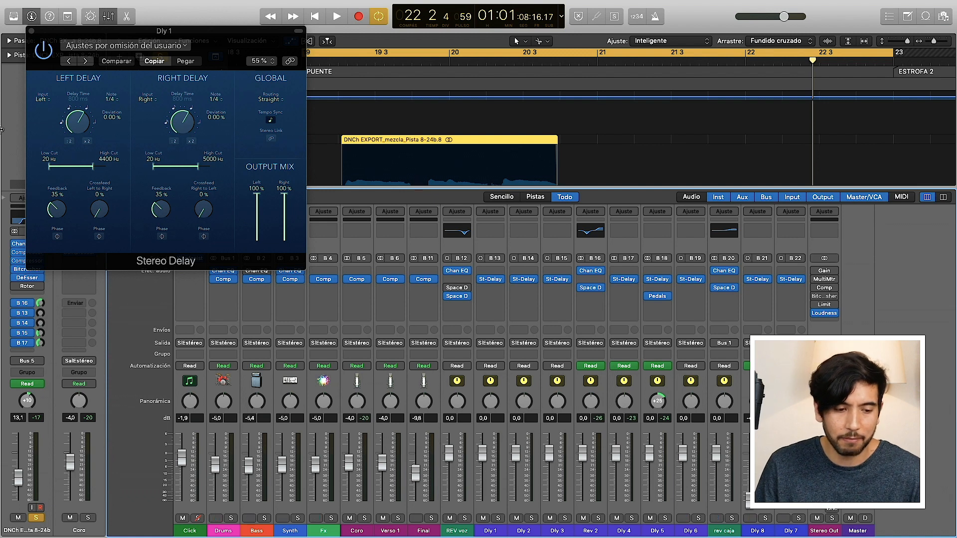
click(31, 30)
click(110, 17)
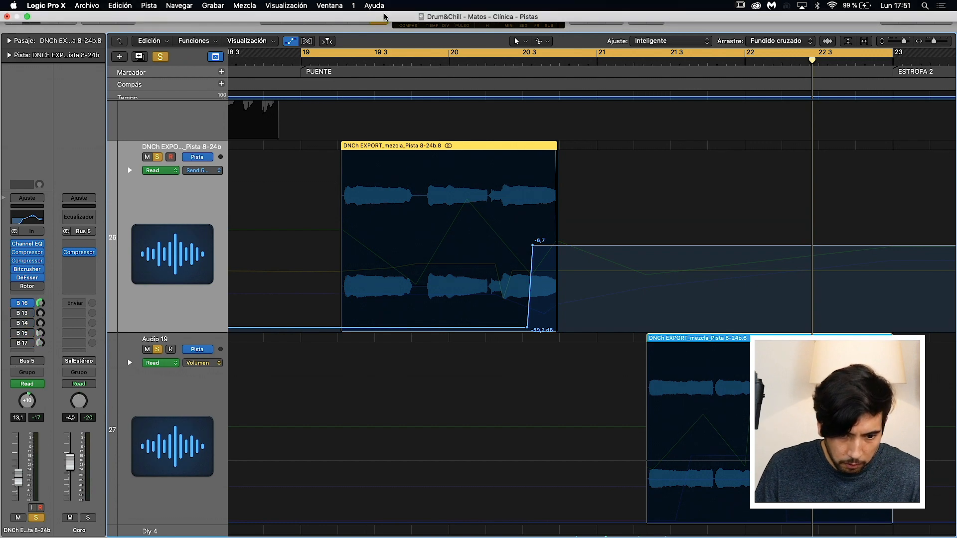
Step: Set the cycle range to span the Pista 8-24b vocal region in the bridge and play it back
click(379, 18)
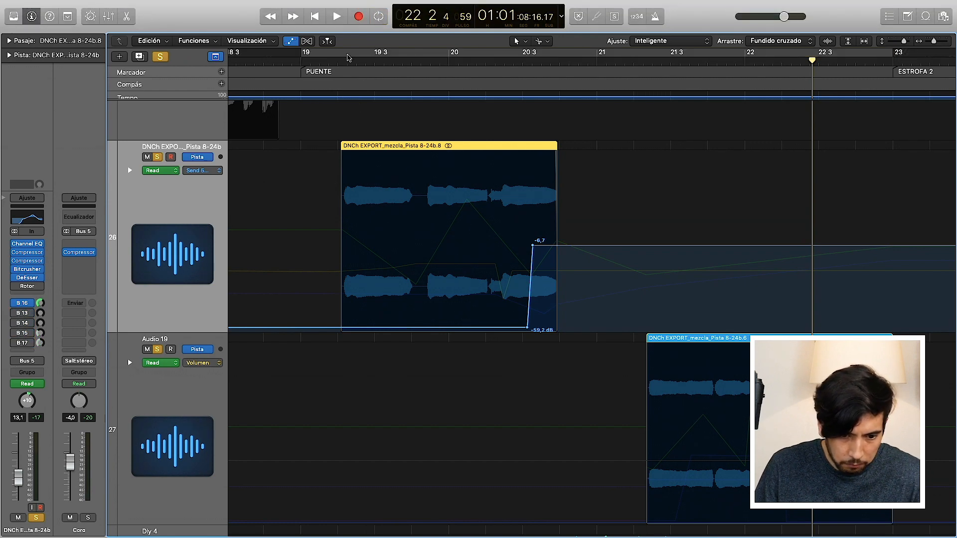
drag(347, 57, 559, 55)
key(space)
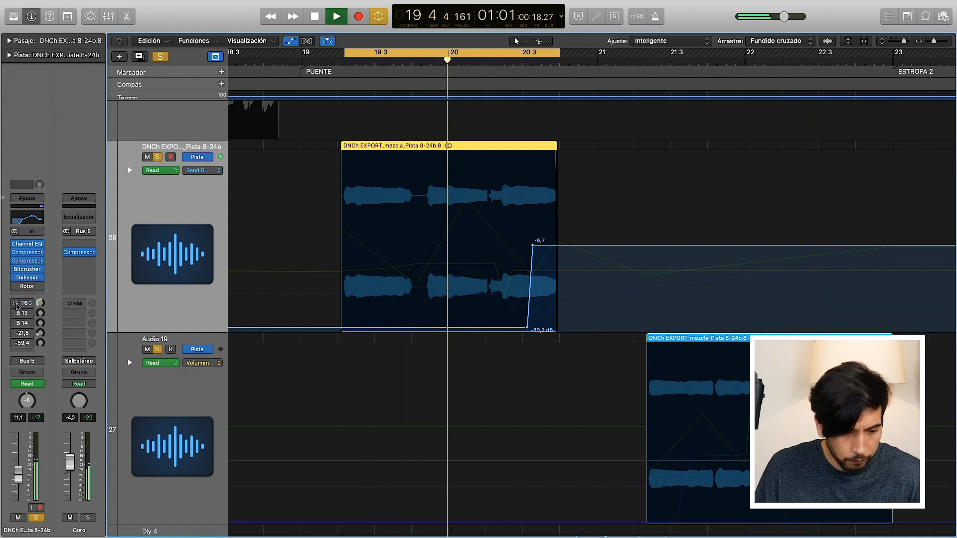
Step: Stop playback and show the Send 4 → Dly 3 automation on the Pista 8-24b vocal track
key(space)
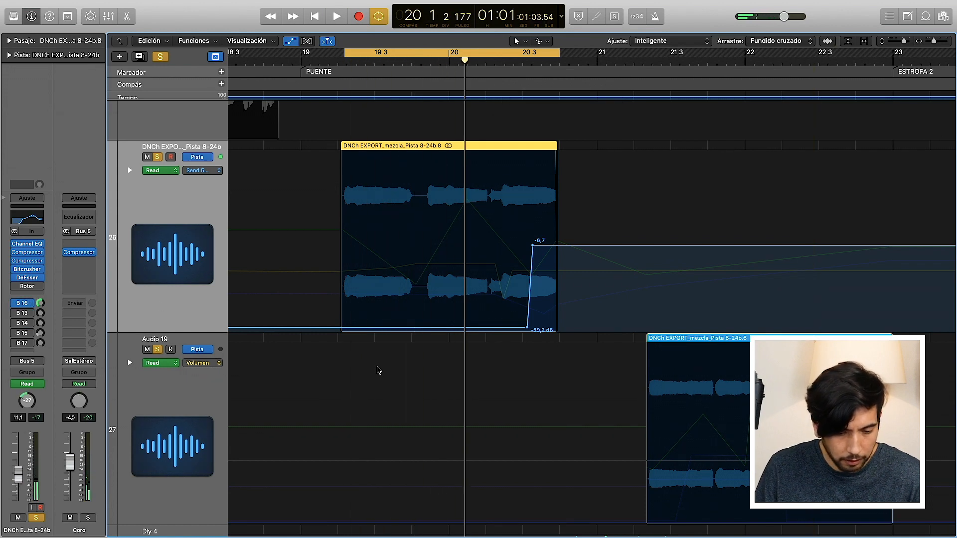
scroll(379, 370, down, 1)
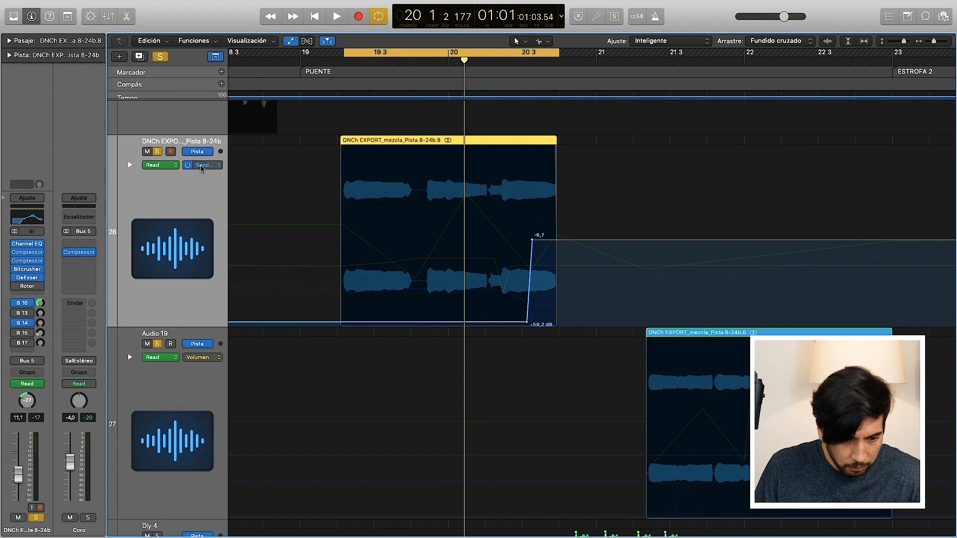
click(202, 165)
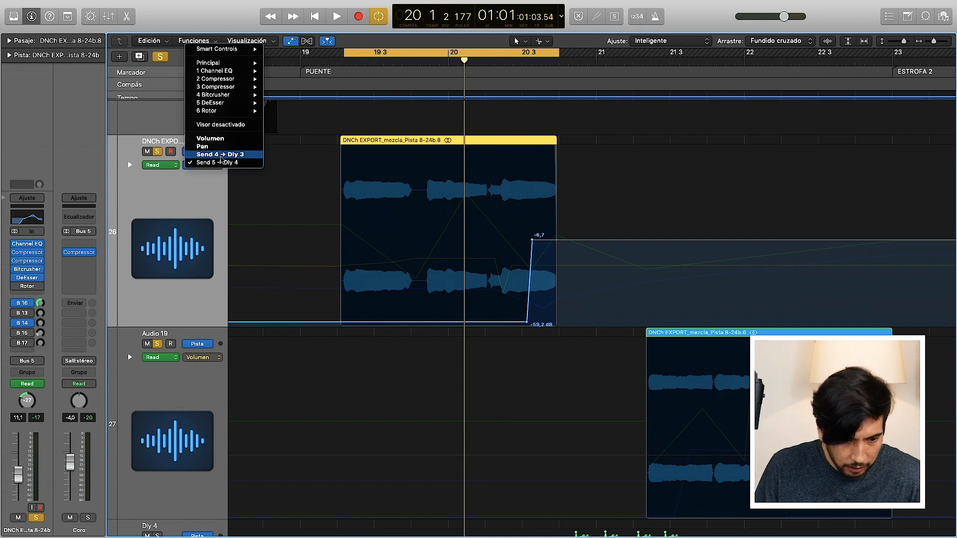
click(138, 208)
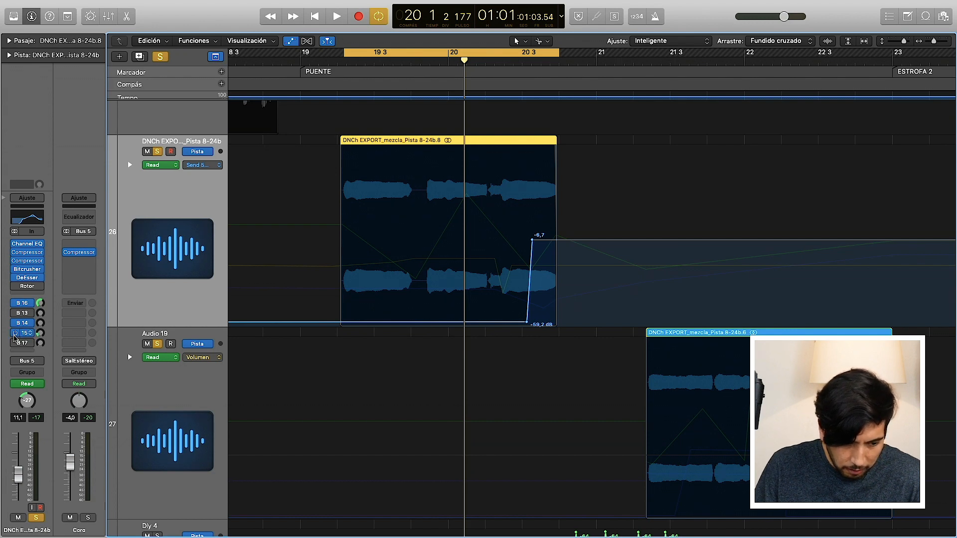
click(200, 164)
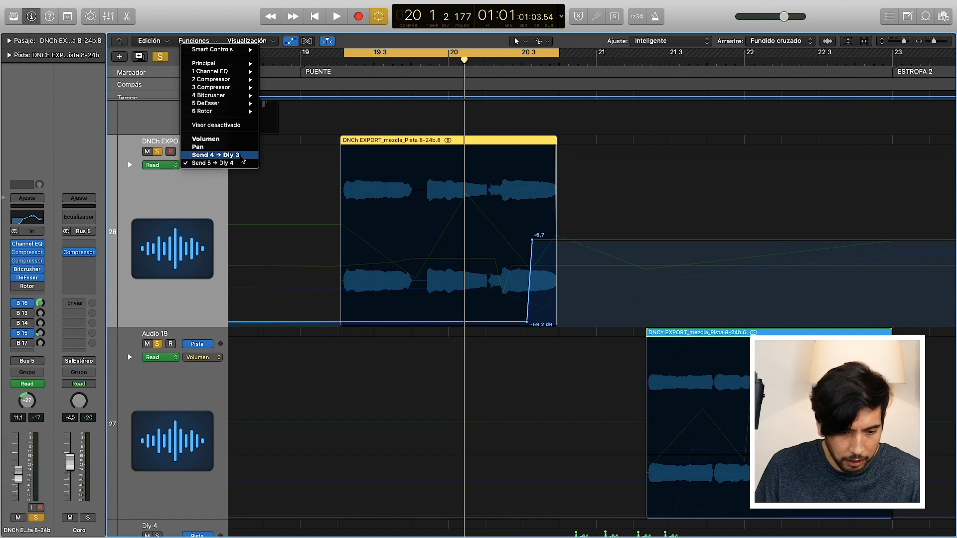
click(239, 155)
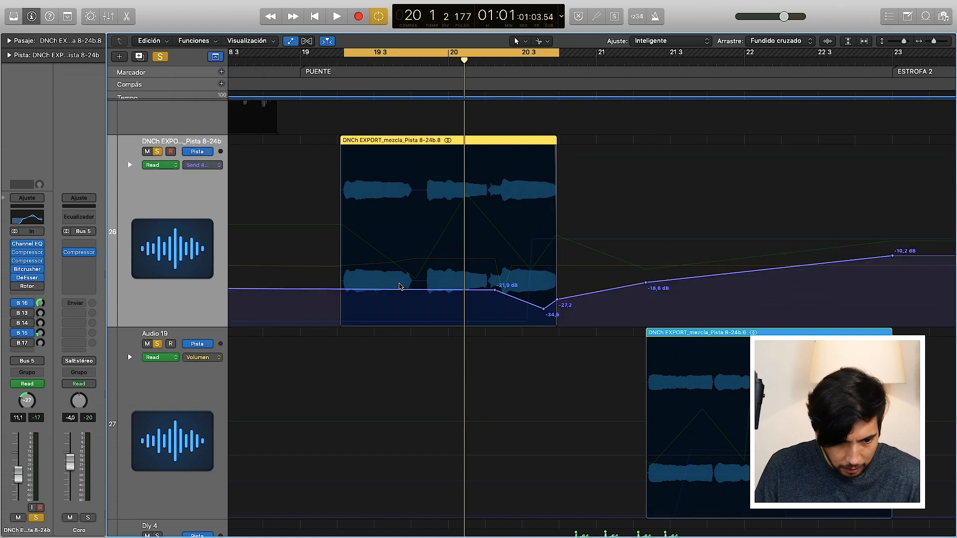
click(201, 164)
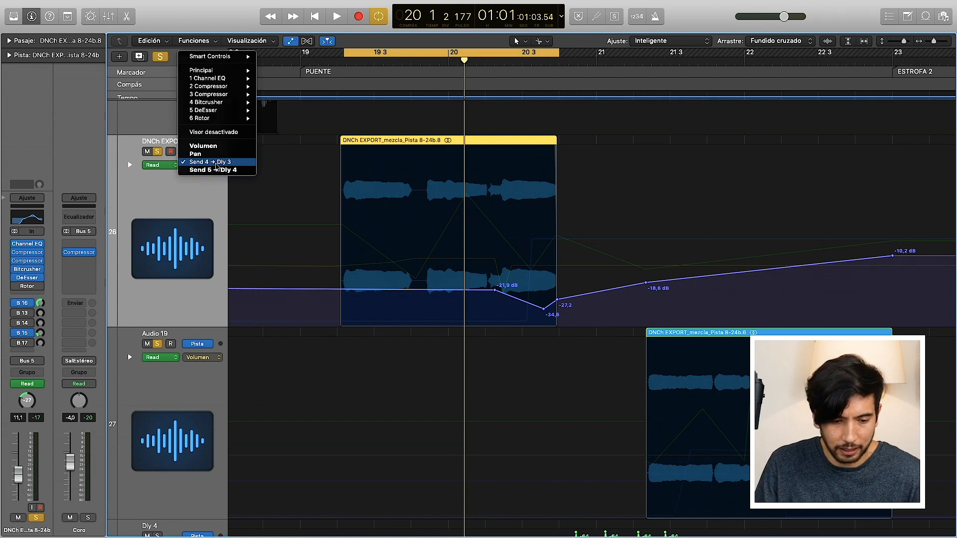
click(217, 162)
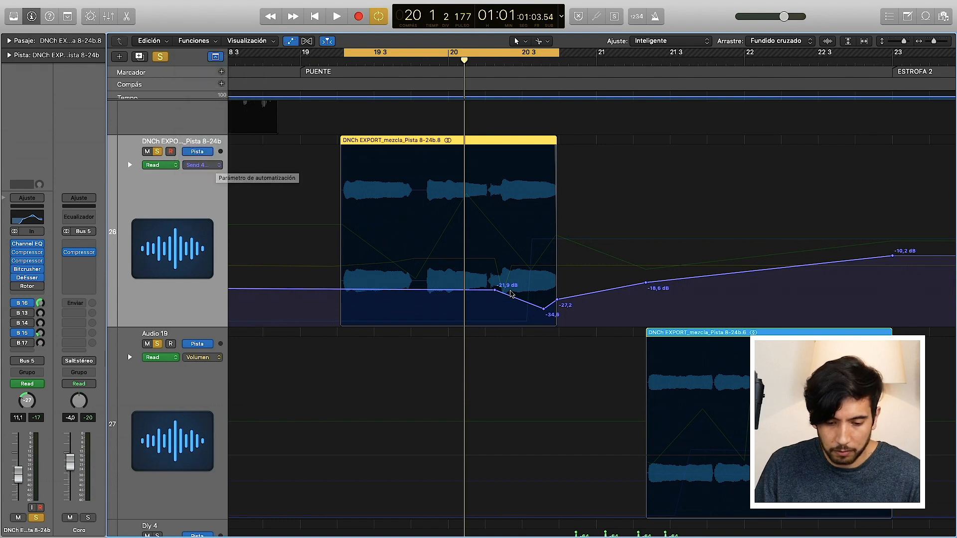
Step: Try adding a point of about -5.9 dB to the Send 4 automation with the Pencil tool, and undo it
click(545, 46)
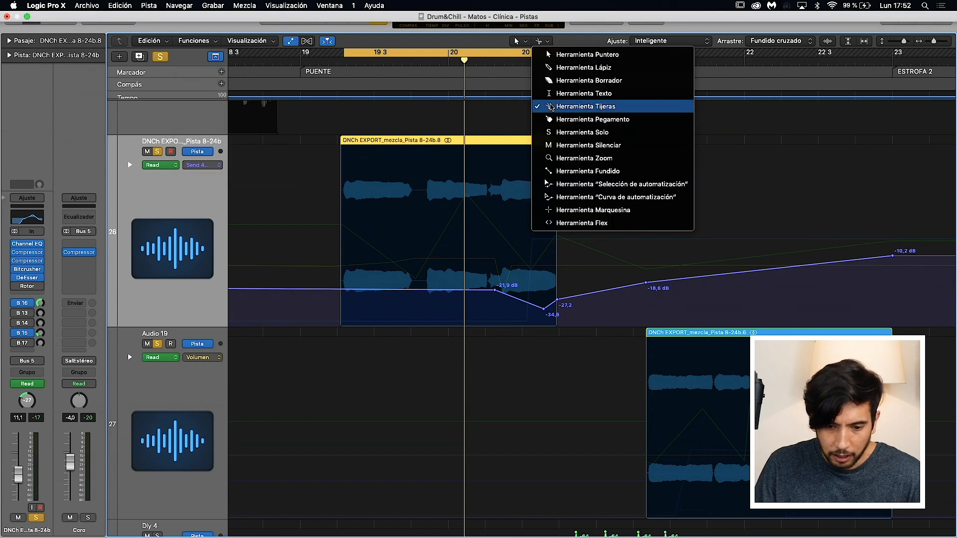
click(554, 67)
click(486, 235)
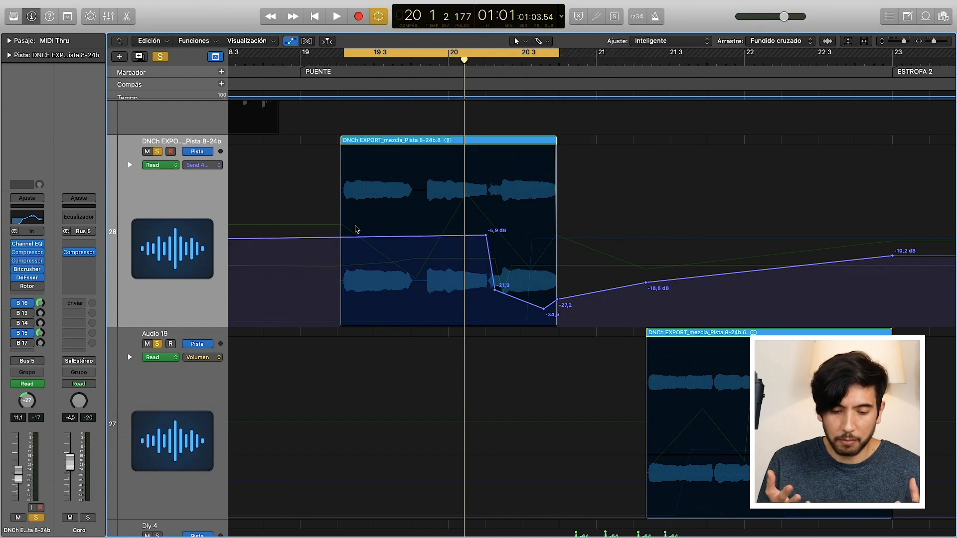
key(super+z)
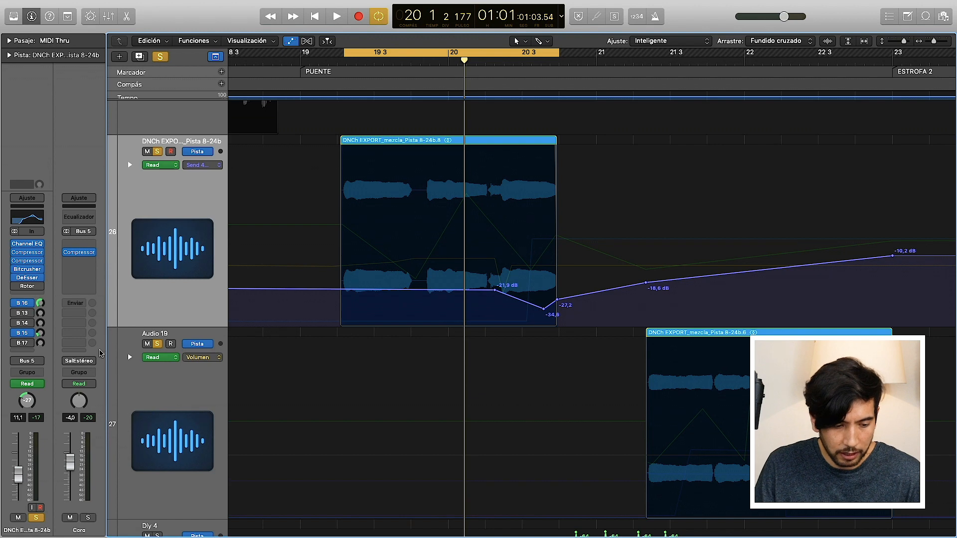
Step: Audition the looped vocal phrase, and activate its Bus 17 send with the Send 5 → Dly 4 automation shown
key(space)
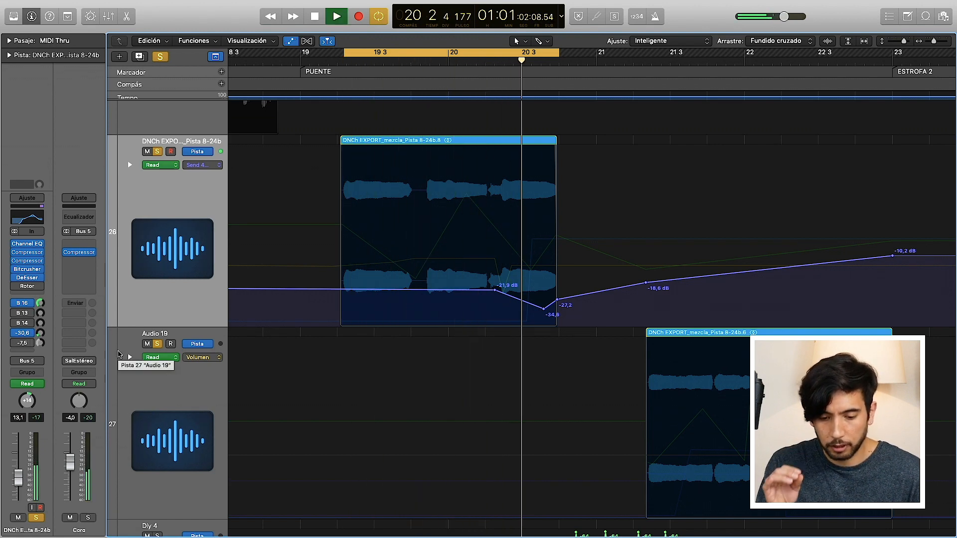
key(space)
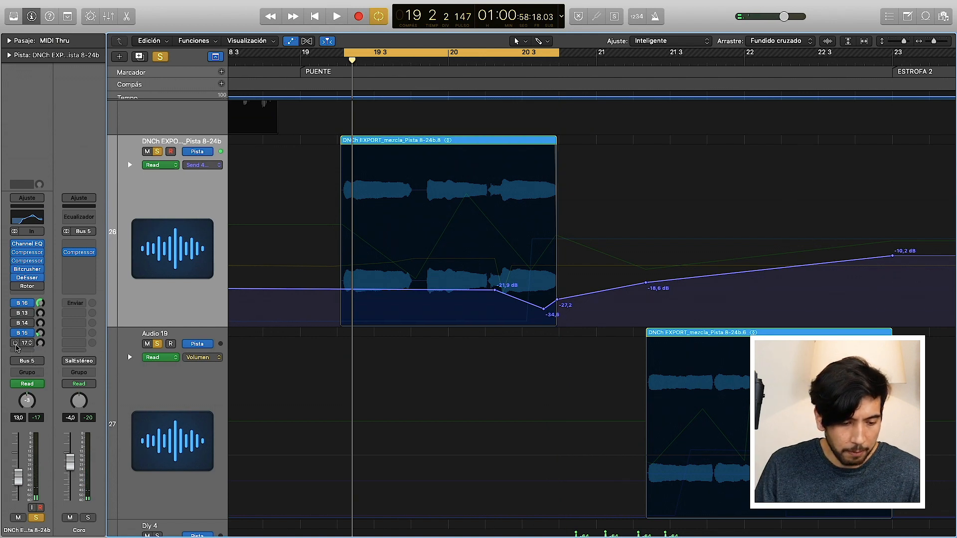
click(16, 345)
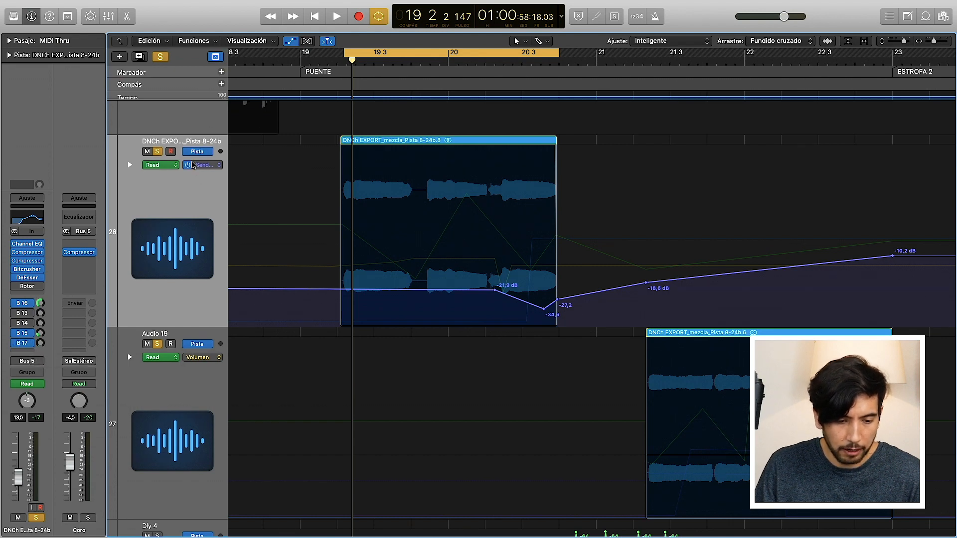
click(194, 167)
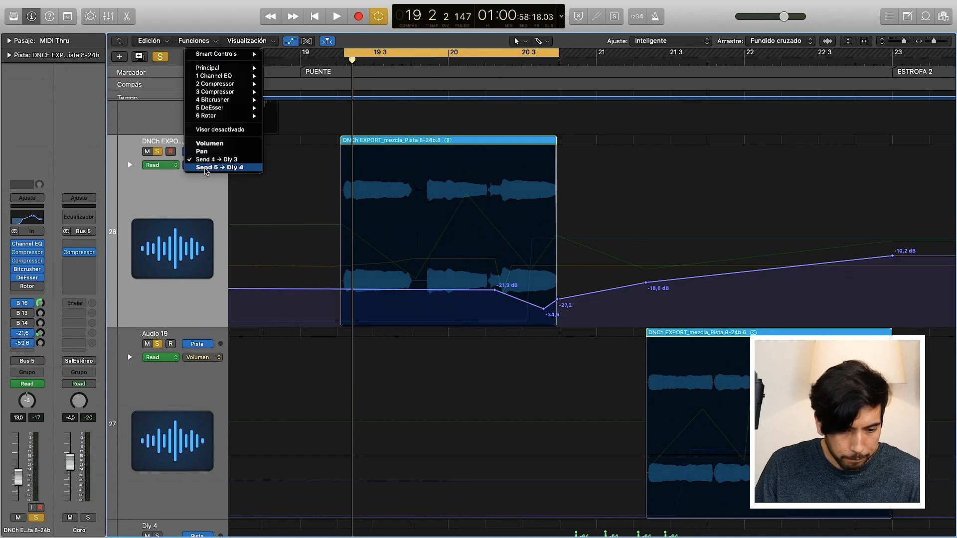
click(219, 166)
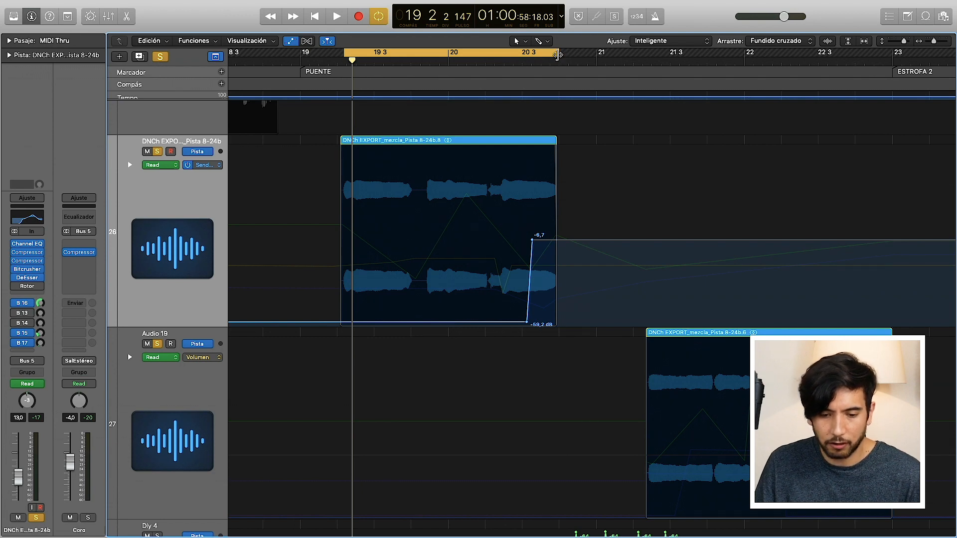
Step: Extend the cycle range to about beat 3 of bar 22 and play back the vocal with its delay tail
drag(559, 54, 828, 75)
key(space)
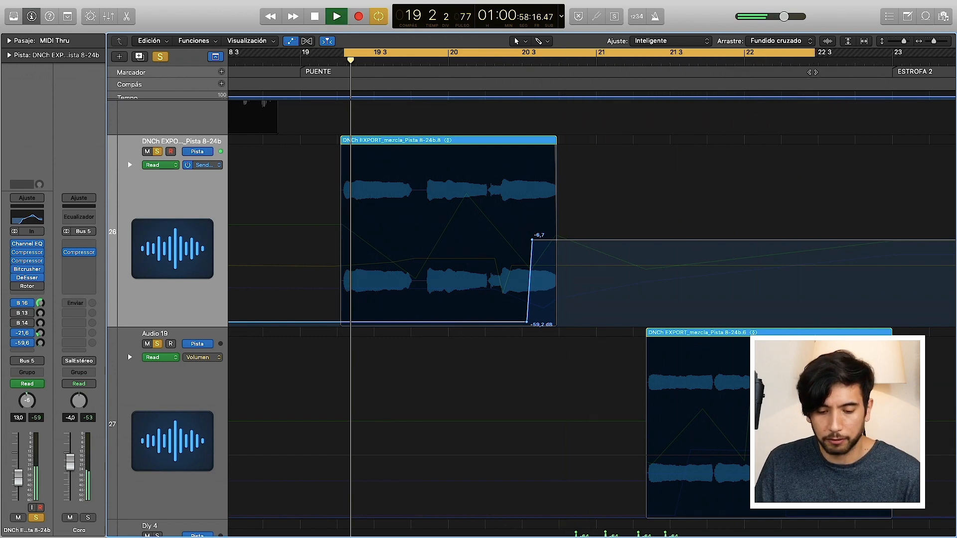
scroll(598, 259, right, 2)
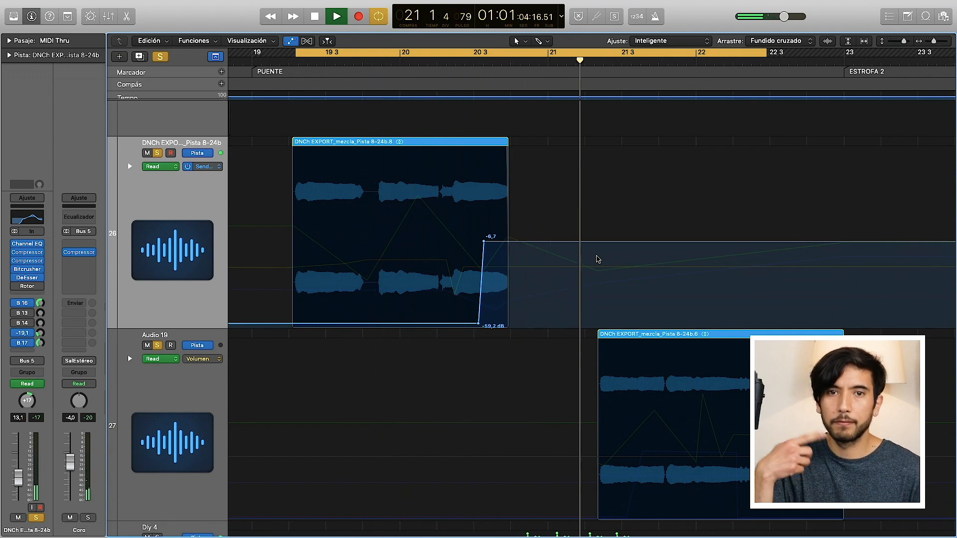
key(space)
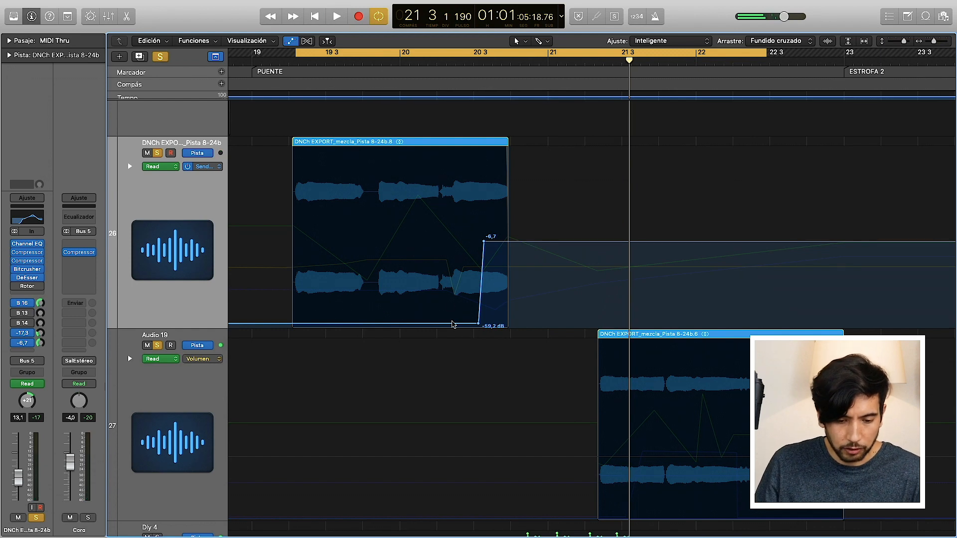
Step: Show the Pan automation of the Pista 8-24b vocal track and audition the phrase
scroll(598, 259, down, 1)
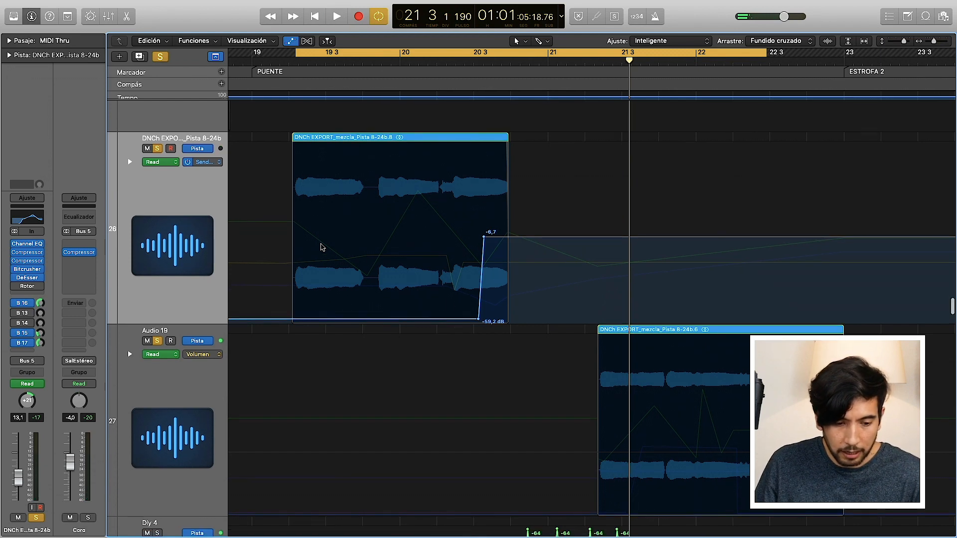
click(213, 164)
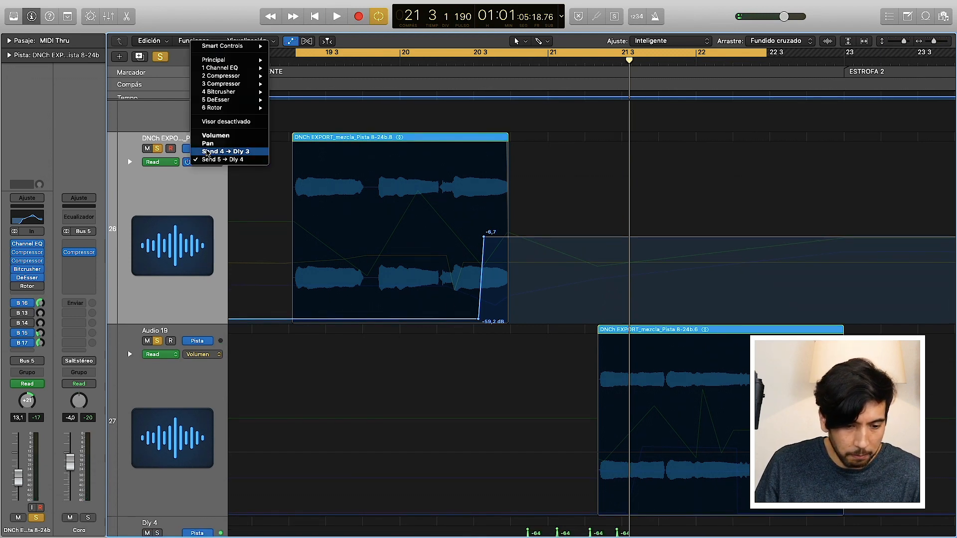
click(206, 149)
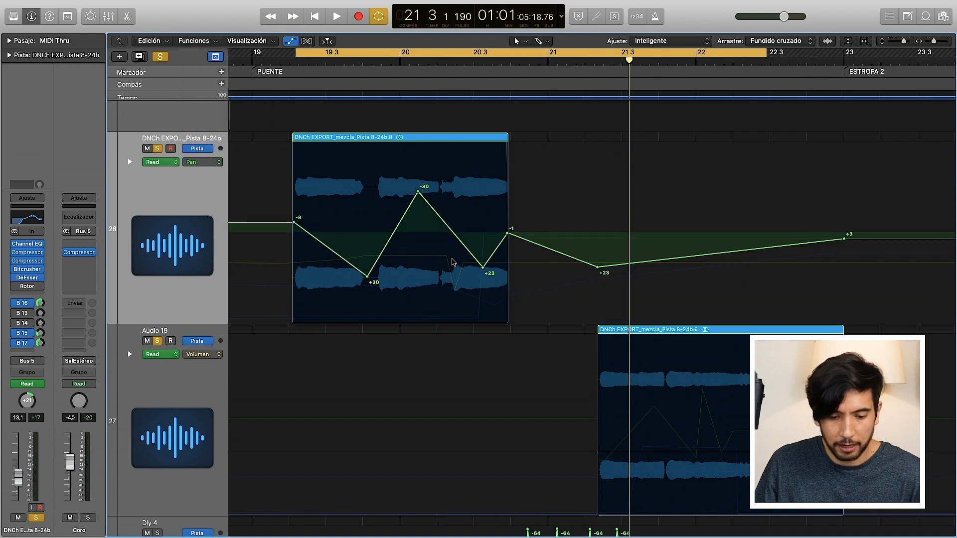
key(space)
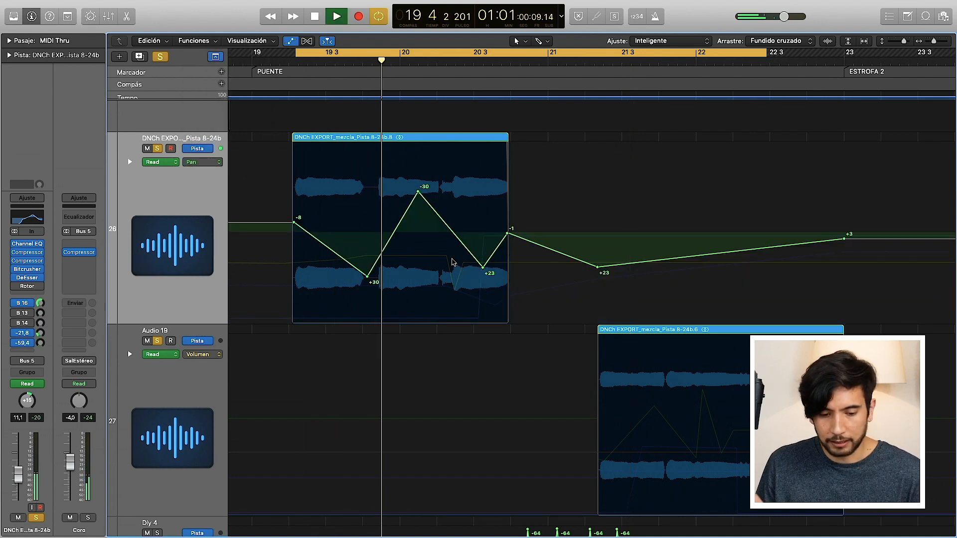
key(space)
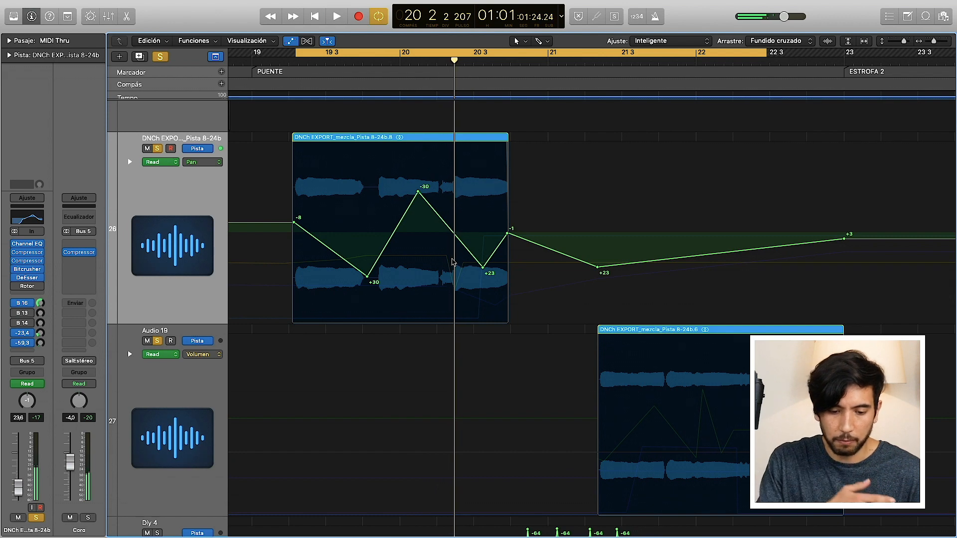
Step: Solo the Dly 4 track and select it to show its channel strip
scroll(452, 262, down, 5)
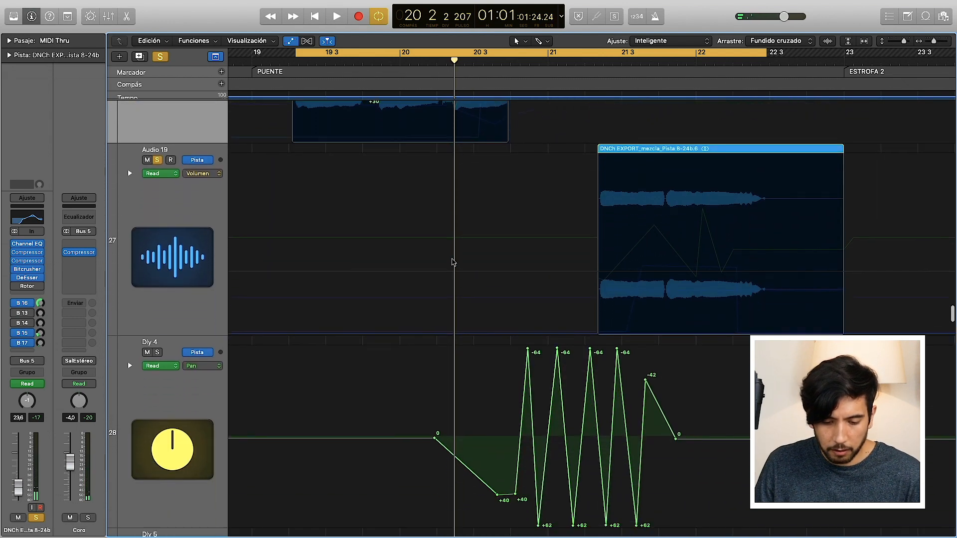
scroll(453, 262, down, 3)
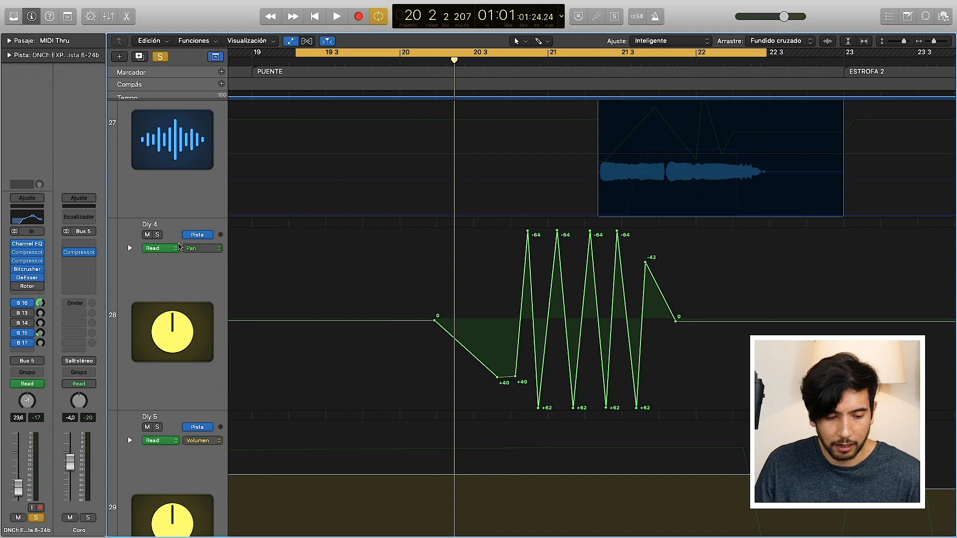
click(157, 235)
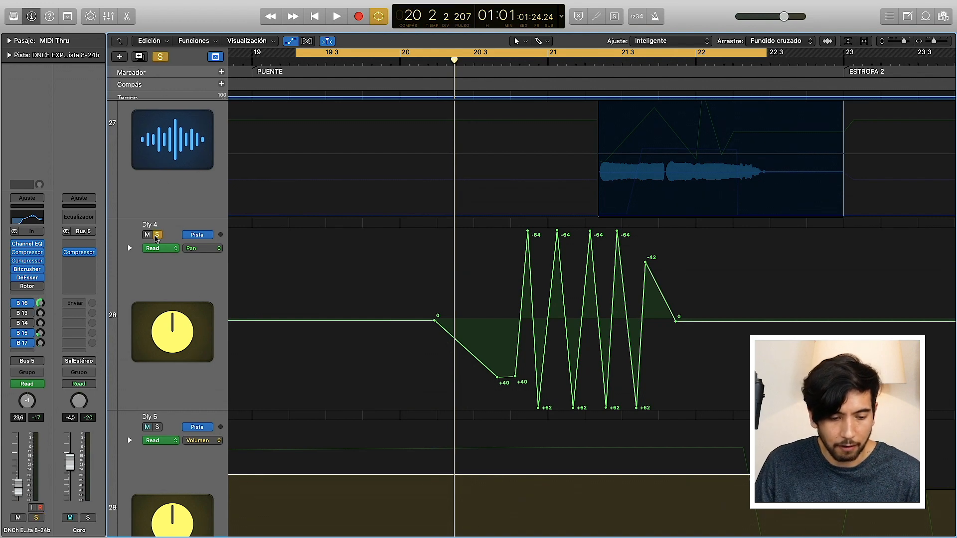
click(196, 289)
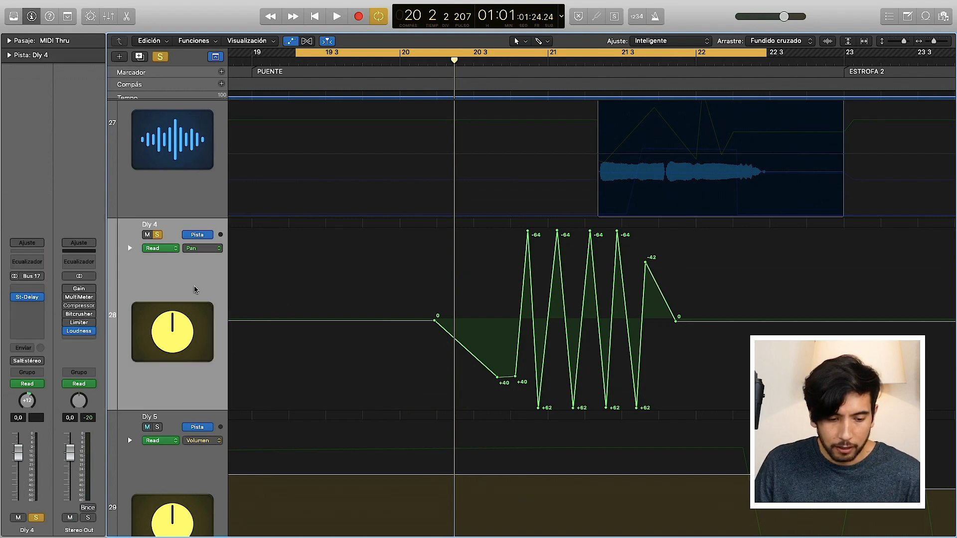
Step: Open the mixer to examine the command that creates tracks for selected channels, and close the mixer
click(109, 18)
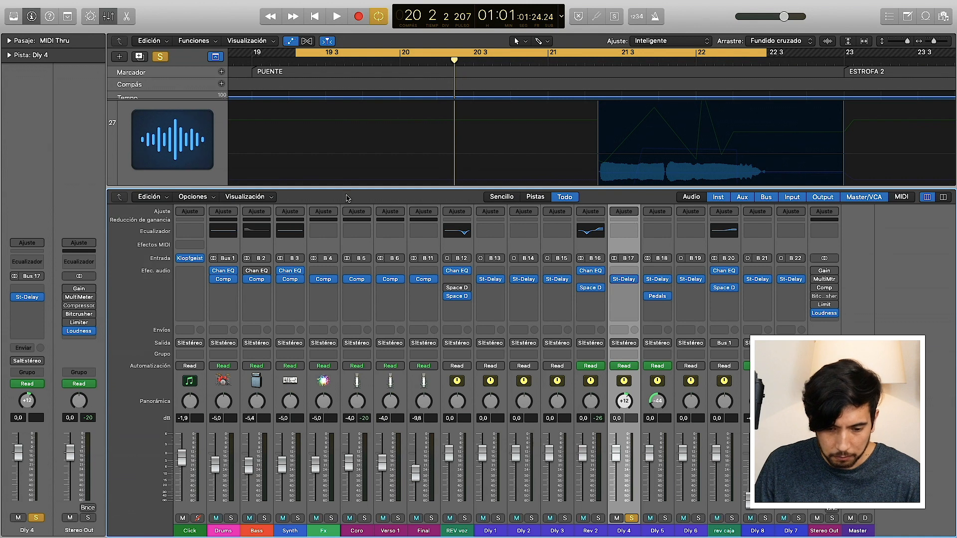
click(196, 197)
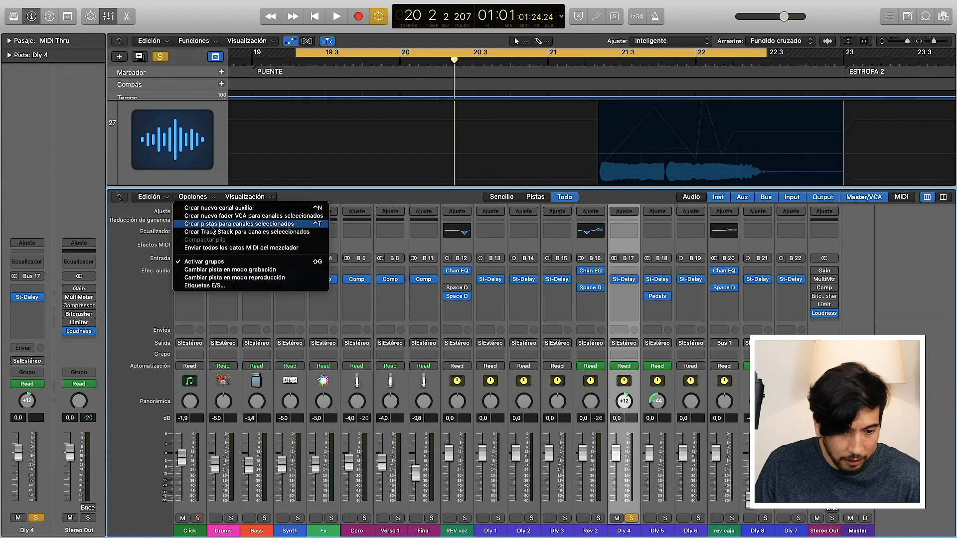
click(232, 230)
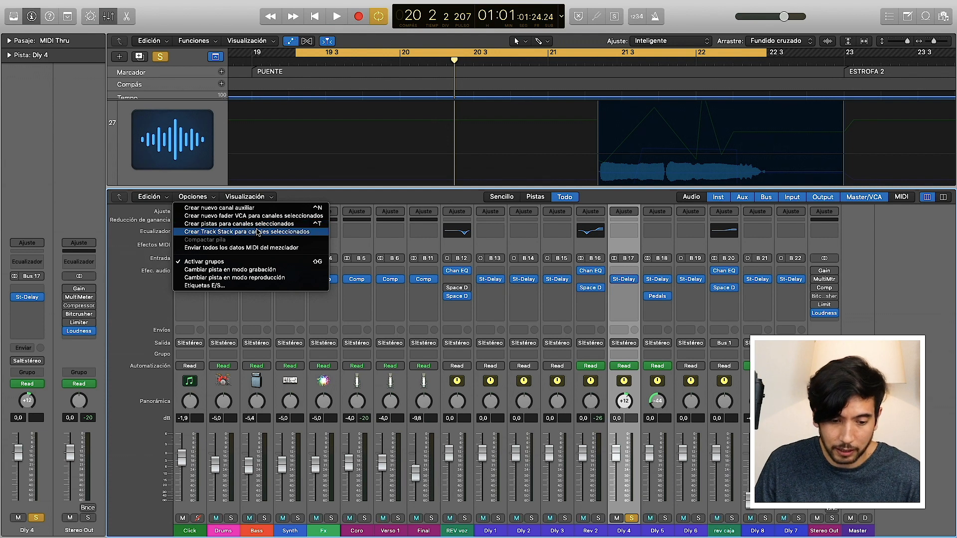
click(107, 17)
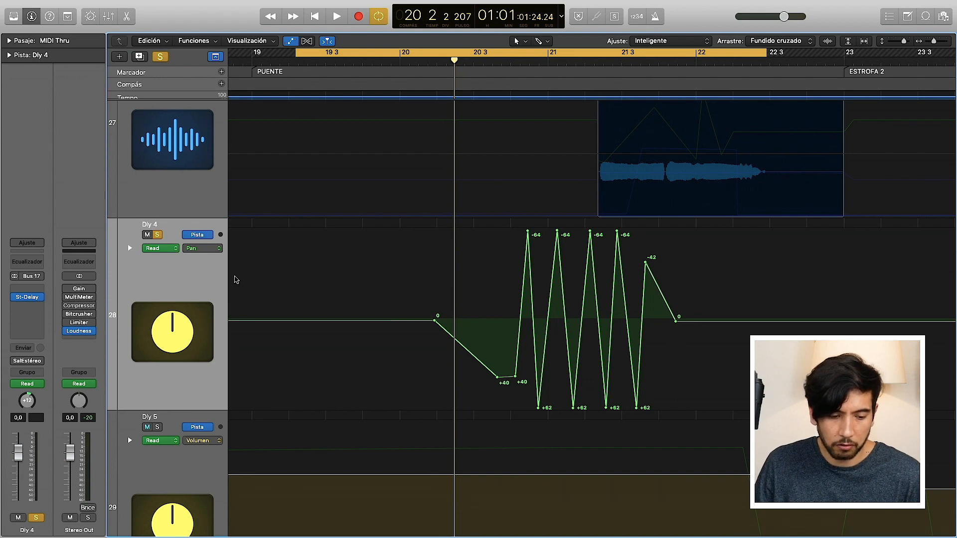
Step: Play back the cycle range to audition the Dly 4 pan automation, and stop playback
key(space)
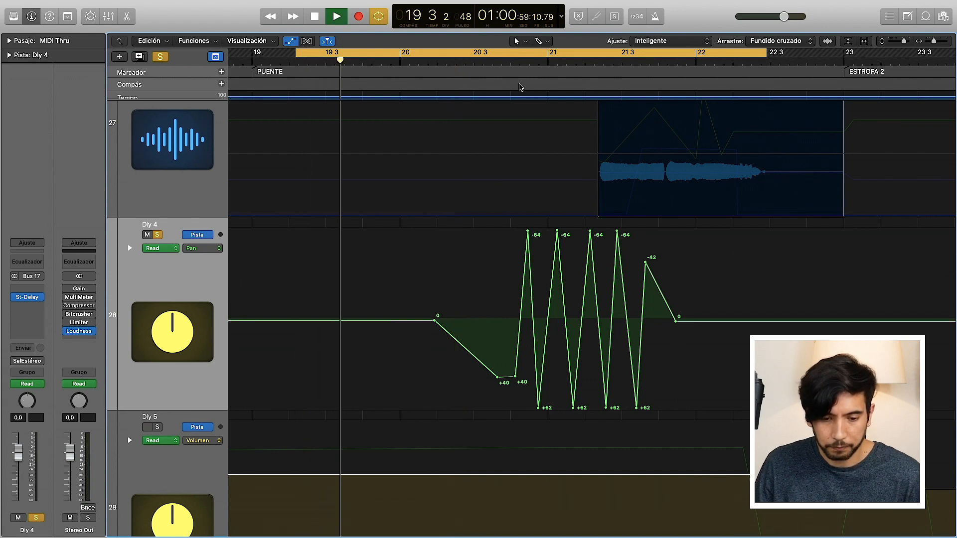
click(483, 63)
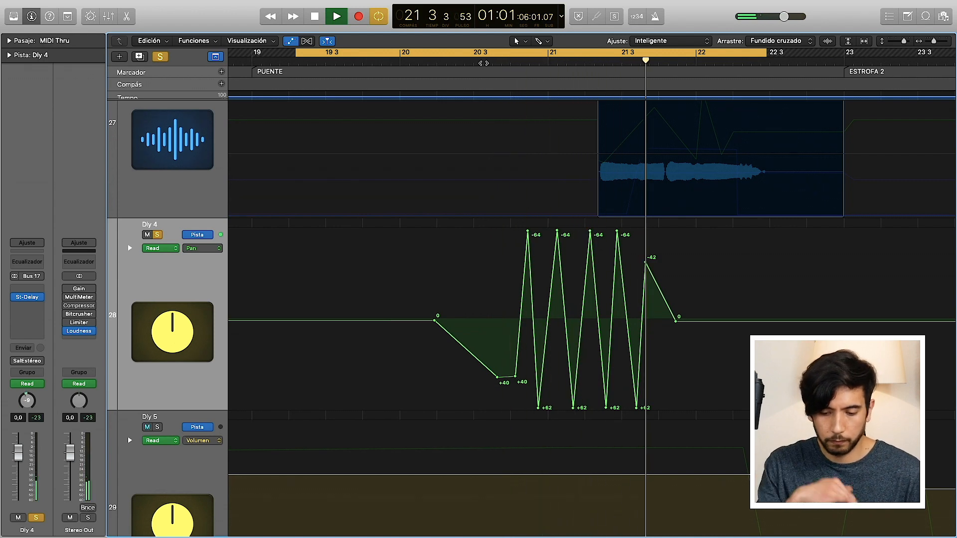
key(space)
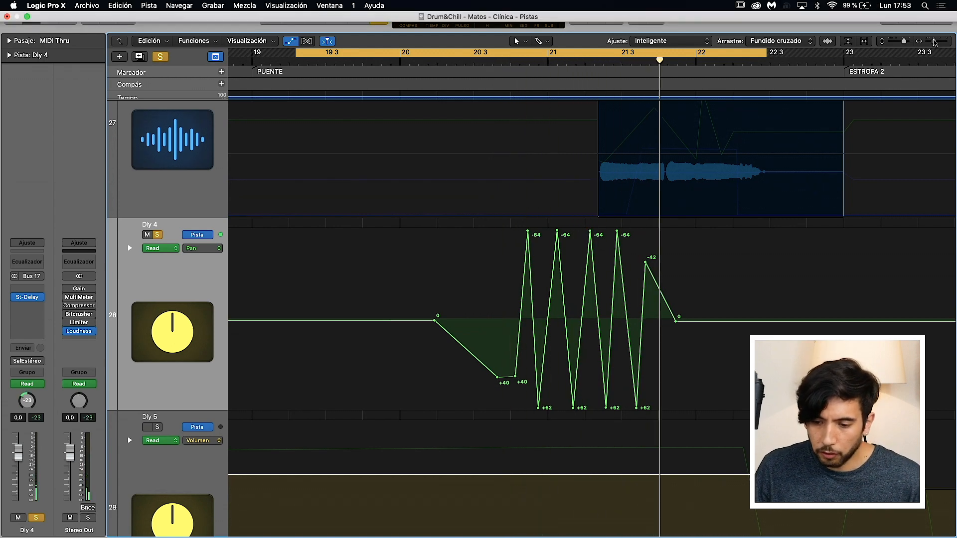
Step: Clear the solo on the Dly 4 track so all tracks are active in the session
drag(935, 41, 895, 40)
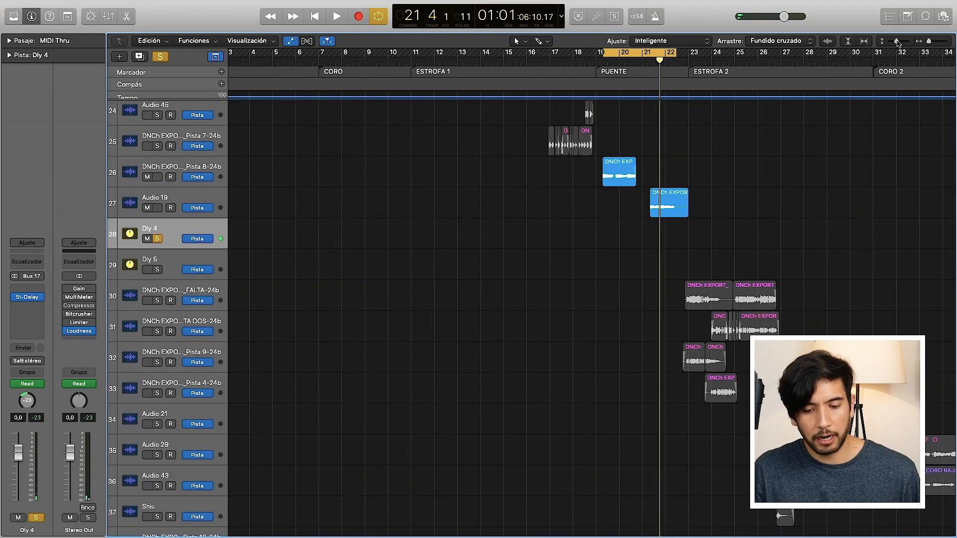
click(160, 56)
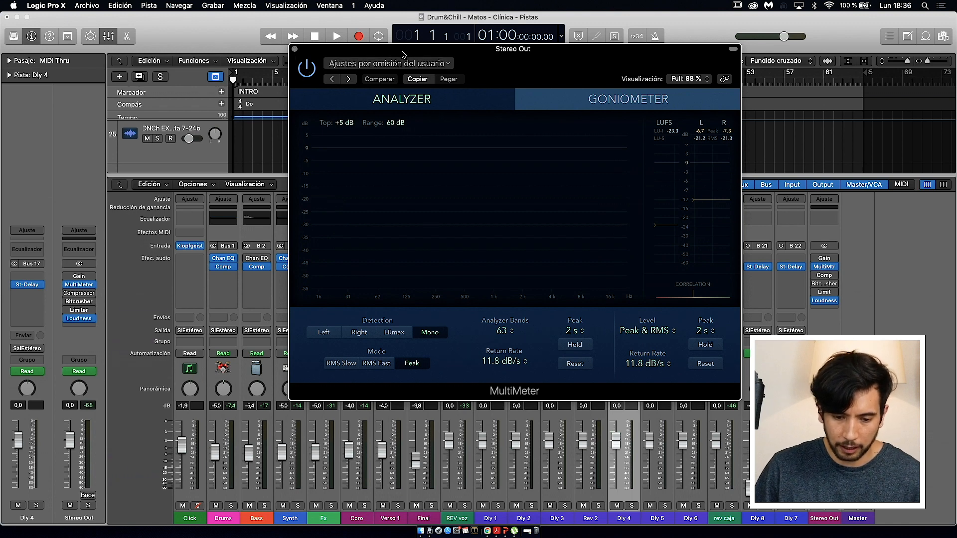
Step: Play the mix from around bar 6 to check the Stereo Out level in the MultiMeter, stop playback, and close the meter
drag(406, 52, 496, 52)
click(282, 80)
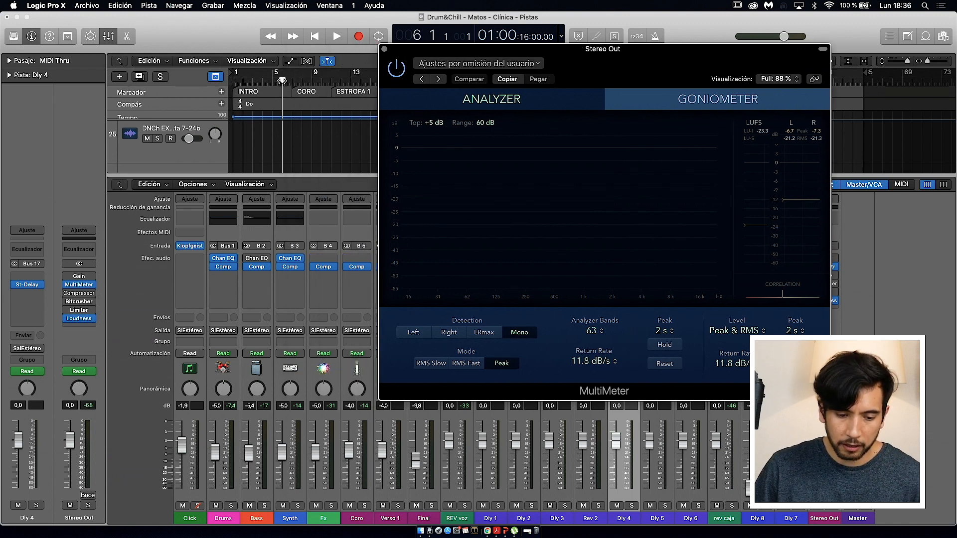
key(space)
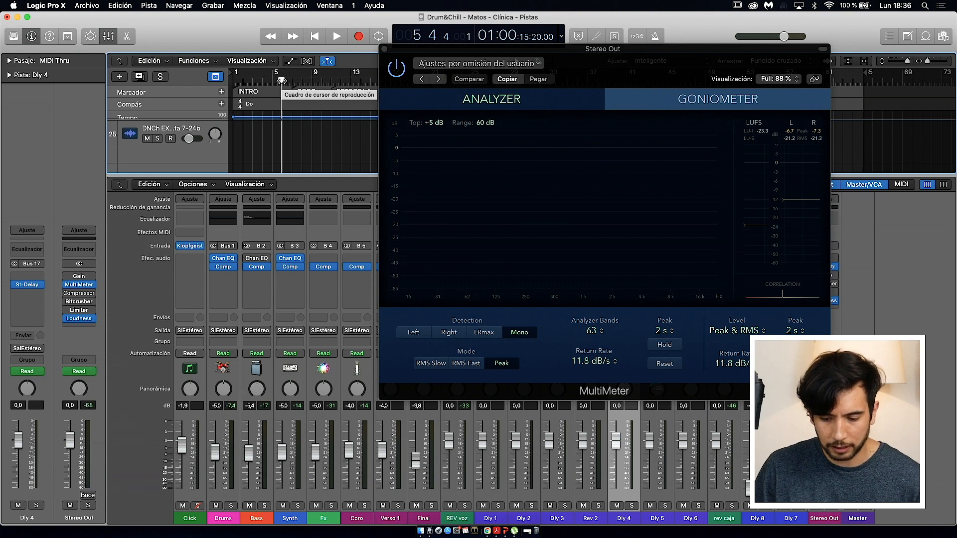
key(space)
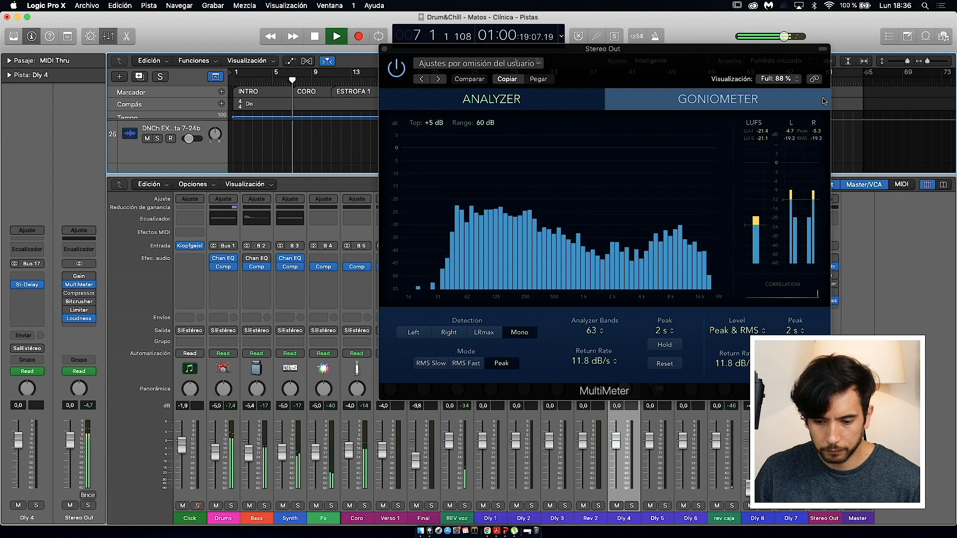
key(space)
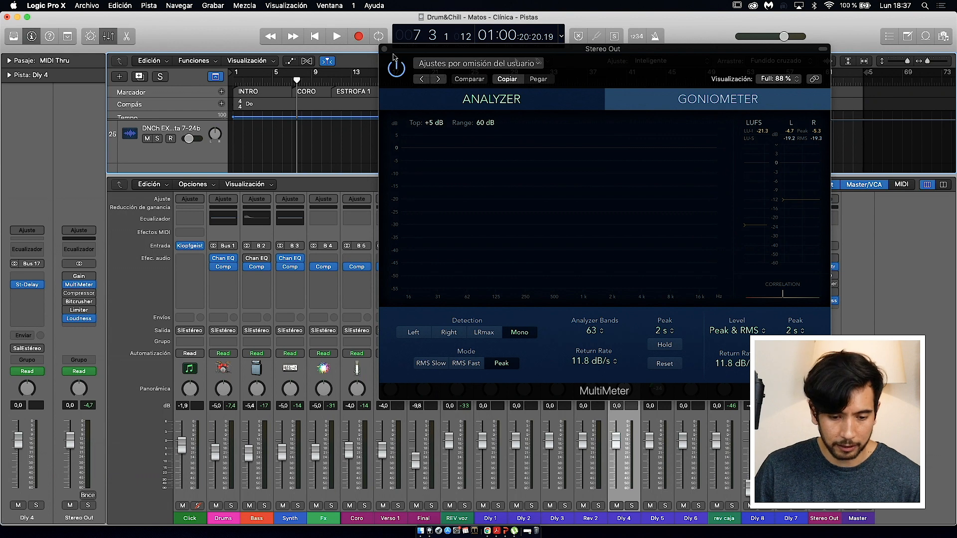
click(384, 49)
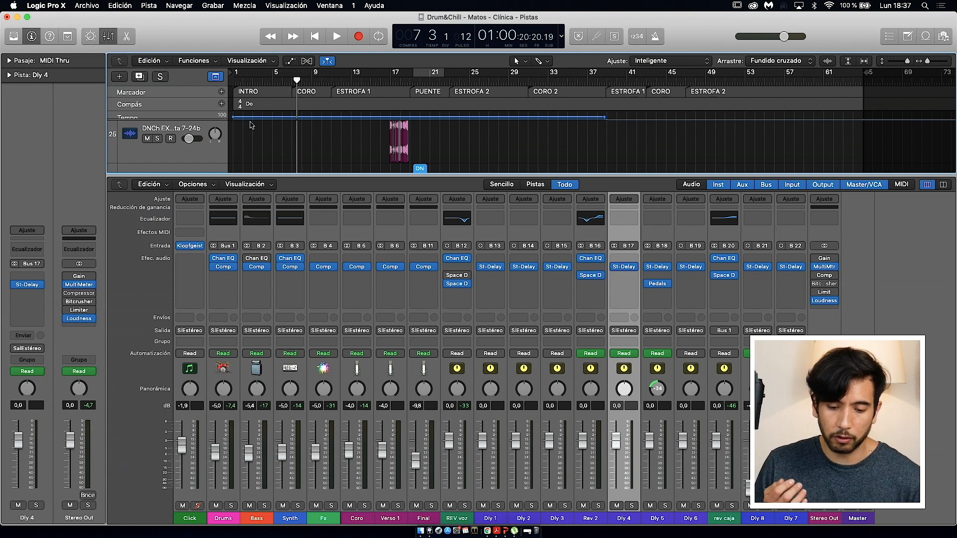
Step: Enable the Gain plug-in on the Stereo Out, view its settings, and close its window
click(815, 258)
click(825, 258)
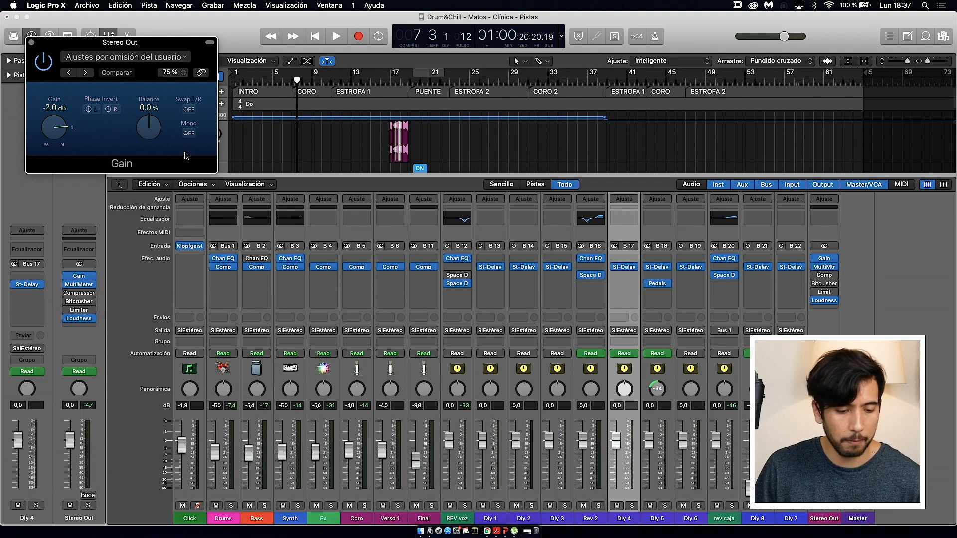
click(31, 43)
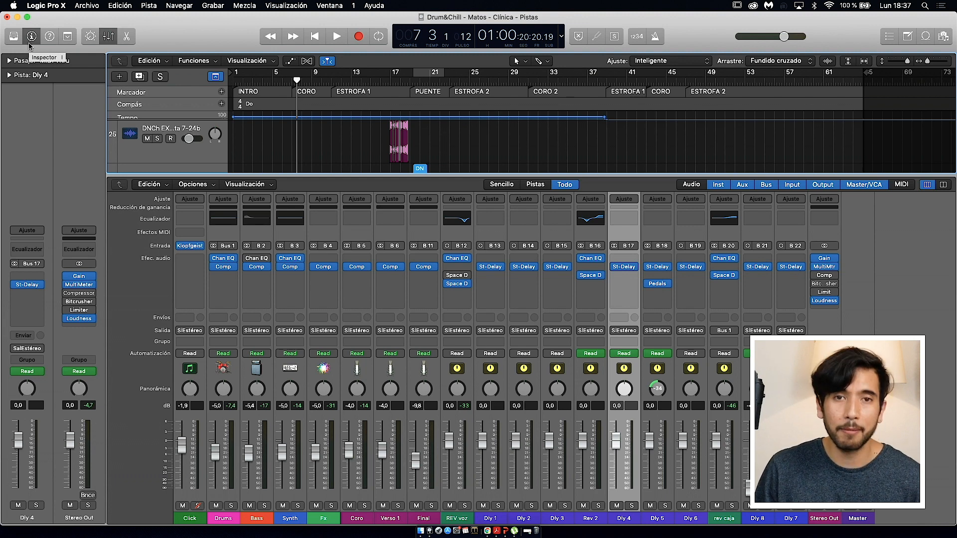
Step: Close the mixer, select the TOMS track, examine its Channel EQ curve, and close the EQ window
click(109, 38)
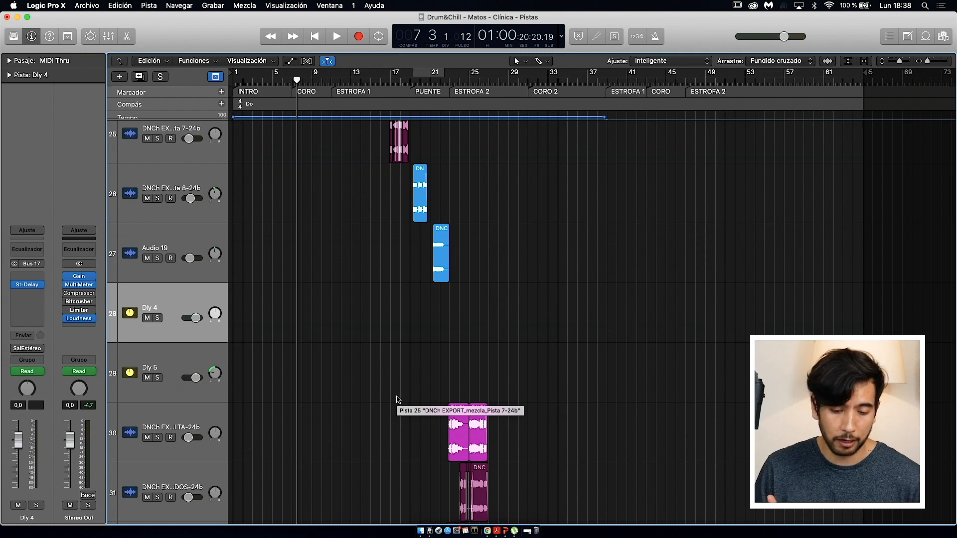
scroll(397, 399, up, 10)
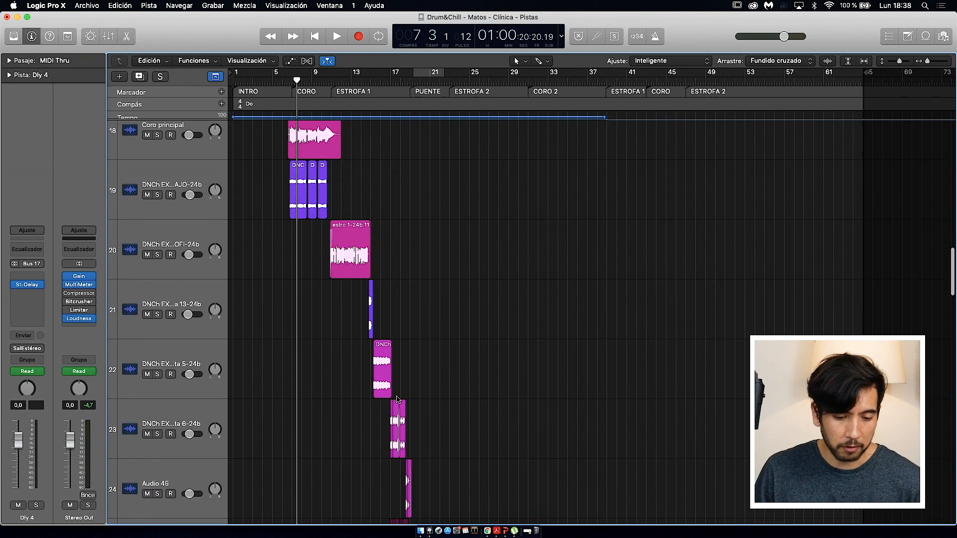
scroll(397, 399, up, 15)
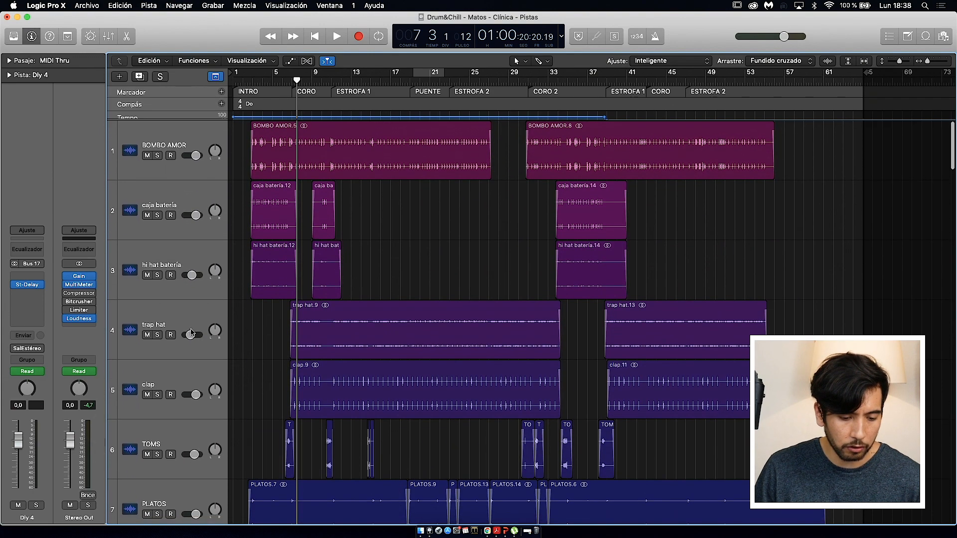
click(166, 445)
click(28, 297)
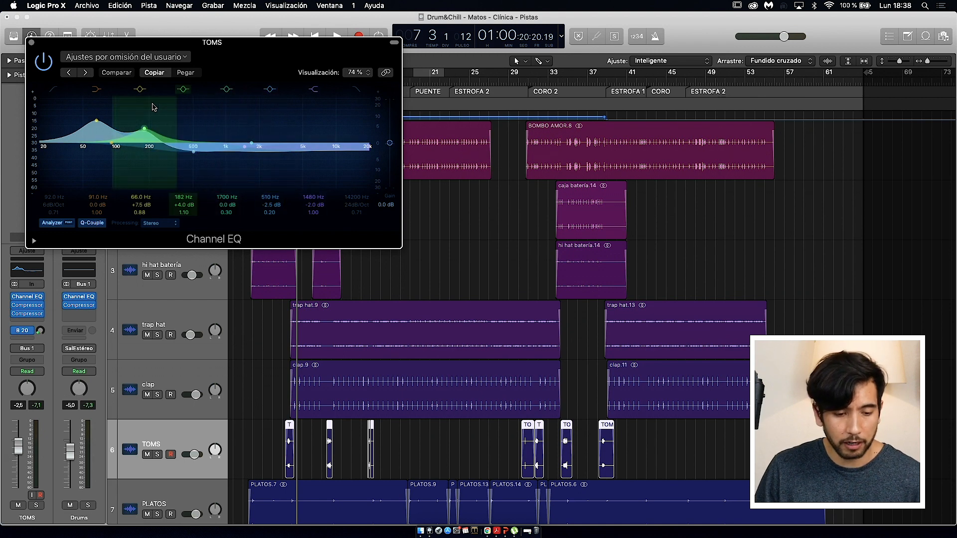
click(32, 43)
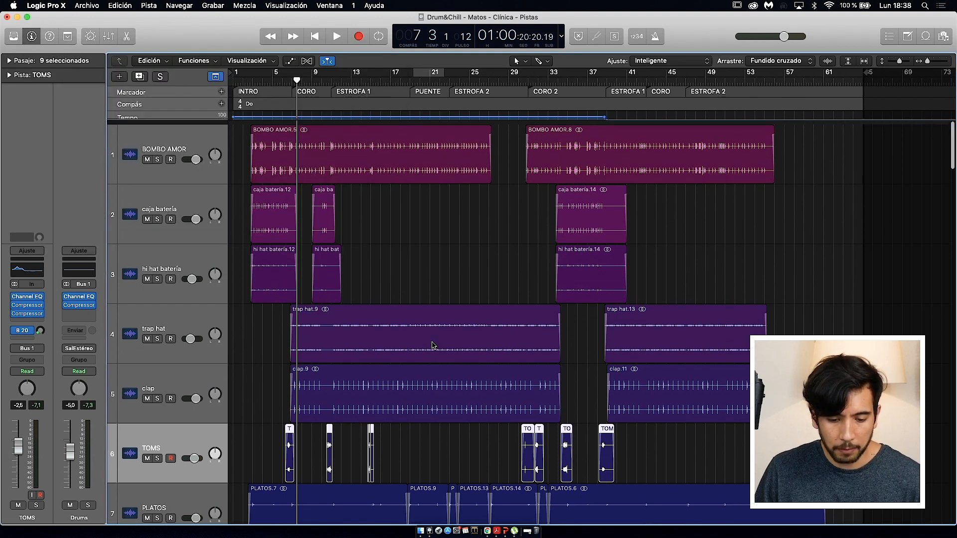
Step: Select the bajo organico.20 region, expand its region parameters to examine the gain, and deselect the region
scroll(432, 345, down, 10)
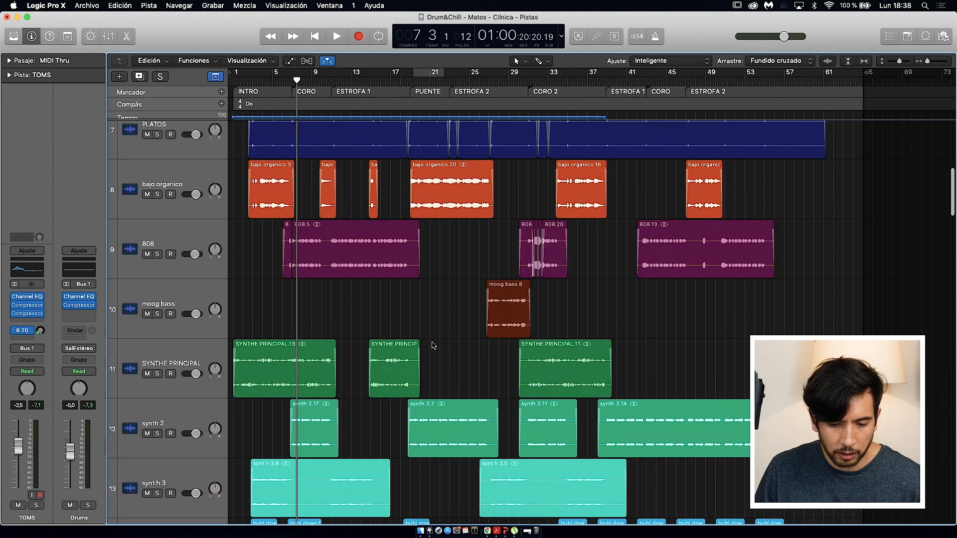
click(460, 185)
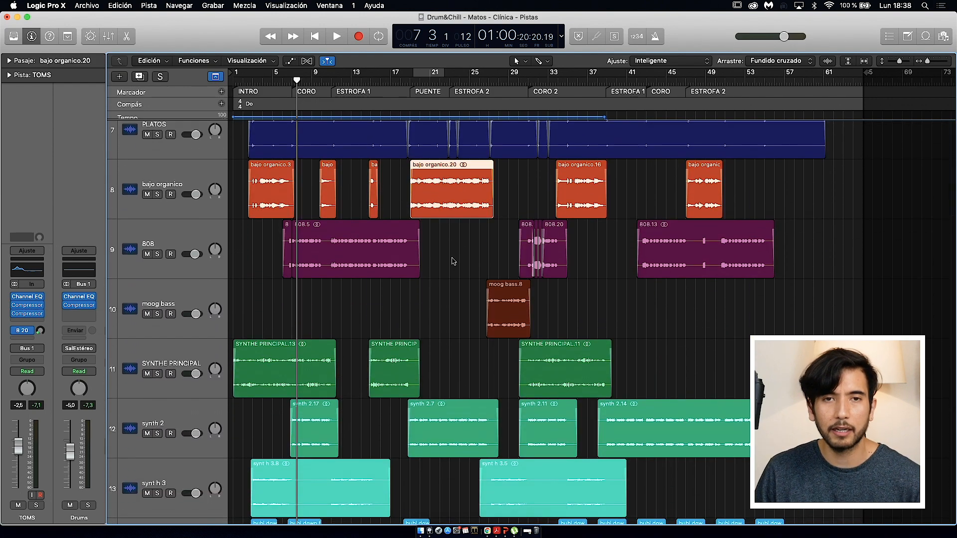
click(9, 60)
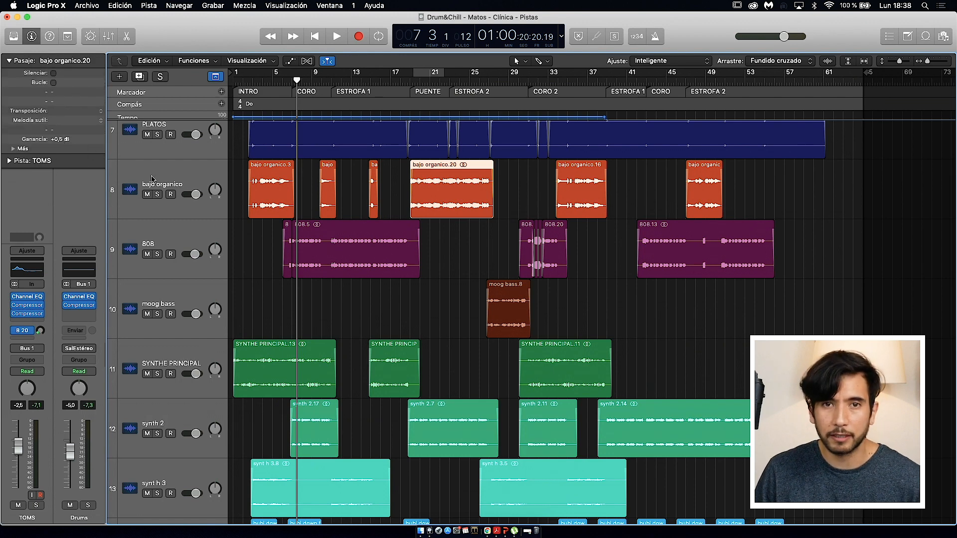
click(324, 302)
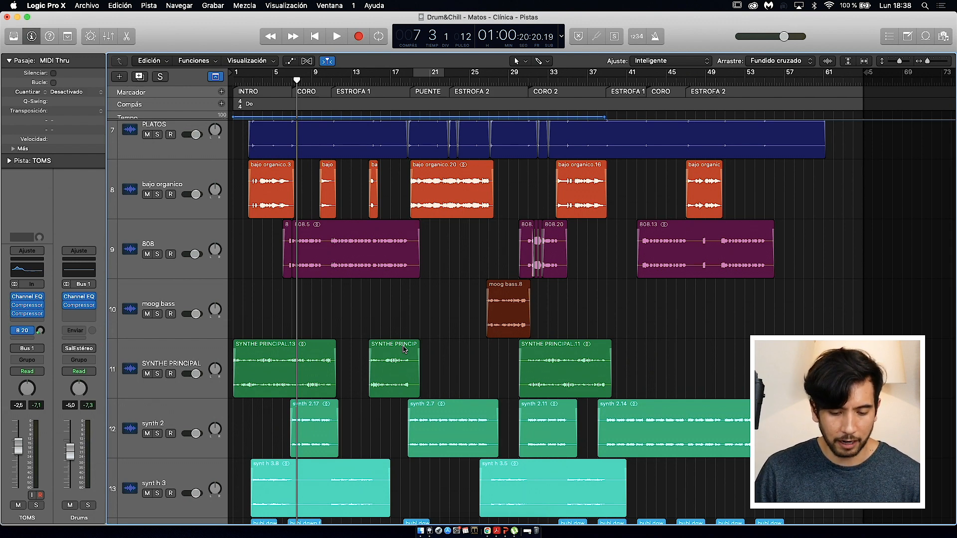
Step: Unmute and solo the Drum&Chill - Matos MST v2 1644 master track near the end of the track list
scroll(403, 349, down, 20)
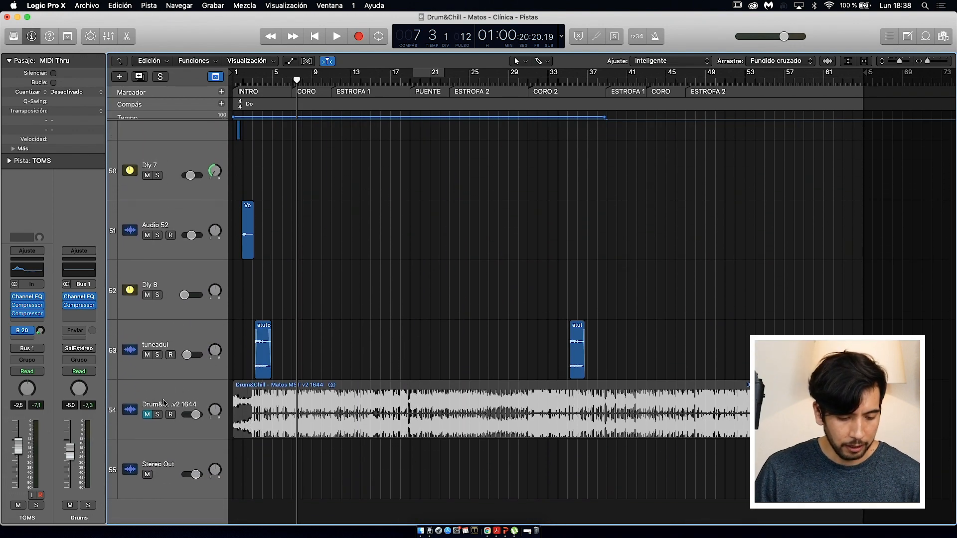
click(149, 410)
key(s)
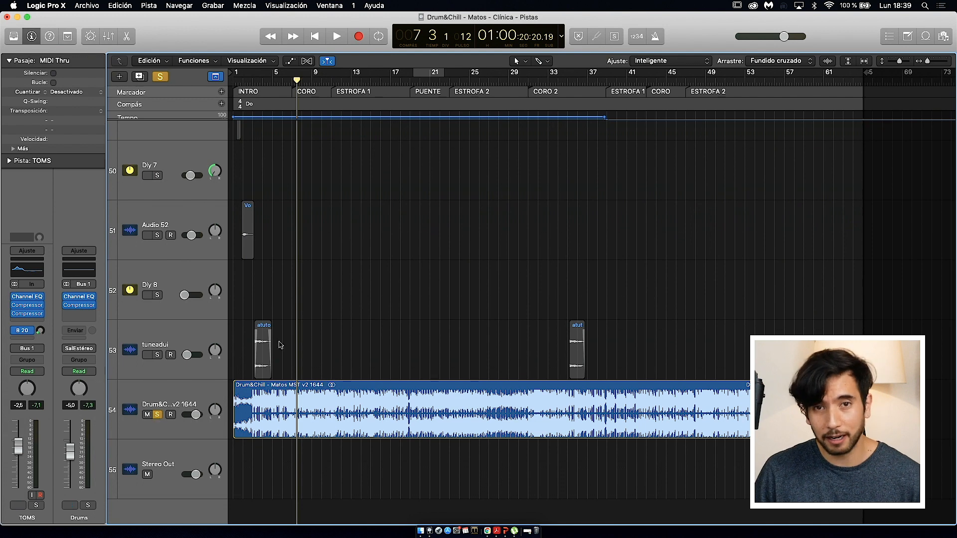
Step: Open the mixer, show the Stereo Out's Loudness Meter and MultiMeter, and pause the loudness measurement
click(109, 36)
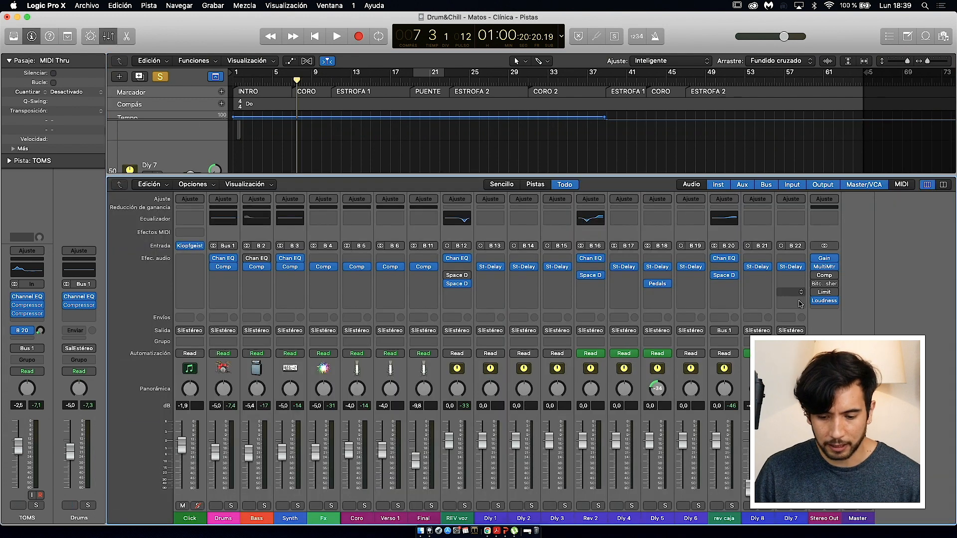
click(824, 301)
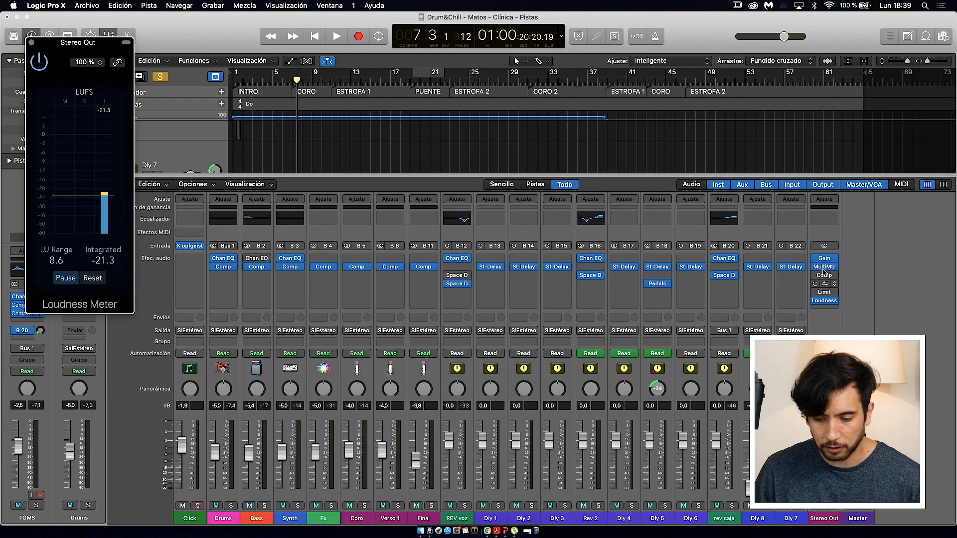
click(824, 266)
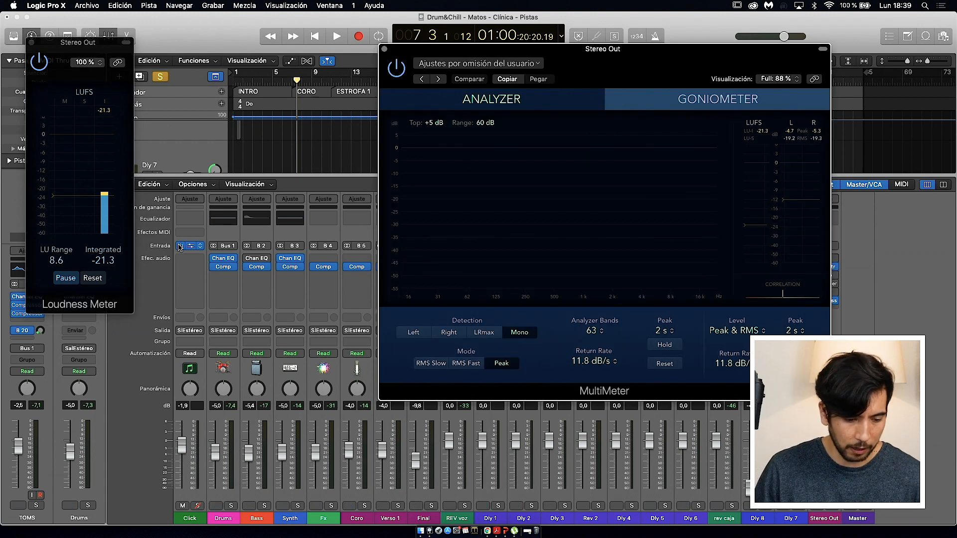
click(68, 278)
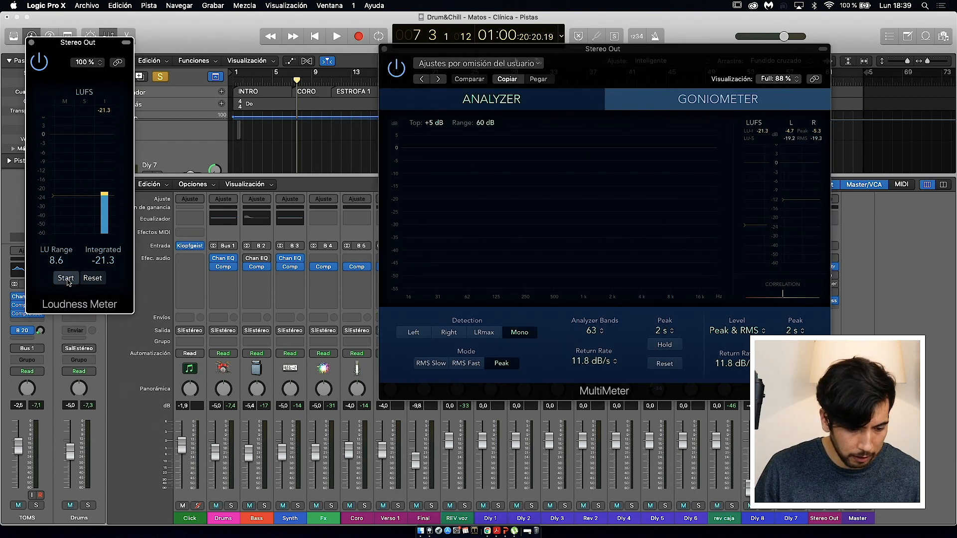